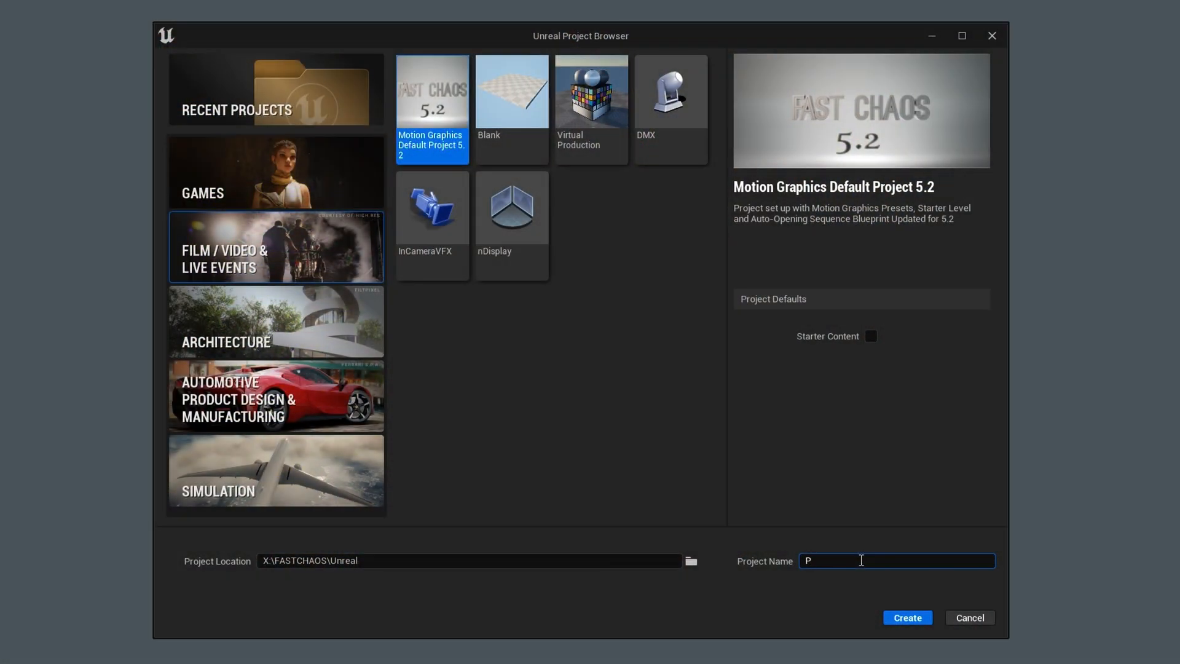
# Create a project named PCG_Demo_01 from the Motion Graphics Default Project 5.2 template.
pyautogui.write('Demo_01')
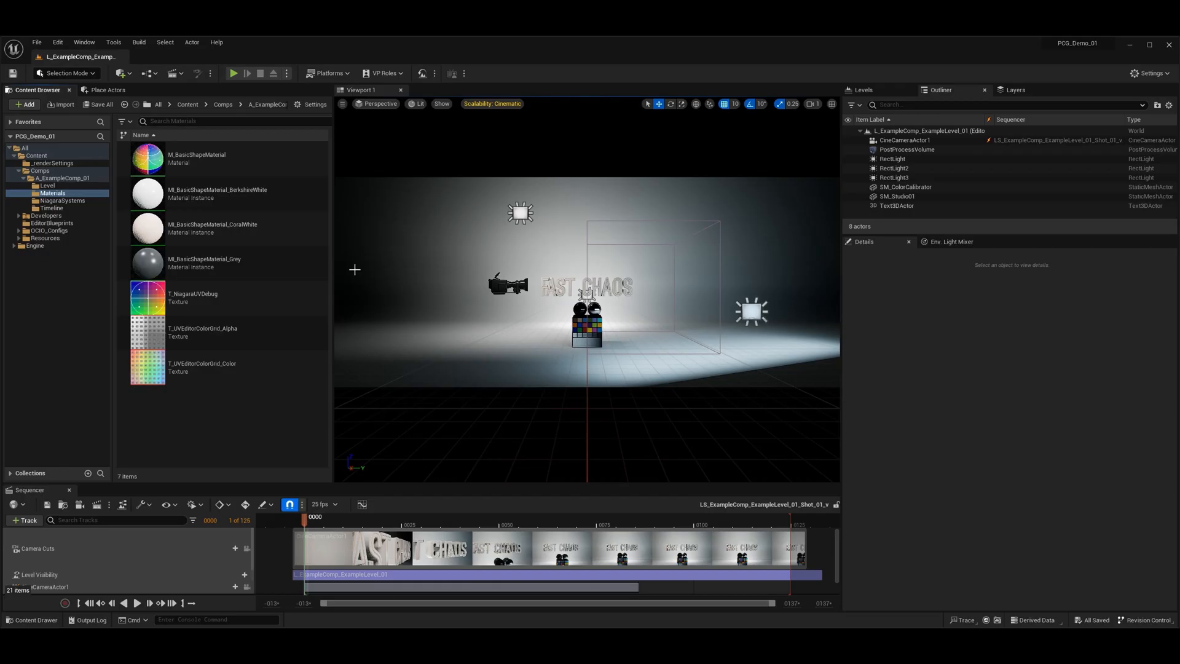
# Enable the Procedural Content Generation Framework and its Geometry Script Interop plugin, and search the plugins for geometry.
pyautogui.click(59, 43)
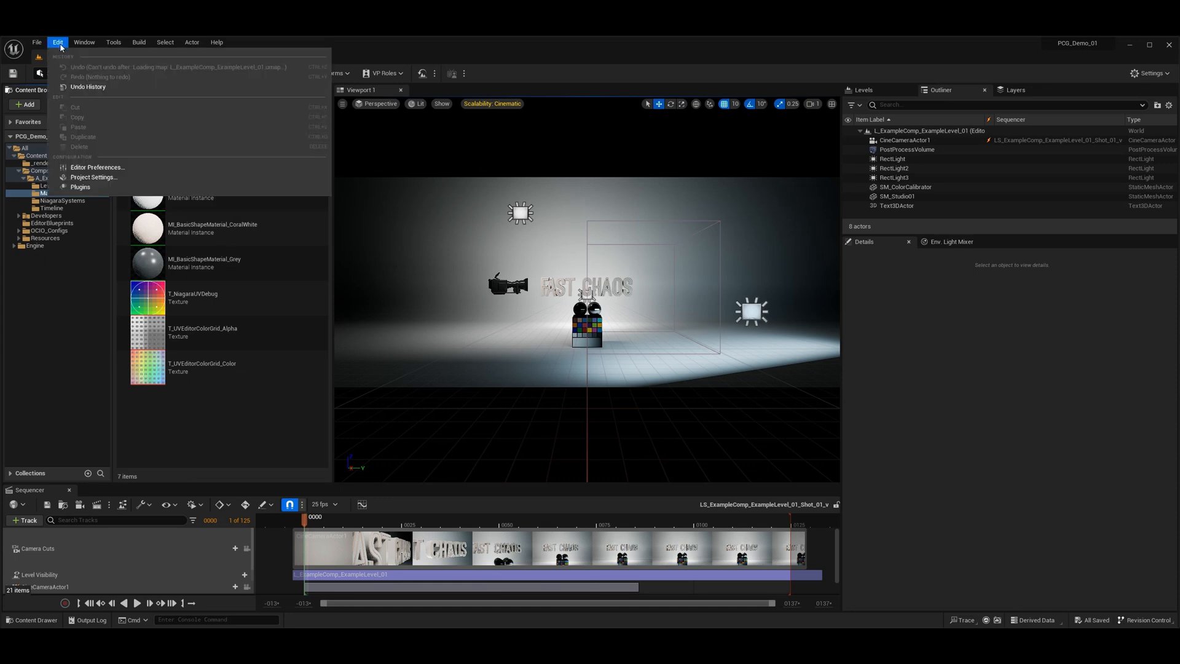
pyautogui.click(95, 186)
pyautogui.write('procedu')
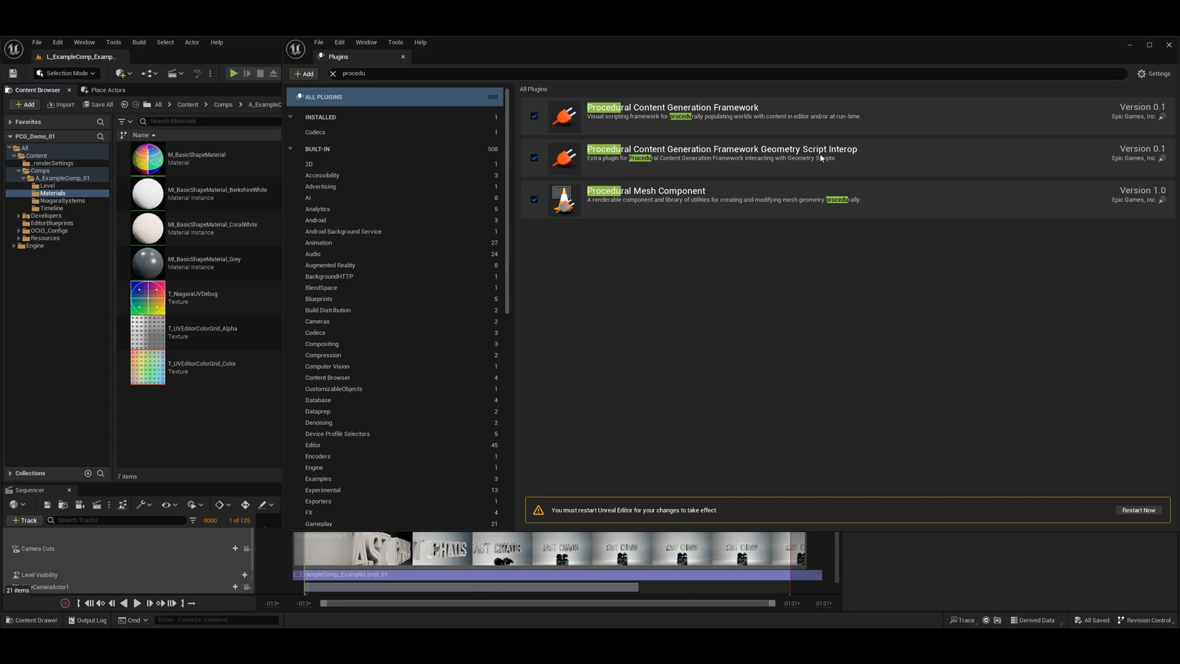
pyautogui.click(332, 73)
pyautogui.write('geometr')
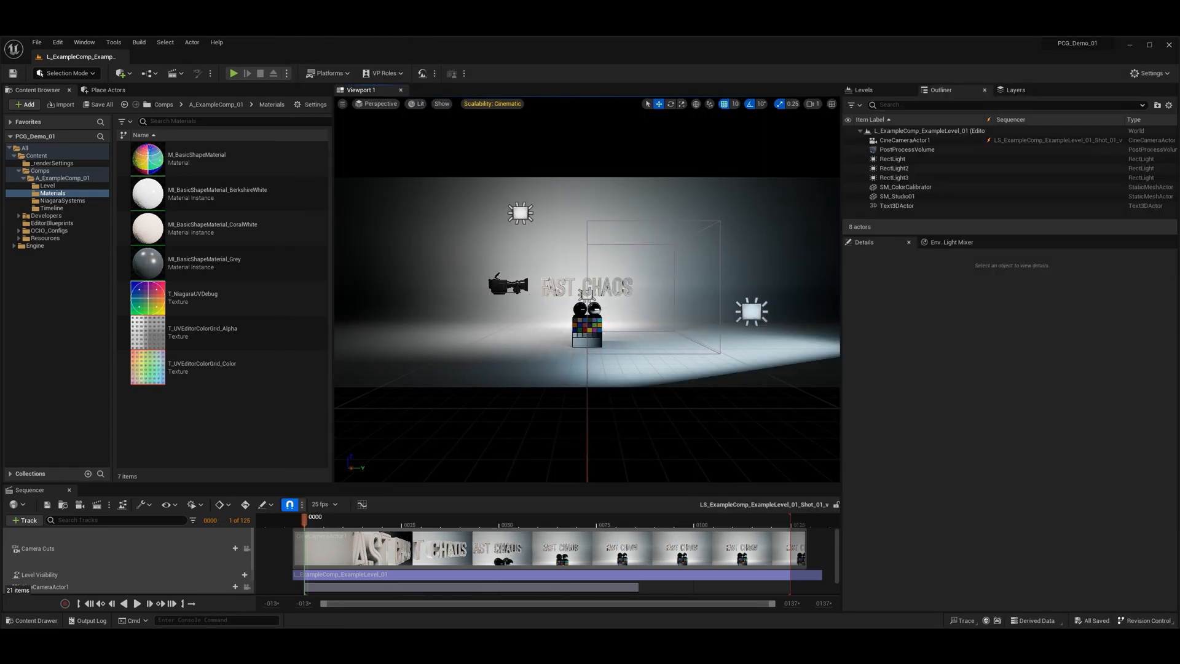
# Create a folder named PCG inside A_ExampleComp_01 and open it.
pyautogui.click(62, 178)
pyautogui.rightClick(179, 330)
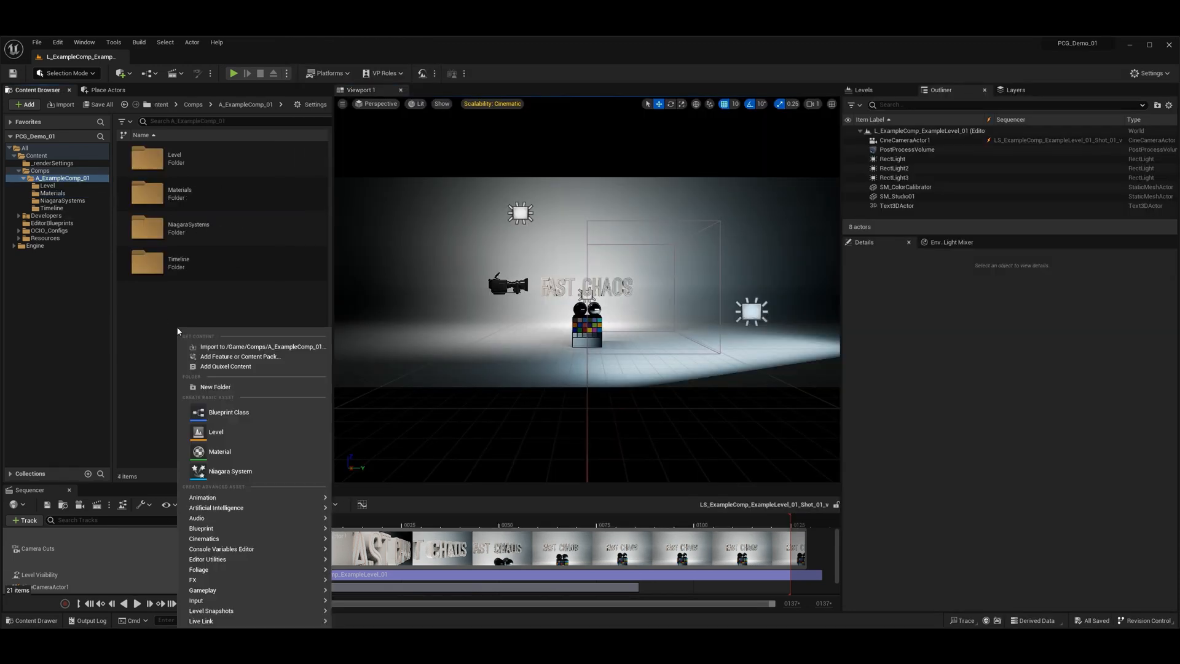
pyautogui.click(219, 387)
pyautogui.write('PCG')
pyautogui.press('Return')
pyautogui.doubleClick(170, 215)
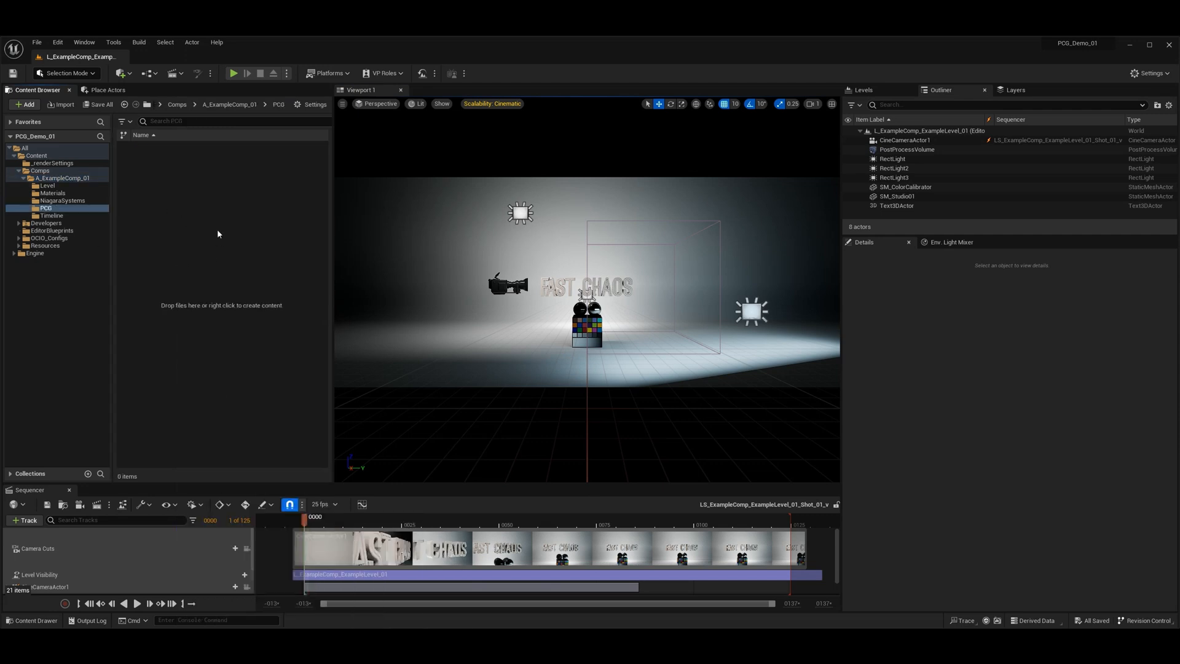
# Create a PCG Graph asset named PCG_DemoGraph01 in the PCG folder.
pyautogui.rightClick(186, 232)
pyautogui.moveTo(245, 584)
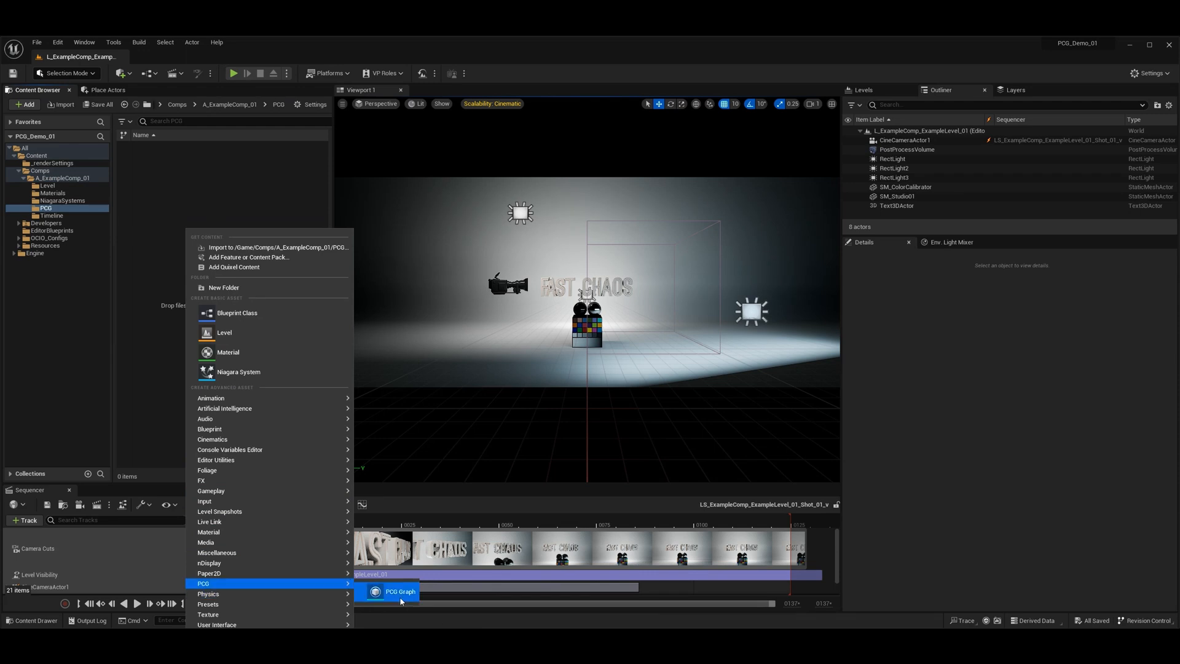
pyautogui.click(393, 591)
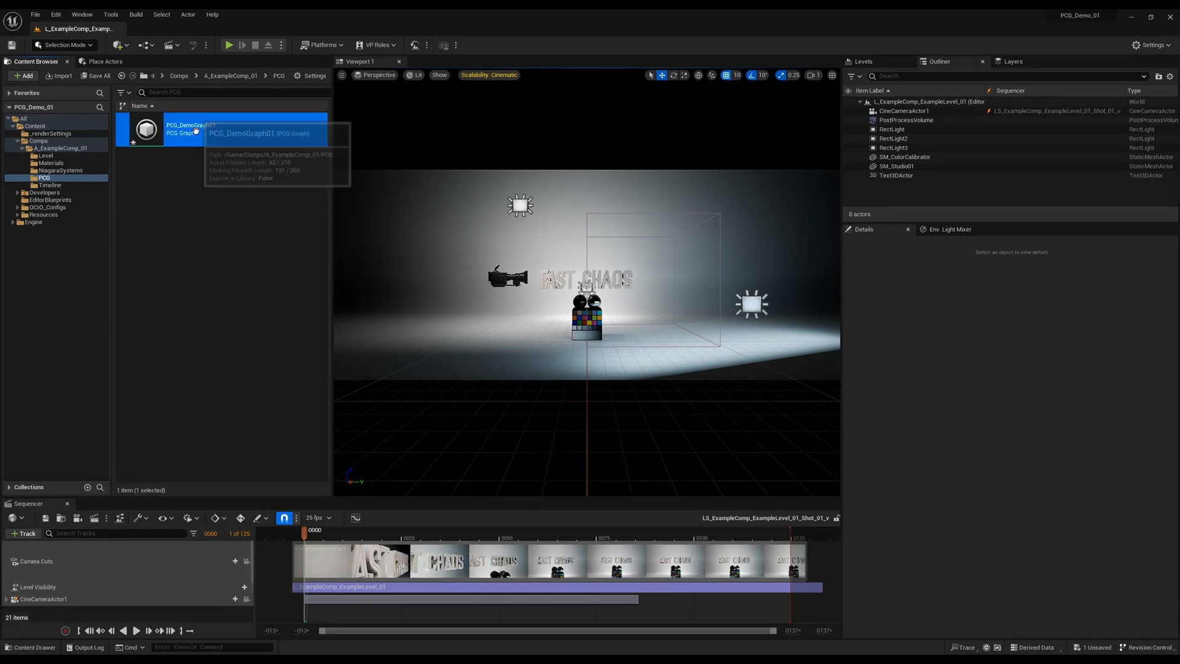
# Place PCG_DemoGraph01 in the level as a PCG volume around the studio set.
pyautogui.moveTo(196, 120); pyautogui.dragTo(574, 337)
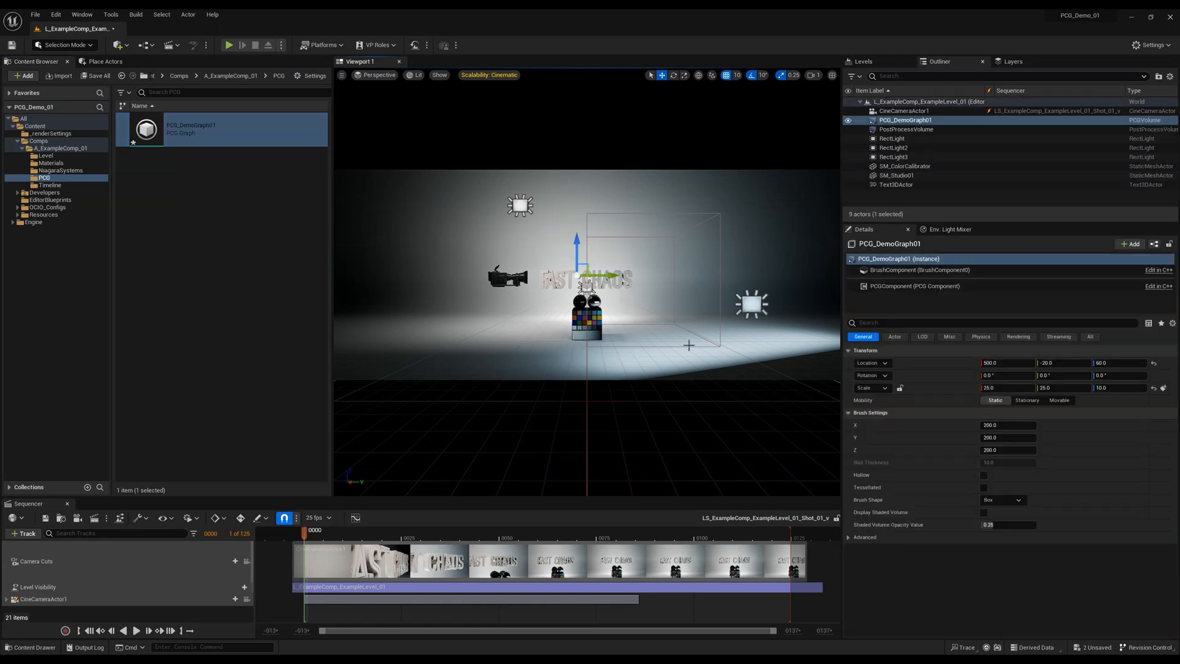
pyautogui.moveTo(635, 356); pyautogui.dragTo(639, 309, button='right')
pyautogui.press('s')
pyautogui.moveTo(608, 351)
pyautogui.mouseDown(button='right')
pyautogui.moveTo(578, 350)
pyautogui.moveTo(609, 369)
pyautogui.moveTo(609, 351)
pyautogui.mouseUp(button='right')
pyautogui.press('w')
pyautogui.press('w')
pyautogui.press('s')
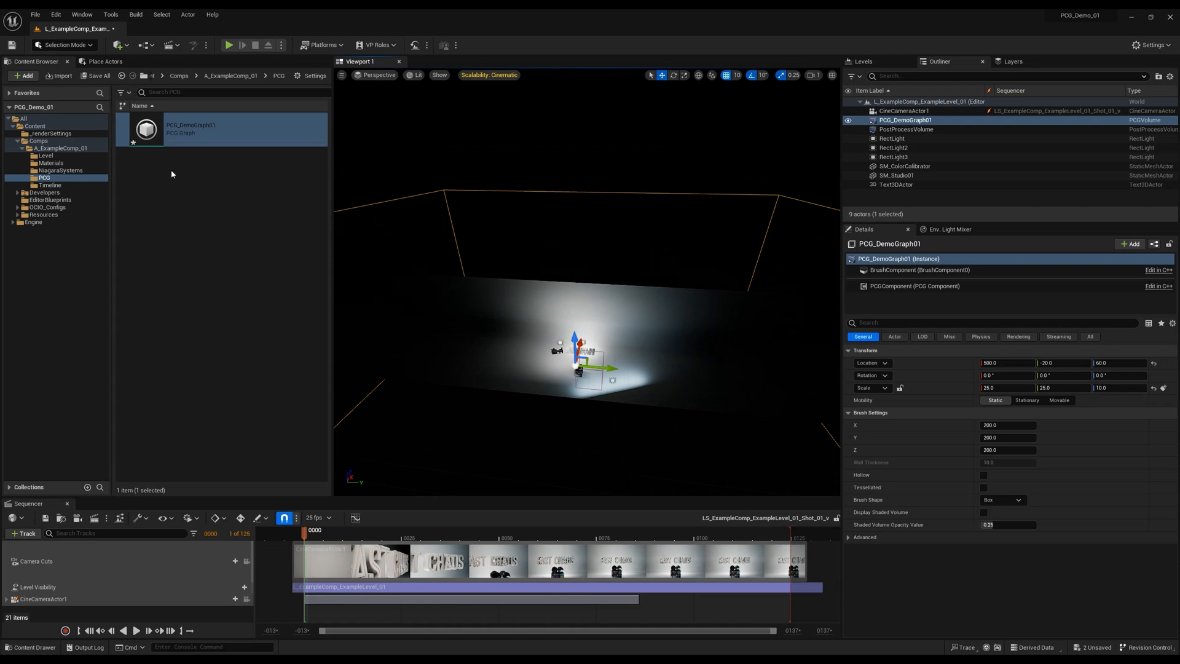
# Open PCG_DemoGraph01 for editing and move its Output node farther from the Input node.
pyautogui.doubleClick(192, 129)
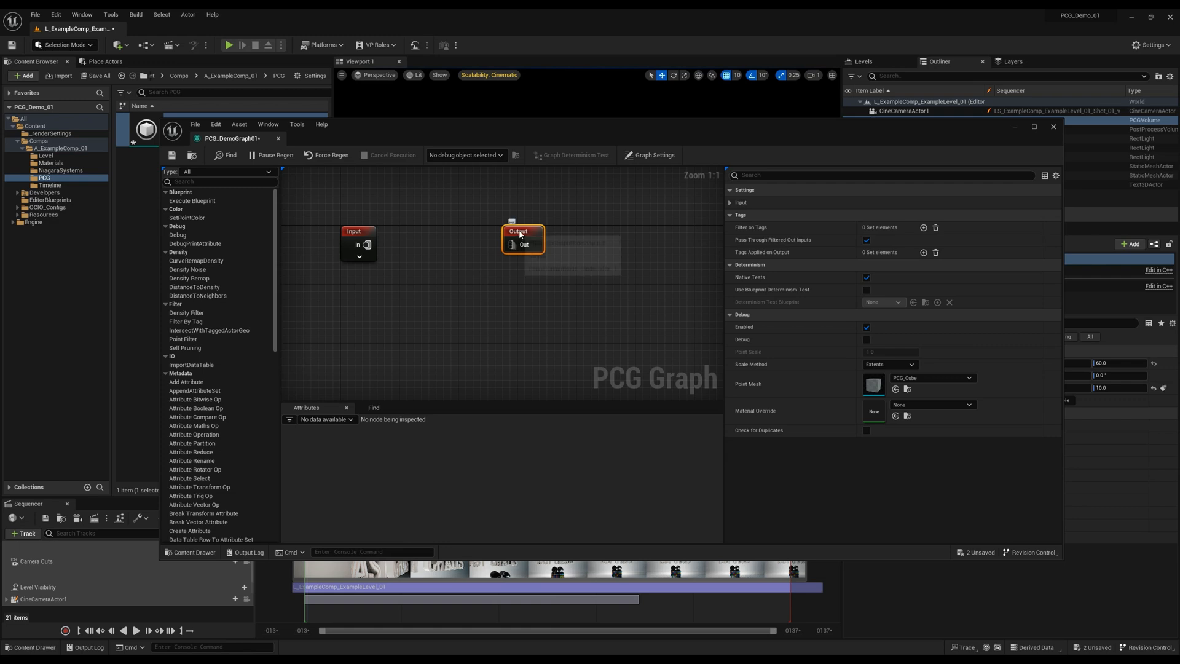
pyautogui.moveTo(527, 239); pyautogui.dragTo(579, 246)
pyautogui.moveTo(446, 137)
pyautogui.mouseDown()
pyautogui.moveTo(436, 211)
pyautogui.moveTo(437, 130)
pyautogui.mouseUp()
pyautogui.click(393, 244)
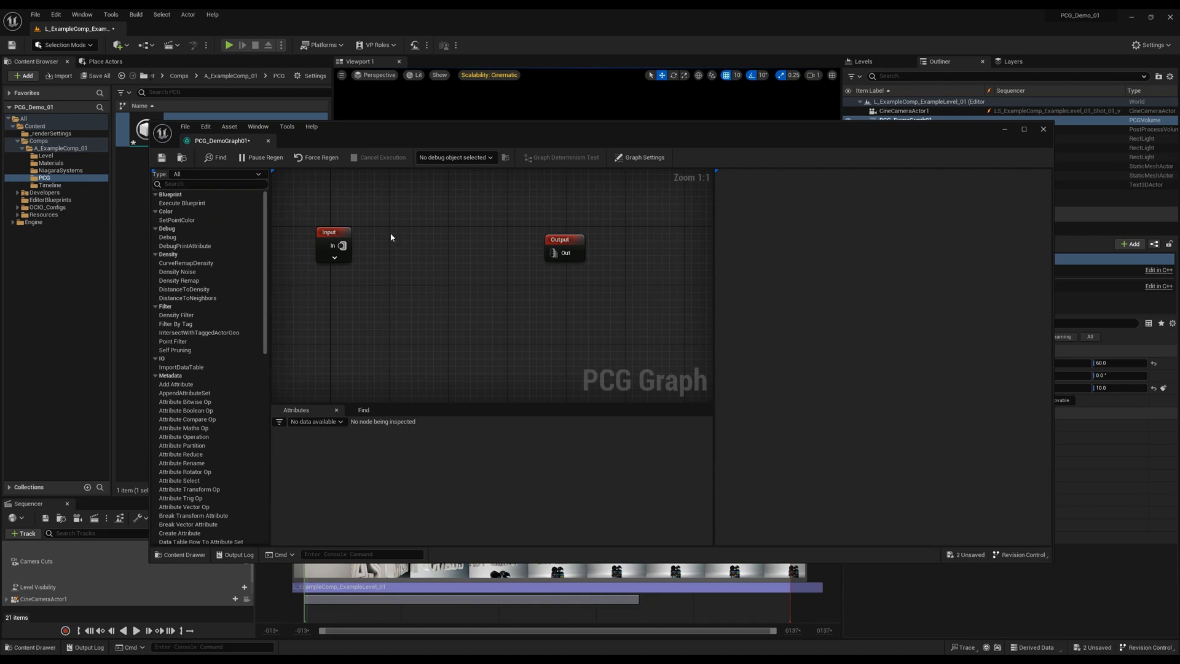
# Add a Surface Sampler node and connect the Input node's In pin to its Surface pin.
pyautogui.rightClick(392, 237)
pyautogui.write('surf')
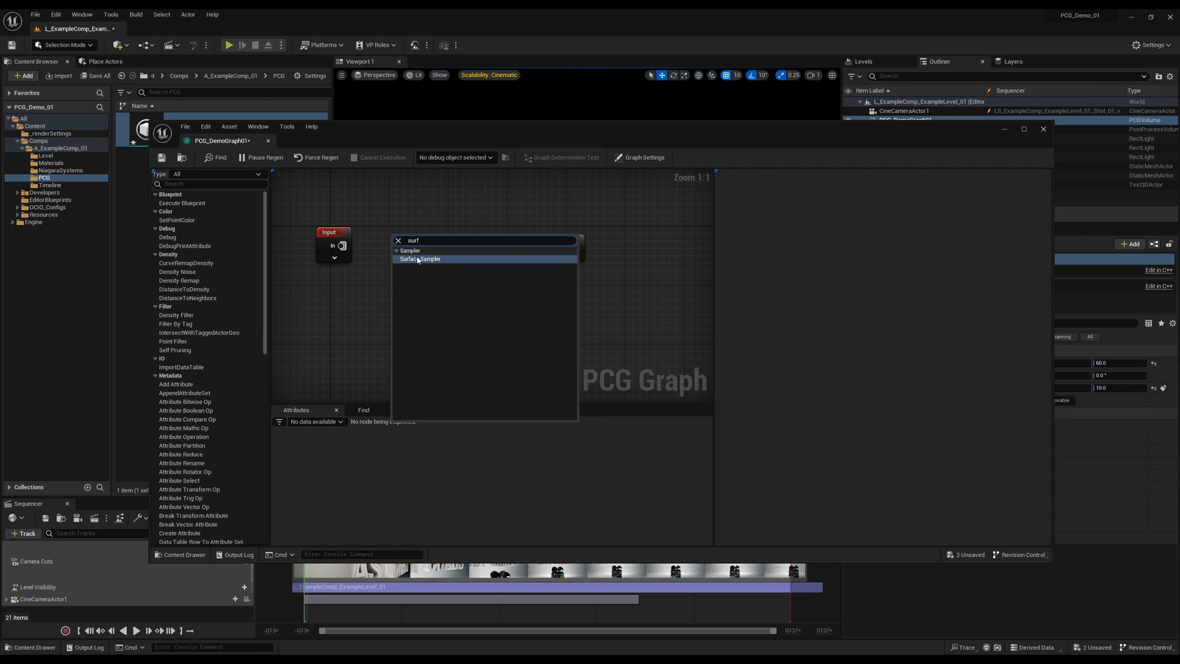
pyautogui.press('Return')
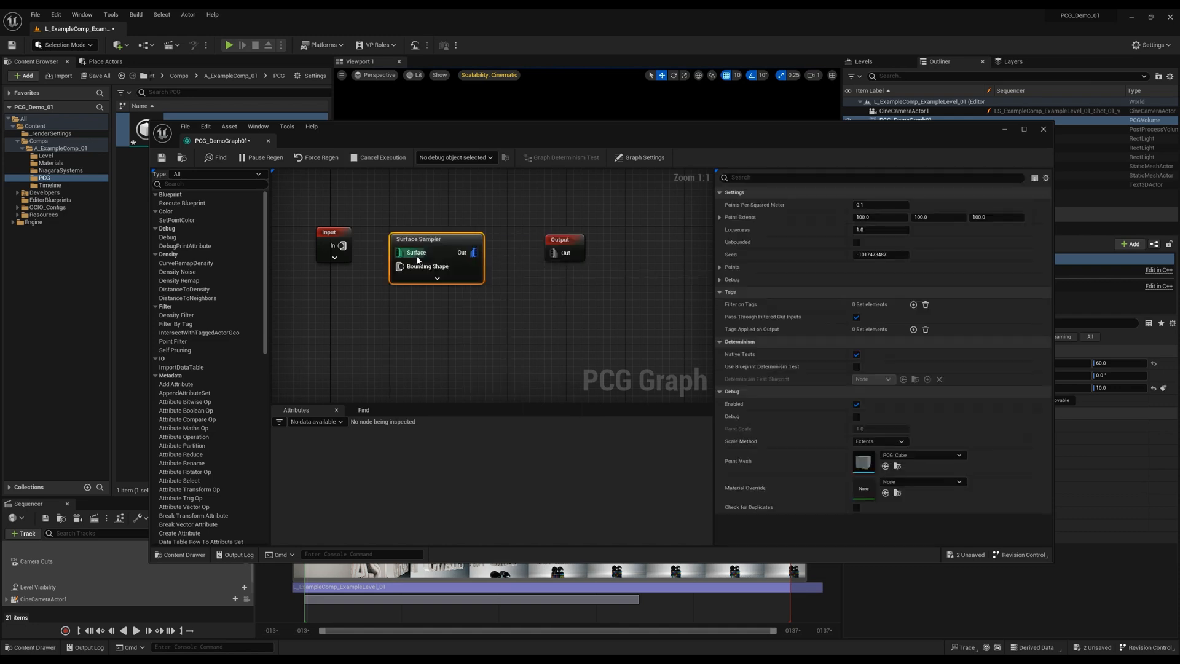
pyautogui.moveTo(335, 244); pyautogui.dragTo(402, 253)
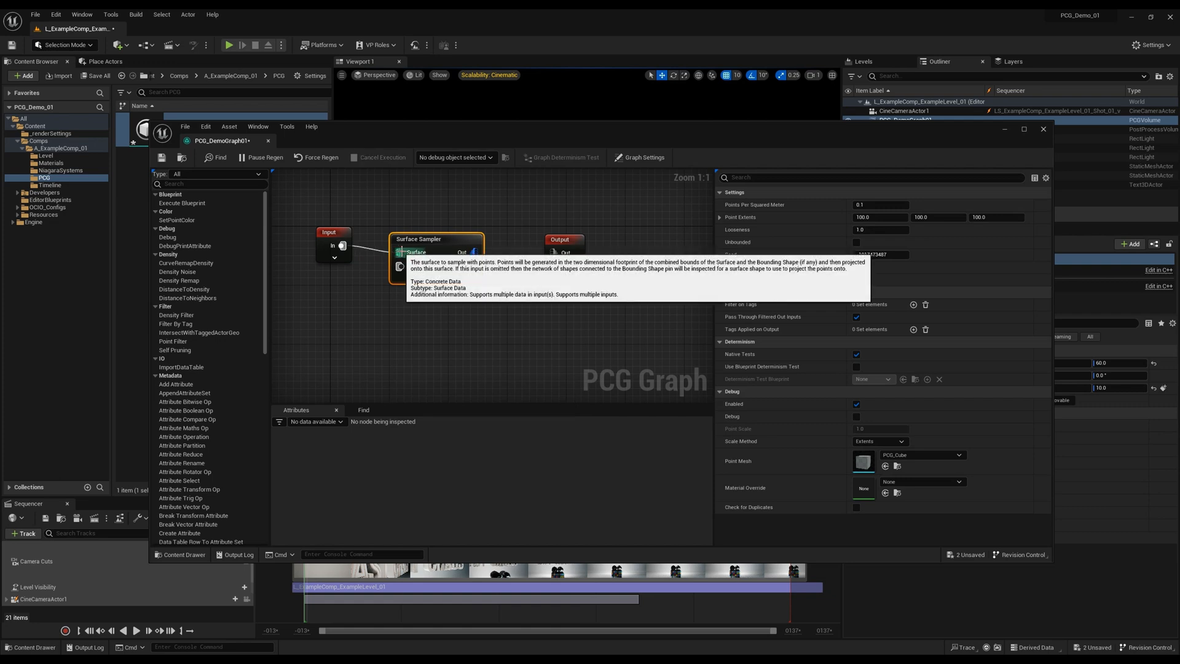
# Inspect the Surface Sampler with the PCG_DemoGraph01 component as debug object, and look through its point attributes.
pyautogui.moveTo(463, 204); pyautogui.dragTo(489, 264, button='right')
pyautogui.moveTo(500, 133); pyautogui.dragTo(447, 252)
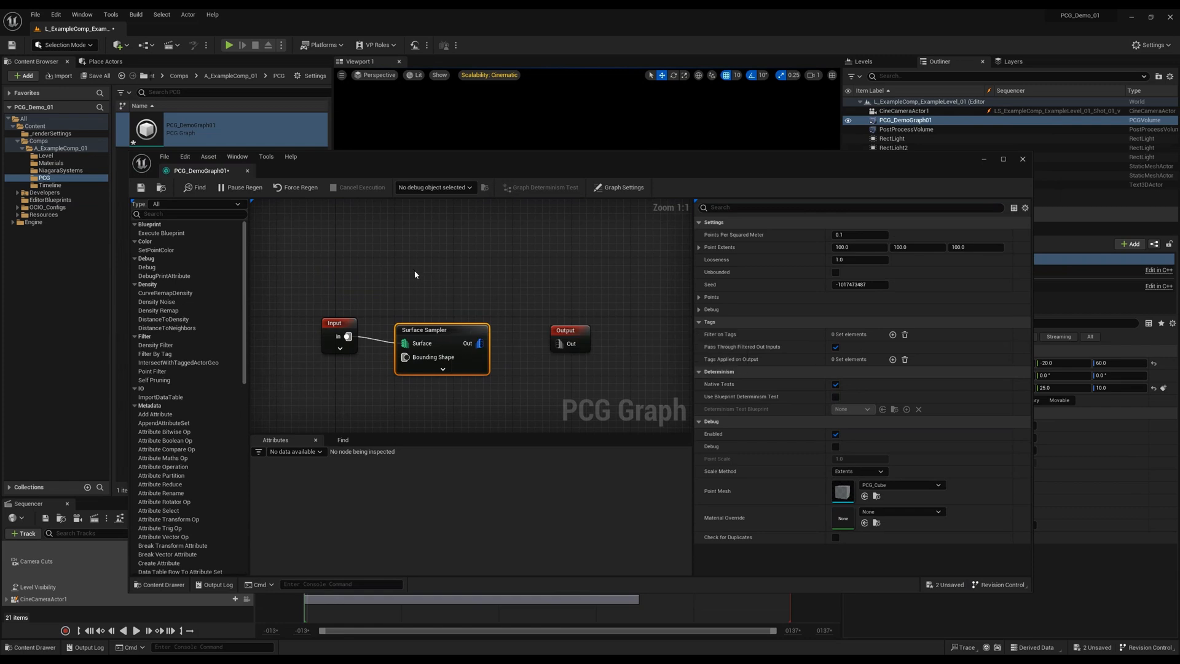
pyautogui.press('a')
pyautogui.click(460, 188)
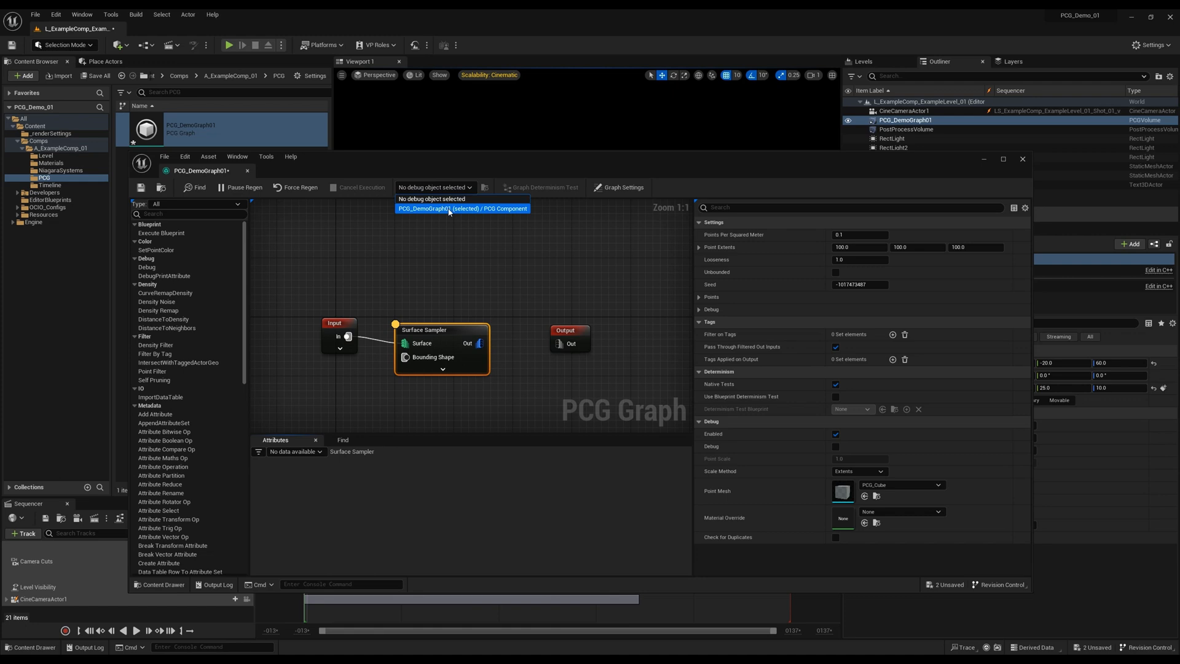
pyautogui.click(449, 209)
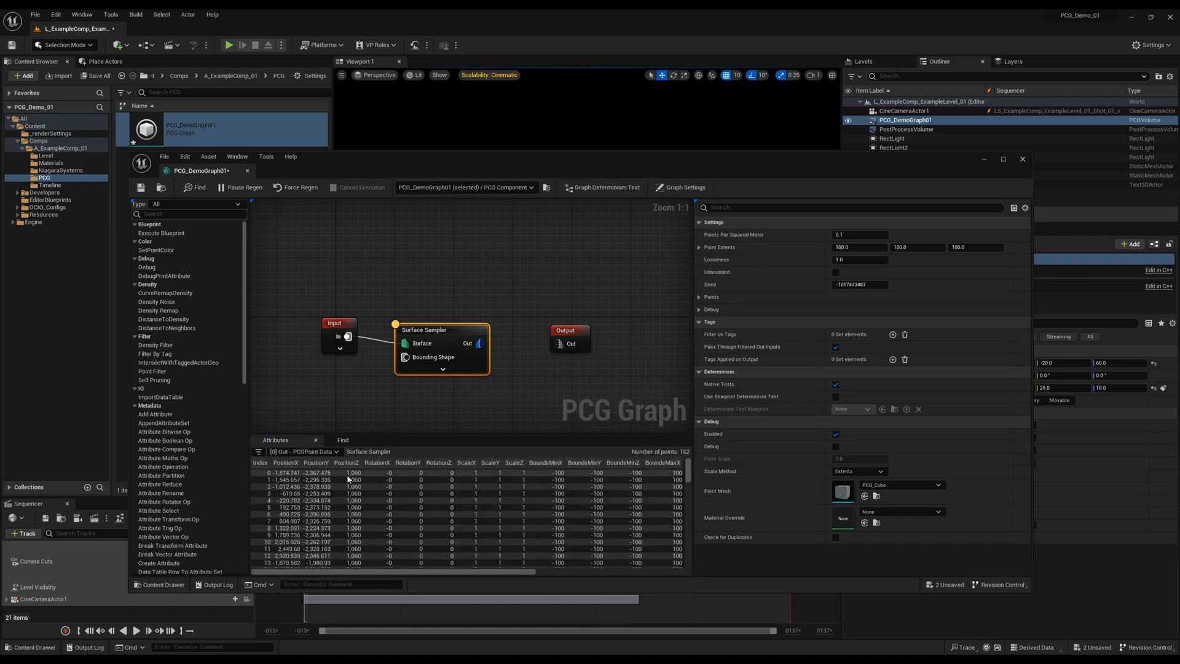
pyautogui.scroll(-20, 332, 518)
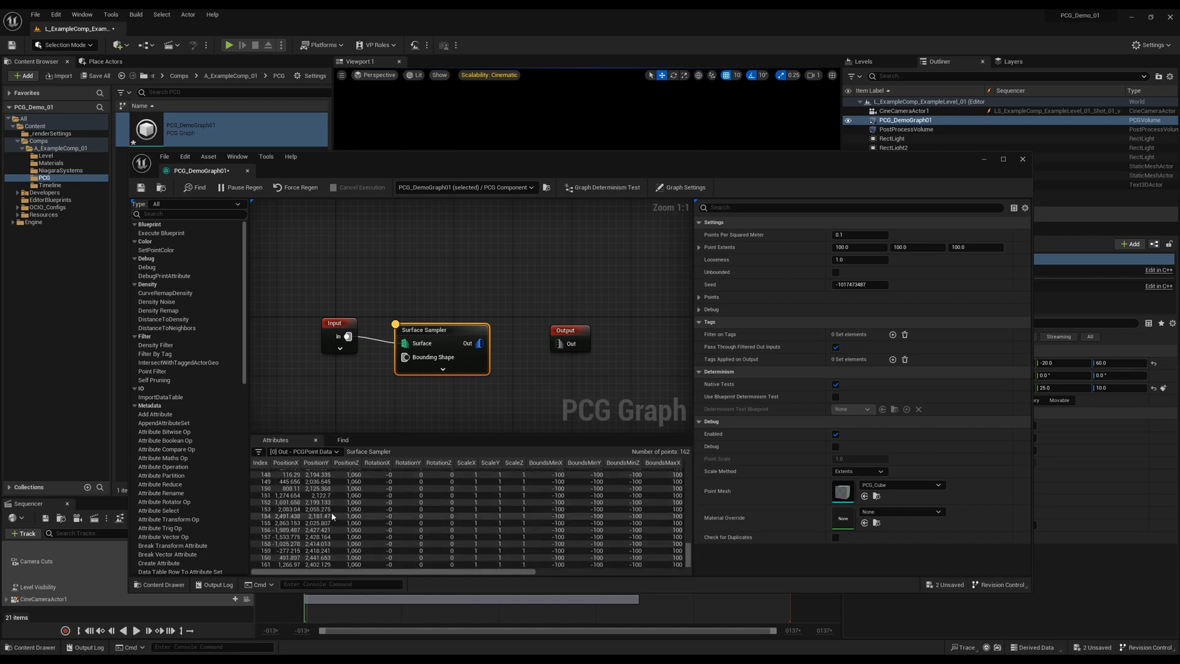
pyautogui.scroll(20, 330, 511)
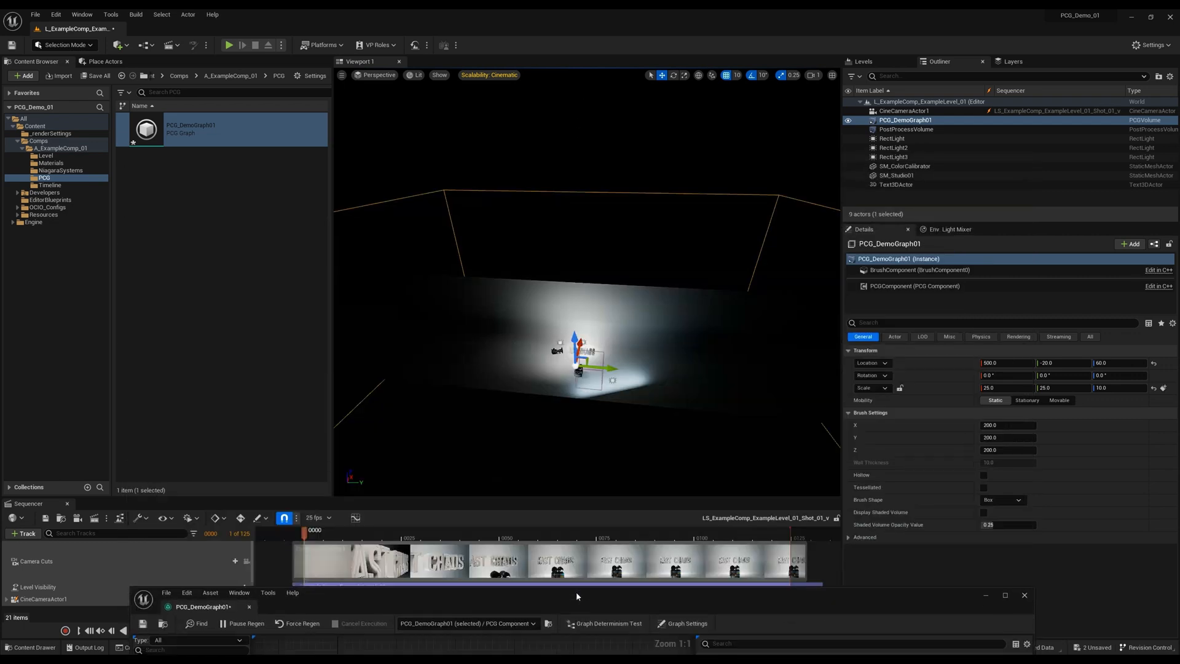
# Uncover the viewport and display the Surface Sampler's debug points in the level.
pyautogui.moveTo(515, 272); pyautogui.dragTo(459, 416)
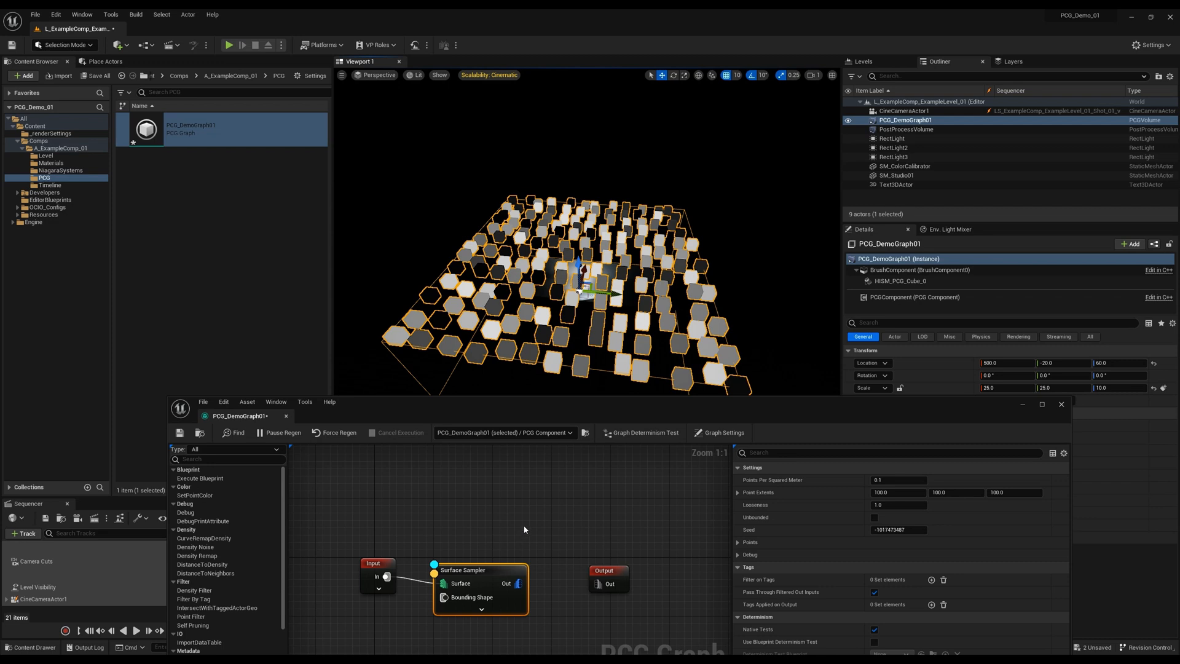
pyautogui.moveTo(737, 404); pyautogui.dragTo(665, 359)
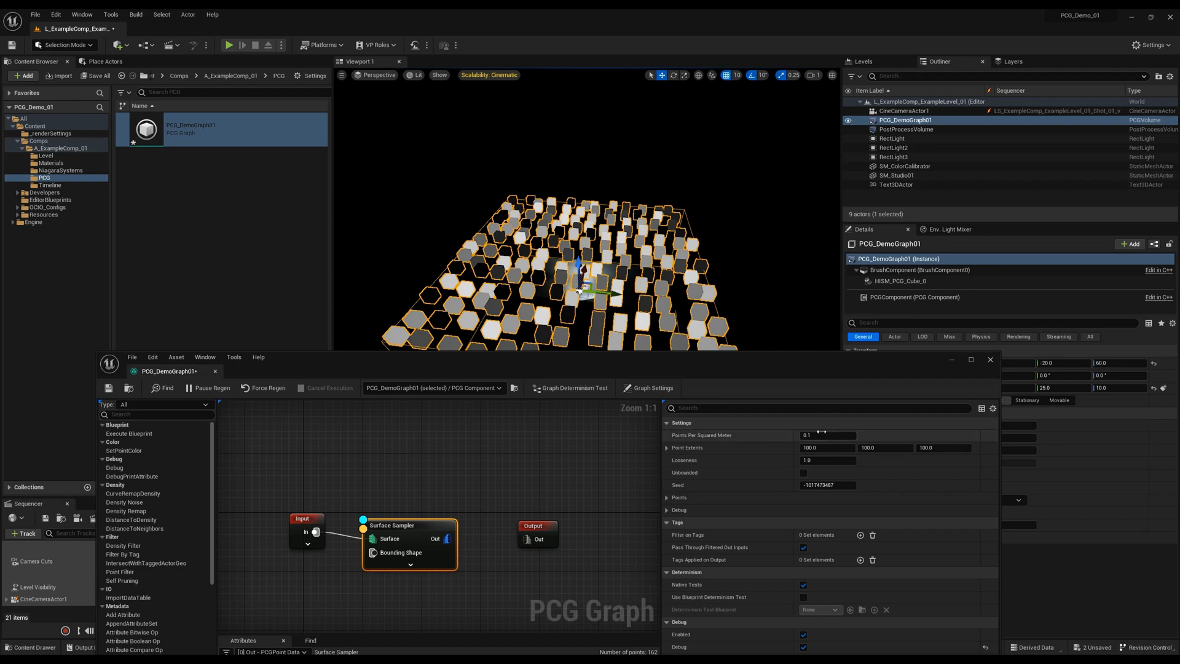
# Set the Surface Sampler to 10 points per squared meter, point extents of 20 on all three axes and looseness 0.
pyautogui.click(824, 434)
pyautogui.press('Tab')
pyautogui.write('20')
pyautogui.press('Tab')
pyautogui.write('20')
pyautogui.press('Tab')
pyautogui.write('20')
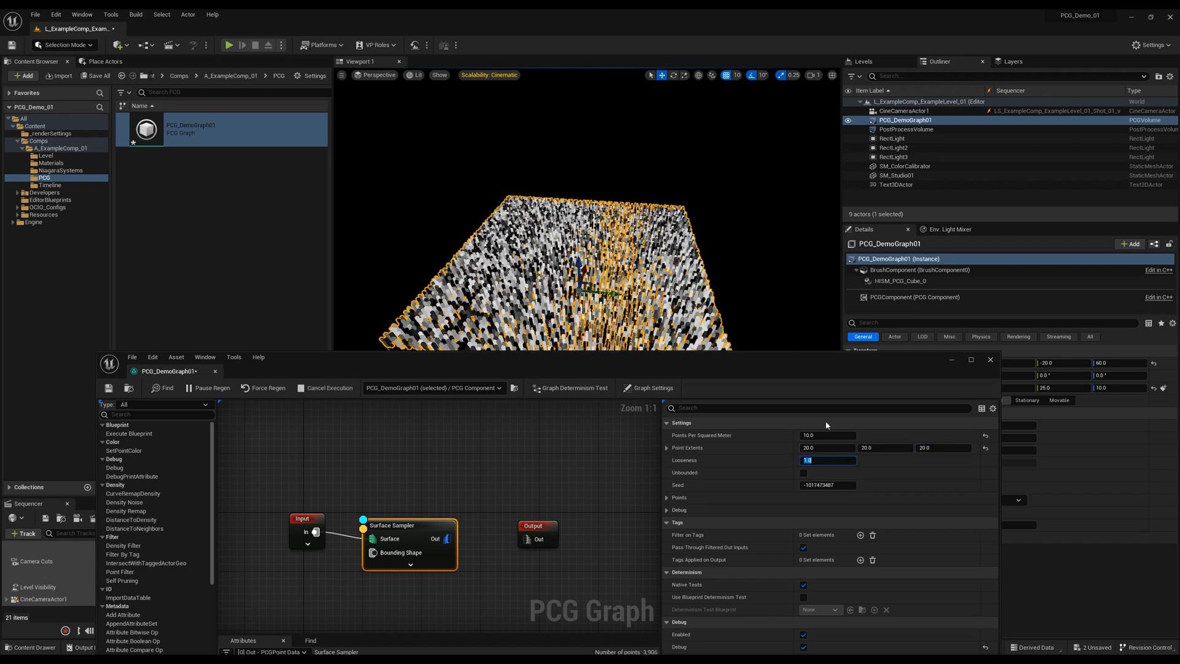
pyautogui.press('Tab')
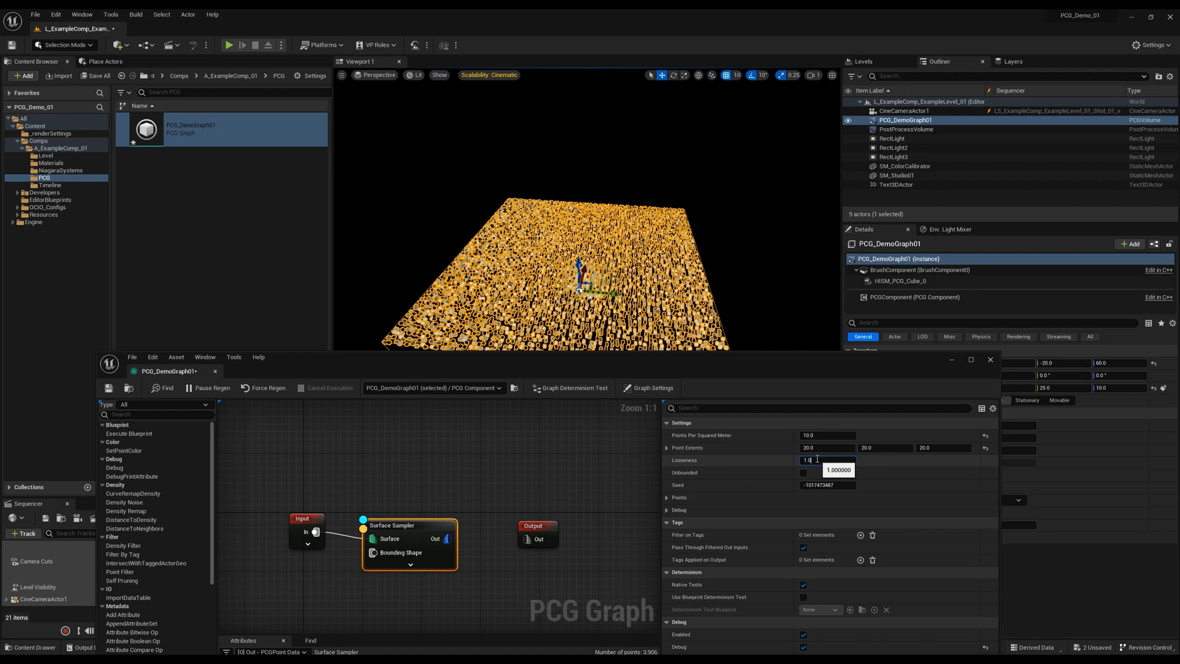
pyautogui.write('0')
pyautogui.press('Return')
# Examine the grid of debug cubes in the level from a distance and from close up.
pyautogui.press('w')
pyautogui.moveTo(587, 209); pyautogui.dragTo(617, 218, button='right')
pyautogui.press('s')
pyautogui.press('w')
pyautogui.press('s')
pyautogui.press('w')
pyautogui.press('d')
pyautogui.press('a')
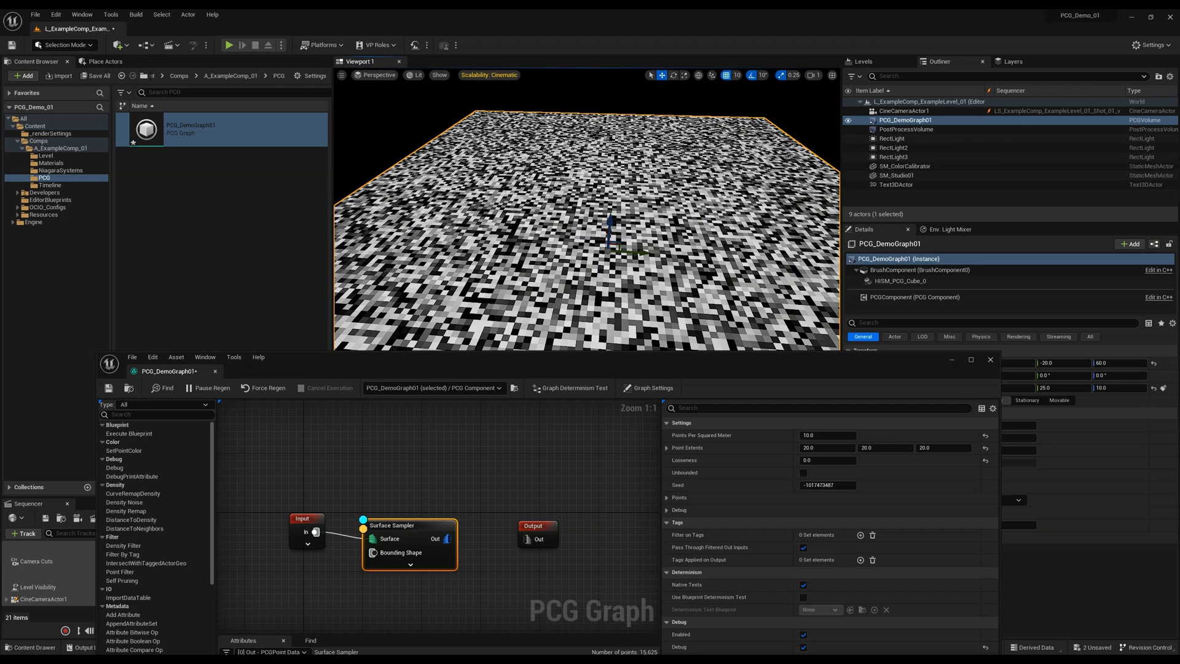
pyautogui.press('w')
pyautogui.moveTo(614, 295); pyautogui.dragTo(616, 319, button='right')
pyautogui.press('w')
pyautogui.press('w')
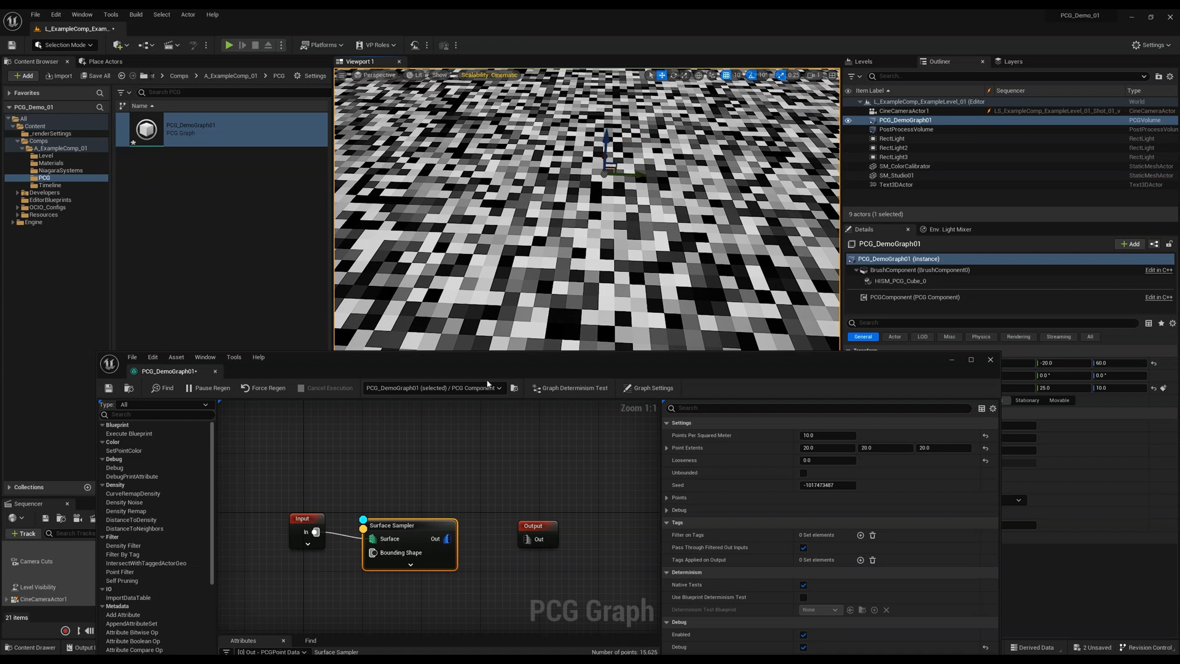
# Examine the Surface Sampler's point attribute table, including the bounds, color, density and seed columns.
pyautogui.moveTo(489, 360); pyautogui.dragTo(500, 140)
pyautogui.moveTo(510, 552); pyautogui.dragTo(630, 552)
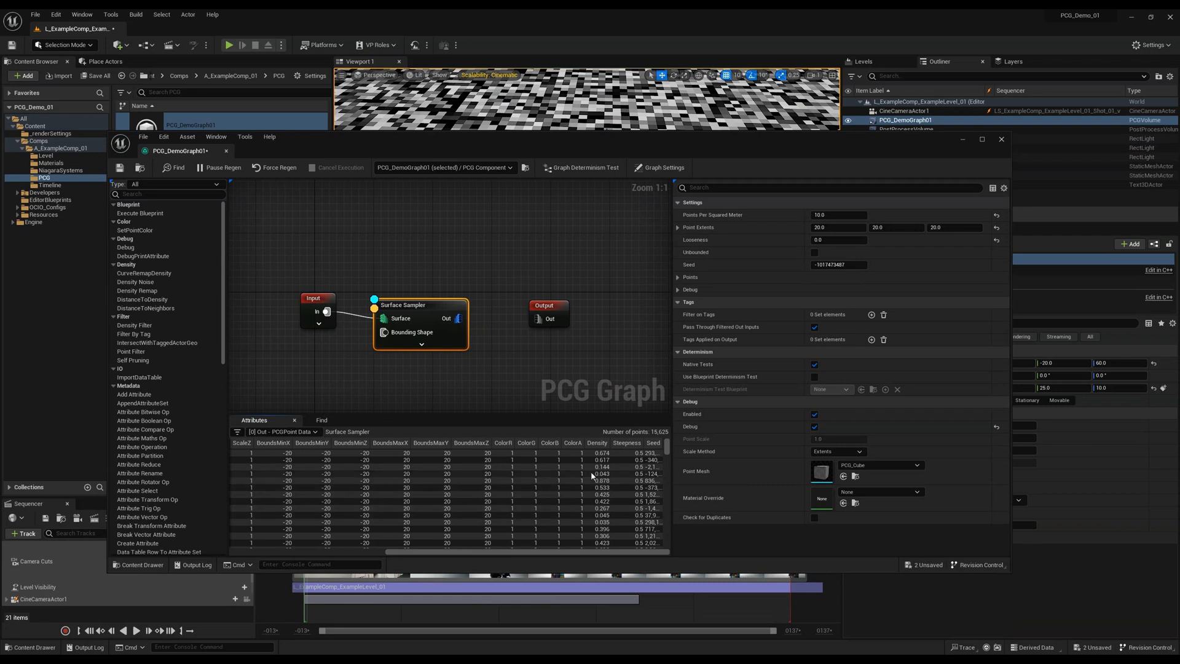
pyautogui.scroll(-5, 603, 483)
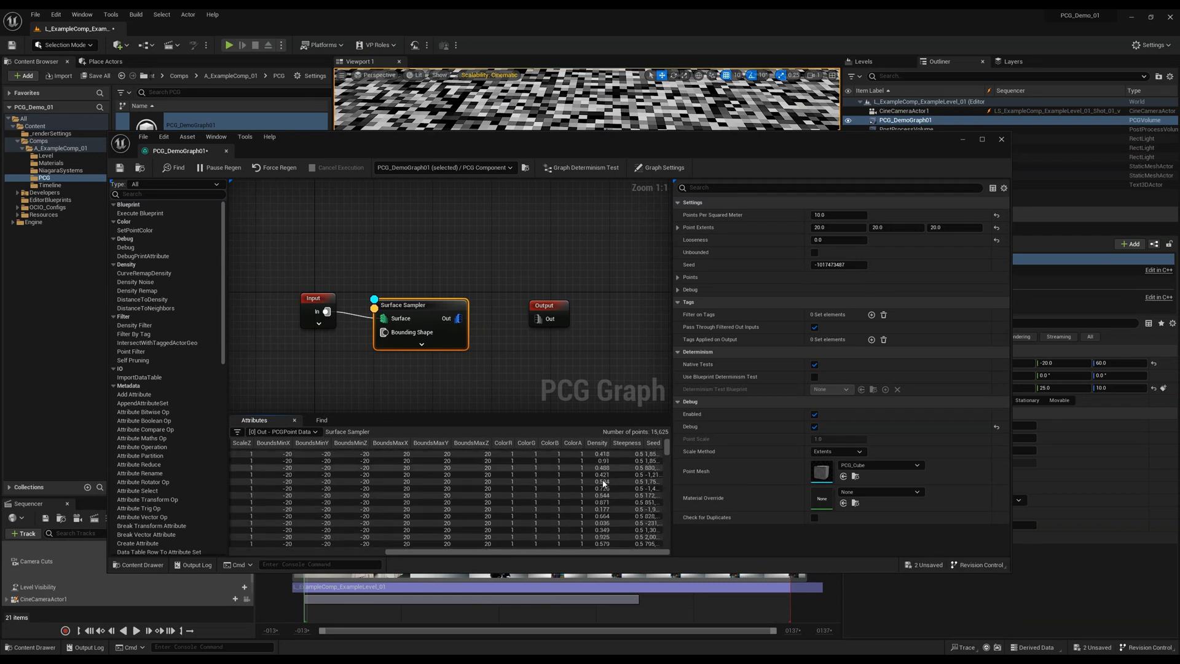
pyautogui.scroll(-8, 603, 484)
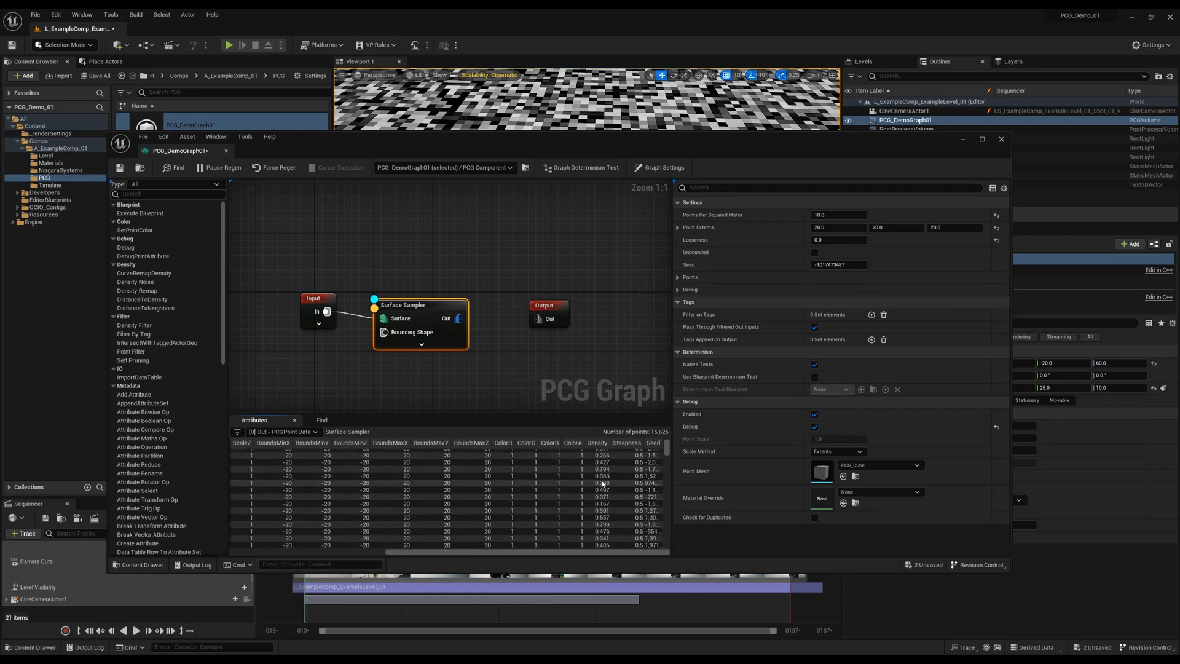
pyautogui.moveTo(677, 138); pyautogui.dragTo(738, 249)
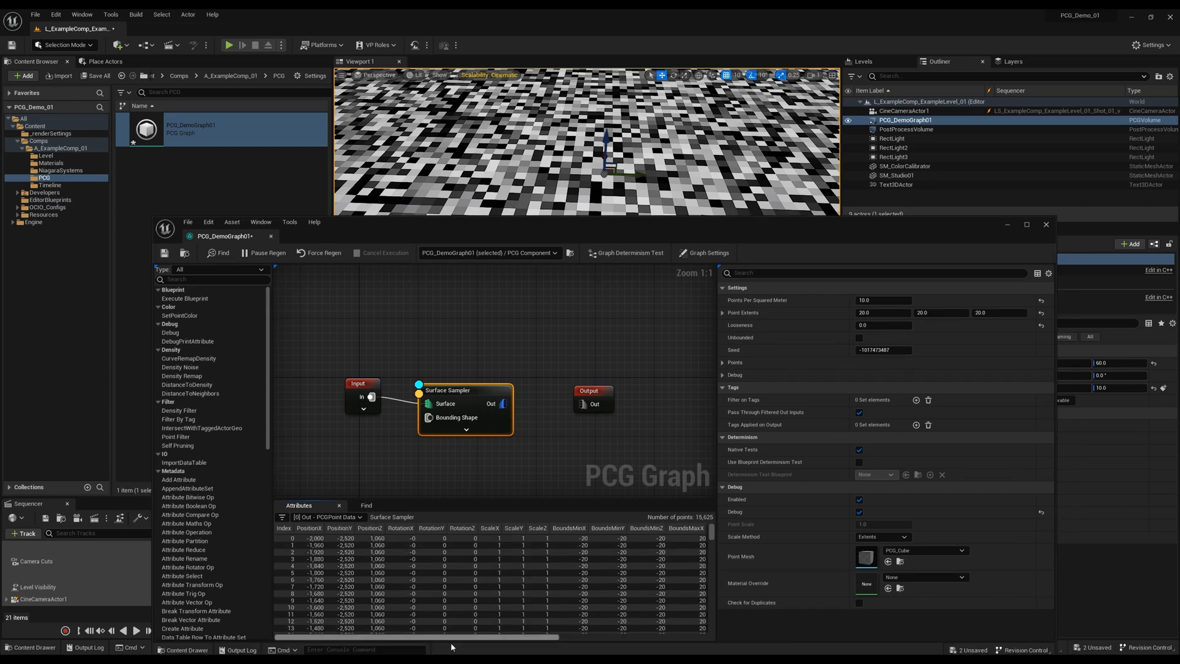
pyautogui.moveTo(486, 637); pyautogui.dragTo(642, 640)
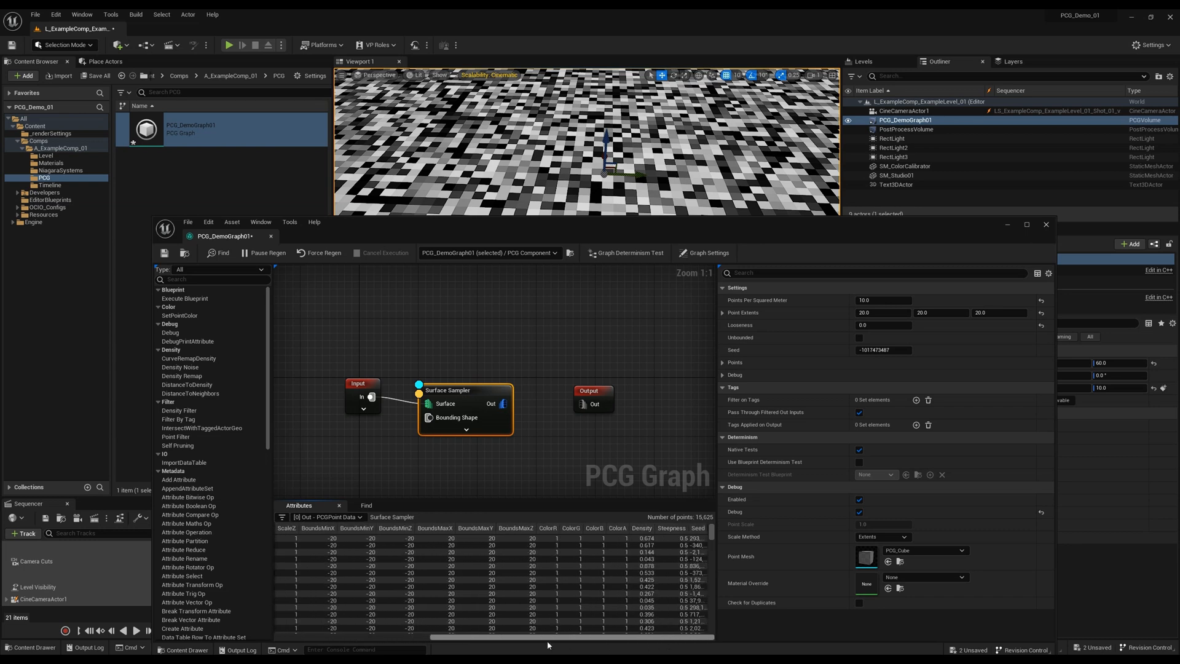
pyautogui.moveTo(570, 646); pyautogui.dragTo(387, 648)
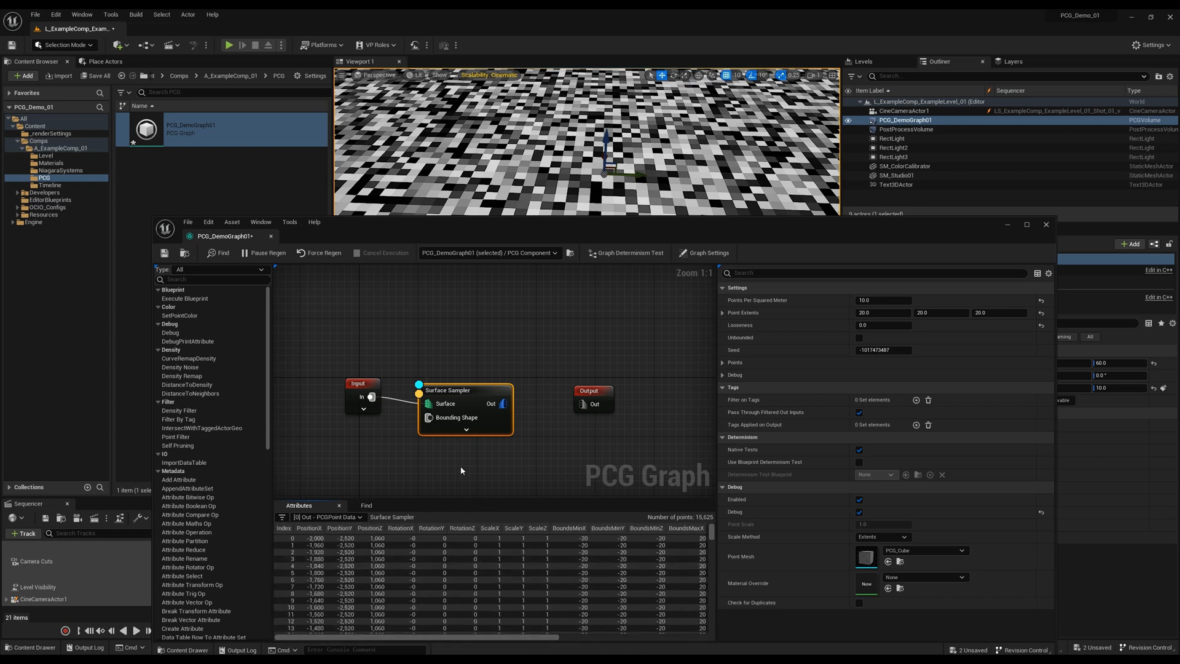
# Add a Transform Points node fed by the Surface Sampler, with Scale Min 0.4 and Scale Max 2.0.
pyautogui.rightClick(548, 355)
pyautogui.write('tran')
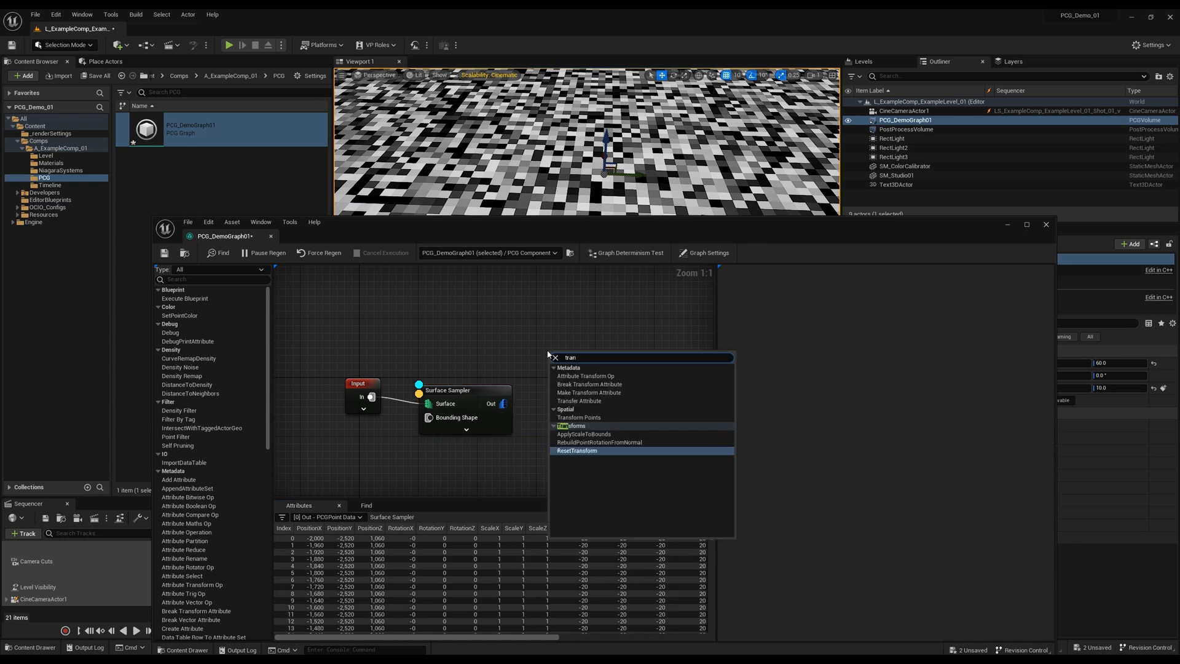
pyautogui.click(605, 416)
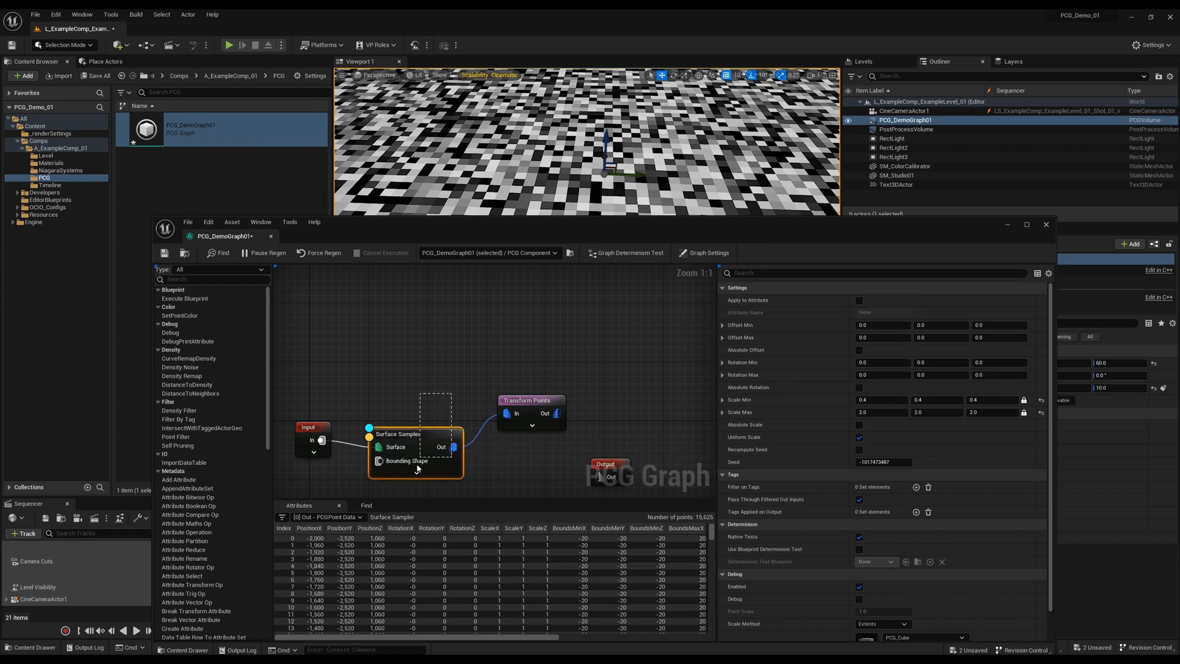
# Turn off the debug display and inspection on the Surface Sampler node.
pyautogui.click(409, 435)
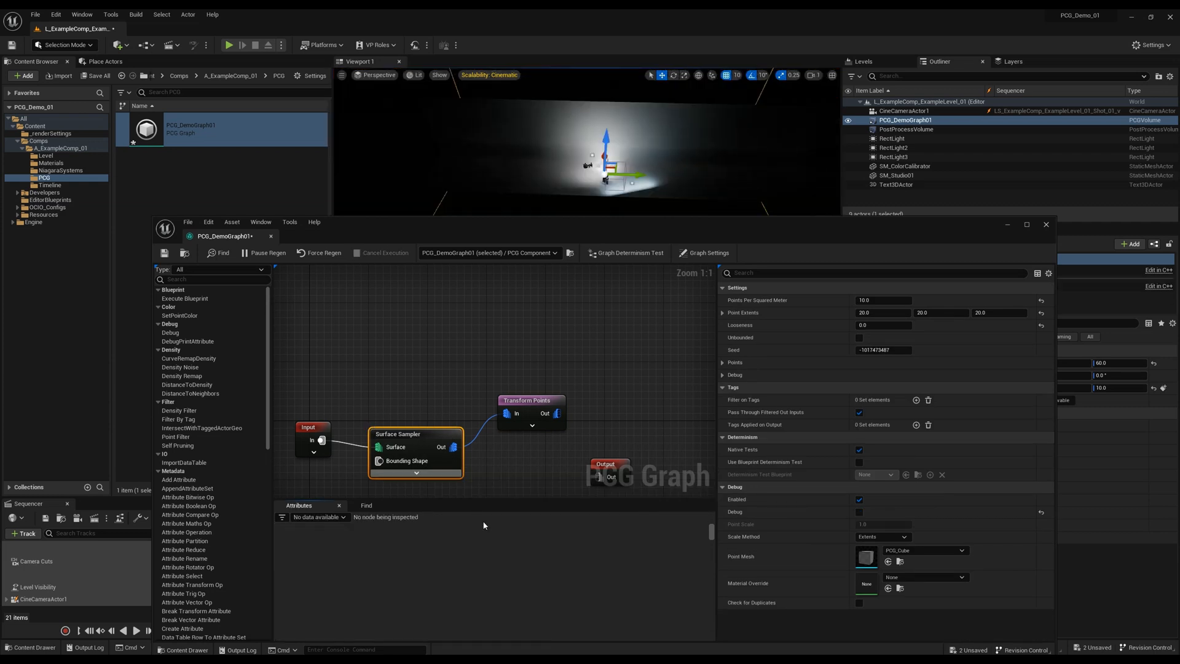
# Turn on inspection and the debug display for the Transform Points node and view its randomly scaled cubes in the level.
pyautogui.click(556, 427)
pyautogui.press('a')
pyautogui.press('d')
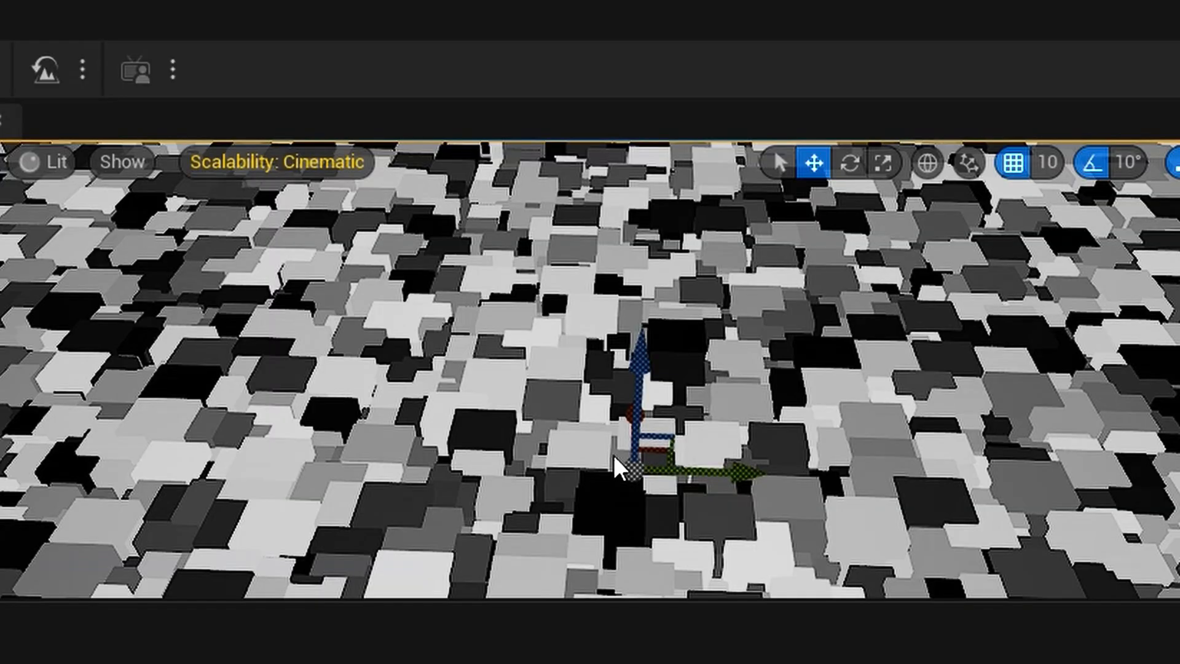
pyautogui.moveTo(584, 162); pyautogui.dragTo(560, 188, button='right')
pyautogui.press('w')
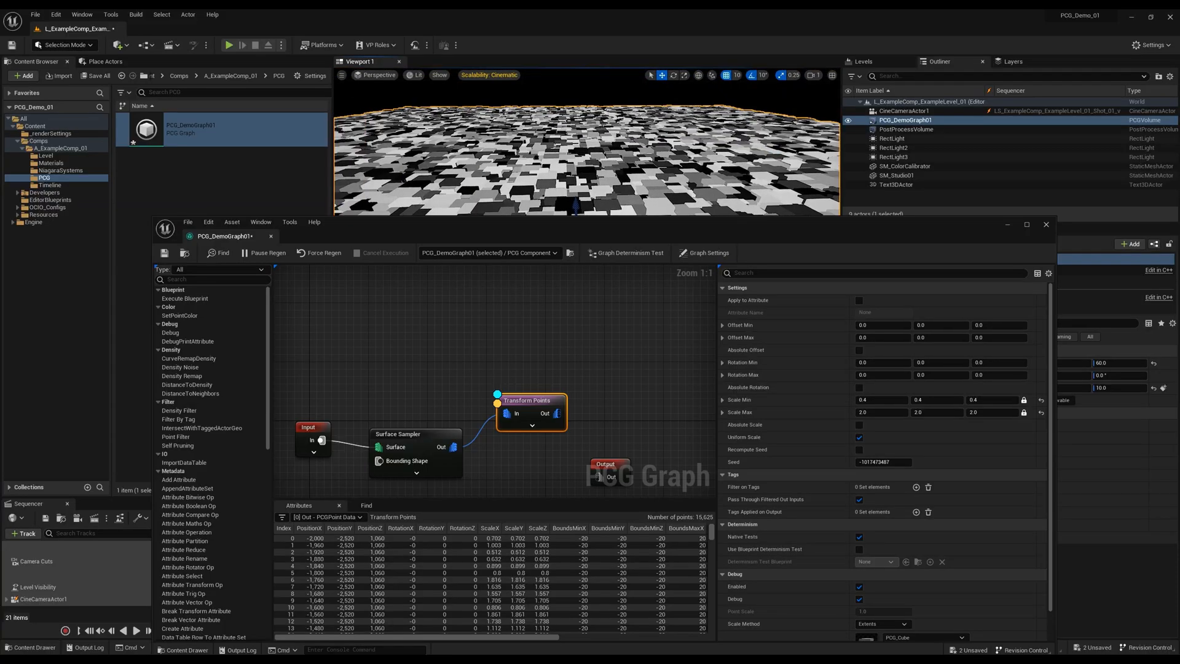
pyautogui.press('w')
pyautogui.press('s')
# Add a World Ray Hit Query node to the PCG graph above the Surface Sampler.
pyautogui.click(329, 337)
pyautogui.rightClick(340, 352)
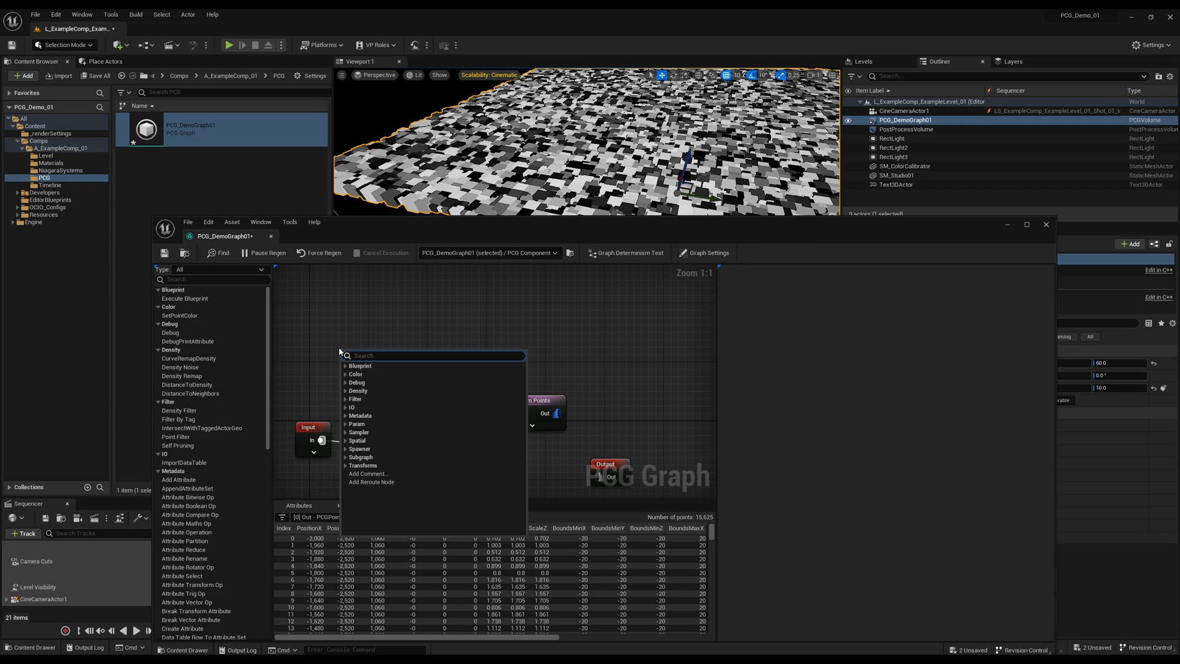
pyautogui.write('world')
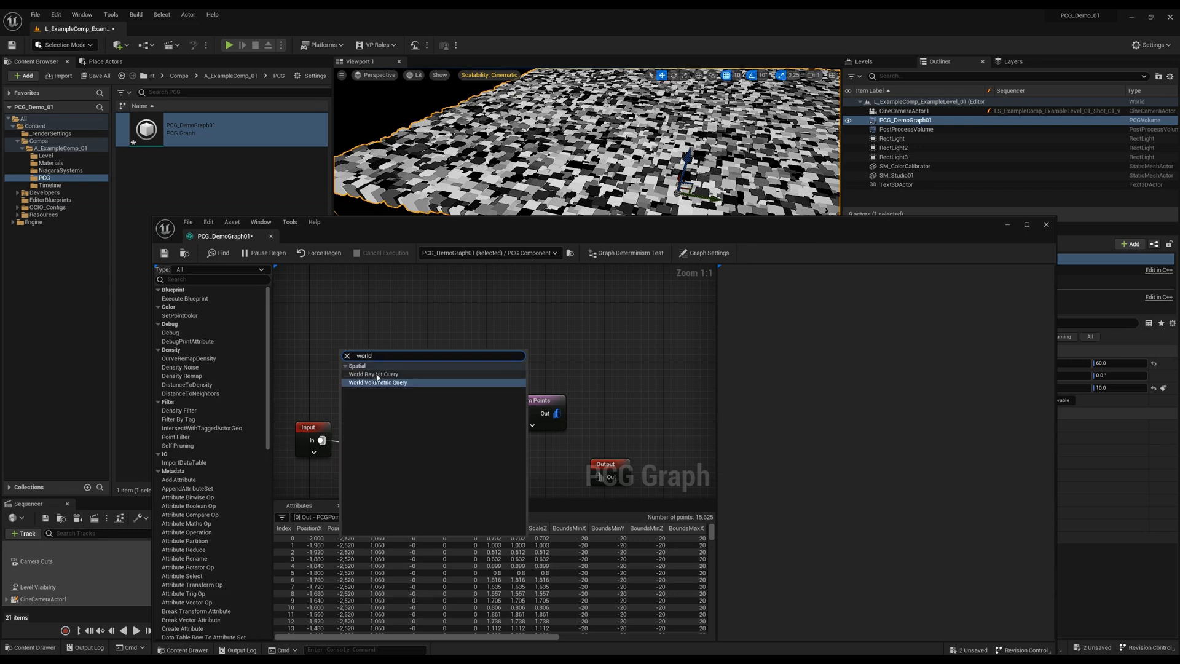
pyautogui.click(374, 374)
# Space out the nodes and feed the Surface Sampler's Surface from World Ray Hit Query instead of Input, checking the points in the level.
pyautogui.moveTo(398, 435); pyautogui.dragTo(435, 407)
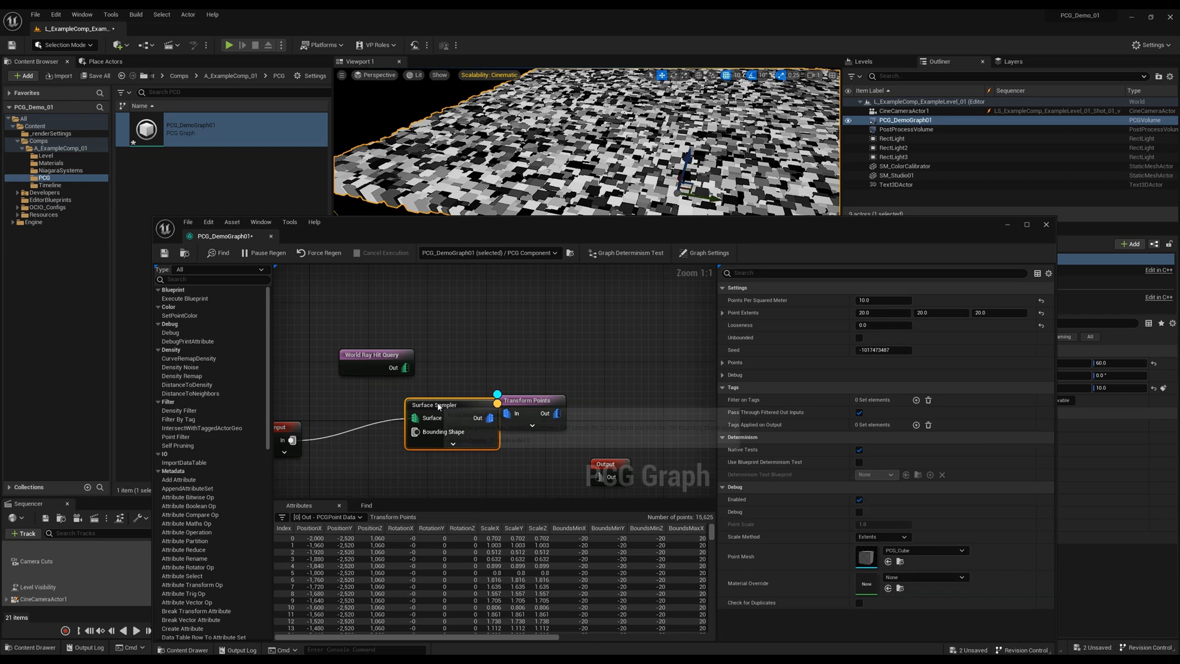
pyautogui.moveTo(527, 400); pyautogui.dragTo(612, 398)
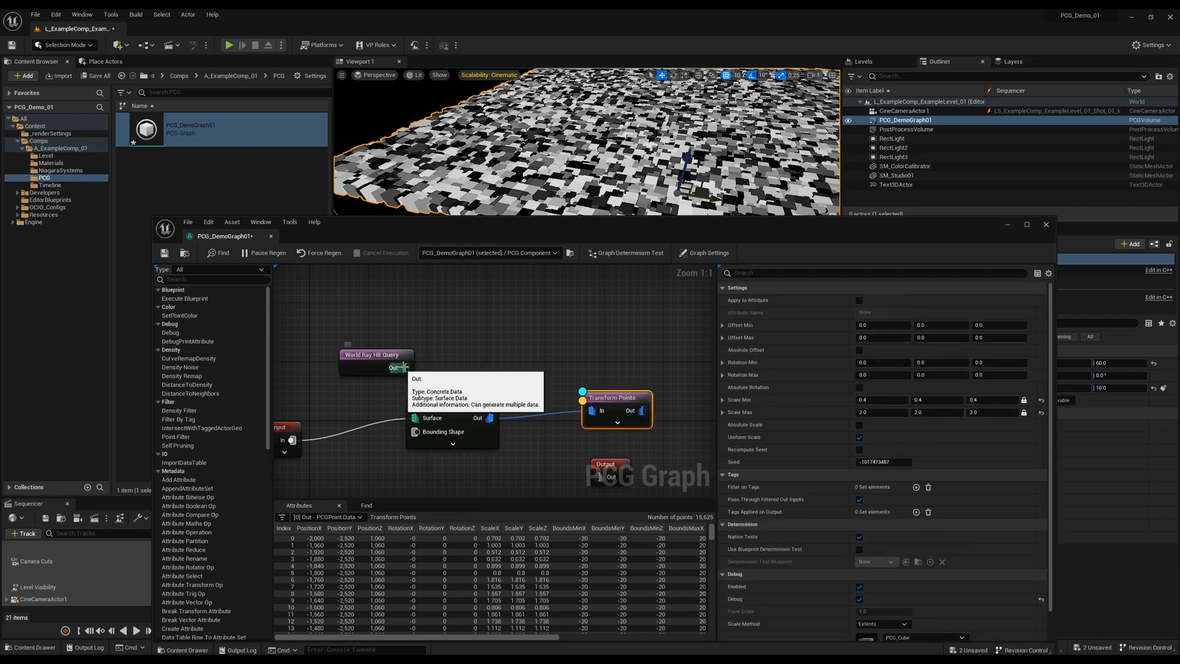
pyautogui.moveTo(415, 418); pyautogui.dragTo(405, 369)
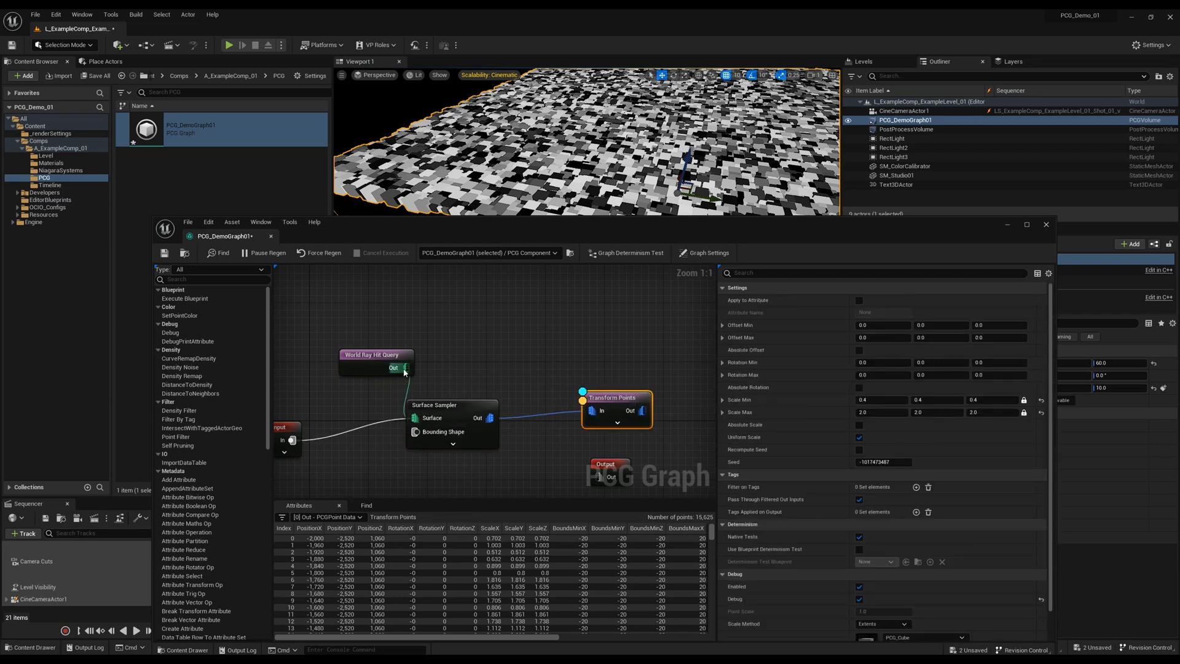
pyautogui.keyDown('alt'); pyautogui.click(345, 433); pyautogui.keyUp('alt')
pyautogui.moveTo(553, 144); pyautogui.dragTo(615, 151, button='right')
pyautogui.press('w')
pyautogui.press('d')
pyautogui.press('w')
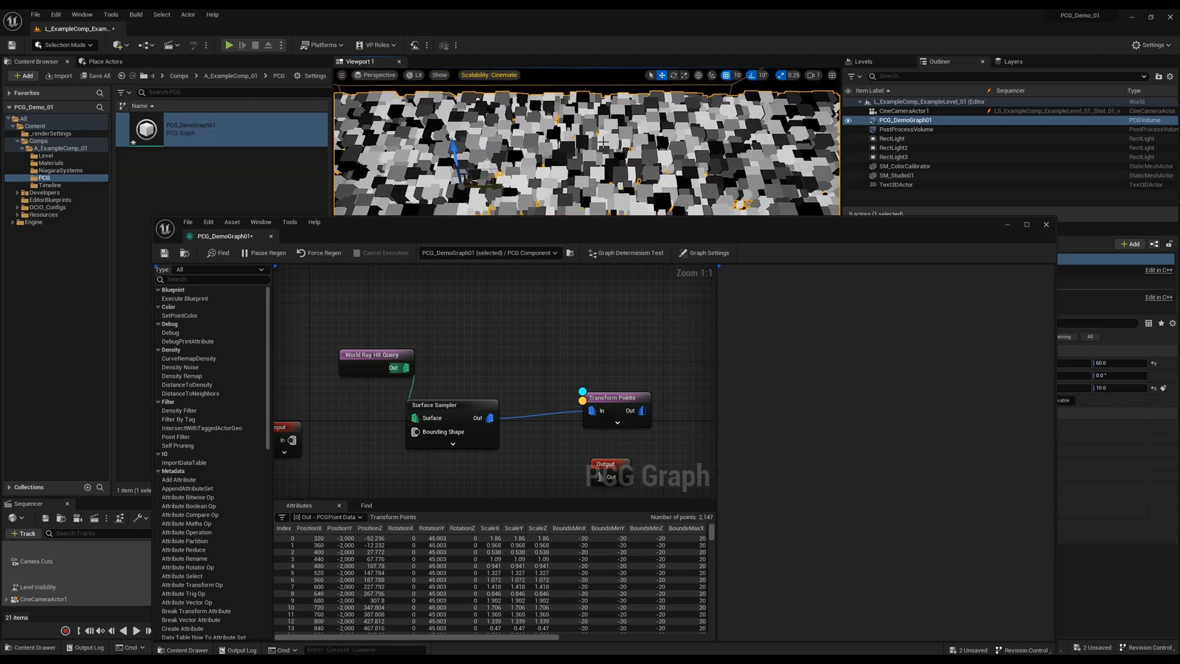
pyautogui.press('d')
pyautogui.moveTo(615, 161); pyautogui.dragTo(520, 161, button='right')
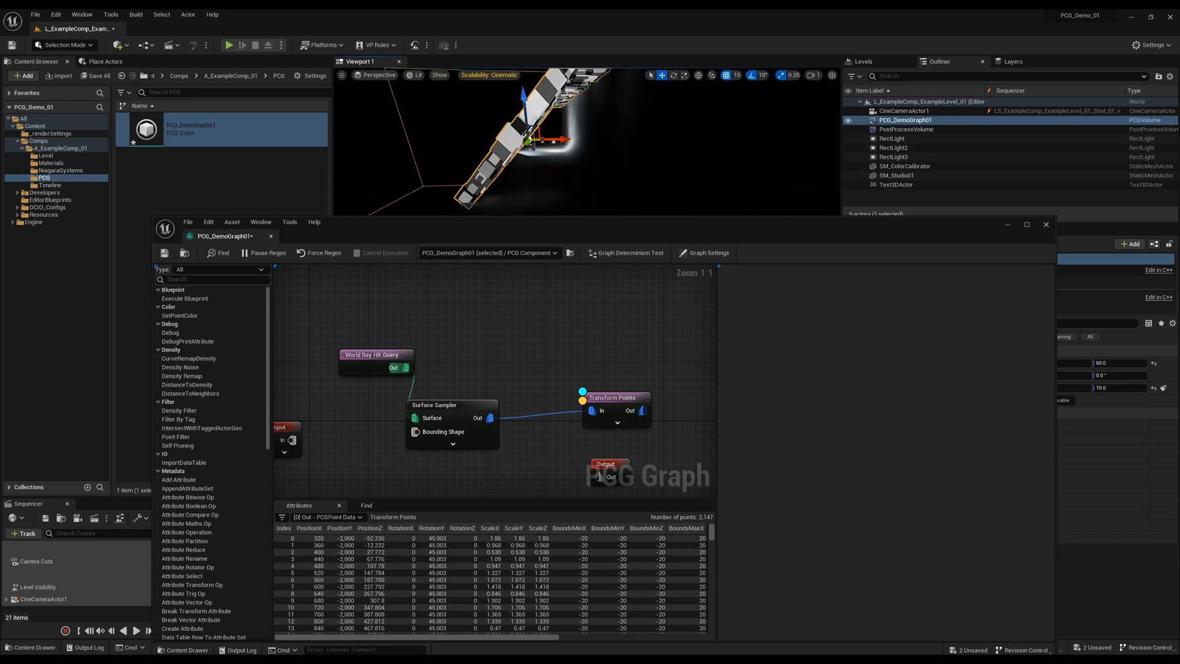
# Override the default parameters of the World Ray Hit Query and set its Ray Direction X to 0.54.
pyautogui.click(374, 364)
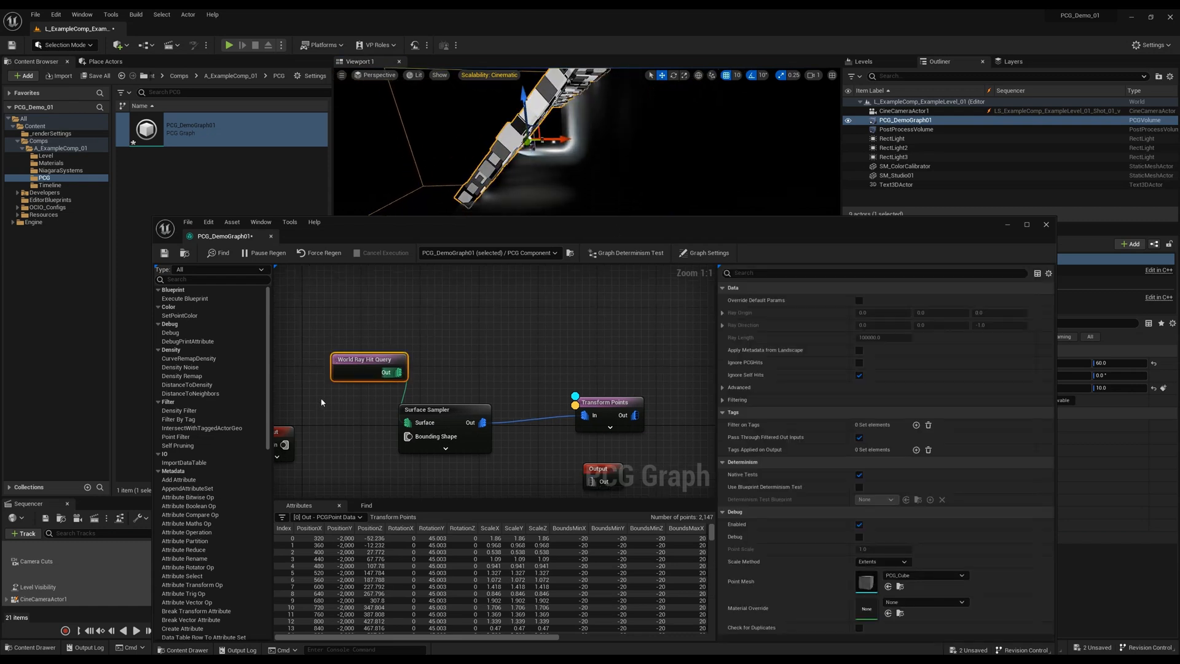
pyautogui.click(859, 301)
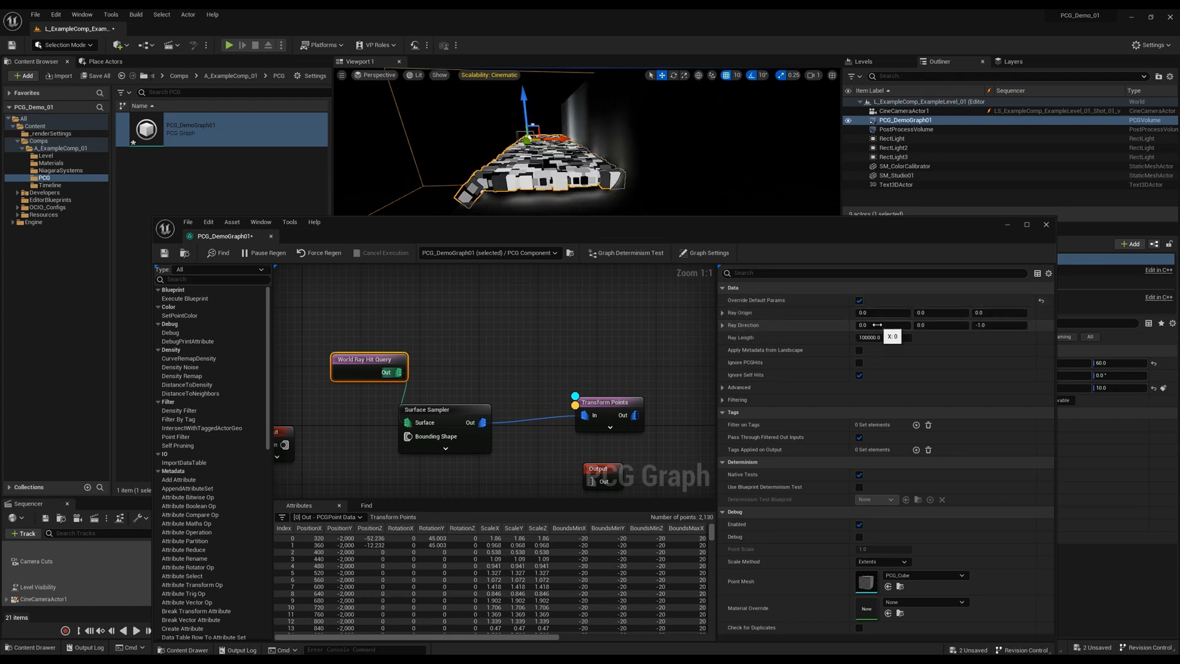
pyautogui.click(877, 324)
pyautogui.write('.54')
pyautogui.press('Tab')
pyautogui.press('Tab')
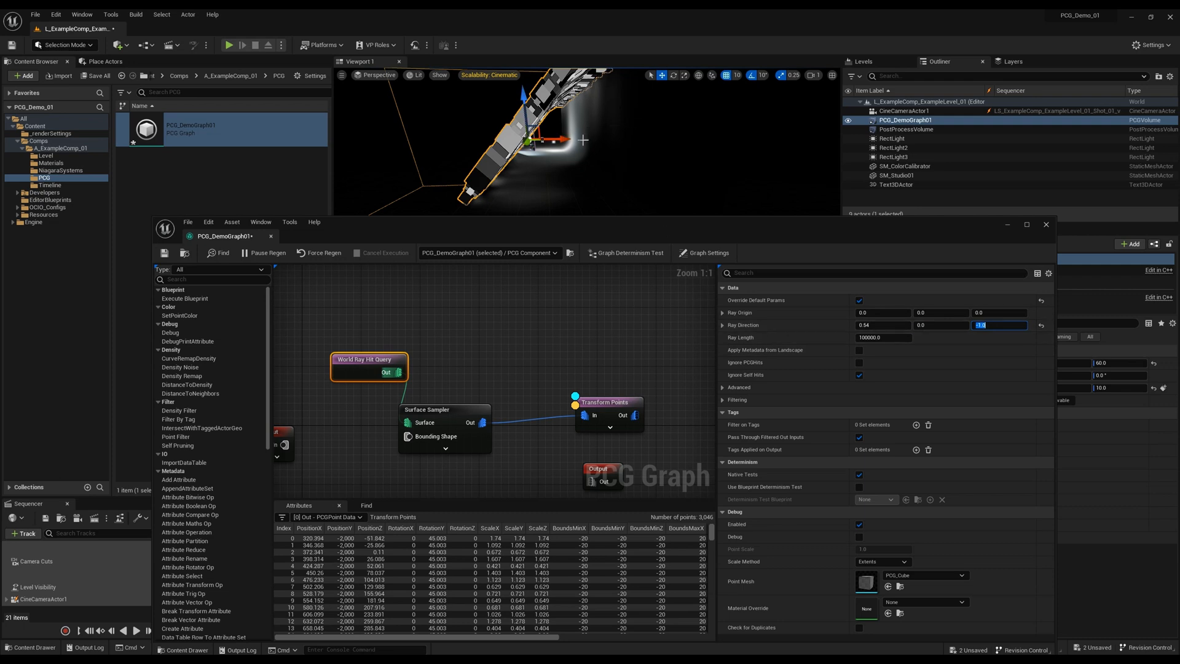
# Enable Trace Complex in the World Ray Hit Query's advanced settings and view the resampled surface in the level.
pyautogui.click(722, 387)
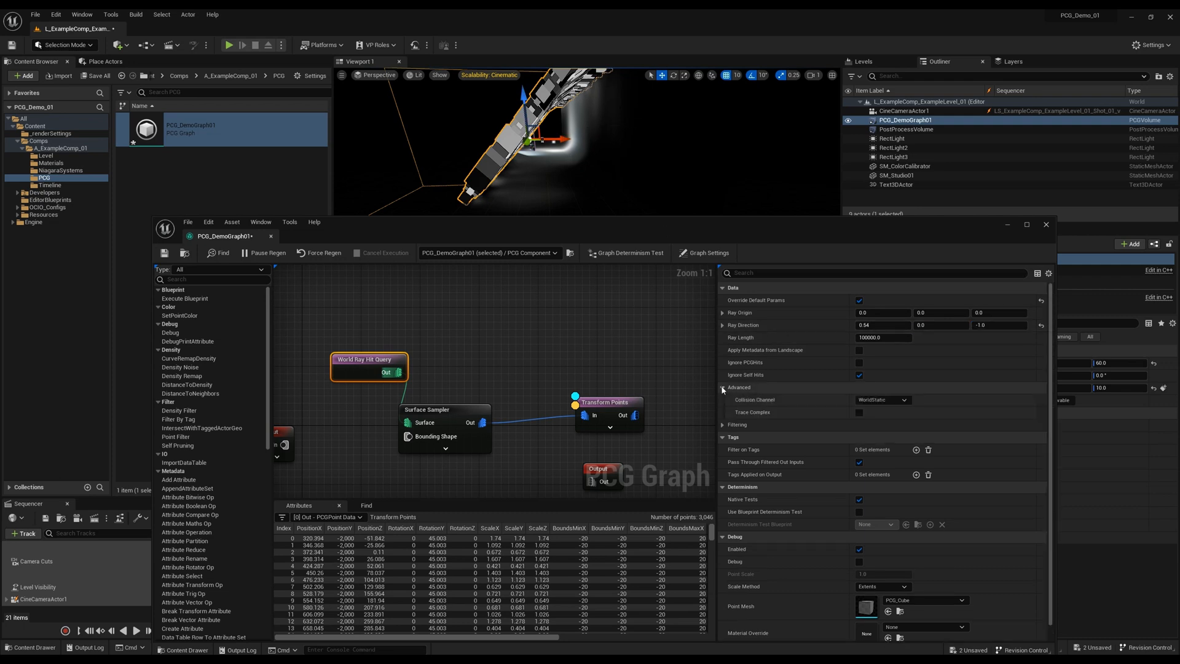
pyautogui.click(859, 413)
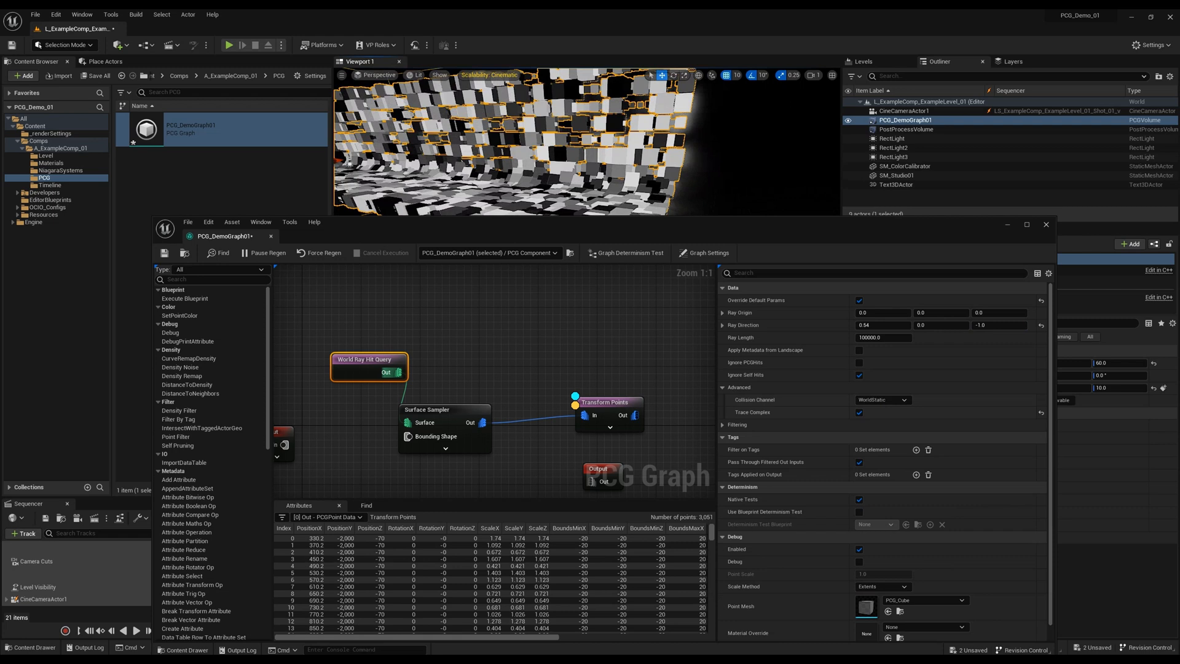
pyautogui.moveTo(586, 147); pyautogui.dragTo(510, 113, button='right')
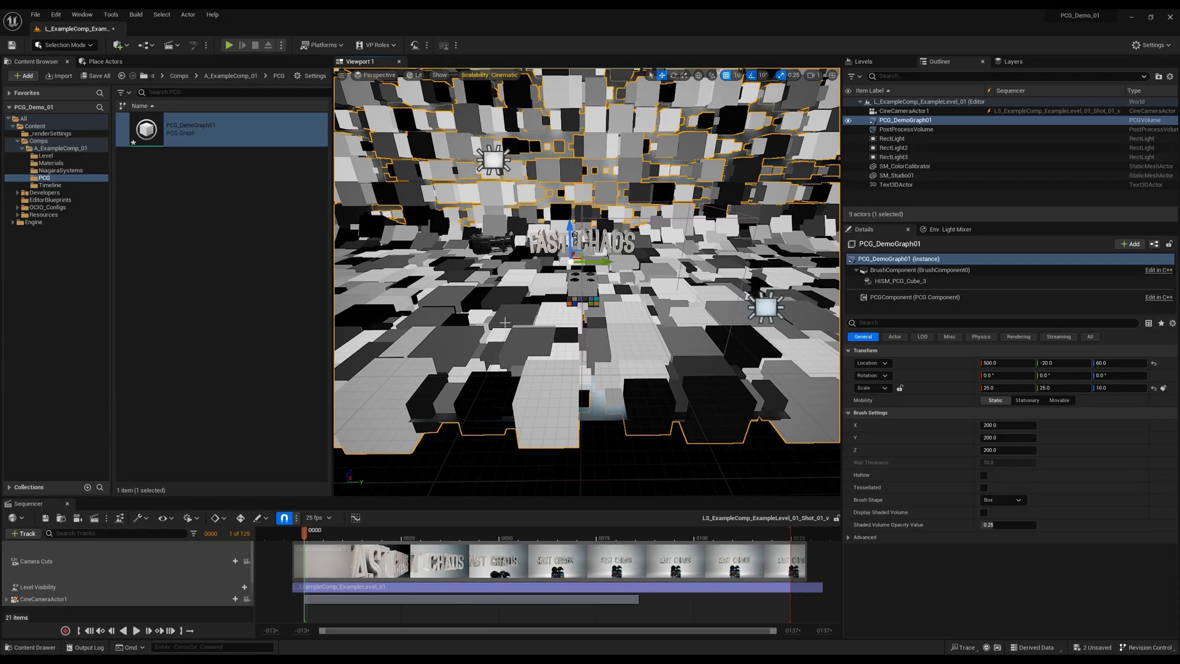
# Reopen PCG_DemoGraph01 and move the Transform Points node closer to the Surface Sampler.
pyautogui.doubleClick(194, 136)
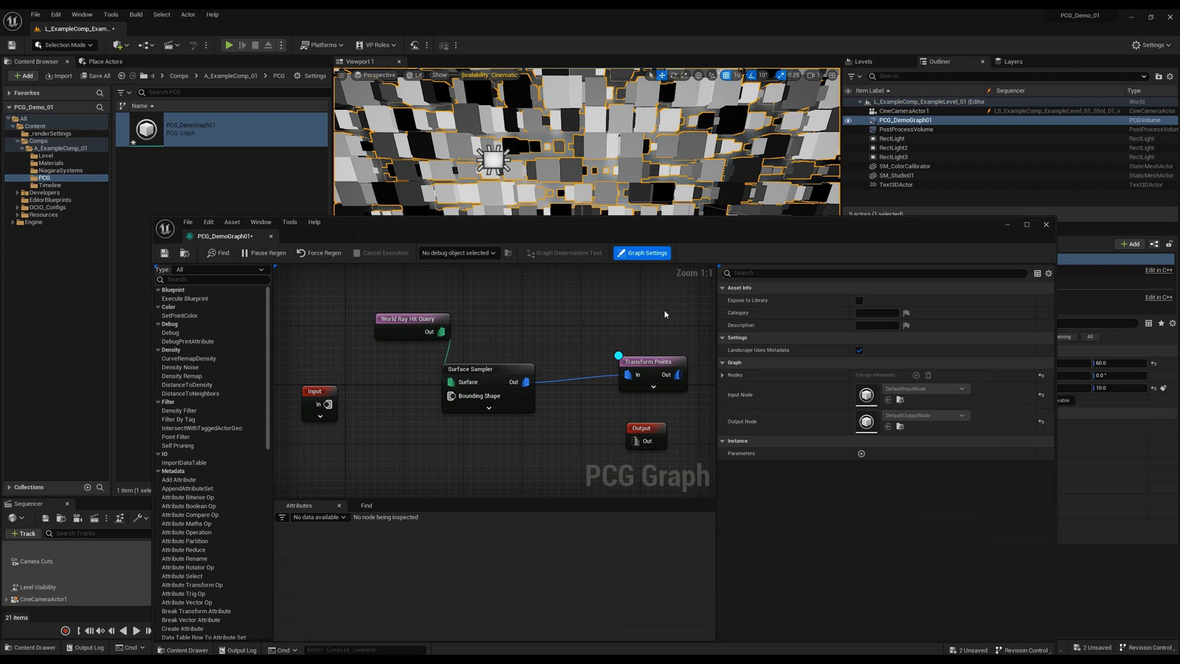
pyautogui.moveTo(663, 313); pyautogui.dragTo(511, 314, button='right')
pyautogui.click(519, 361)
pyautogui.moveTo(520, 361); pyautogui.dragTo(476, 363)
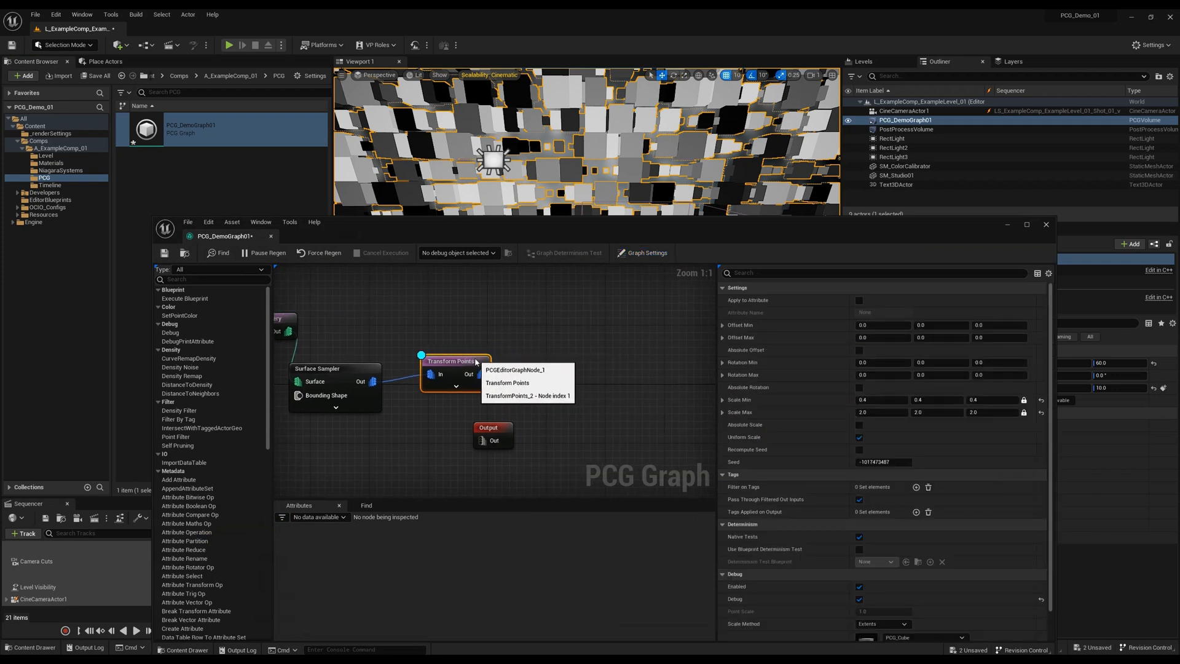
pyautogui.moveTo(476, 362); pyautogui.dragTo(585, 347, button='right')
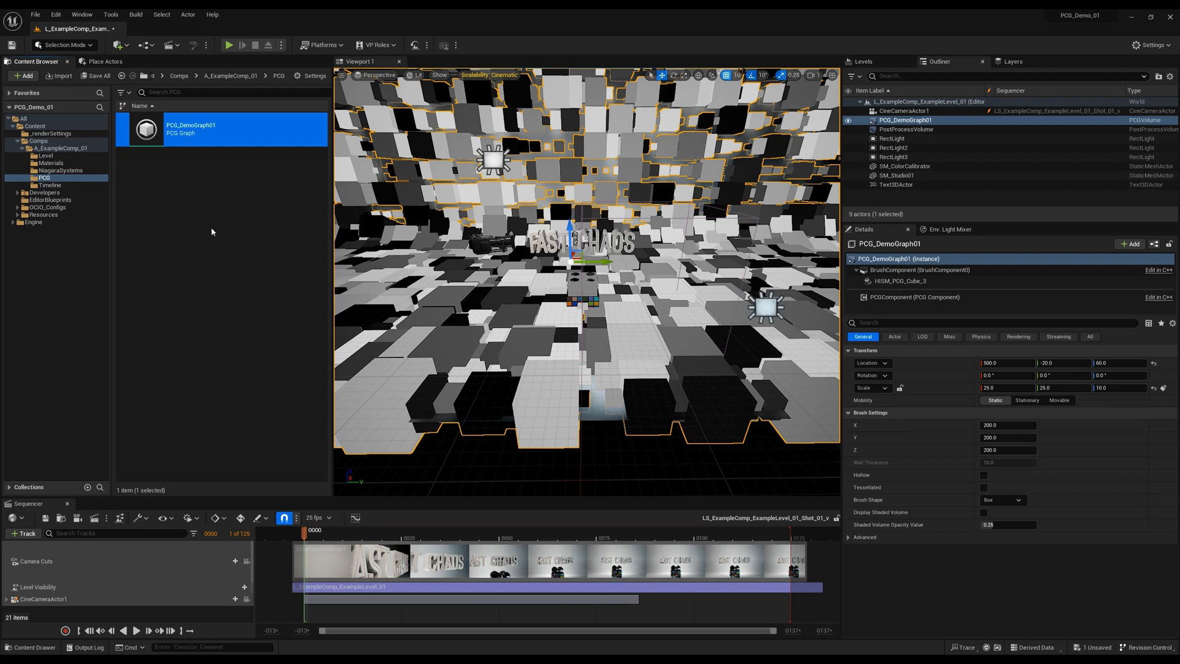
# Create a Blueprint class in the PCG folder with PCGBlueprintElement as parent and name it PCG_BP_customLoop.
pyautogui.rightClick(161, 186)
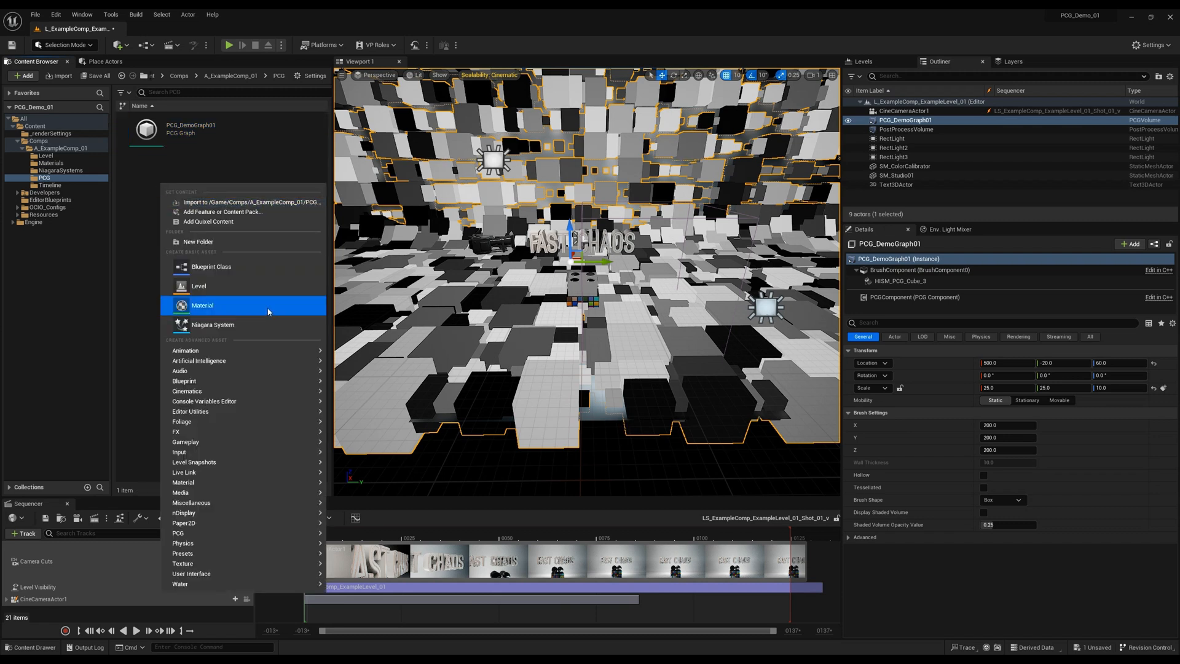
pyautogui.click(221, 270)
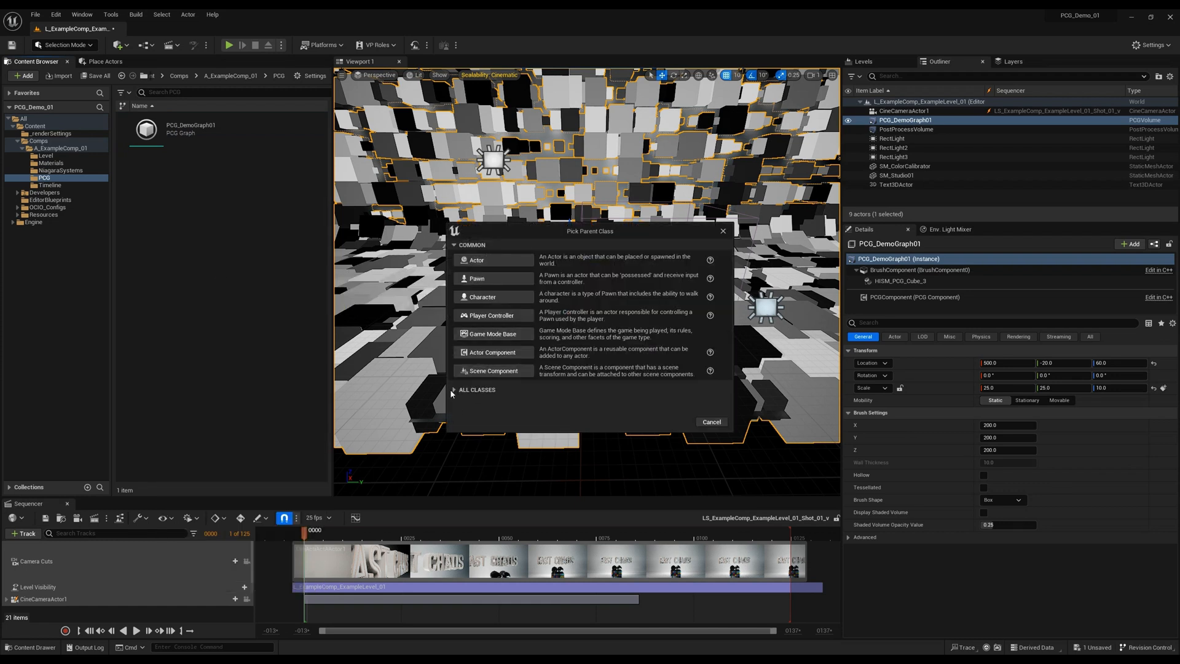
pyautogui.click(452, 389)
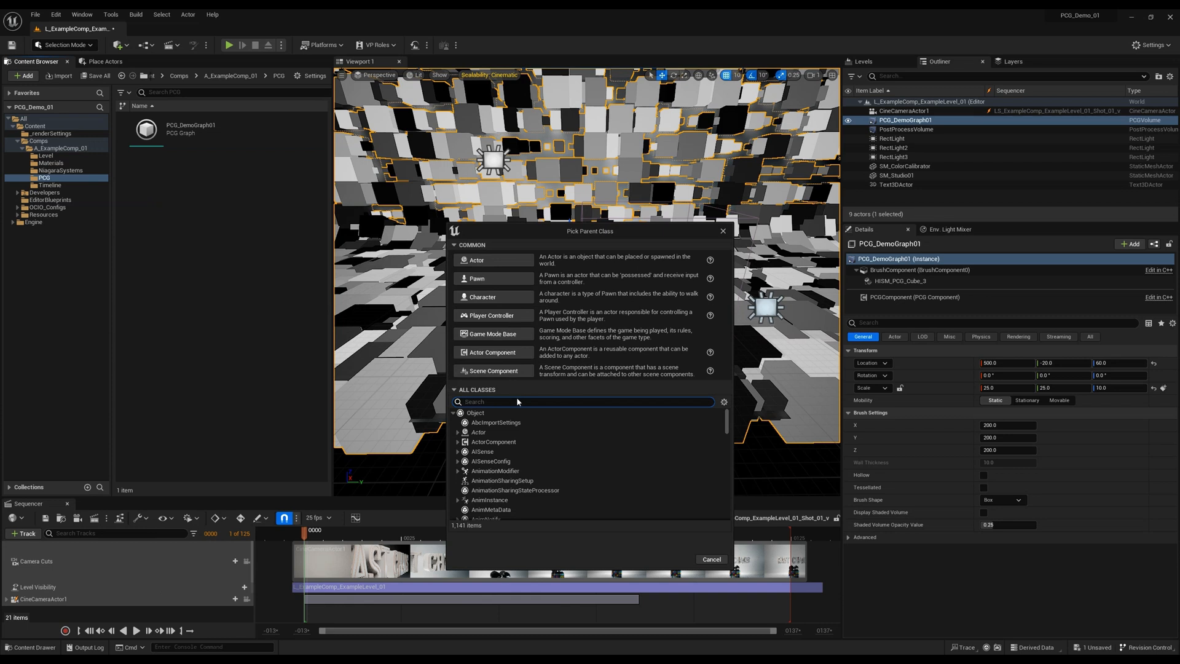
pyautogui.write('pcg')
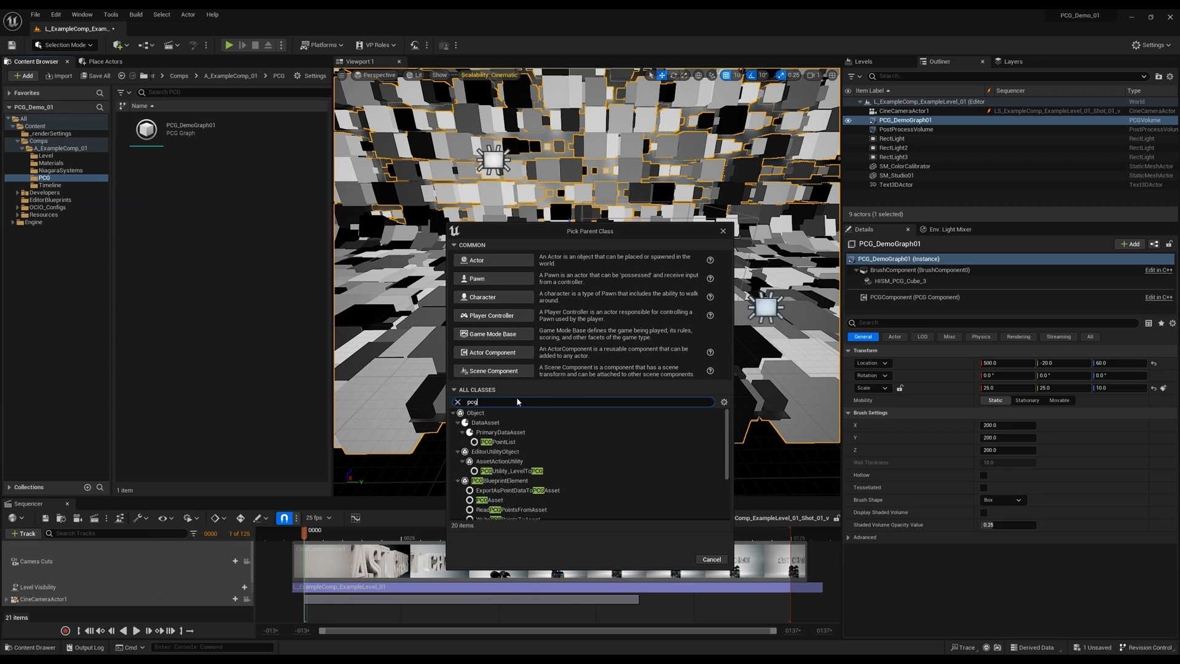
pyautogui.click(504, 482)
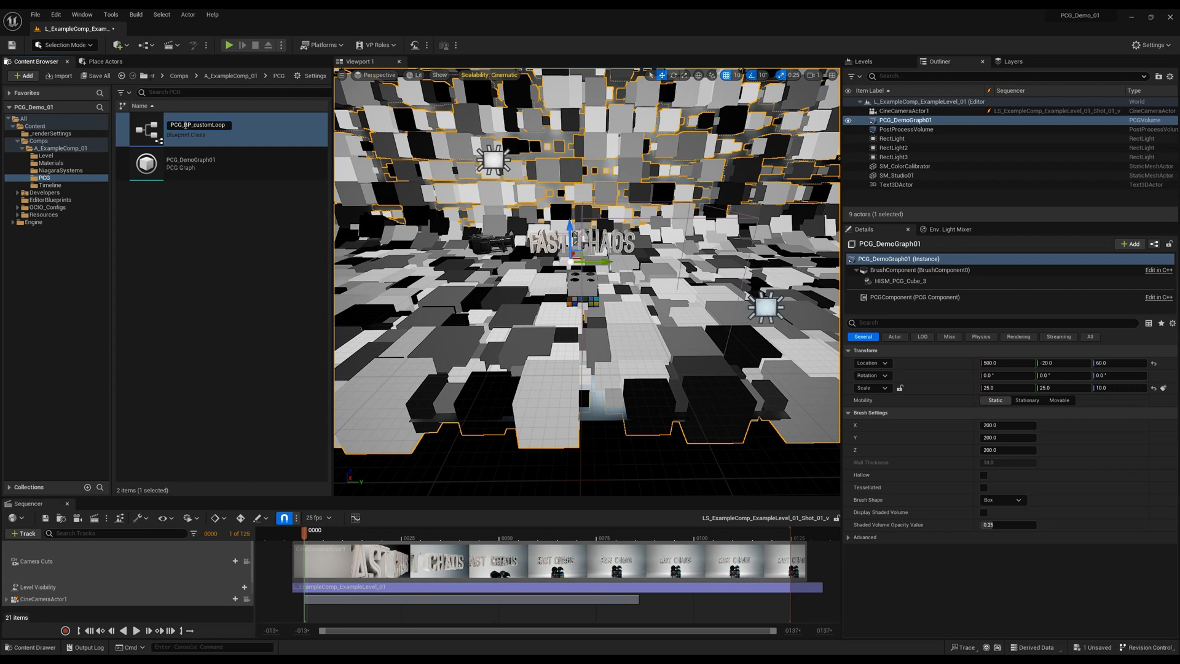
pyautogui.moveTo(183, 125); pyautogui.dragTo(169, 125)
pyautogui.press('Return')
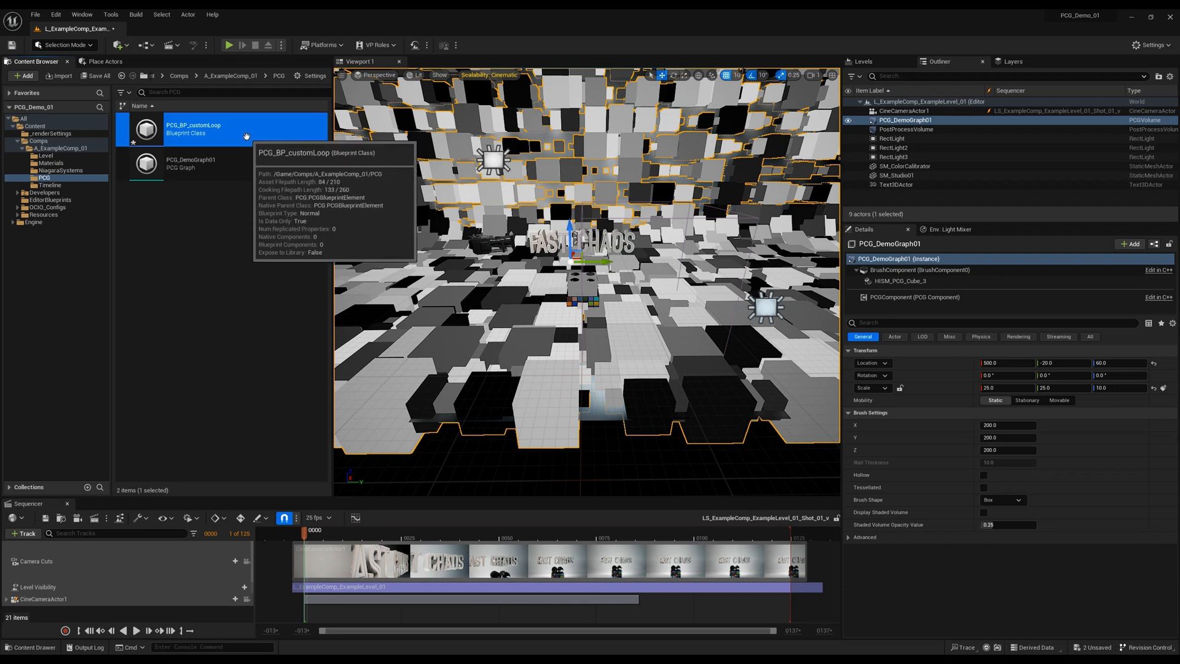
# Open PCG_BP_customLoop and override its Execute with Context and Point Loop Body functions.
pyautogui.doubleClick(249, 141)
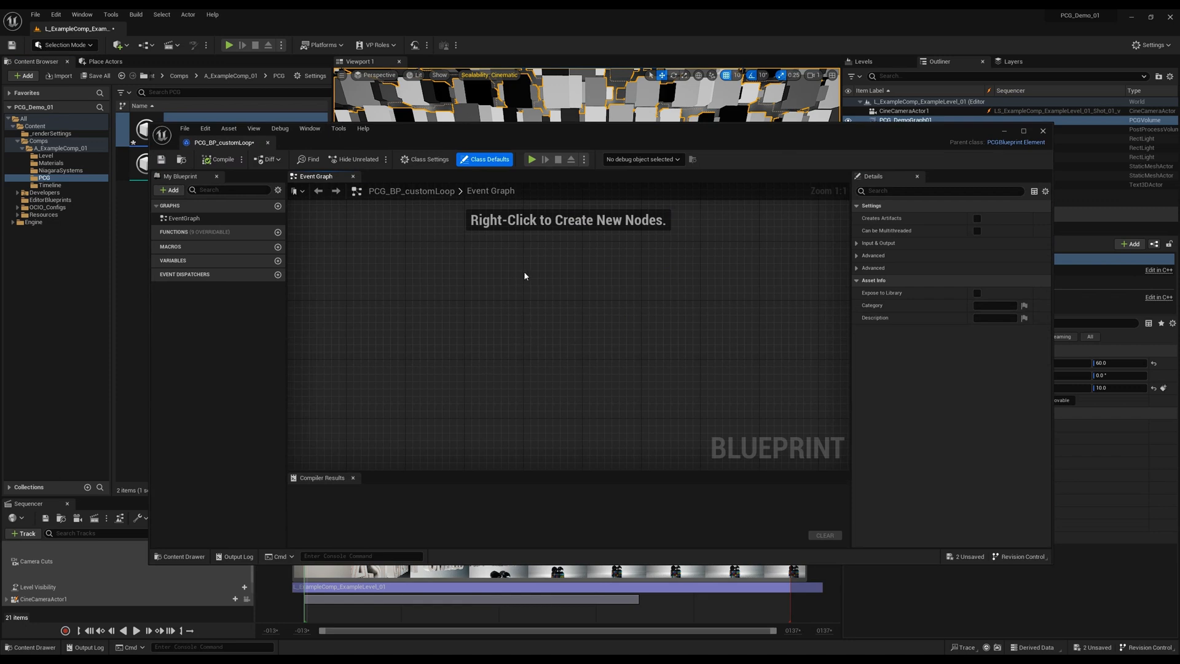
pyautogui.moveTo(187, 237)
pyautogui.click(263, 232)
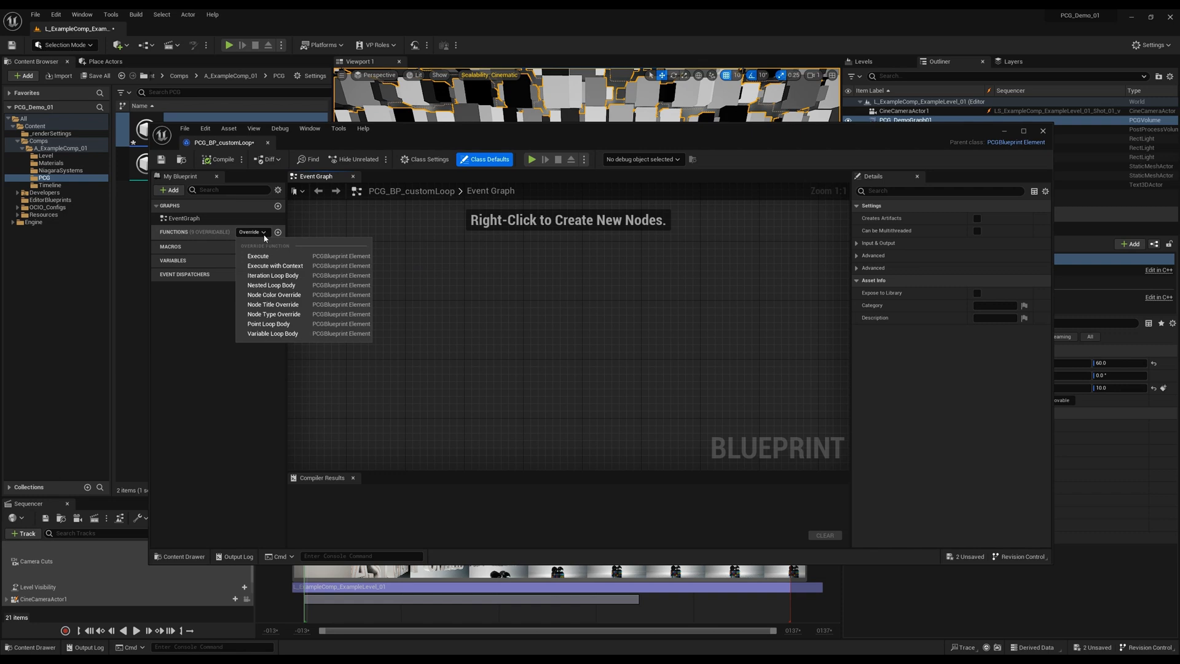
pyautogui.click(275, 266)
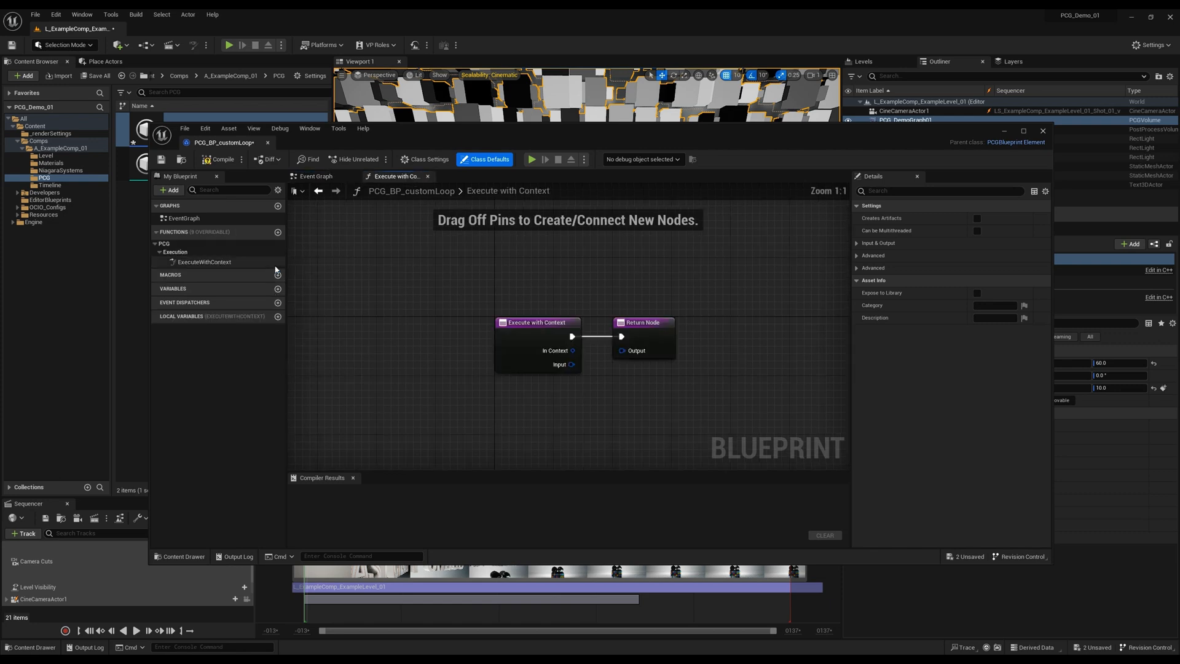
pyautogui.click(263, 232)
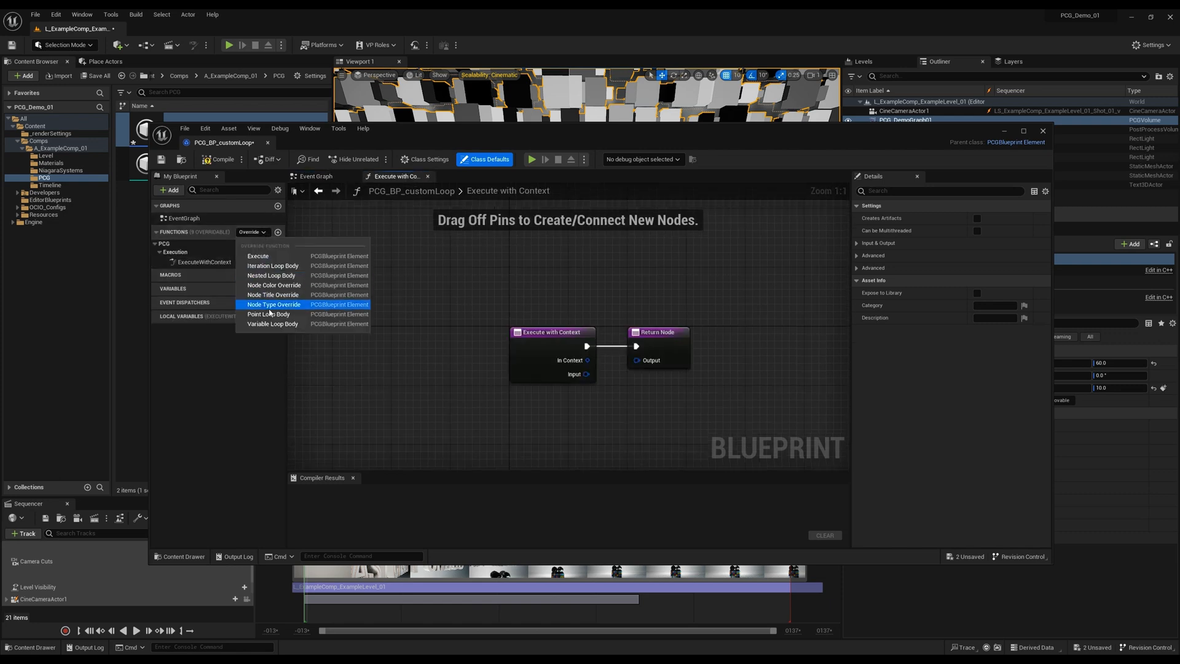
pyautogui.click(268, 314)
# Arrange the Execute with Context entry node and the Return Node with space between them for more nodes.
pyautogui.moveTo(368, 274); pyautogui.dragTo(396, 274)
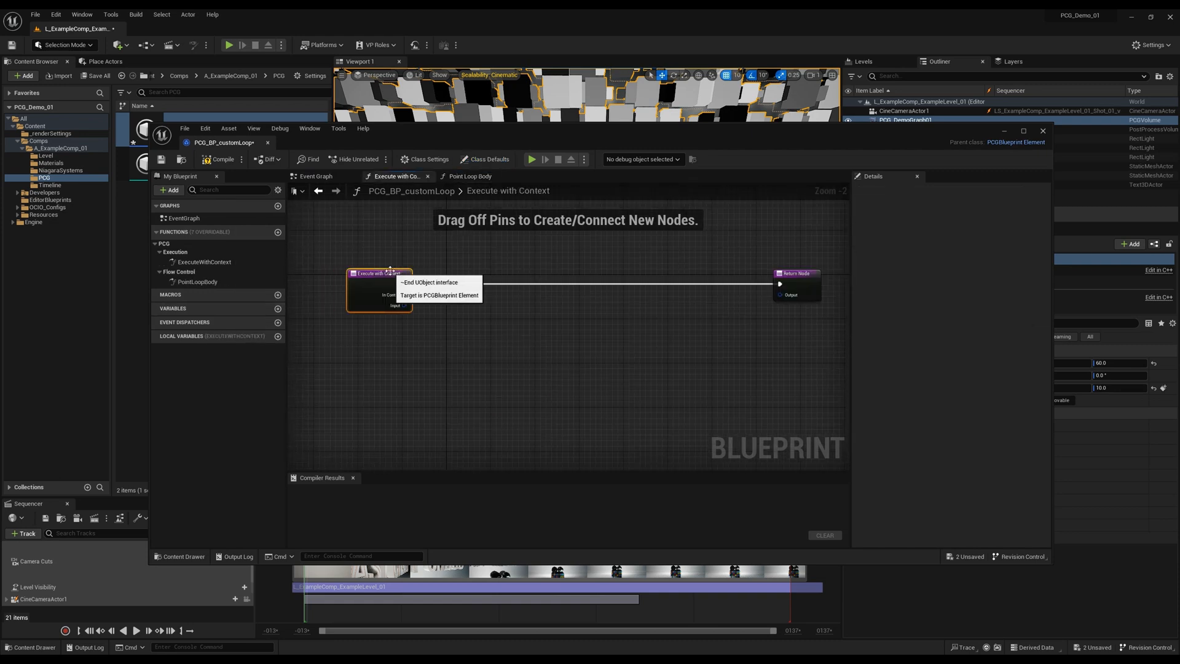
pyautogui.moveTo(743, 327); pyautogui.dragTo(613, 343, button='right')
pyautogui.scroll(-2, 614, 329)
pyautogui.moveTo(705, 294); pyautogui.dragTo(622, 295)
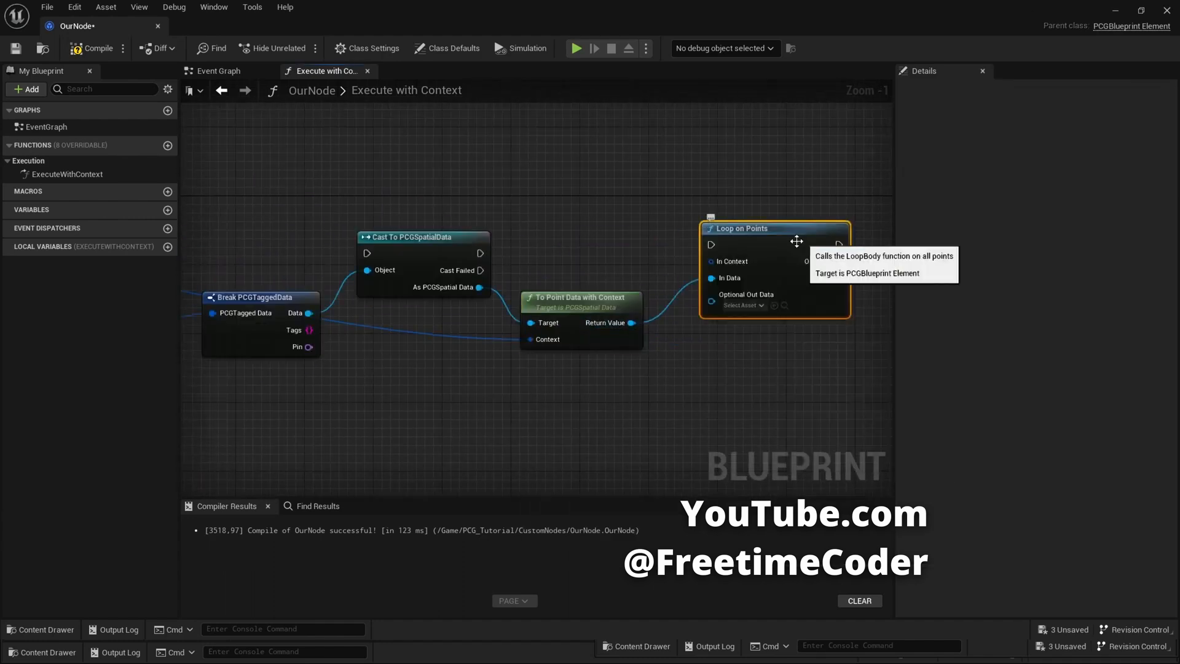
# Override the Point Loop Body function in the OurNode blueprint and start a connection from its In Point pin.
pyautogui.click(132, 145)
pyautogui.click(156, 254)
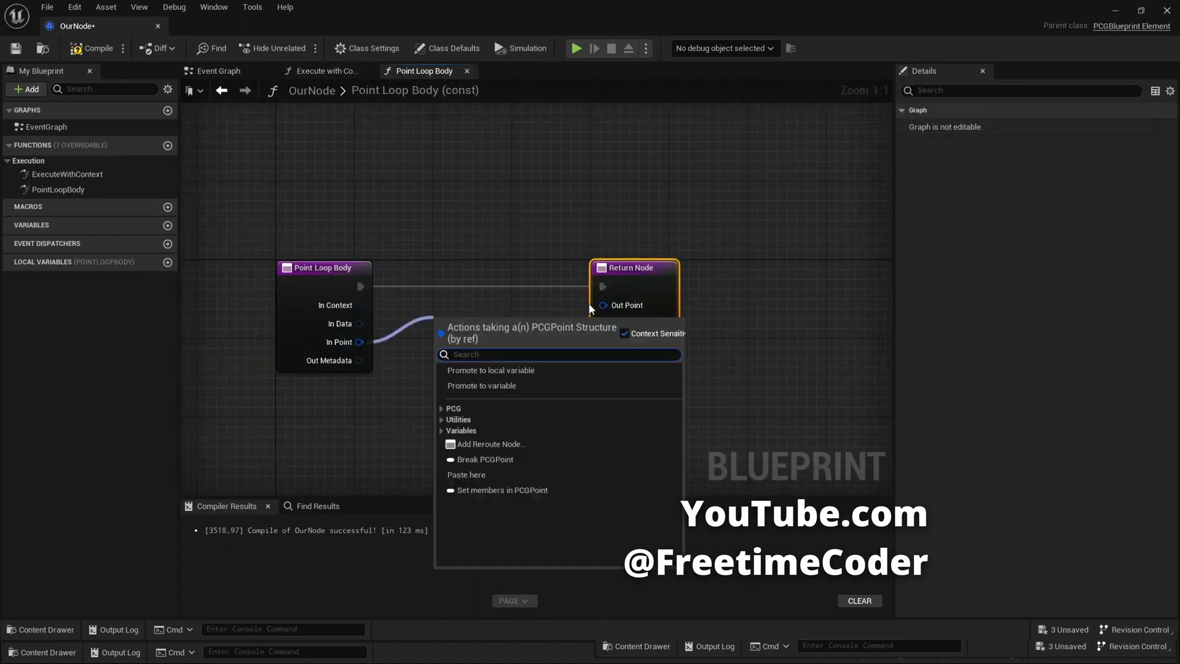
pyautogui.click(509, 333)
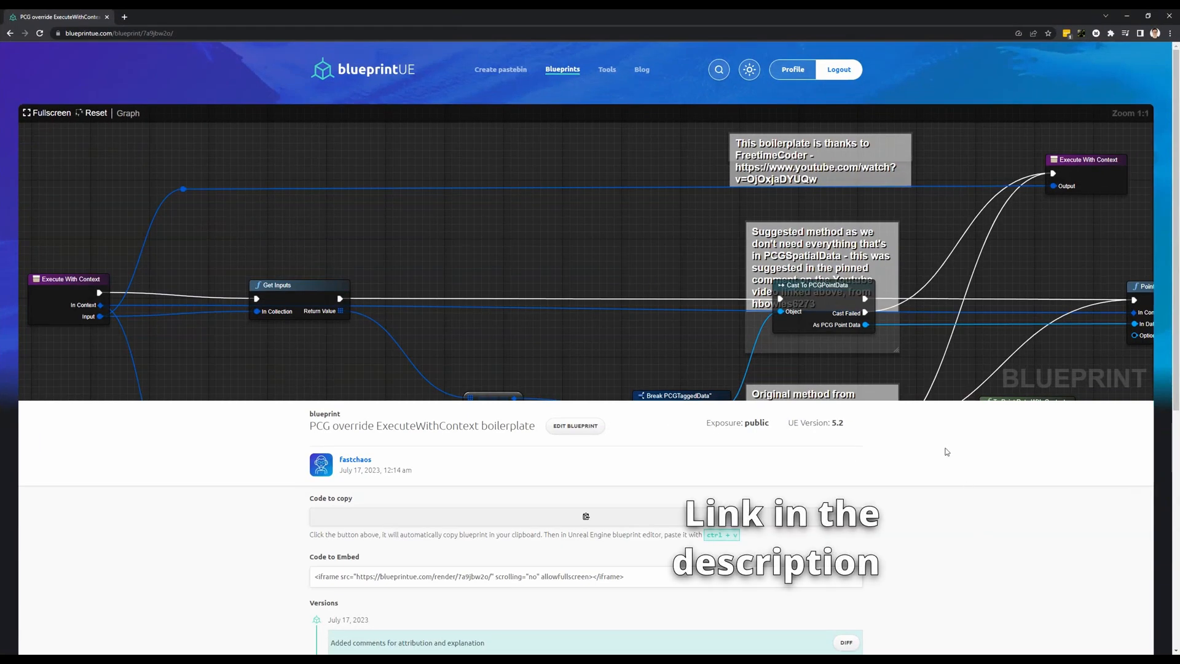
# Examine the whole node layout of the PCG override ExecuteWithContext boilerplate on the blueprintUE website.
pyautogui.scroll(-9, 619, 256)
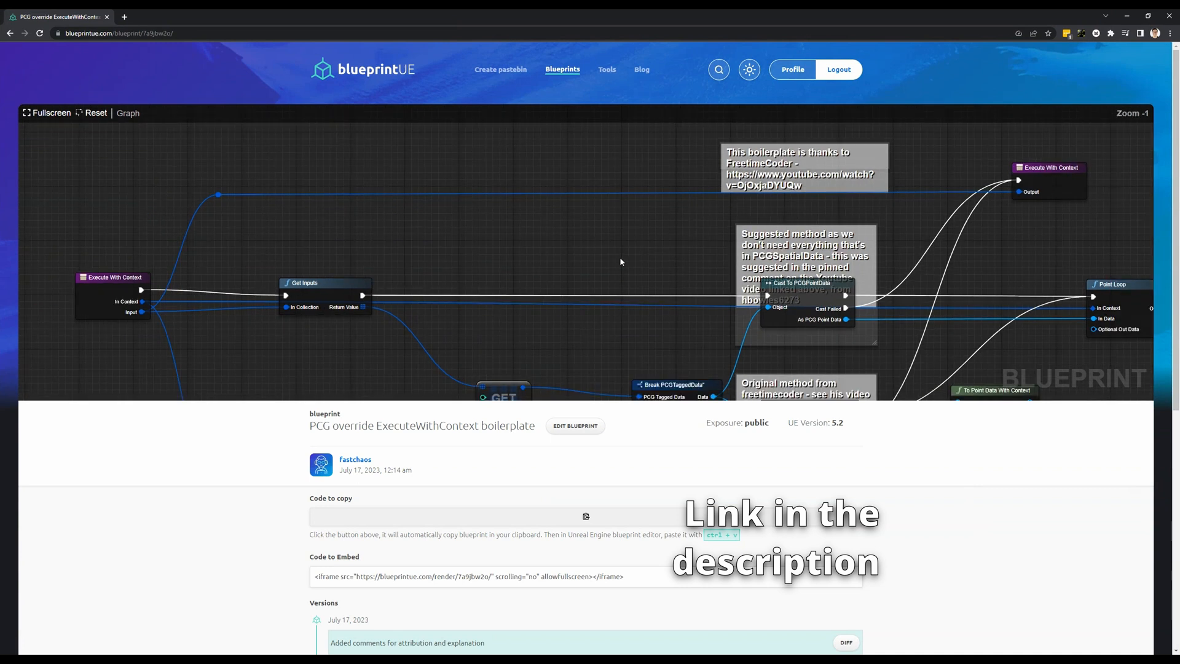
pyautogui.moveTo(793, 334); pyautogui.dragTo(602, 309)
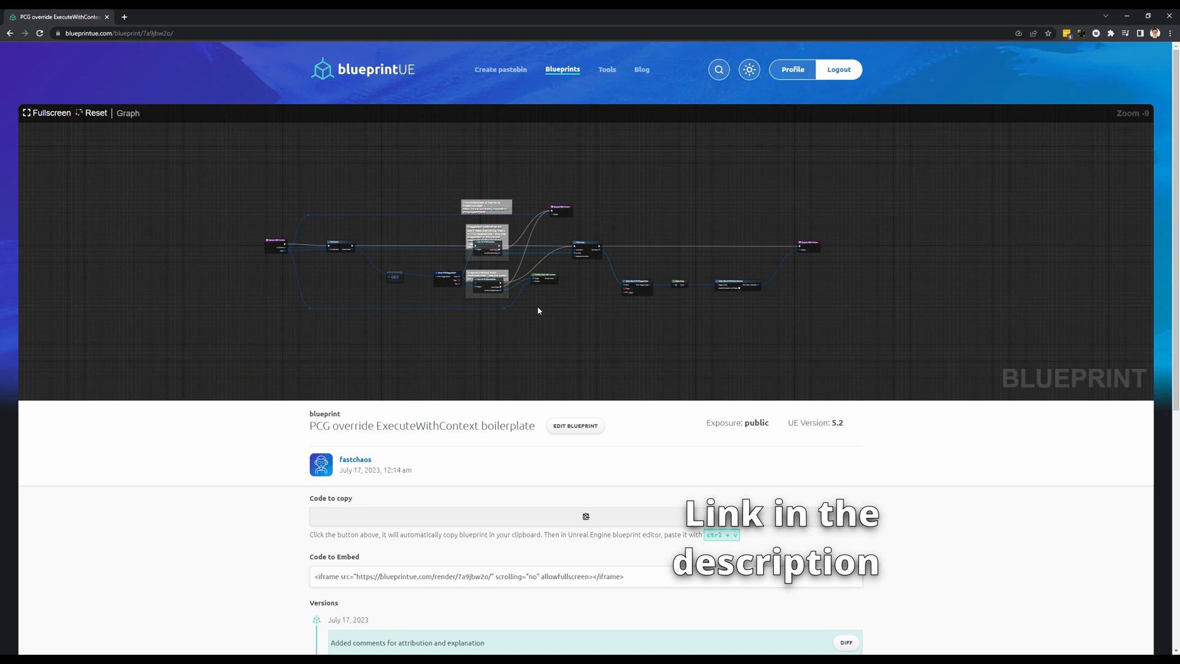
pyautogui.scroll(1, 736, 268)
pyautogui.scroll(-1, 736, 268)
pyautogui.moveTo(762, 324); pyautogui.dragTo(693, 359)
pyautogui.moveTo(377, 187); pyautogui.dragTo(861, 362)
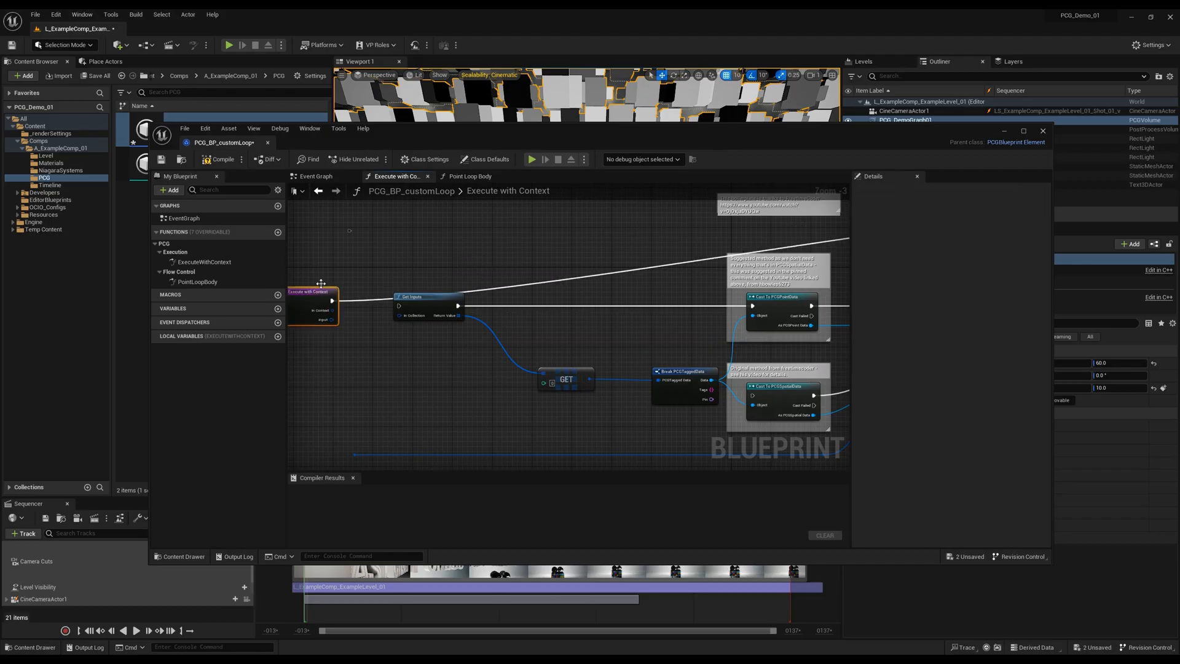
# Duplicate the Return Node in Execute with Context so one sits beside the cast nodes and one ends the boilerplate chain.
pyautogui.scroll(4, 372, 310)
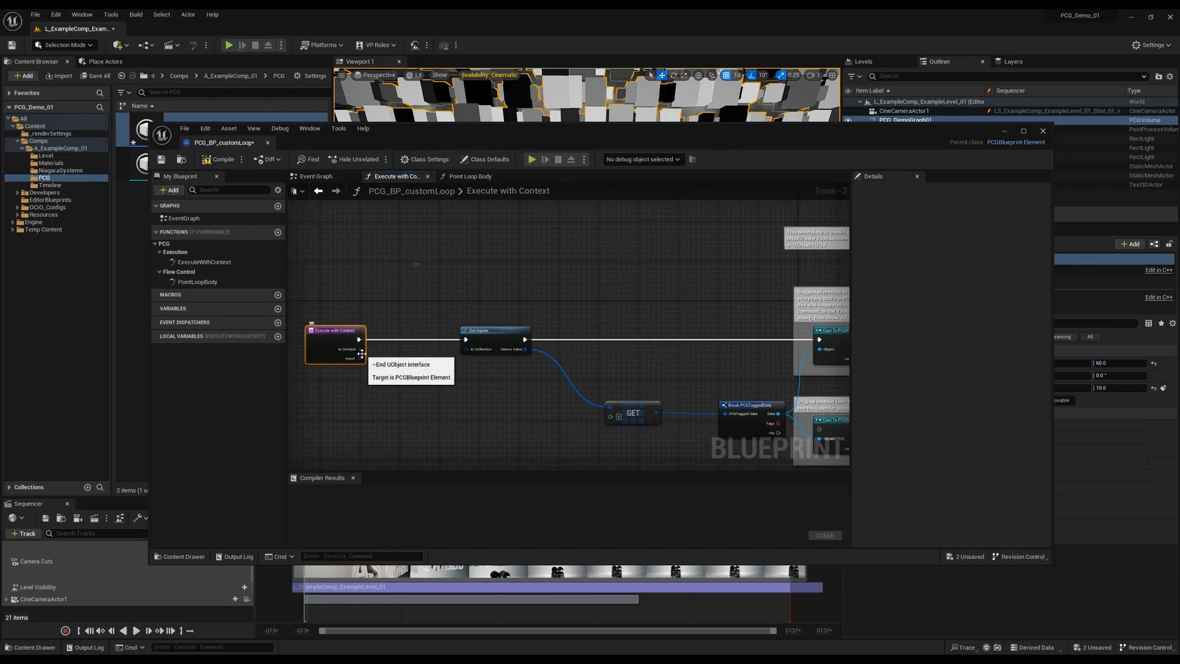
pyautogui.scroll(-2, 372, 310)
pyautogui.moveTo(676, 313); pyautogui.dragTo(440, 314, button='right')
pyautogui.click(451, 315)
pyautogui.hotkey('ctrl', 'c')
pyautogui.moveTo(553, 338); pyautogui.dragTo(453, 339, button='right')
pyautogui.hotkey('ctrl', 'v')
pyautogui.moveTo(437, 354); pyautogui.dragTo(687, 356)
pyautogui.moveTo(307, 408); pyautogui.dragTo(381, 400, button='right')
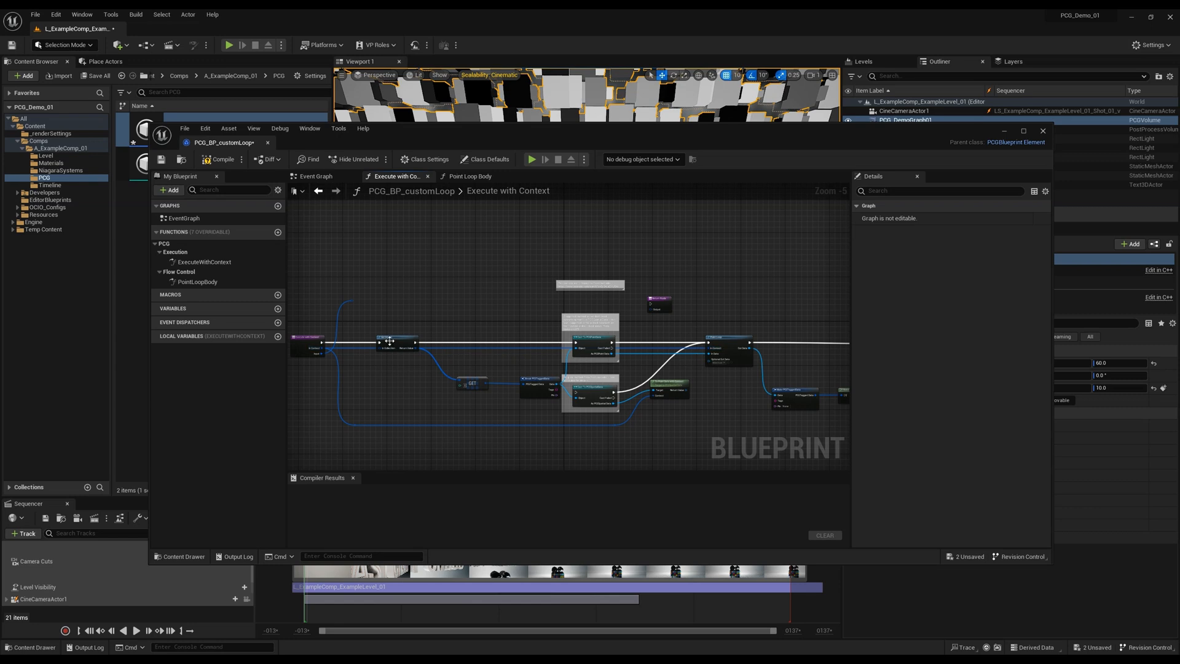
# Wire the entry node's input and Cast Failed of Cast To PCGPointData into the nearby Return Node, and compile and save the blueprint.
pyautogui.moveTo(389, 341); pyautogui.dragTo(389, 330)
pyautogui.moveTo(596, 338); pyautogui.dragTo(597, 331)
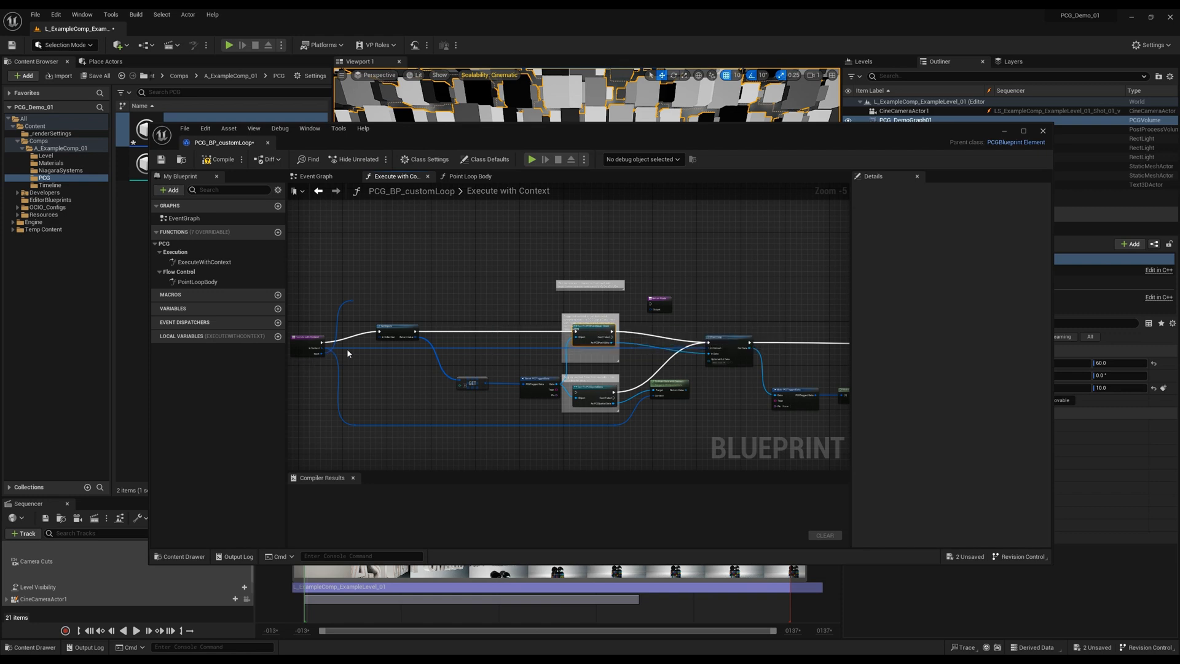
pyautogui.moveTo(352, 301); pyautogui.dragTo(650, 309)
pyautogui.moveTo(612, 337)
pyautogui.mouseDown()
pyautogui.moveTo(651, 304)
pyautogui.moveTo(592, 337)
pyautogui.mouseUp()
pyautogui.rightClick(692, 312)
pyautogui.click(719, 289)
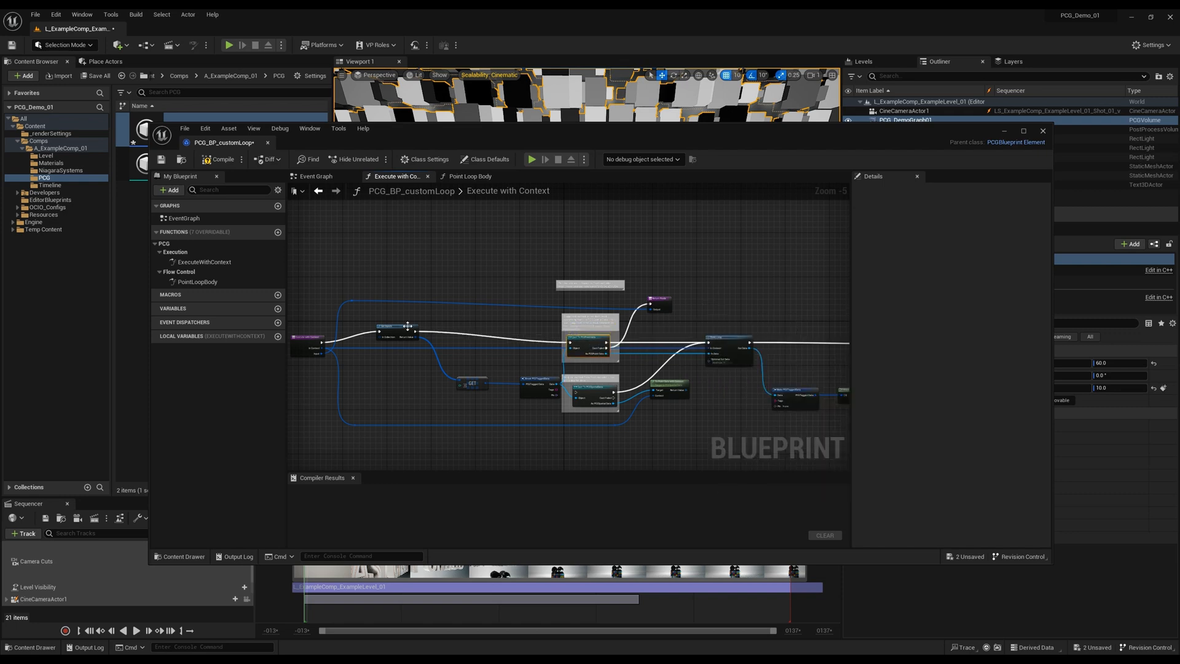
pyautogui.moveTo(407, 325); pyautogui.dragTo(404, 339)
pyautogui.moveTo(698, 334); pyautogui.dragTo(662, 364, button='right')
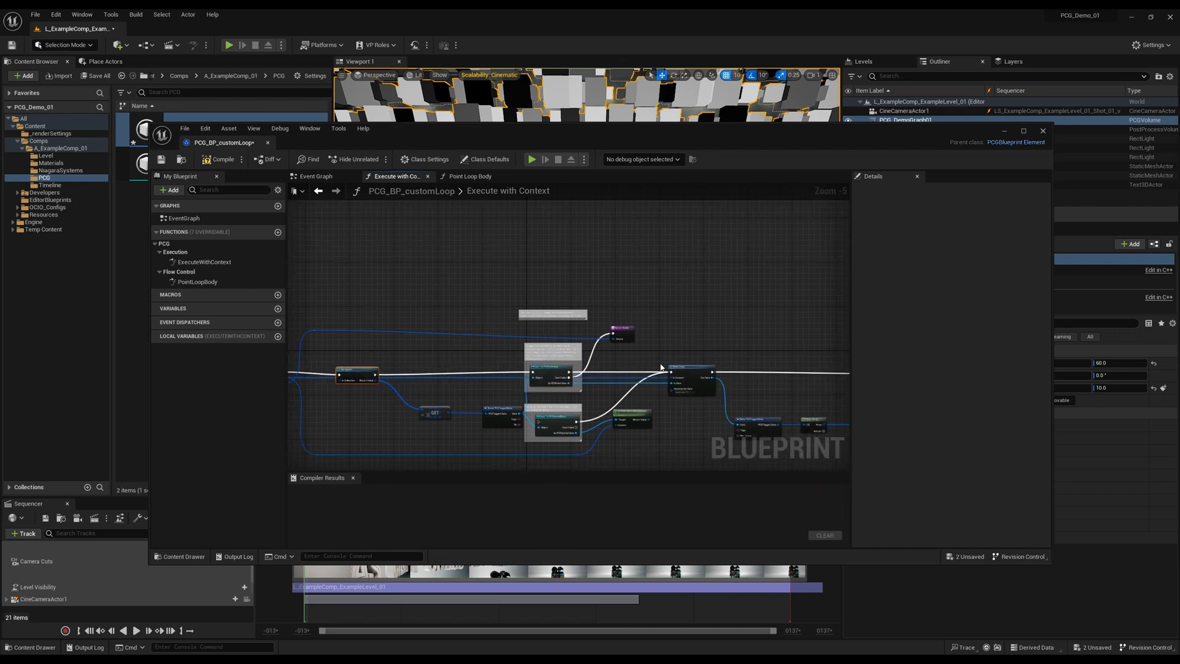
pyautogui.scroll(4, 663, 364)
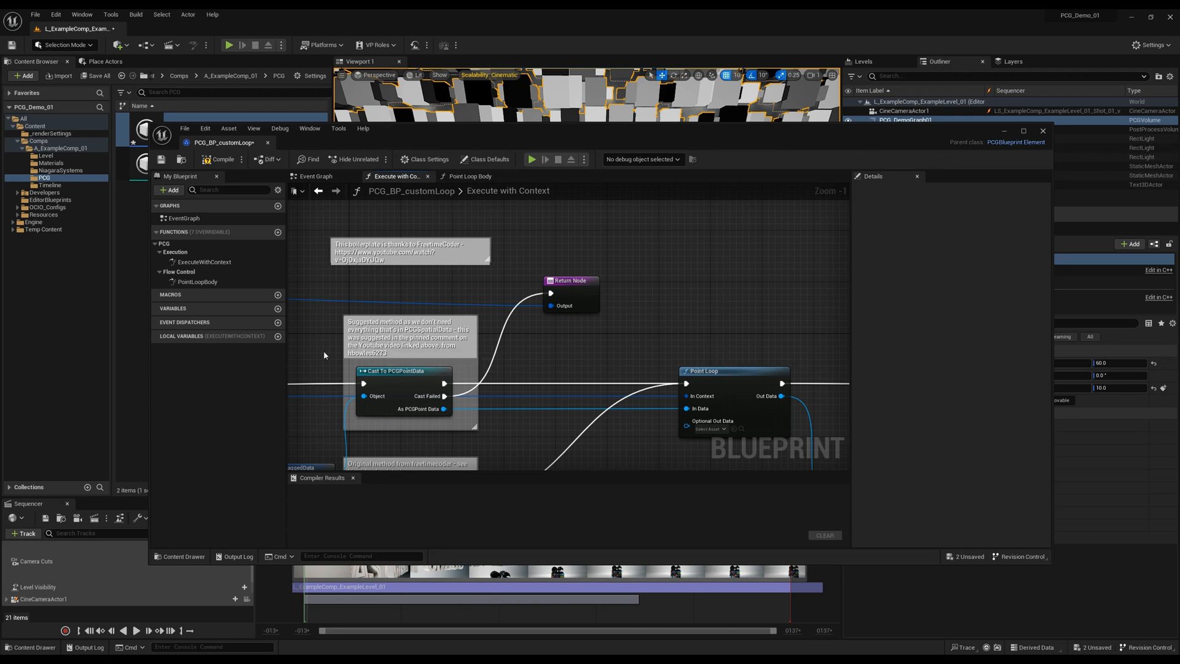
pyautogui.moveTo(658, 316); pyautogui.dragTo(629, 321, button='right')
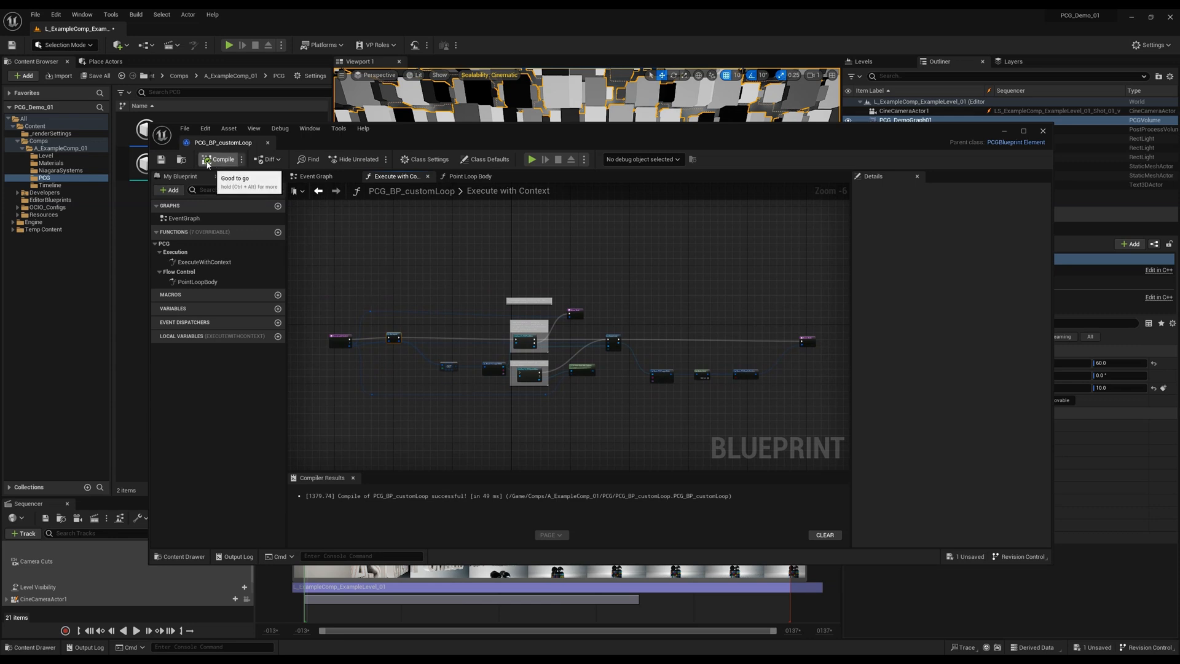
# Open the Point Loop Body function of PCG_BP_customLoop and spread its entry node and Return Node apart.
pyautogui.scroll(3, 454, 278)
pyautogui.moveTo(588, 293); pyautogui.dragTo(402, 278, button='right')
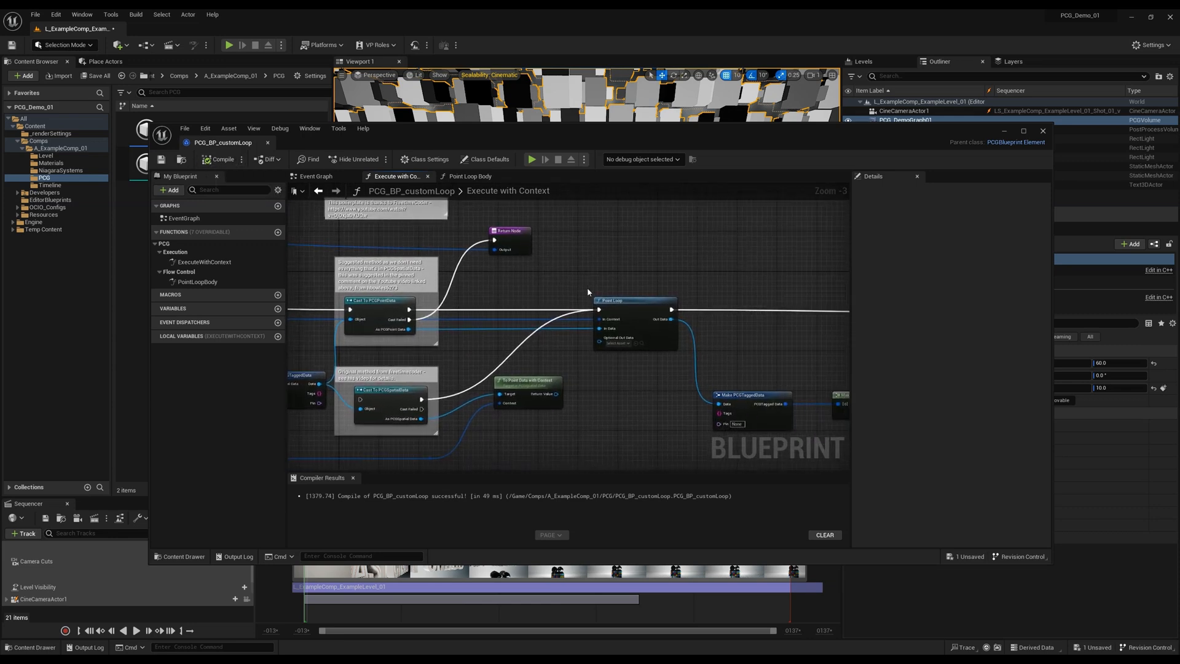
pyautogui.moveTo(526, 301); pyautogui.dragTo(450, 292, button='right')
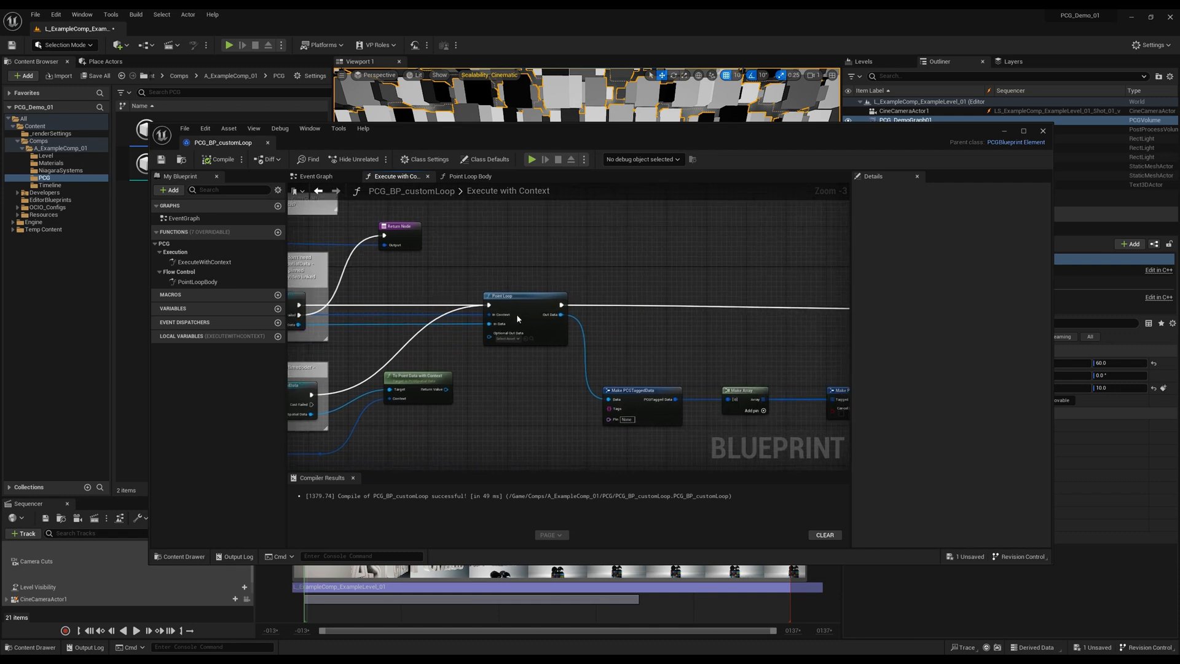
pyautogui.doubleClick(197, 282)
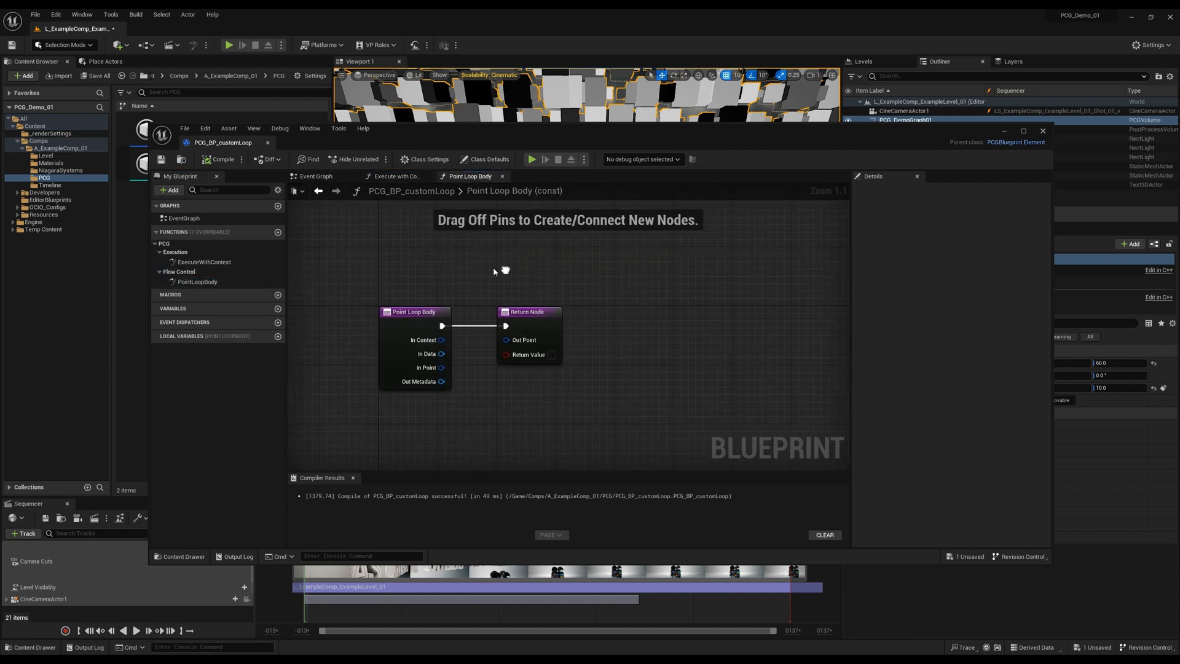
pyautogui.moveTo(505, 271); pyautogui.dragTo(493, 267, button='right')
pyautogui.moveTo(516, 312); pyautogui.dragTo(619, 312)
pyautogui.moveTo(498, 294); pyautogui.dragTo(408, 278, button='right')
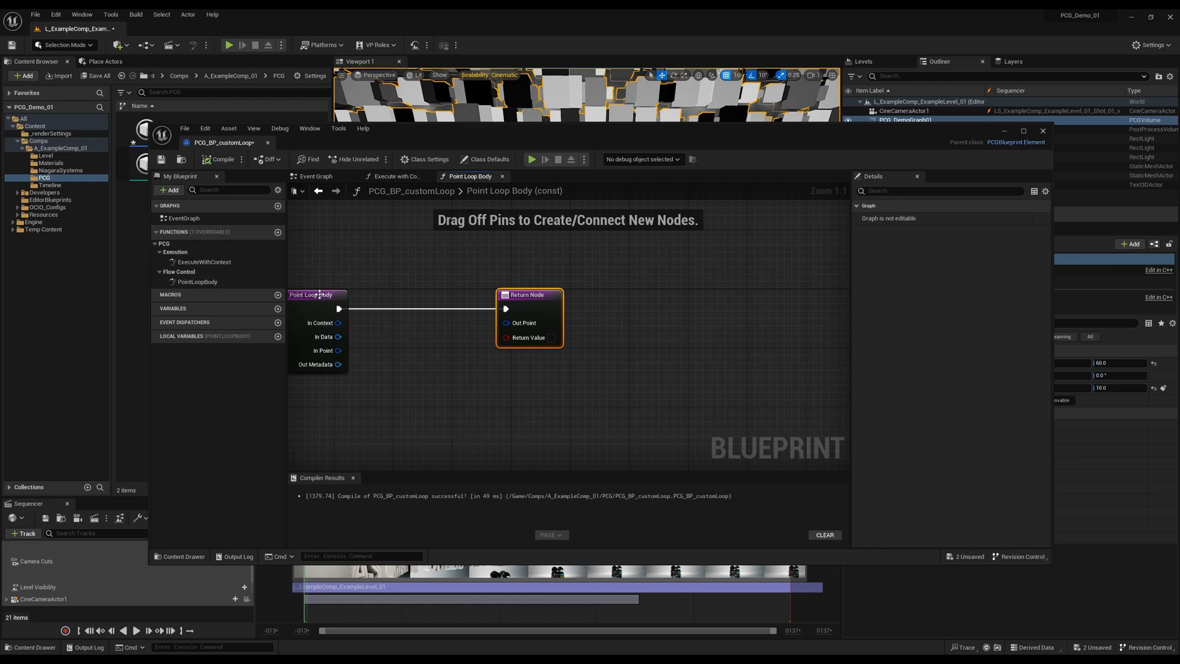
pyautogui.moveTo(319, 295); pyautogui.dragTo(305, 295)
pyautogui.moveTo(391, 372); pyautogui.dragTo(467, 341, button='right')
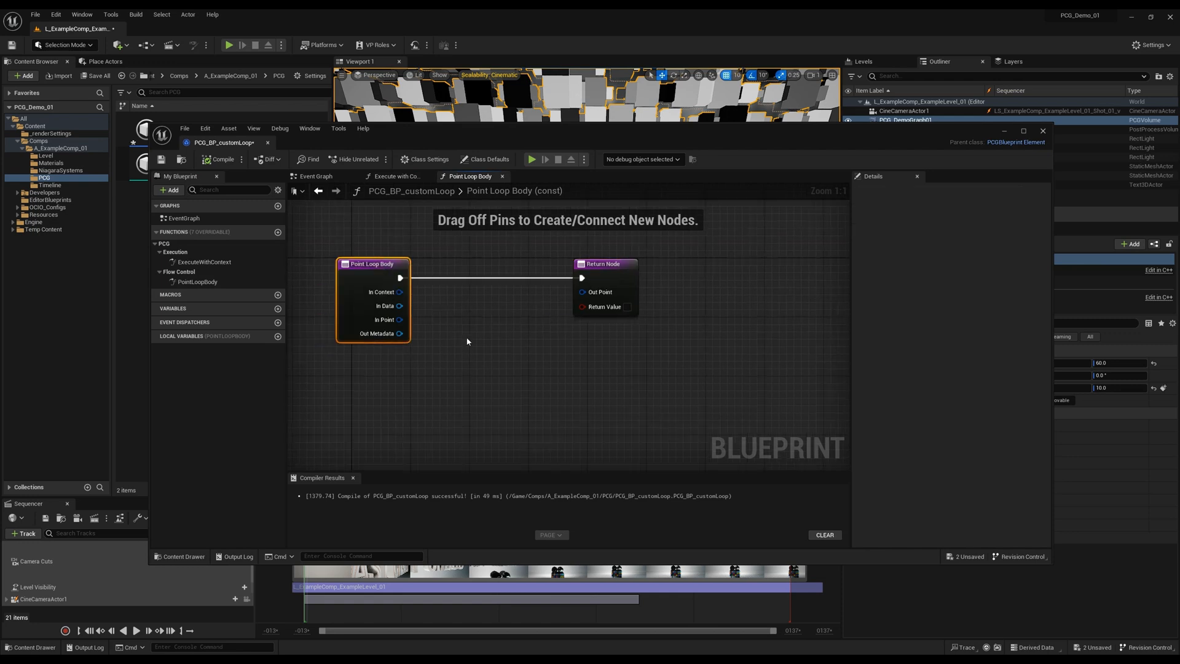
# Enable Return Value, connect In Point to Out Point in Point Loop Body, and save the blueprint.
pyautogui.click(627, 307)
pyautogui.moveTo(784, 157); pyautogui.dragTo(766, 127)
pyautogui.moveTo(380, 318); pyautogui.dragTo(655, 273)
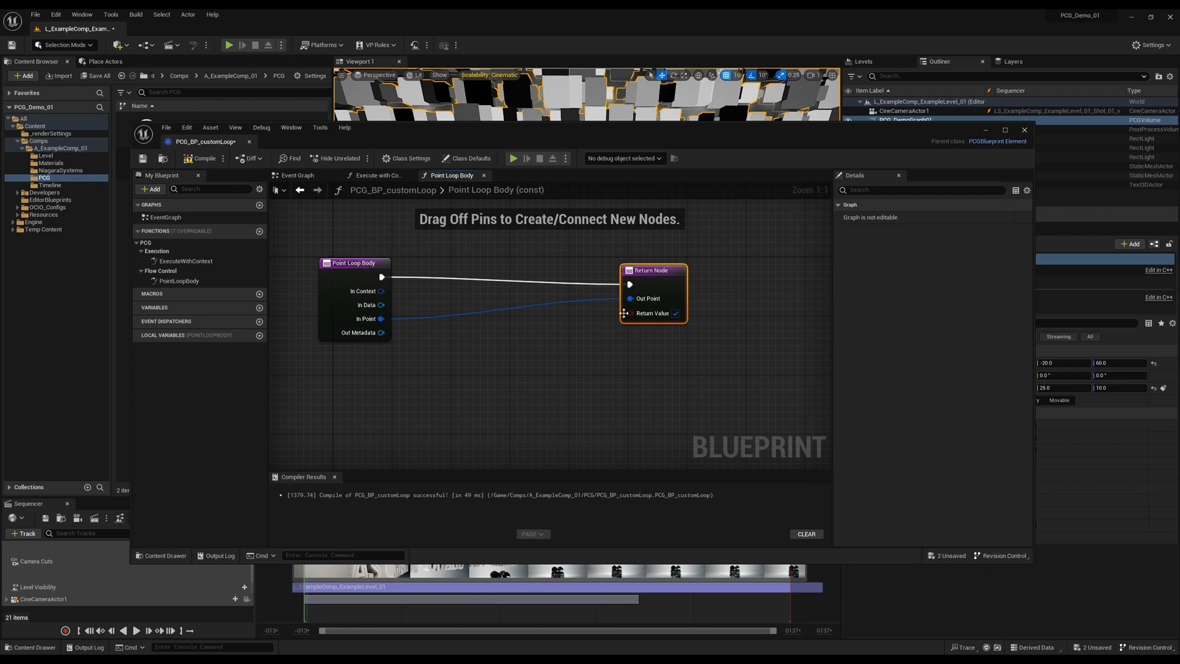
pyautogui.hotkey('ctrl', 's')
# Open PCG_DemoGraph01 and add PCG_BP_customLoop to the graph as a node.
pyautogui.moveTo(576, 130); pyautogui.dragTo(611, 251)
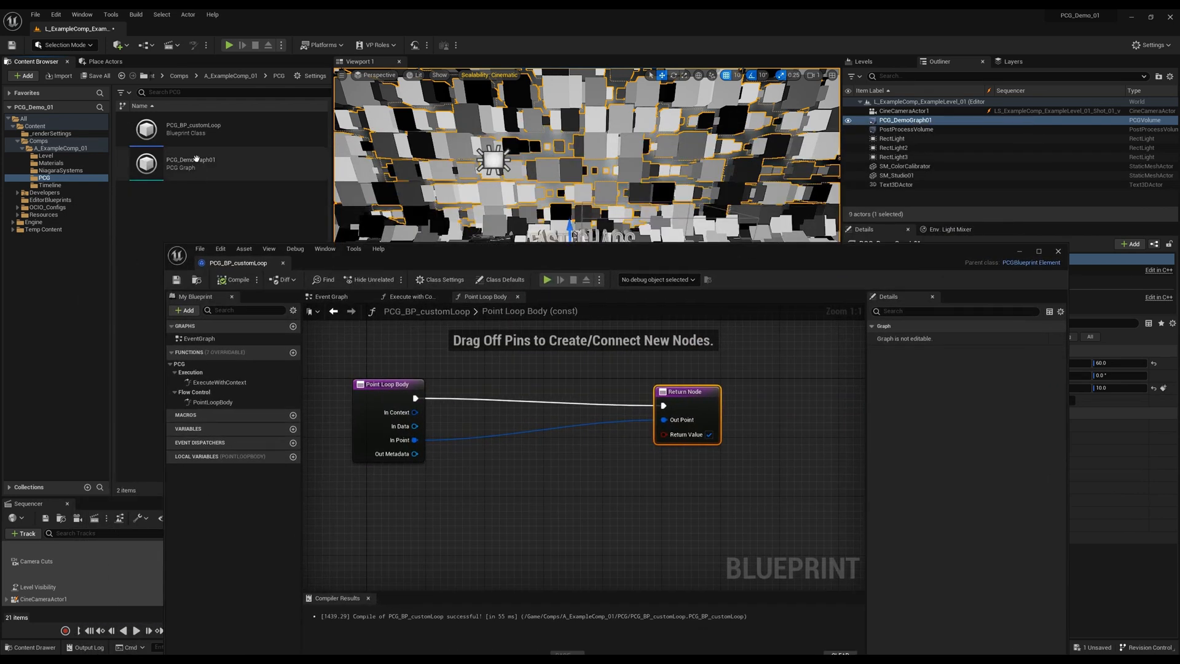
pyautogui.doubleClick(195, 158)
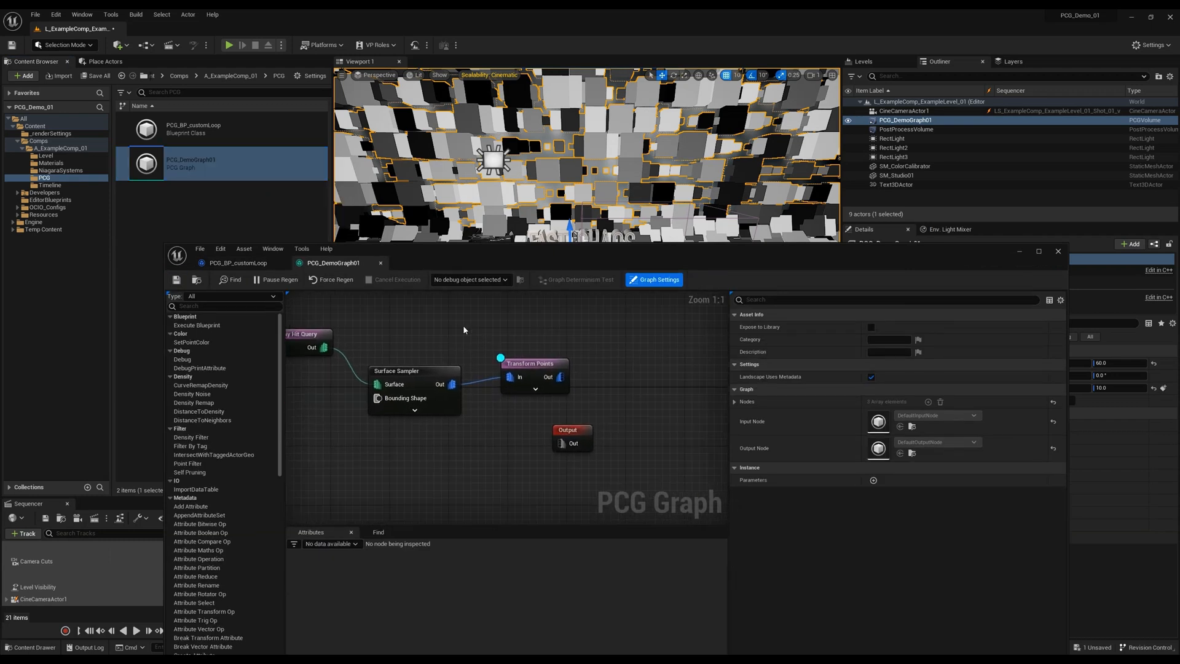
pyautogui.moveTo(184, 129); pyautogui.dragTo(594, 331)
pyautogui.moveTo(536, 325); pyautogui.dragTo(477, 322, button='right')
# Replace the Transform Points node by deleting it and connecting the Surface Sampler output to PCG_BP_customLoop.
pyautogui.click(480, 378)
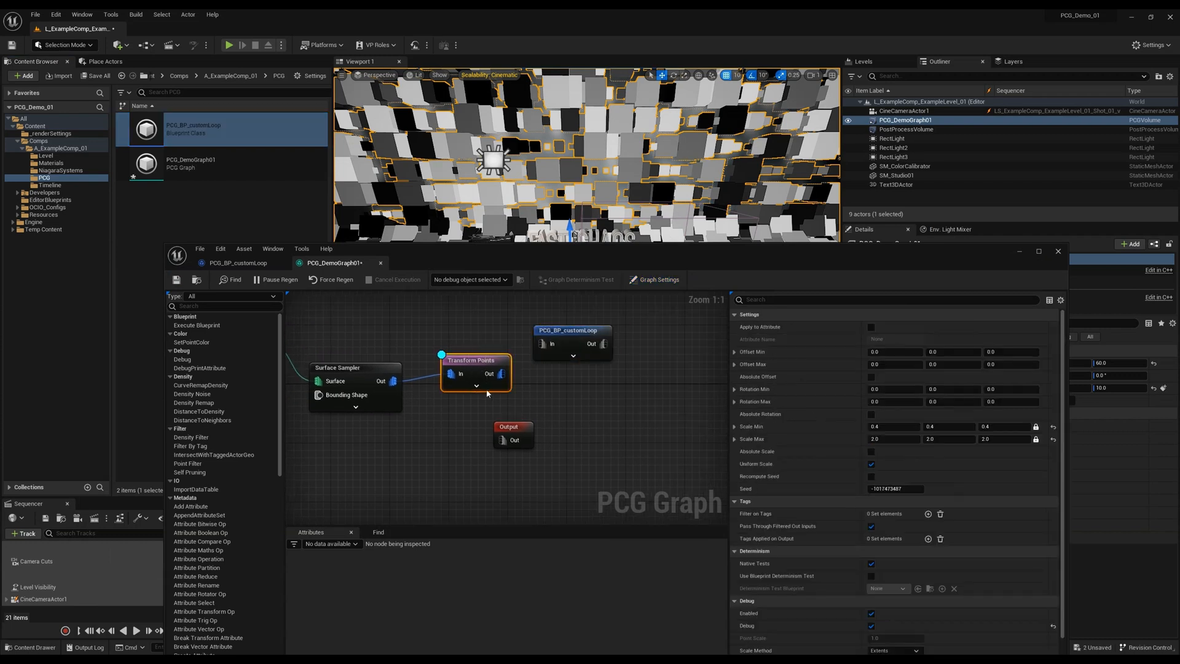
pyautogui.press('Delete')
pyautogui.moveTo(487, 393); pyautogui.dragTo(474, 408, button='right')
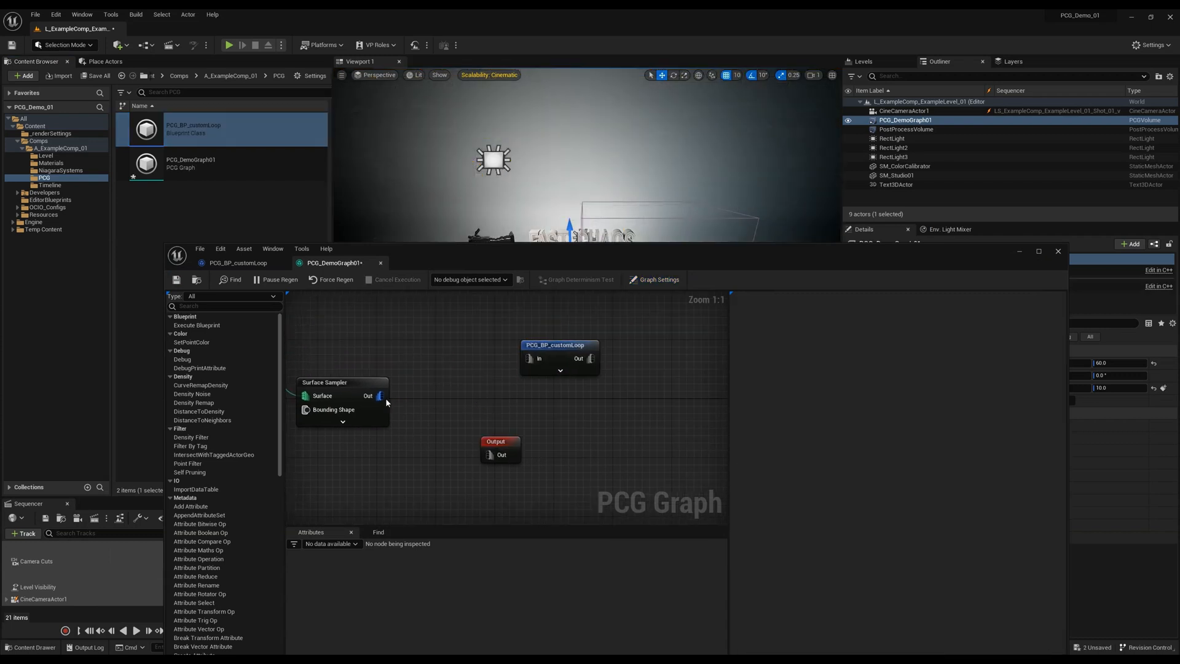
pyautogui.moveTo(380, 396); pyautogui.dragTo(528, 358)
# Inspect the PCG_BP_customLoop attributes with PCG_DemoGraph01 (selected) / PCG Component as debug object, and enable the node's debug display.
pyautogui.click(562, 358)
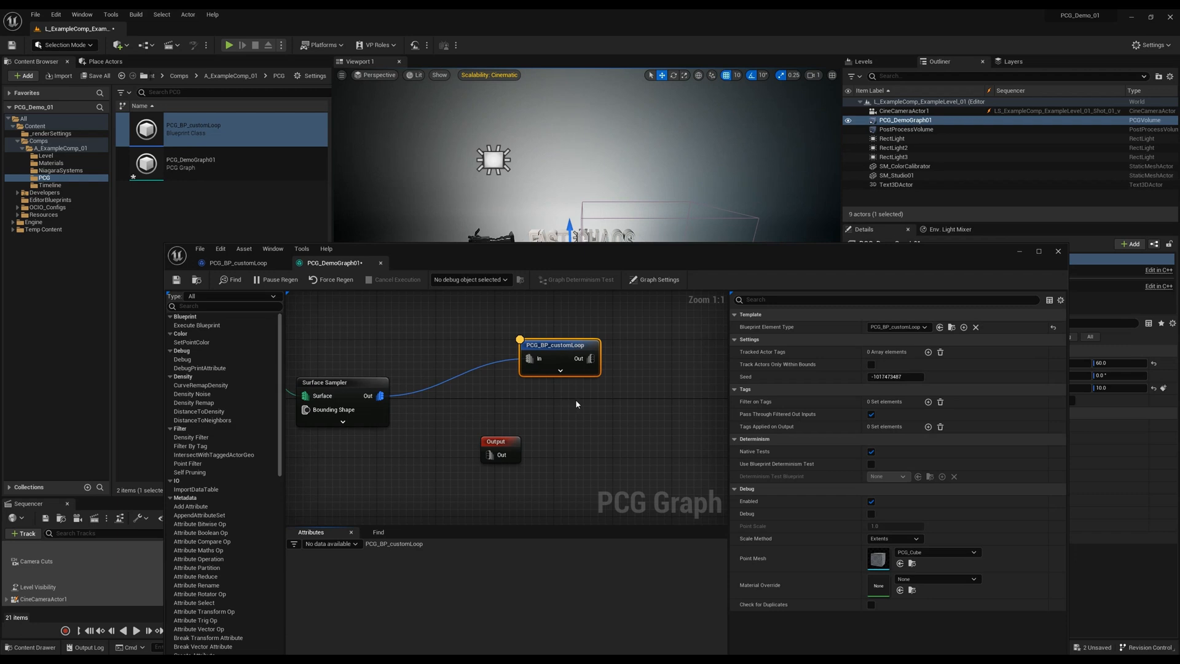
pyautogui.click(481, 279)
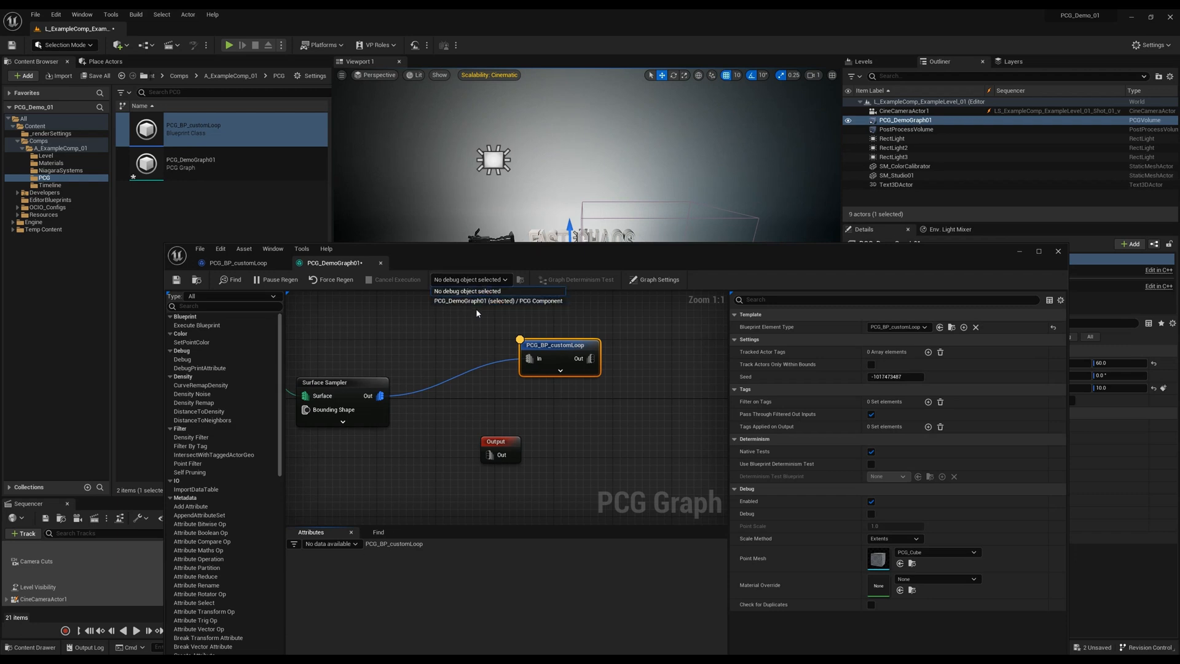
pyautogui.click(476, 300)
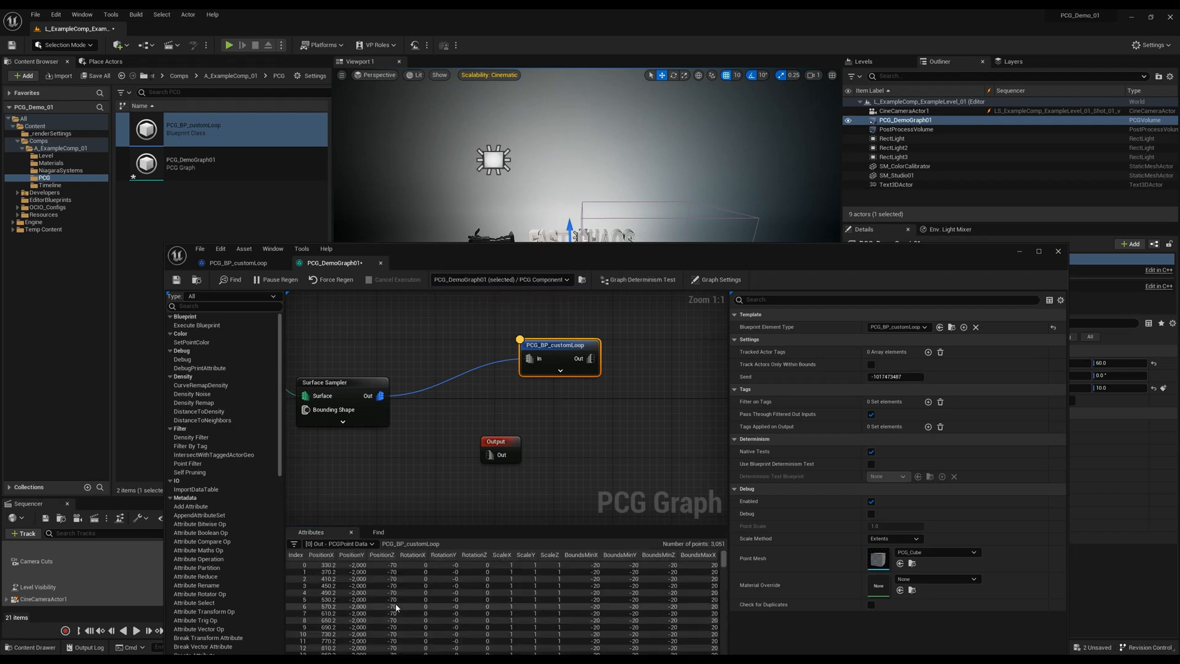
pyautogui.scroll(-10, 655, 603)
pyautogui.press('d')
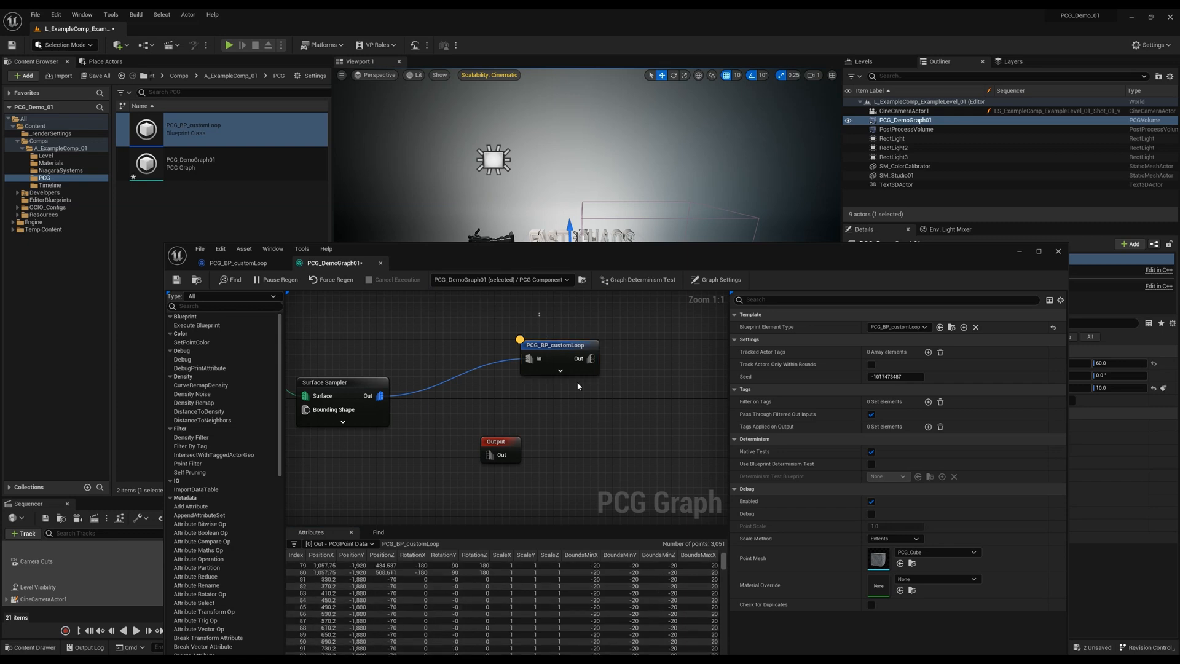
pyautogui.moveTo(587, 154)
pyautogui.mouseDown(button='right')
pyautogui.moveTo(552, 144)
pyautogui.moveTo(575, 163)
pyautogui.moveTo(553, 169)
pyautogui.moveTo(654, 153)
pyautogui.moveTo(608, 154)
pyautogui.moveTo(584, 169)
pyautogui.moveTo(636, 157)
pyautogui.moveTo(553, 144)
pyautogui.moveTo(569, 147)
pyautogui.mouseUp(button='right')
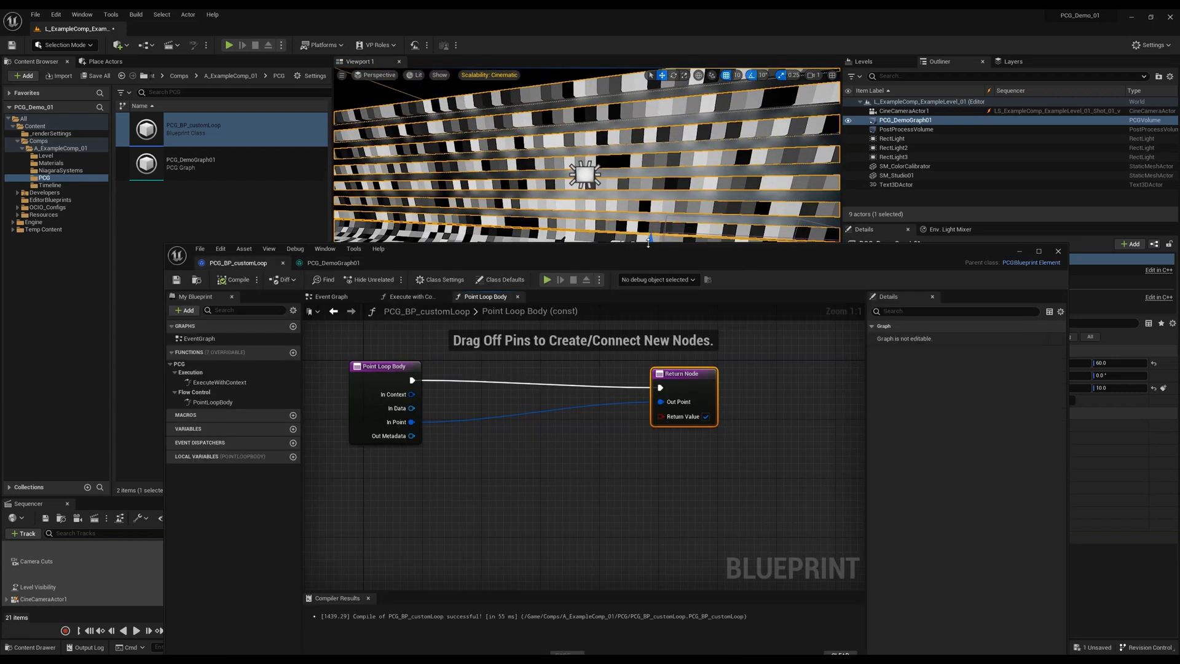
# Make room between the Point Loop Body entry and Return Node and add a Break PCGPoint node from In Point.
pyautogui.moveTo(646, 251); pyautogui.dragTo(592, 163)
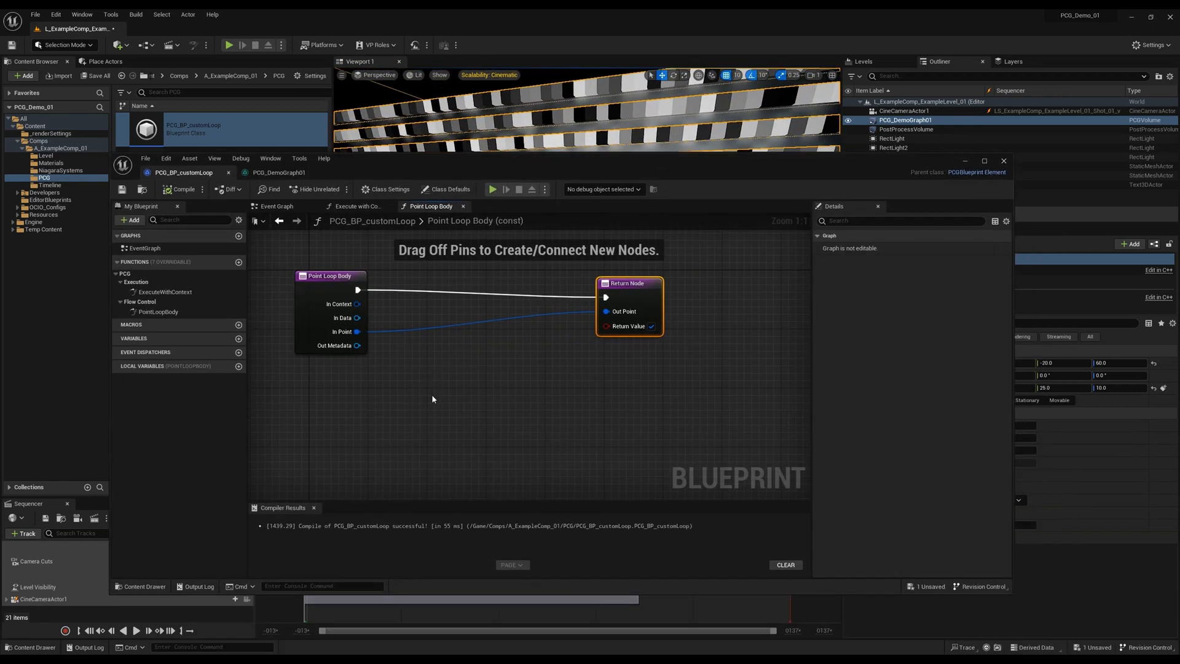
pyautogui.moveTo(649, 282); pyautogui.dragTo(731, 275)
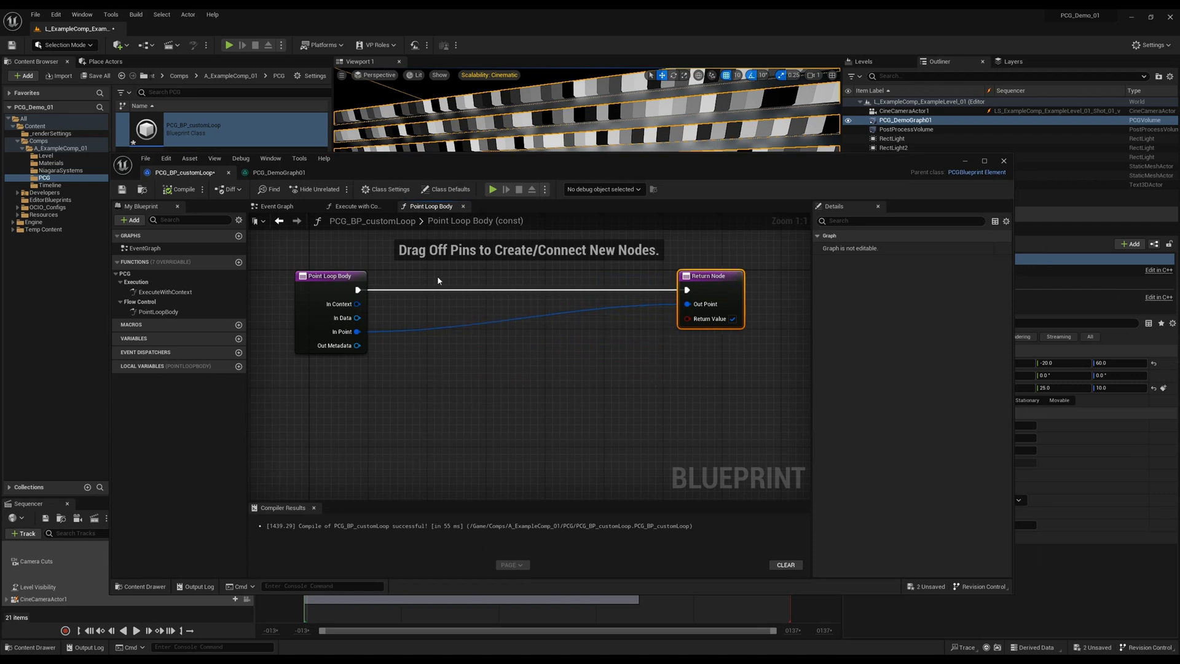
pyautogui.moveTo(312, 278); pyautogui.dragTo(273, 277)
pyautogui.moveTo(325, 336); pyautogui.dragTo(376, 403)
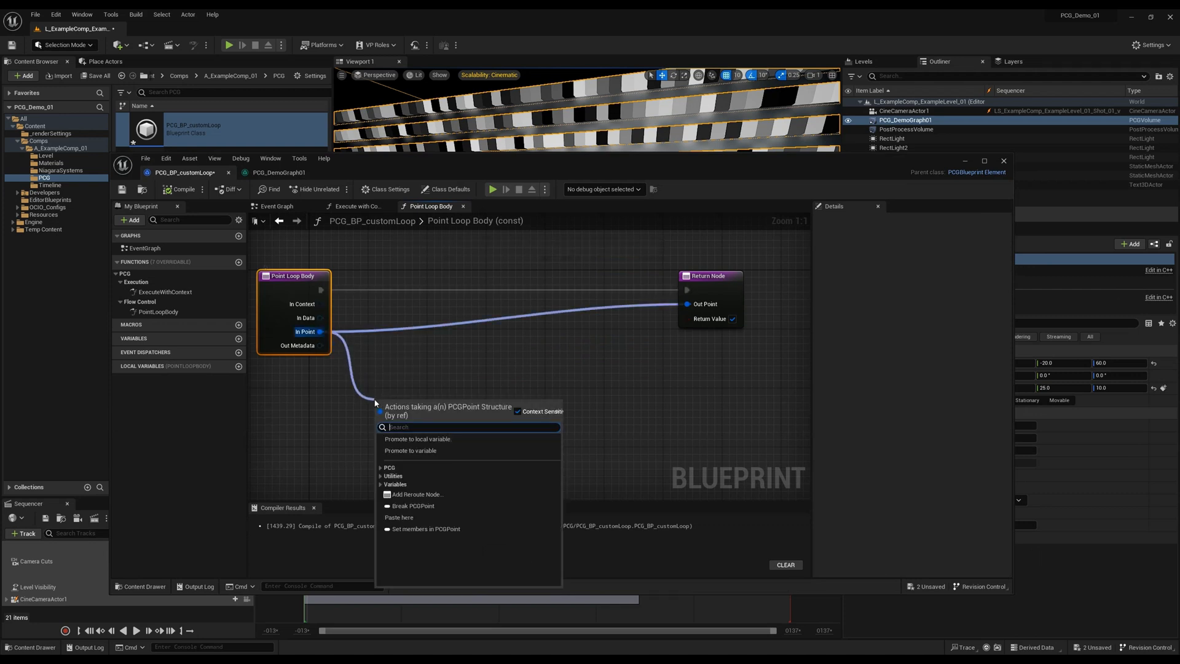
pyautogui.write('break')
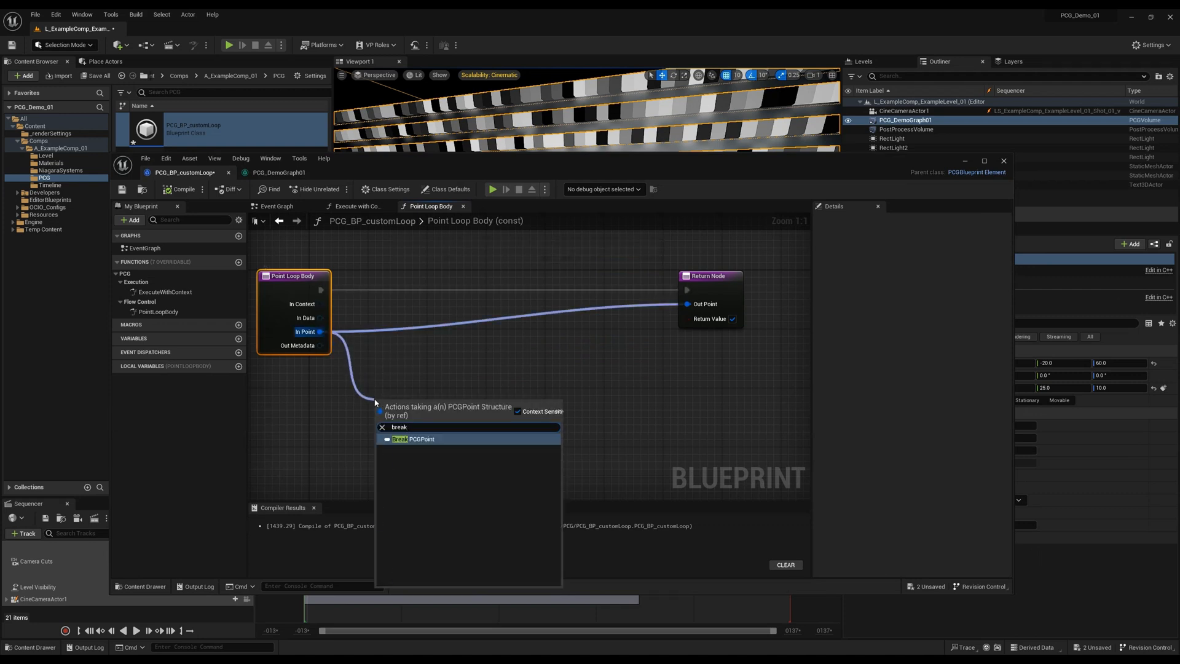
pyautogui.click(444, 437)
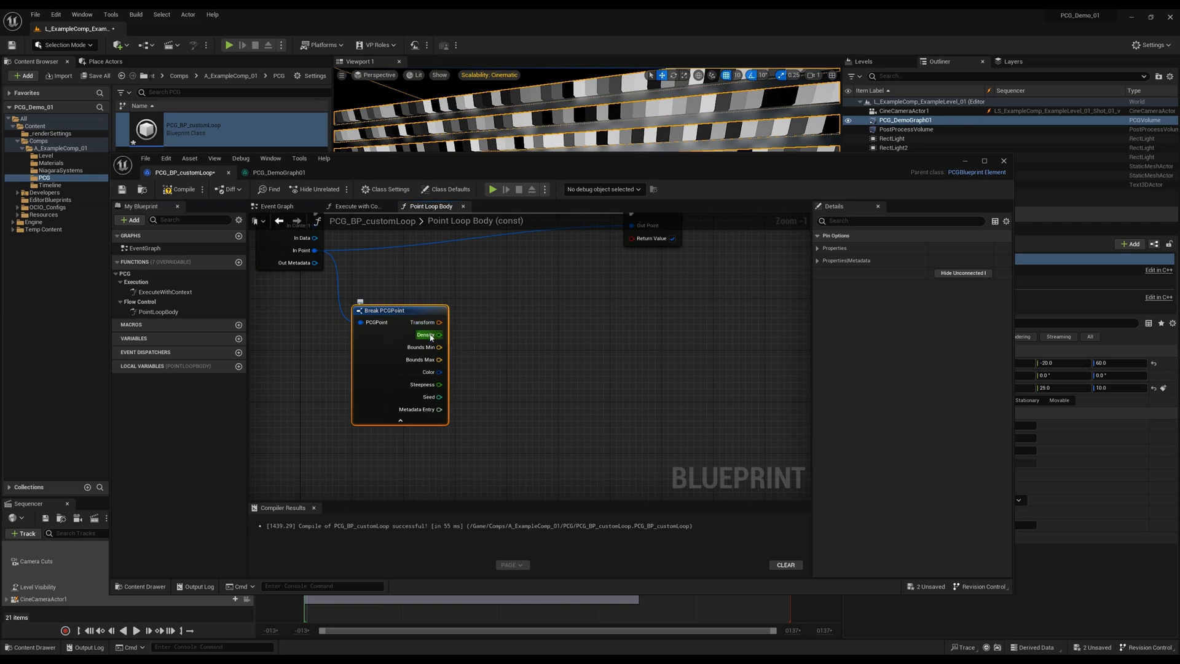
# Add a Break Transform node from the Transform output of Break PCGPoint.
pyautogui.moveTo(436, 328); pyautogui.dragTo(388, 309, button='right')
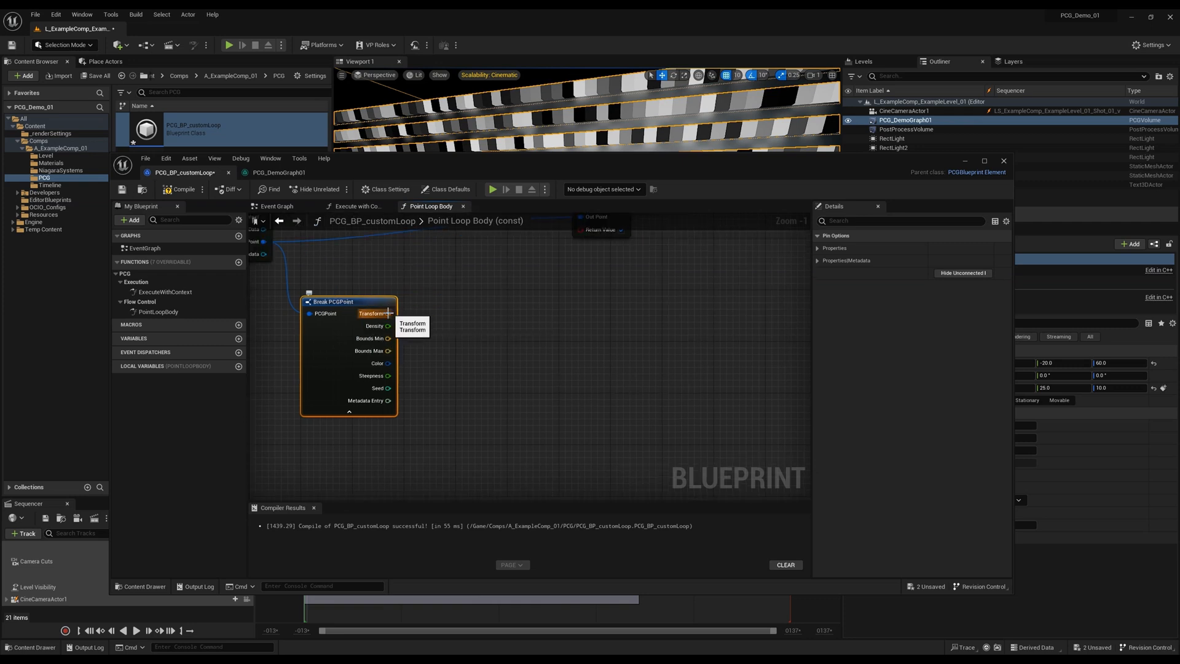
pyautogui.moveTo(389, 314); pyautogui.dragTo(481, 339)
pyautogui.write('break')
pyautogui.click(522, 370)
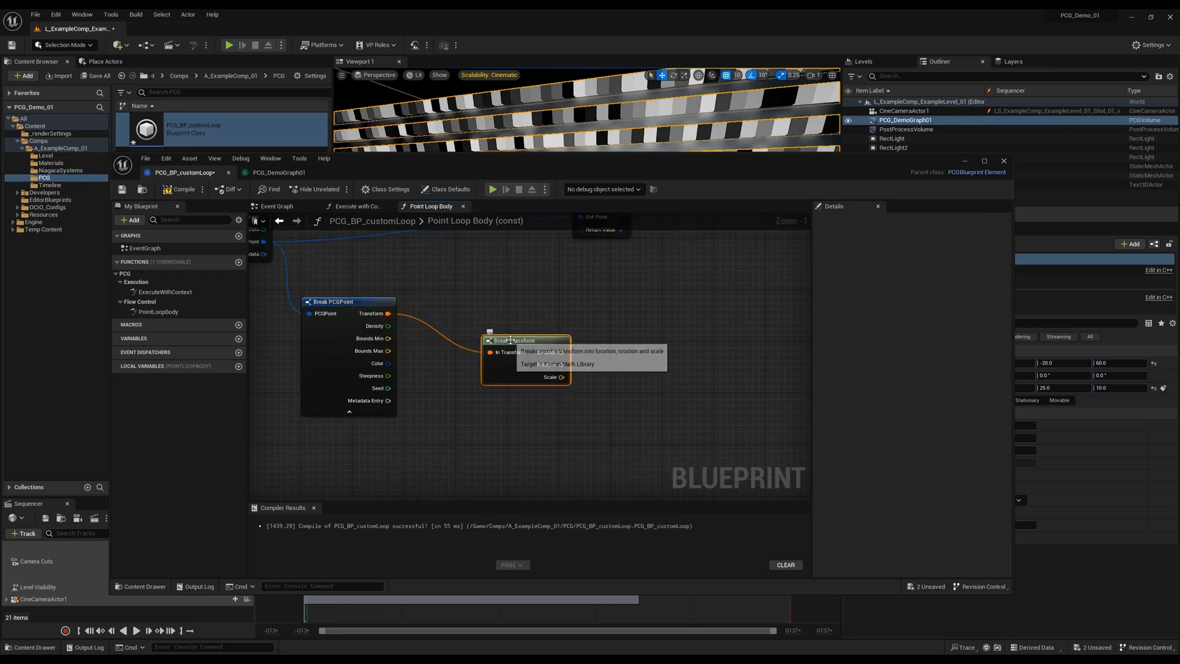
# Move the Return Node farther along the graph and add a Make Transform node after Break Transform.
pyautogui.moveTo(591, 339); pyautogui.dragTo(470, 393, button='right')
pyautogui.moveTo(481, 243); pyautogui.dragTo(710, 231)
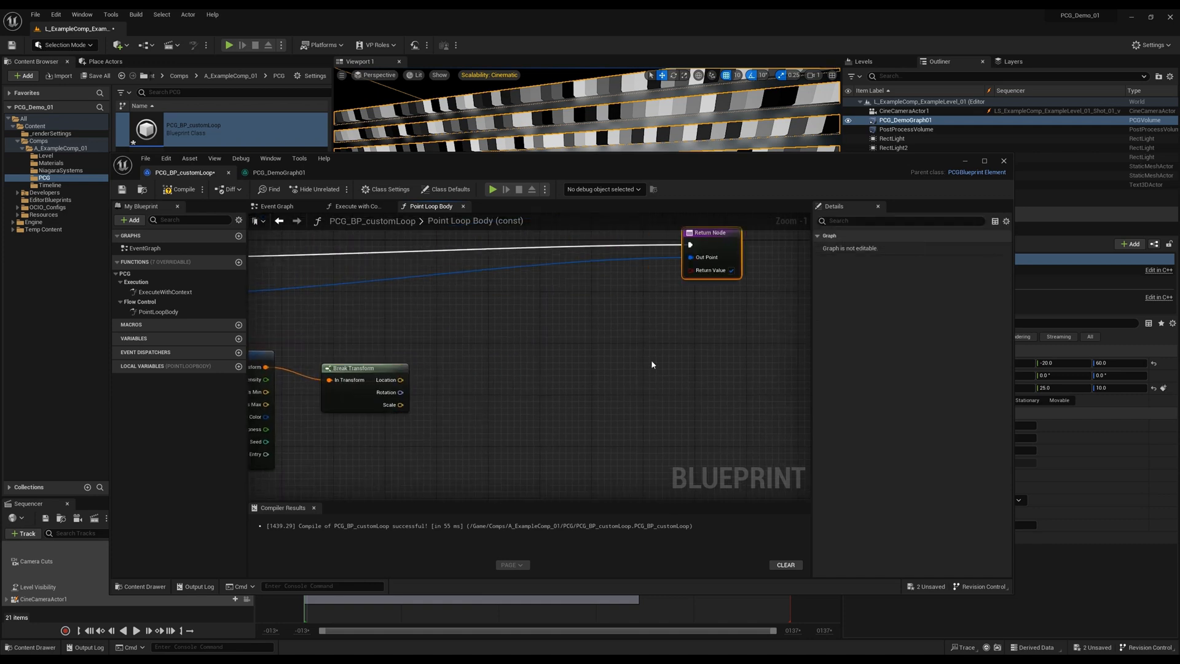
pyautogui.moveTo(489, 409); pyautogui.dragTo(459, 408, button='right')
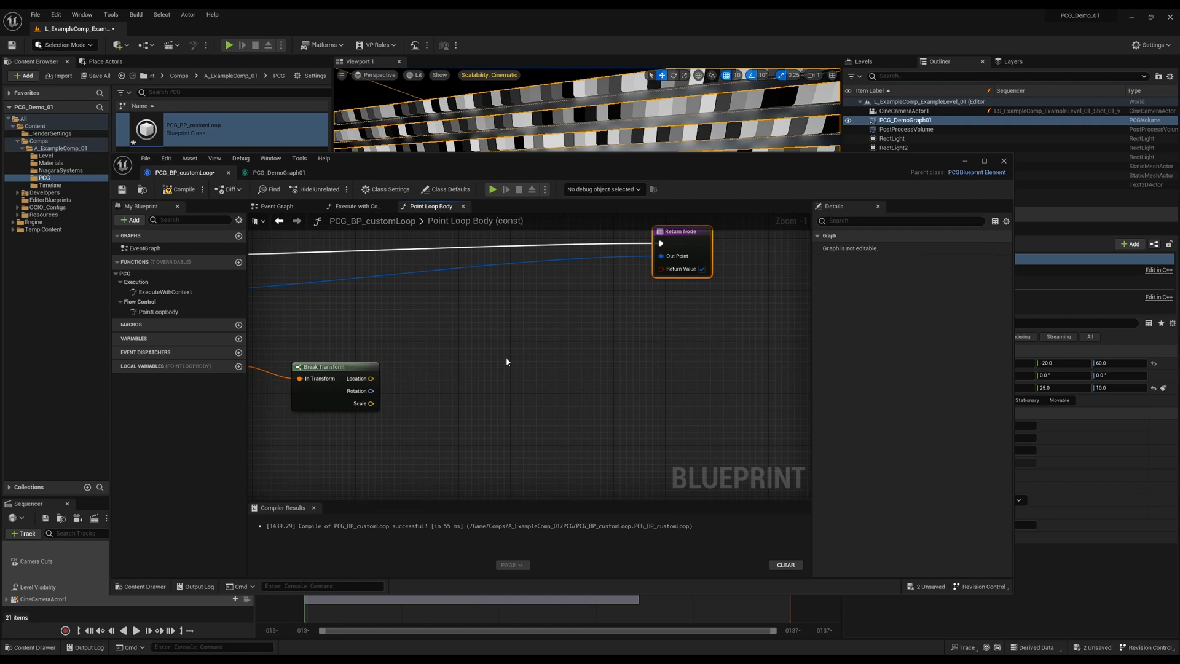
pyautogui.rightClick(483, 352)
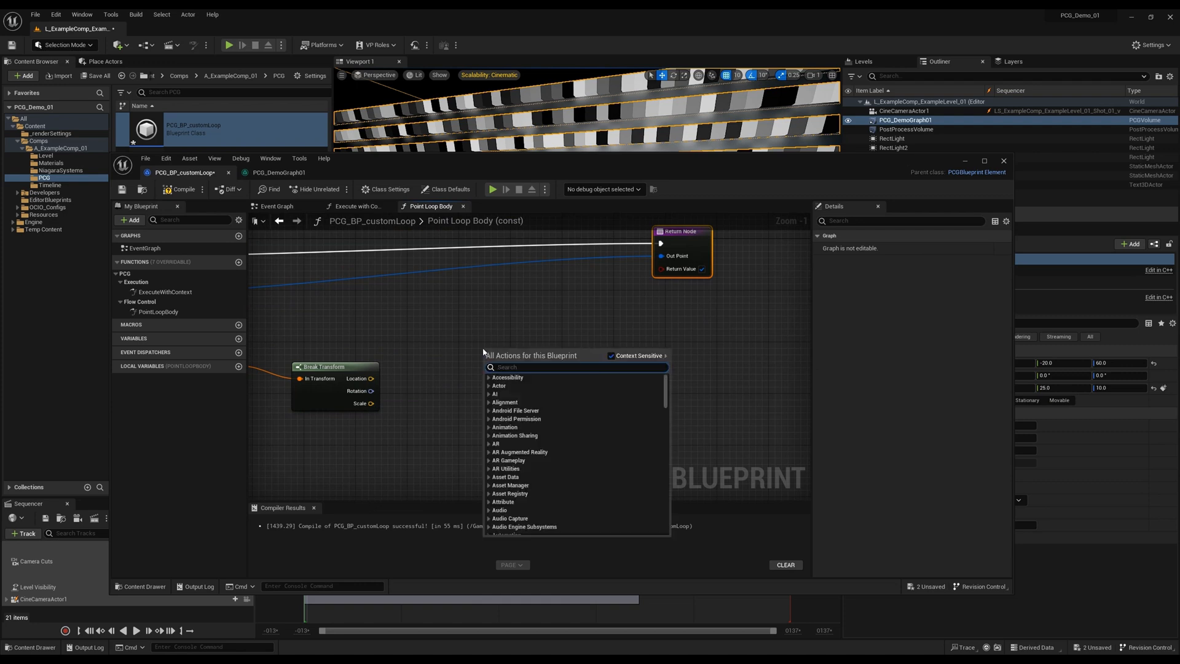
pyautogui.write('make tra')
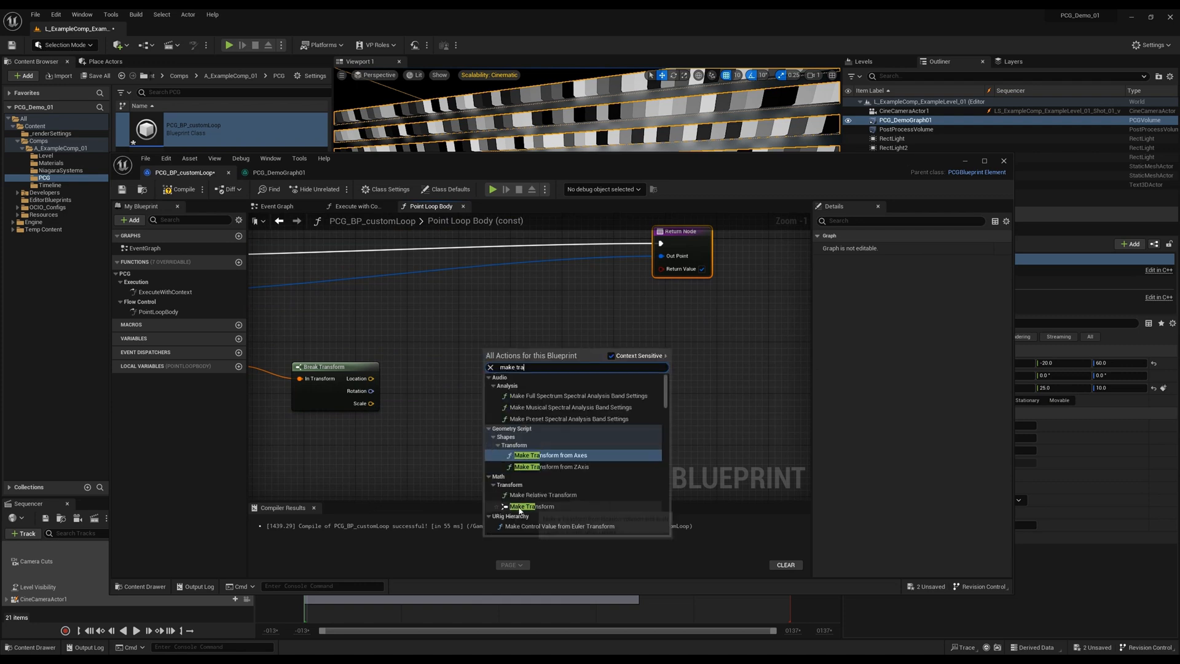
pyautogui.click(520, 507)
# Connect Location, Rotation and Scale from Break Transform to the matching inputs of Make Transform.
pyautogui.moveTo(372, 380); pyautogui.dragTo(465, 348)
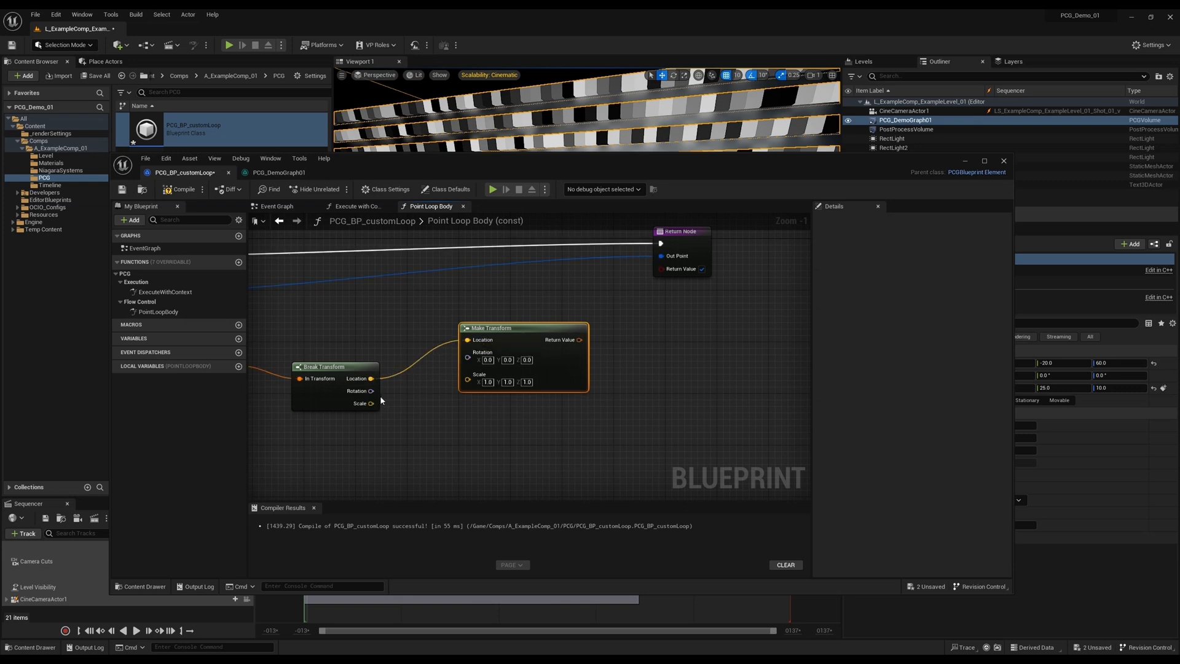
pyautogui.moveTo(373, 390); pyautogui.dragTo(478, 374)
pyautogui.moveTo(596, 330); pyautogui.dragTo(552, 392, button='right')
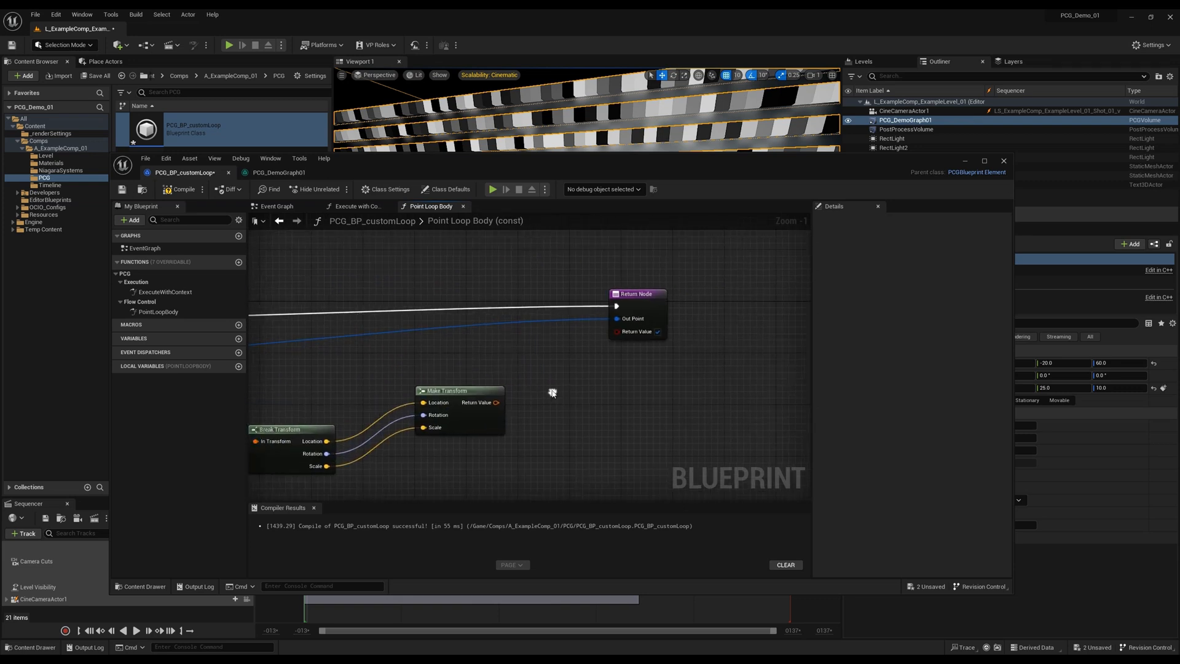
# Add a Set members in PCGPoint node to the Point Loop Body graph.
pyautogui.rightClick(542, 368)
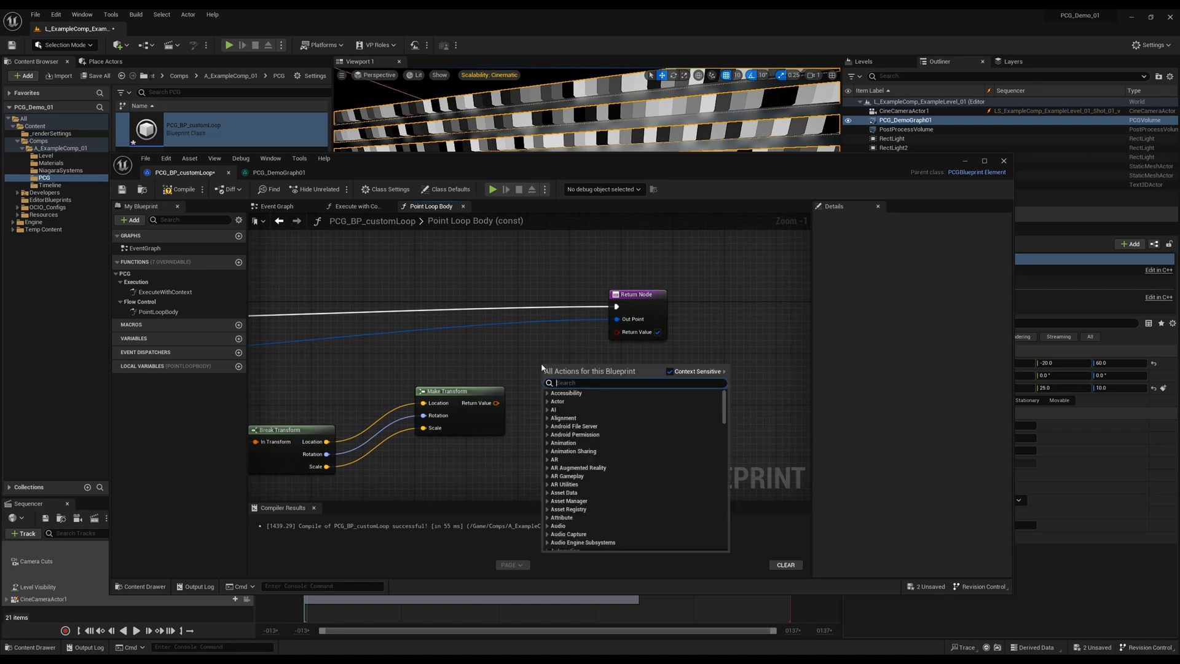
pyautogui.write('set member')
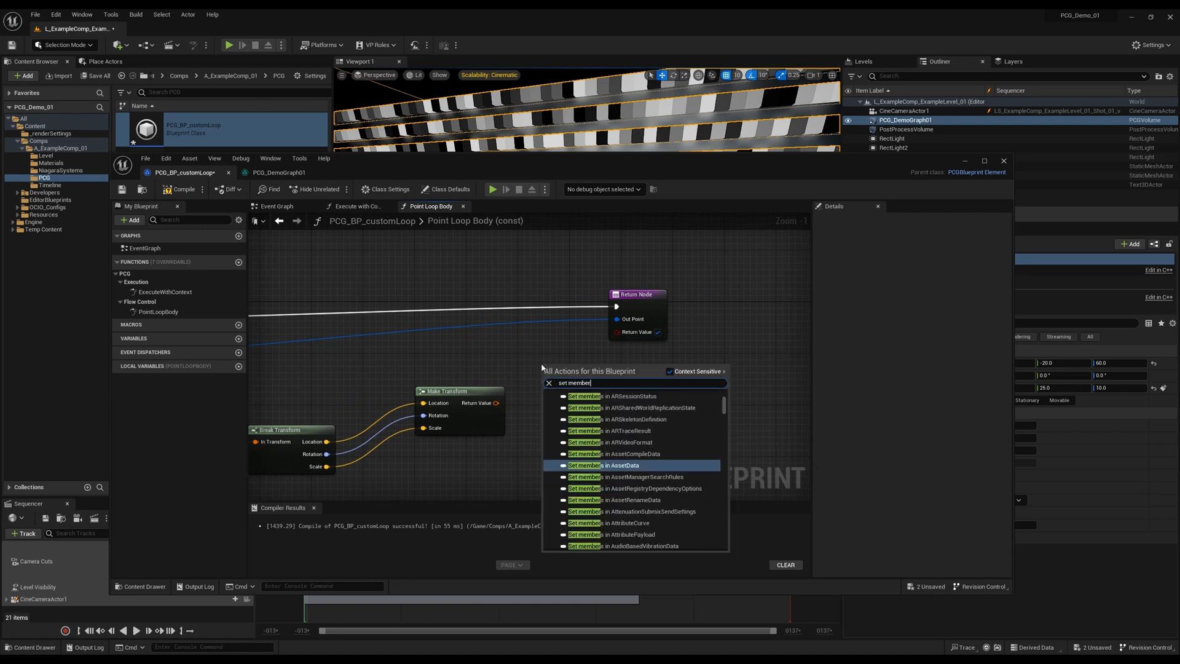
pyautogui.write('s in pcg')
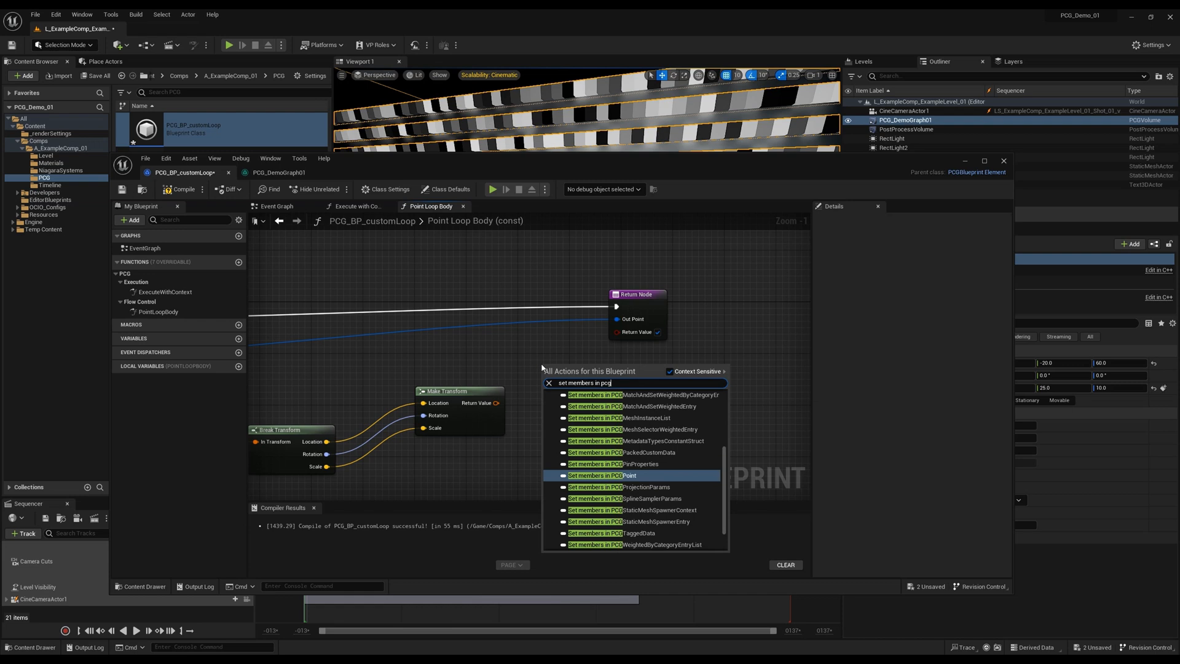
pyautogui.write('point')
pyautogui.click(613, 412)
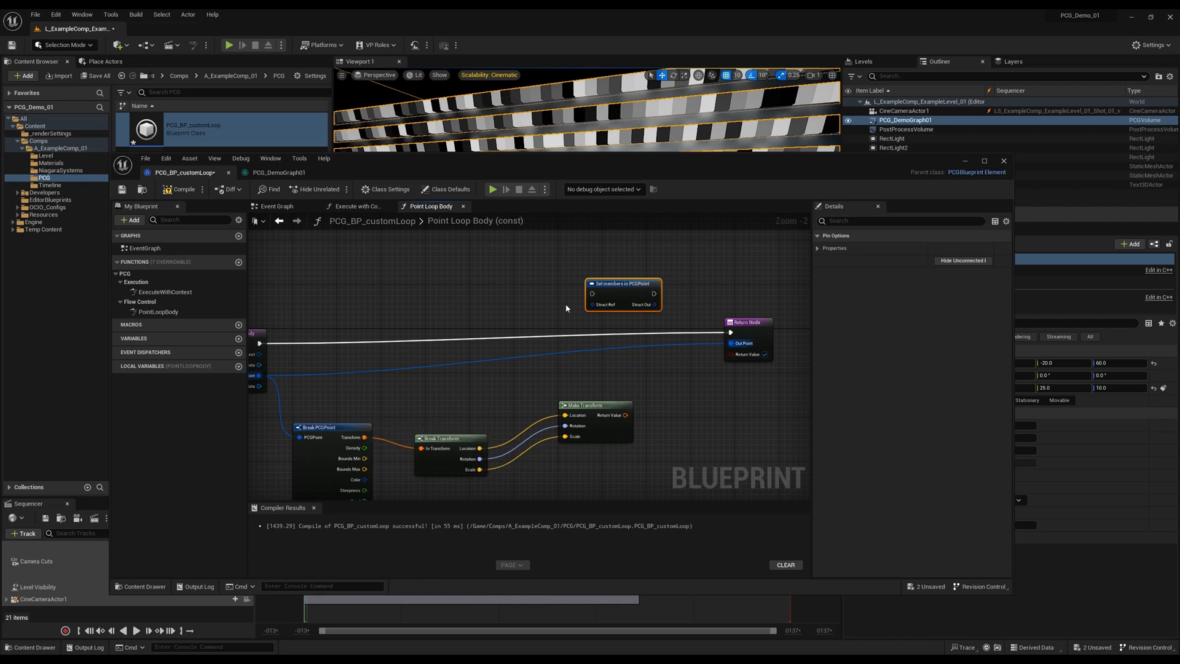
# Place the Set members in PCGPoint node before the Return Node and route the execution flow from Point Loop Body through it.
pyautogui.moveTo(605, 287); pyautogui.dragTo(617, 293)
pyautogui.moveTo(260, 344); pyautogui.dragTo(736, 332)
pyautogui.moveTo(648, 317); pyautogui.dragTo(650, 318)
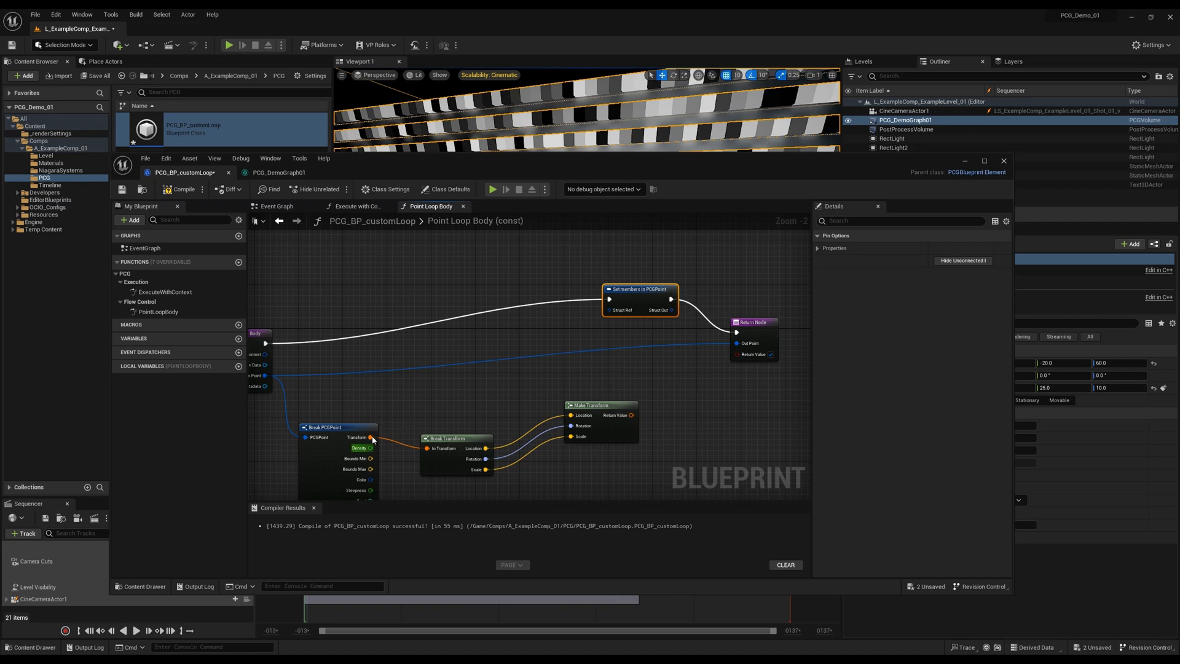
# Expose the Transform pin on Set members in PCGPoint and connect Make Transform's Return Value to it.
pyautogui.moveTo(394, 423); pyautogui.dragTo(395, 352, button='right')
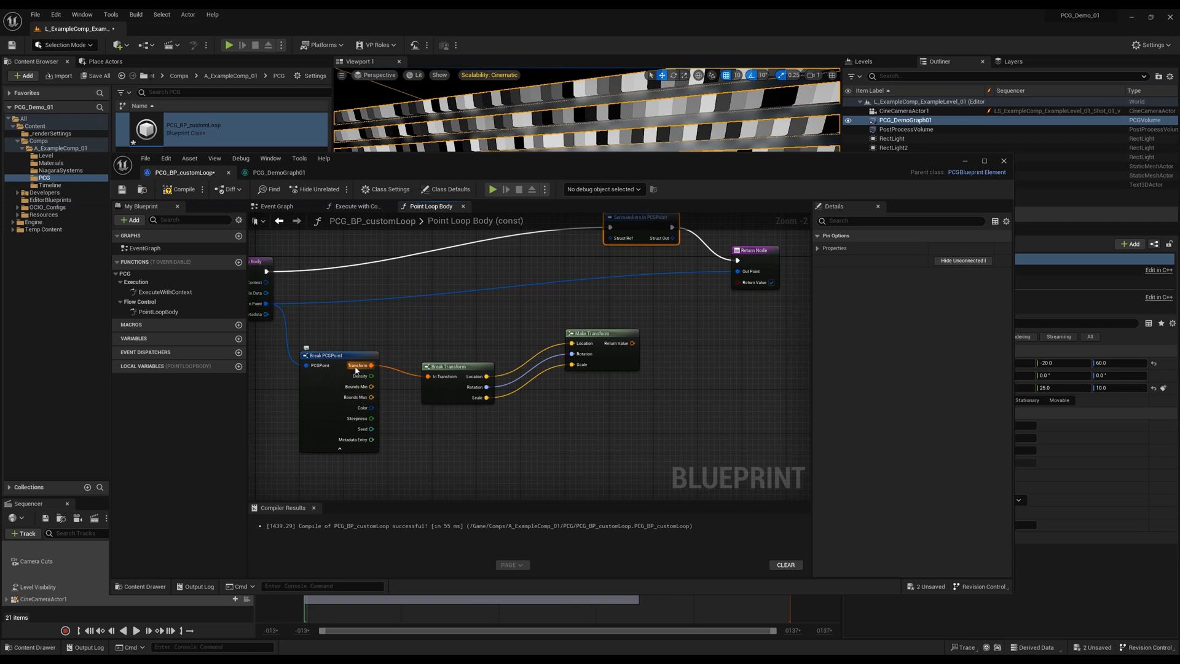
pyautogui.moveTo(603, 321); pyautogui.dragTo(559, 395, button='right')
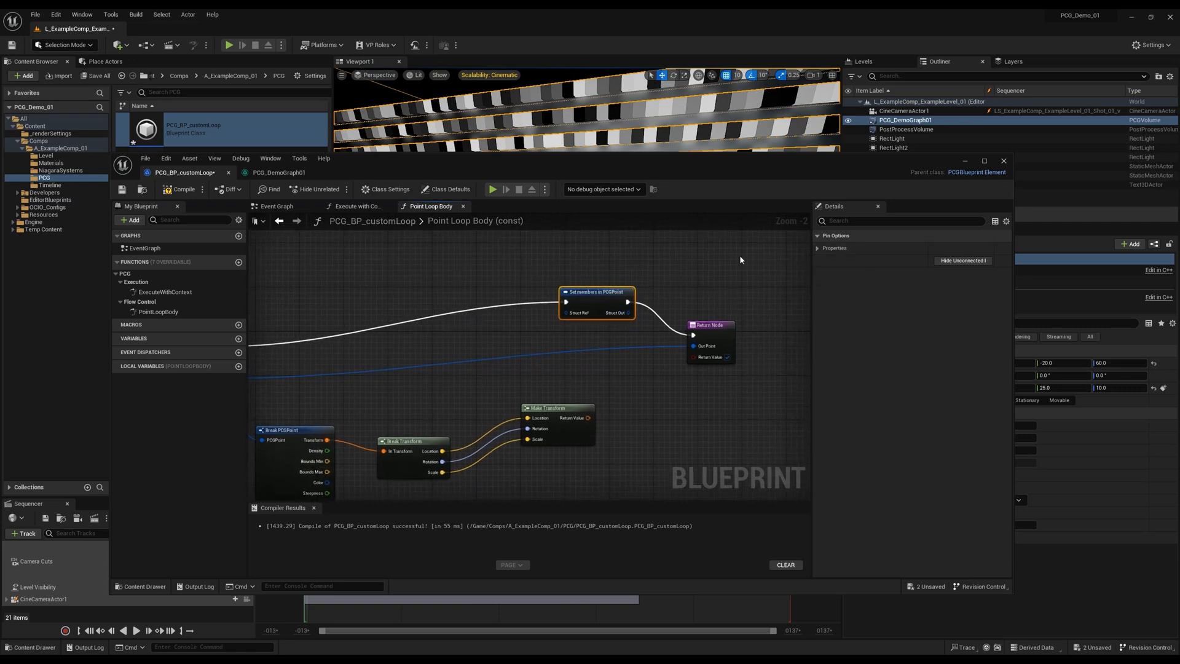
pyautogui.click(824, 249)
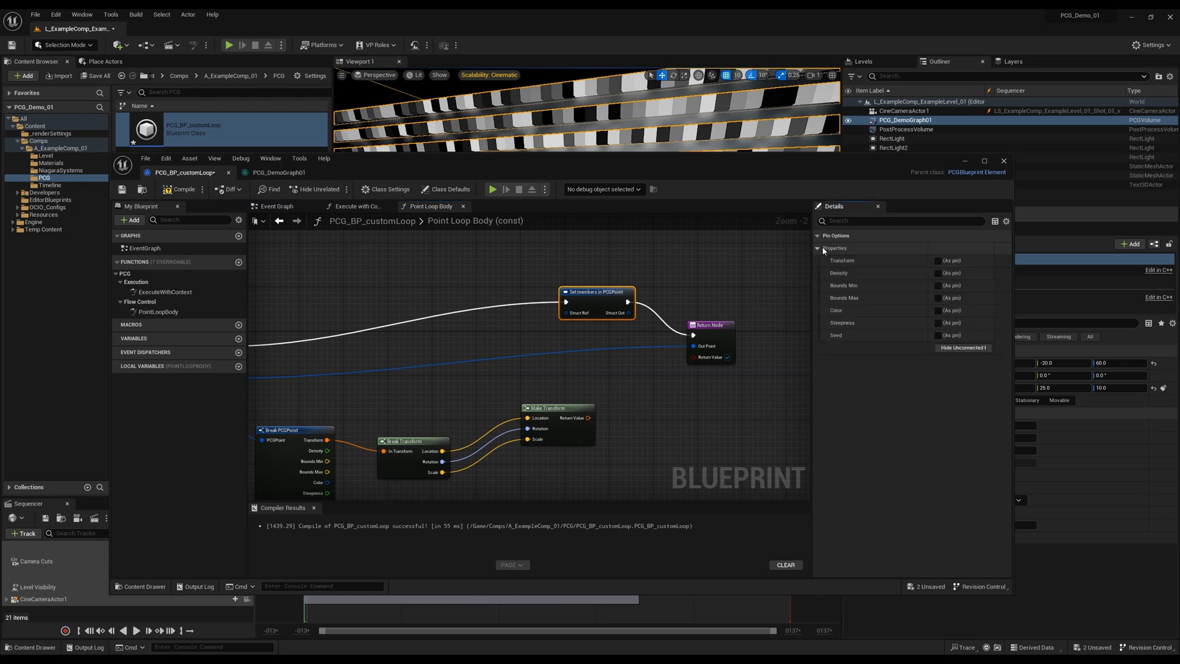
pyautogui.click(938, 261)
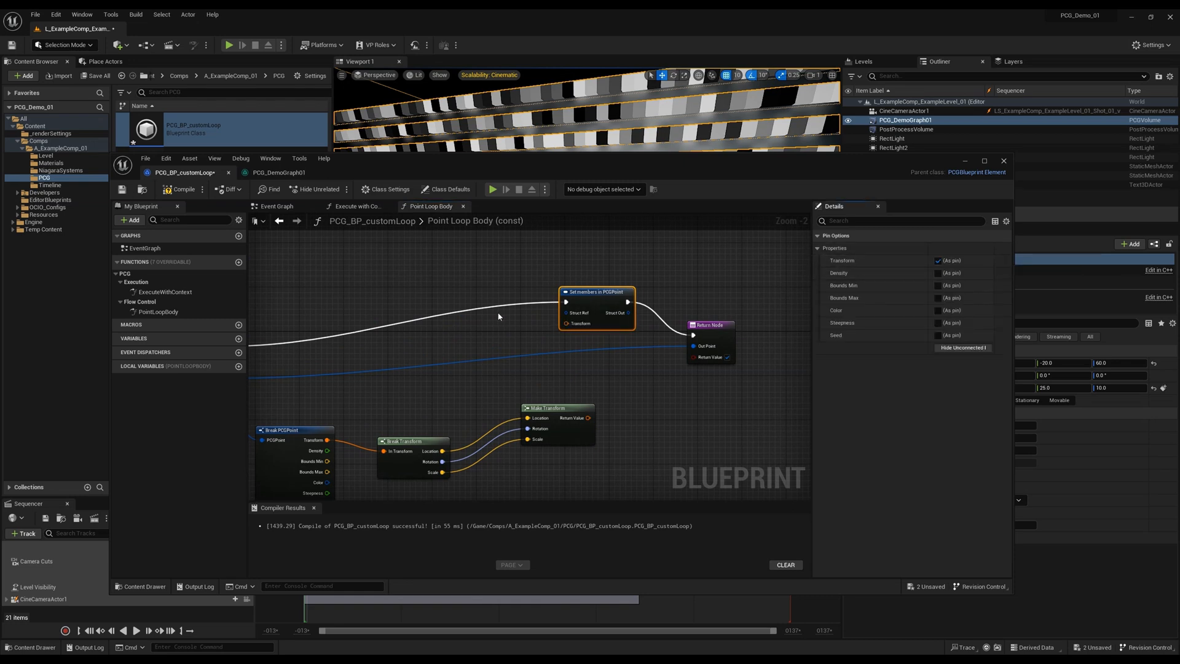
pyautogui.moveTo(588, 417); pyautogui.dragTo(565, 325)
# Connect In Point to Struct Ref on Set members in PCGPoint, and Struct Out to the Return Node's Out Point.
pyautogui.moveTo(276, 388); pyautogui.dragTo(395, 392, button='right')
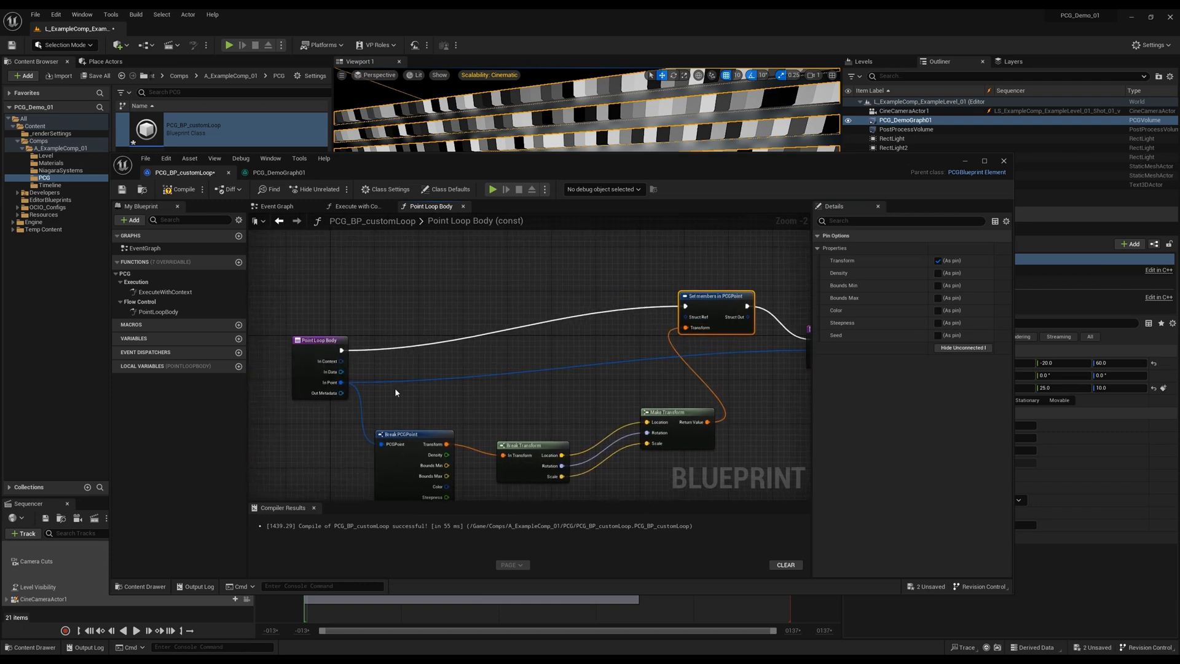
pyautogui.moveTo(340, 382); pyautogui.dragTo(685, 317)
pyautogui.moveTo(735, 333); pyautogui.dragTo(639, 339, button='right')
pyautogui.moveTo(658, 325); pyautogui.dragTo(716, 356)
pyautogui.moveTo(693, 329); pyautogui.dragTo(725, 310, button='right')
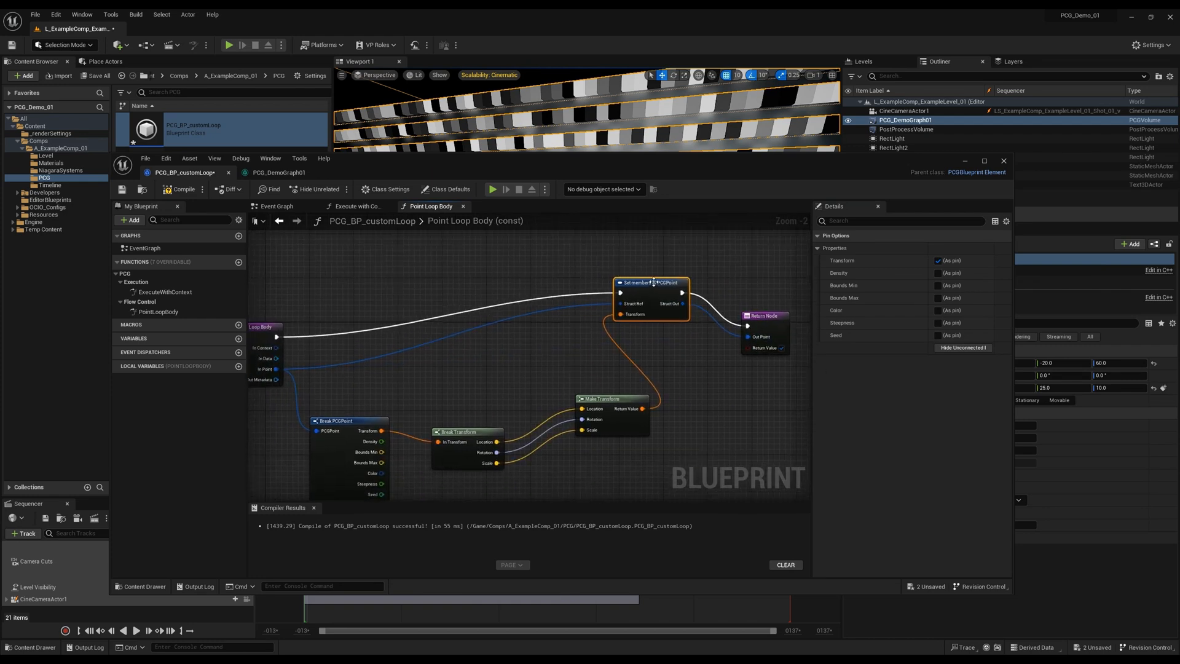
# Align the Point Loop Body nodes in tidy rows, and compile and save PCG_BP_customLoop.
pyautogui.moveTo(653, 282); pyautogui.dragTo(654, 316)
pyautogui.moveTo(578, 380); pyautogui.dragTo(658, 338, button='right')
pyautogui.moveTo(685, 361); pyautogui.dragTo(641, 378)
pyautogui.moveTo(519, 396); pyautogui.dragTo(412, 378)
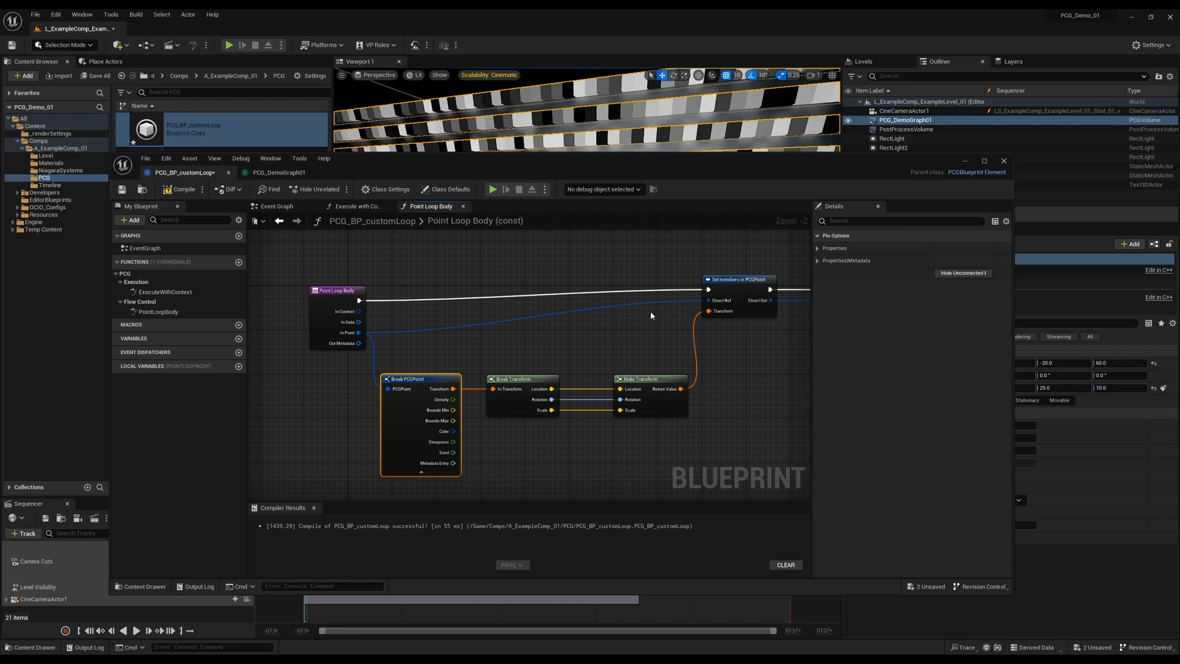
pyautogui.moveTo(757, 372); pyautogui.dragTo(585, 402, button='right')
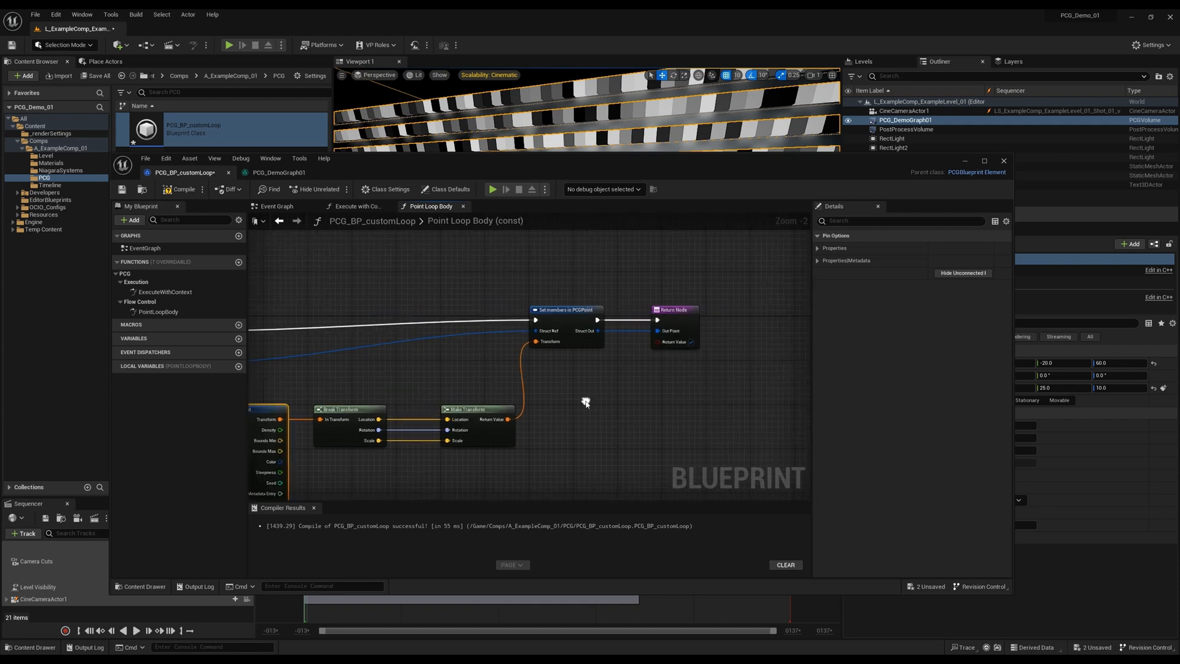
pyautogui.click(180, 189)
pyautogui.click(122, 190)
# Multiply Break Transform's Scale by the point's Density with a Multiply node and feed the result into Make Transform's Scale.
pyautogui.moveTo(483, 168); pyautogui.dragTo(529, 130)
pyautogui.moveTo(435, 454); pyautogui.dragTo(482, 372, button='right')
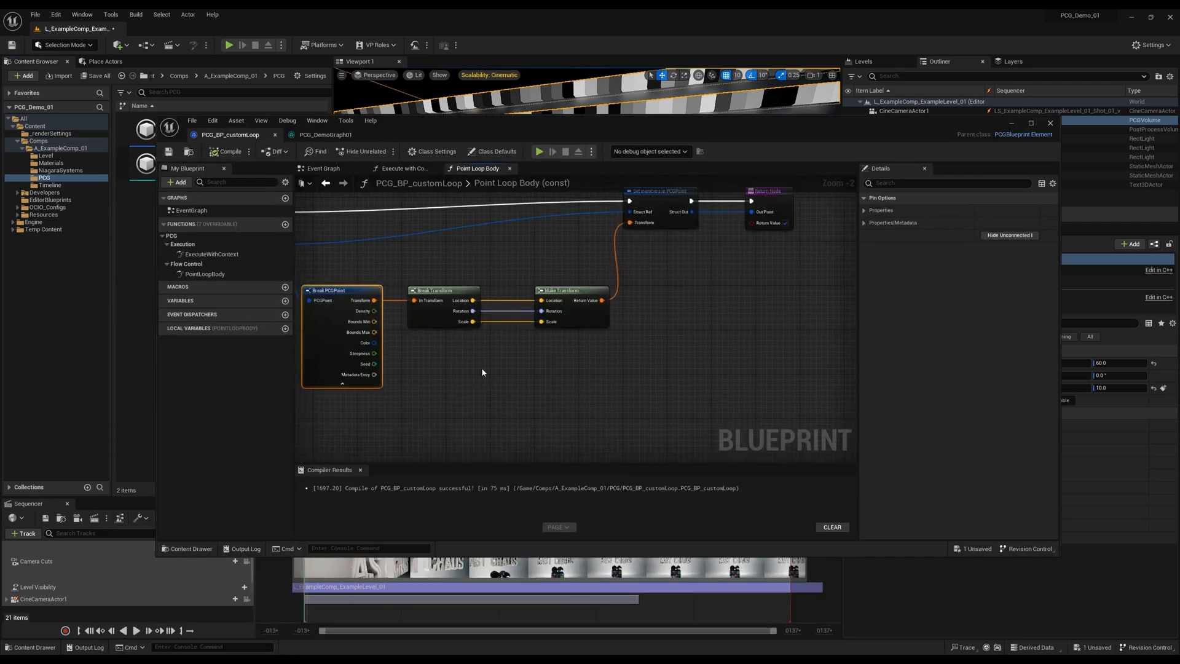
pyautogui.moveTo(472, 321); pyautogui.dragTo(492, 372)
pyautogui.write('multip')
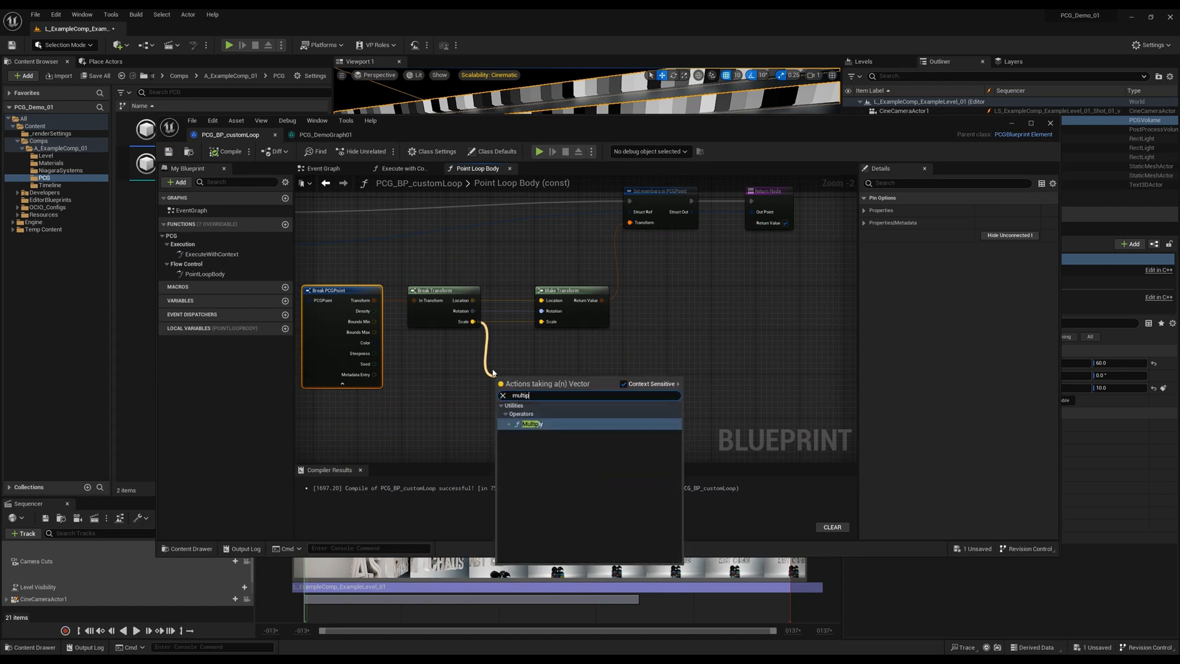
pyautogui.click(535, 424)
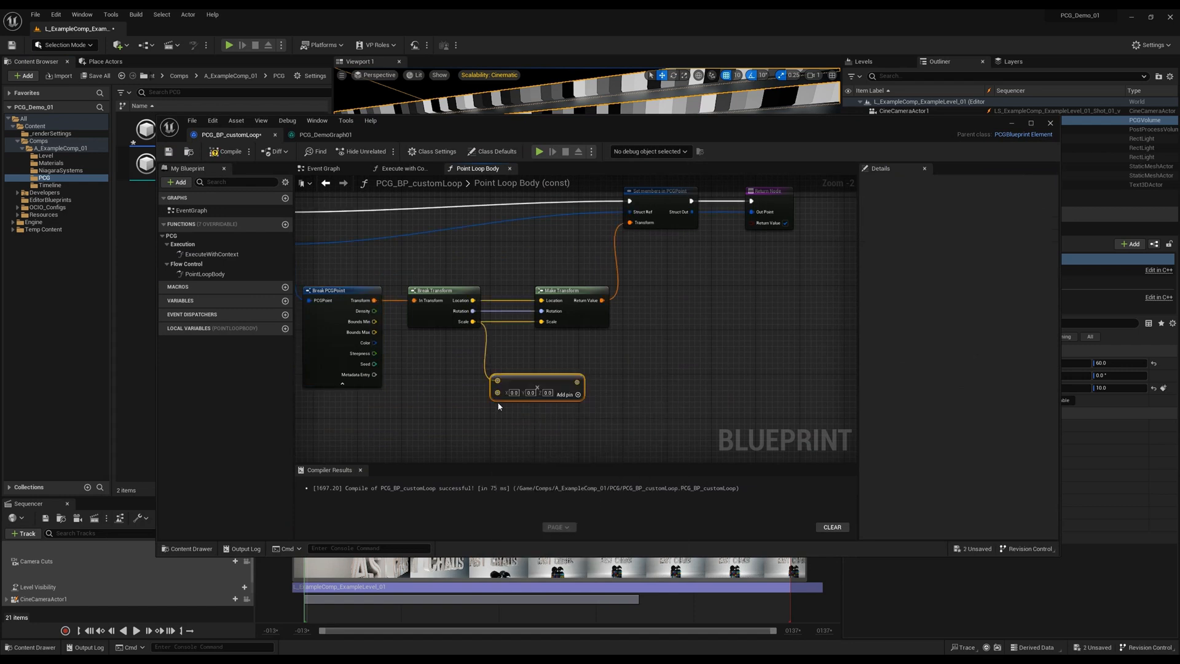
pyautogui.moveTo(374, 311); pyautogui.dragTo(542, 322)
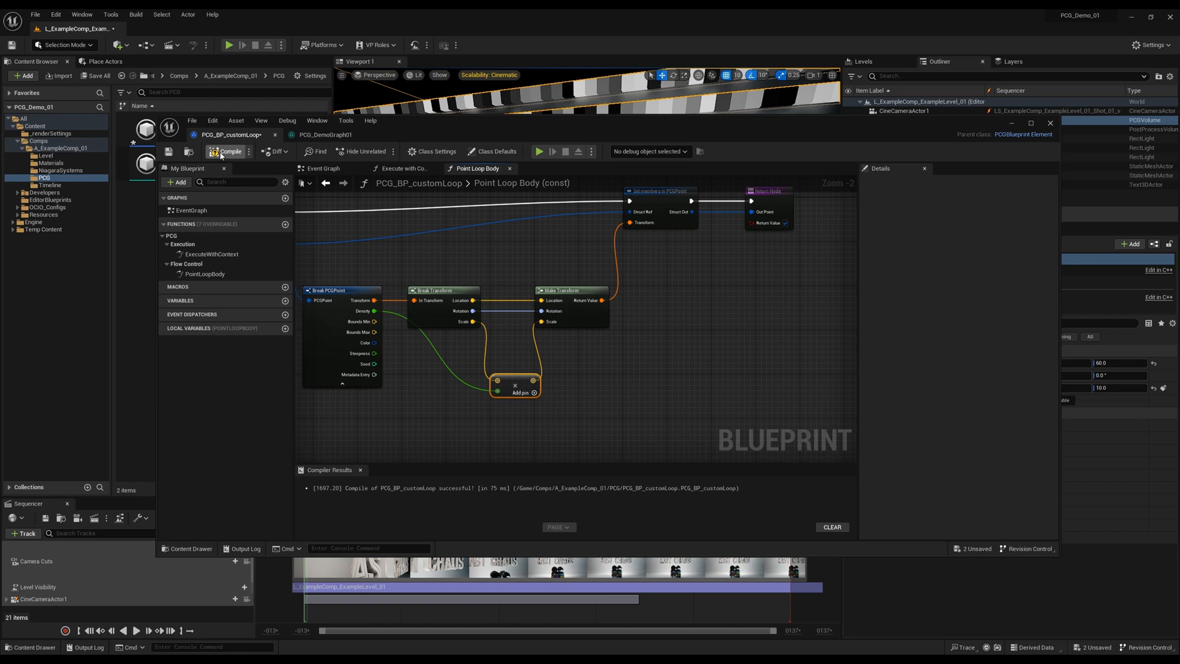
# Compile the Blueprint and check the scattered points in the level viewport.
pyautogui.click(222, 152)
pyautogui.moveTo(689, 120); pyautogui.dragTo(709, 334)
pyautogui.moveTo(664, 203); pyautogui.dragTo(577, 205, button='right')
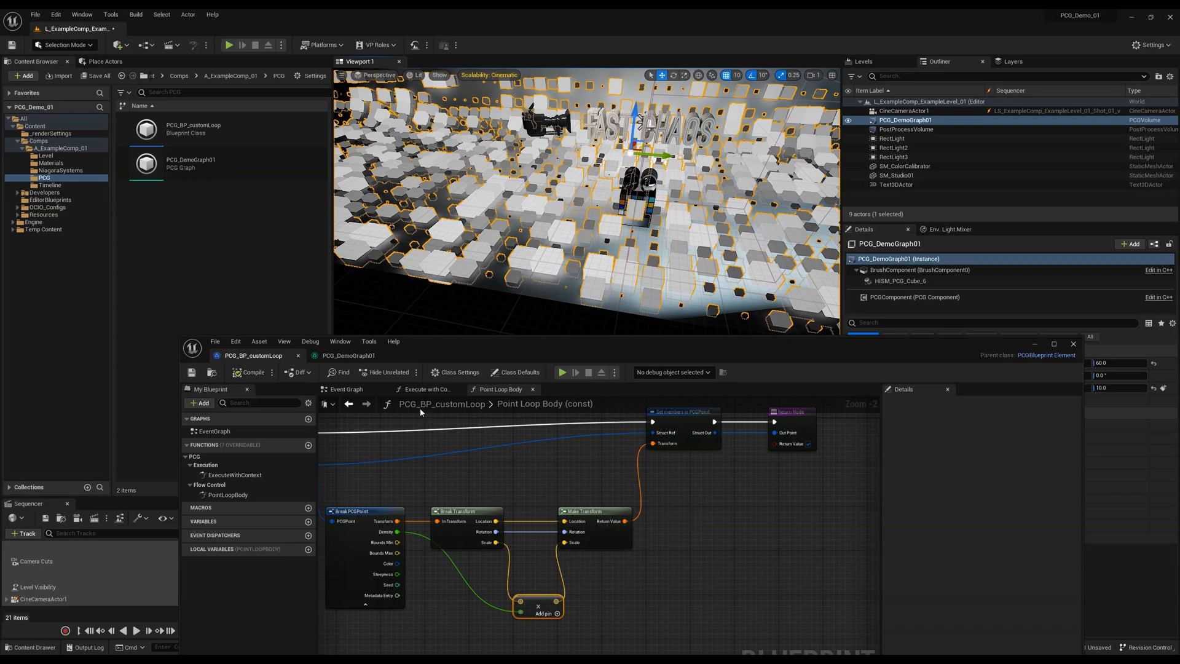
# Inspect the point attributes output by the PCG_BP_customLoop node in PCG_DemoGraph01, including the scale columns.
pyautogui.click(348, 355)
pyautogui.moveTo(464, 344); pyautogui.dragTo(454, 126)
pyautogui.click(593, 253)
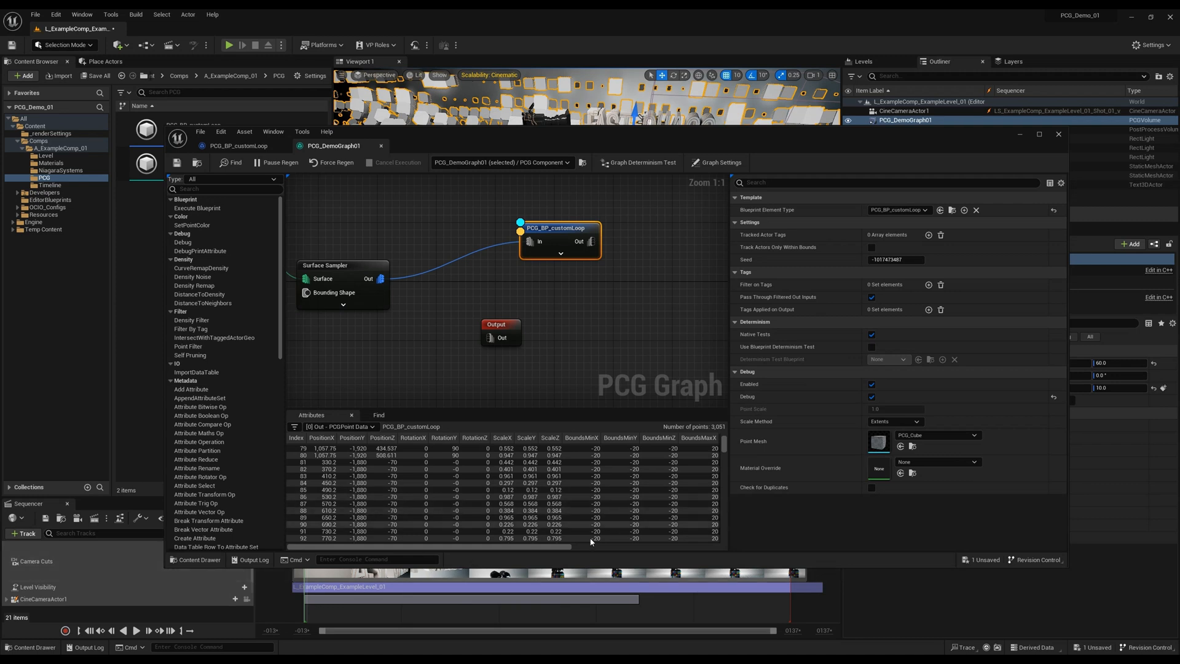
pyautogui.scroll(10, 587, 542)
pyautogui.moveTo(561, 546); pyautogui.dragTo(587, 546)
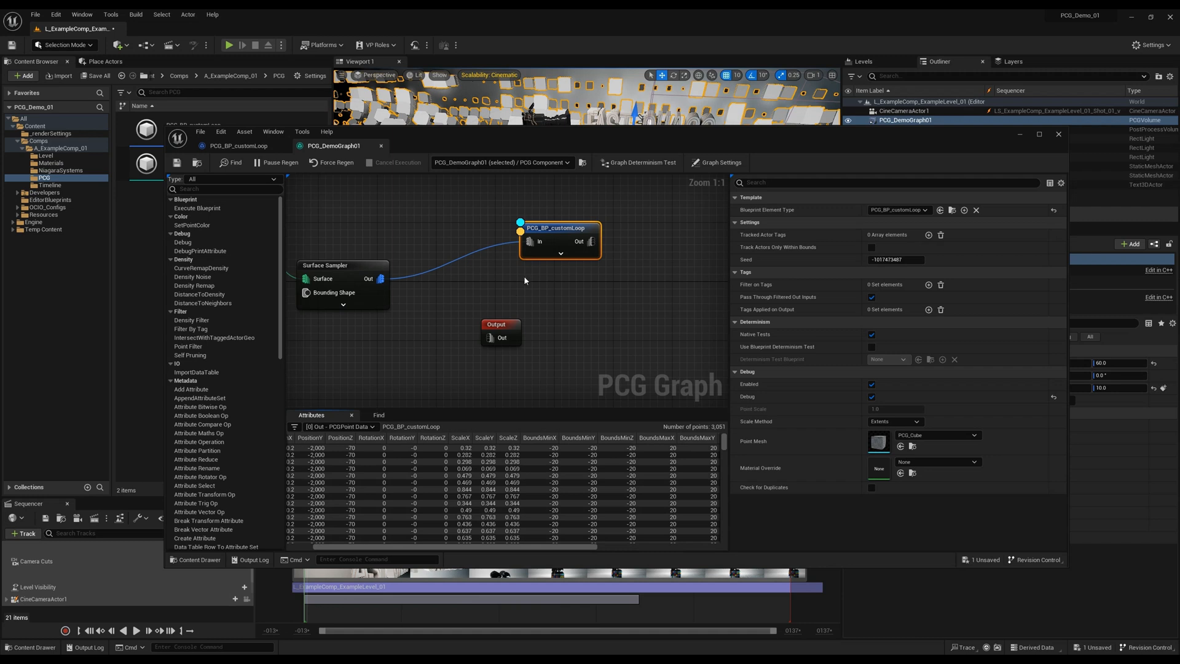
pyautogui.moveTo(524, 279); pyautogui.dragTo(458, 314, button='right')
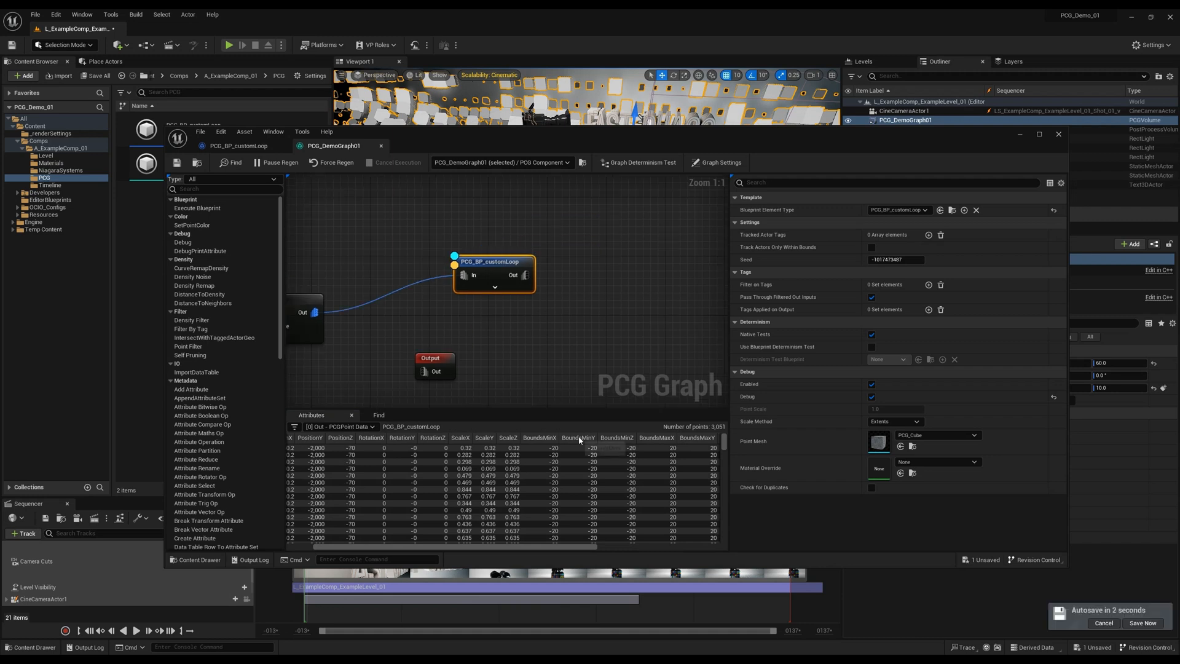
# Add a third input to the Multiply node, convert it to single-precision float and promote it to a variable named ScaleMagnitude.
pyautogui.click(239, 145)
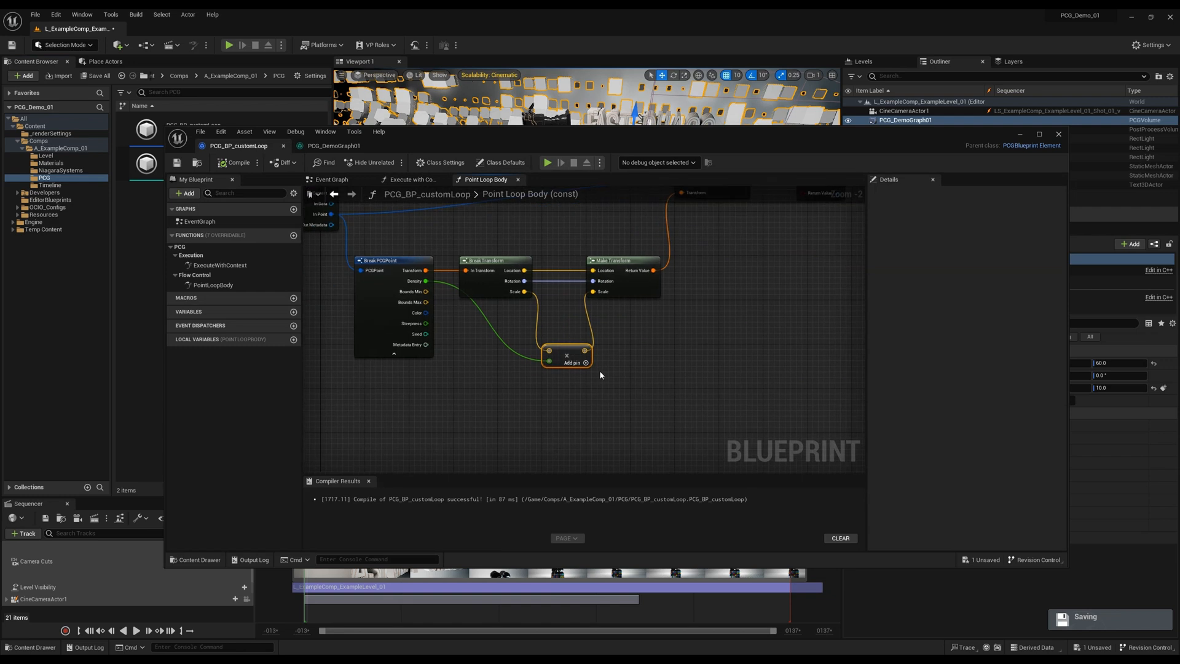
pyautogui.click(585, 363)
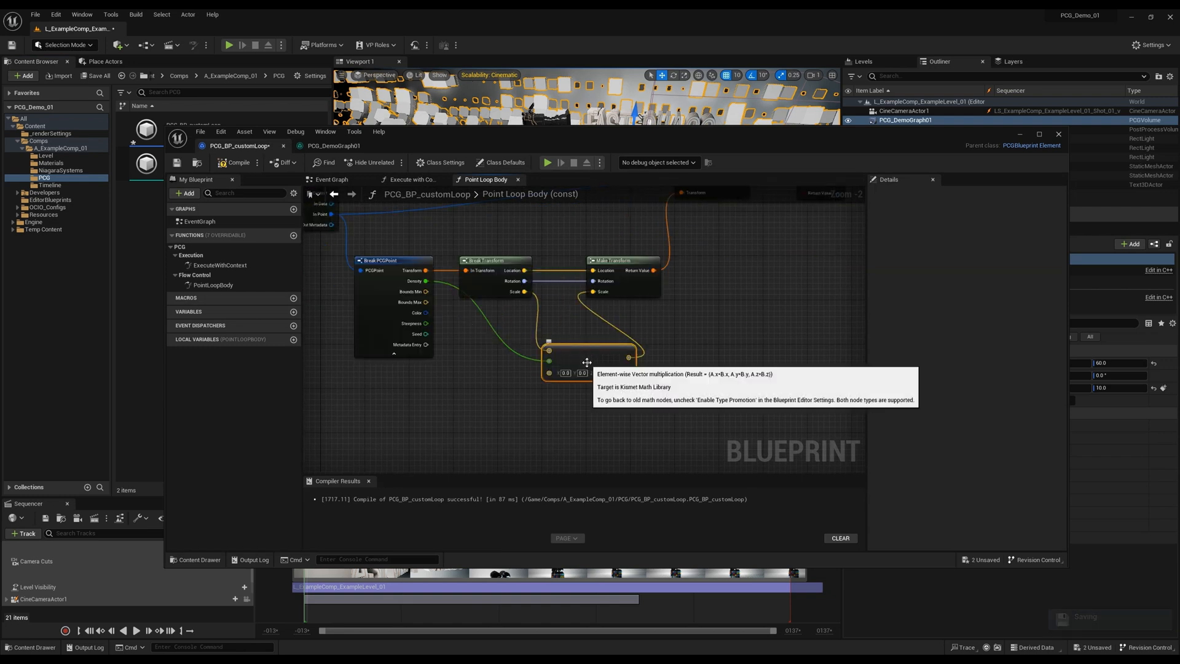
pyautogui.rightClick(560, 378)
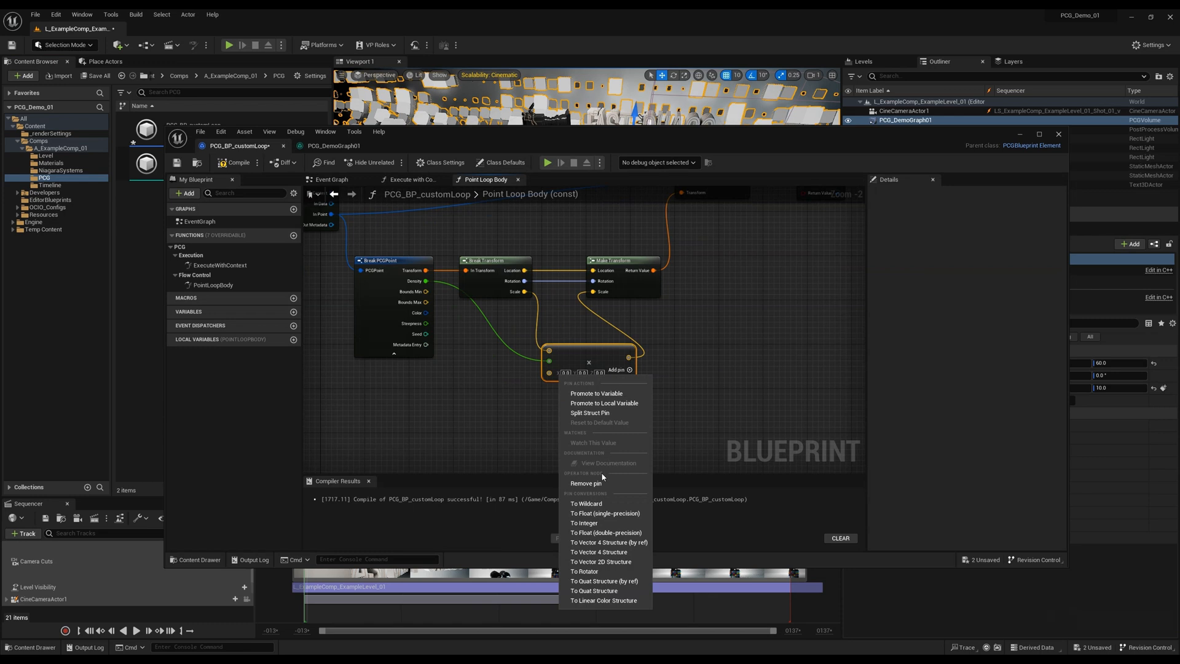
pyautogui.click(600, 514)
pyautogui.rightClick(548, 372)
pyautogui.click(563, 393)
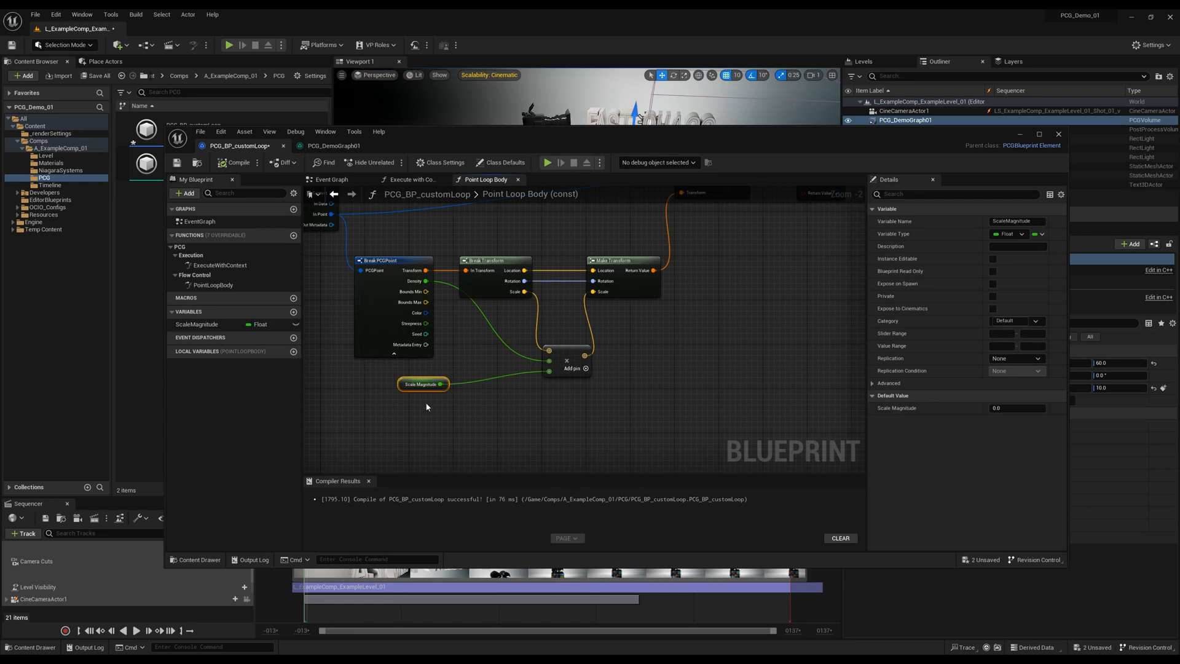
# Make the ScaleMagnitude variable instance editable, and compile and save the Blueprint.
pyautogui.click(297, 325)
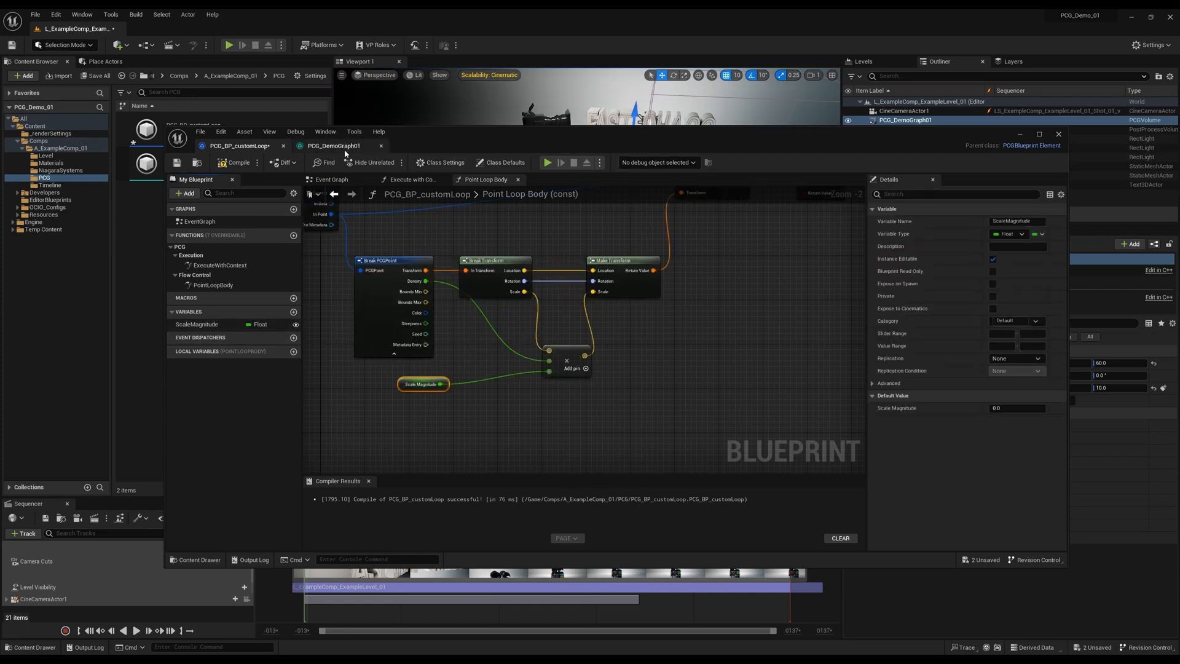
pyautogui.click(234, 162)
pyautogui.hotkey('ctrl', 's')
# Set Scale Magnitude to 1.0 on the PCG_BP_customLoop node in PCG_DemoGraph01, trying 2.0 as a comparison in the viewport.
pyautogui.click(335, 145)
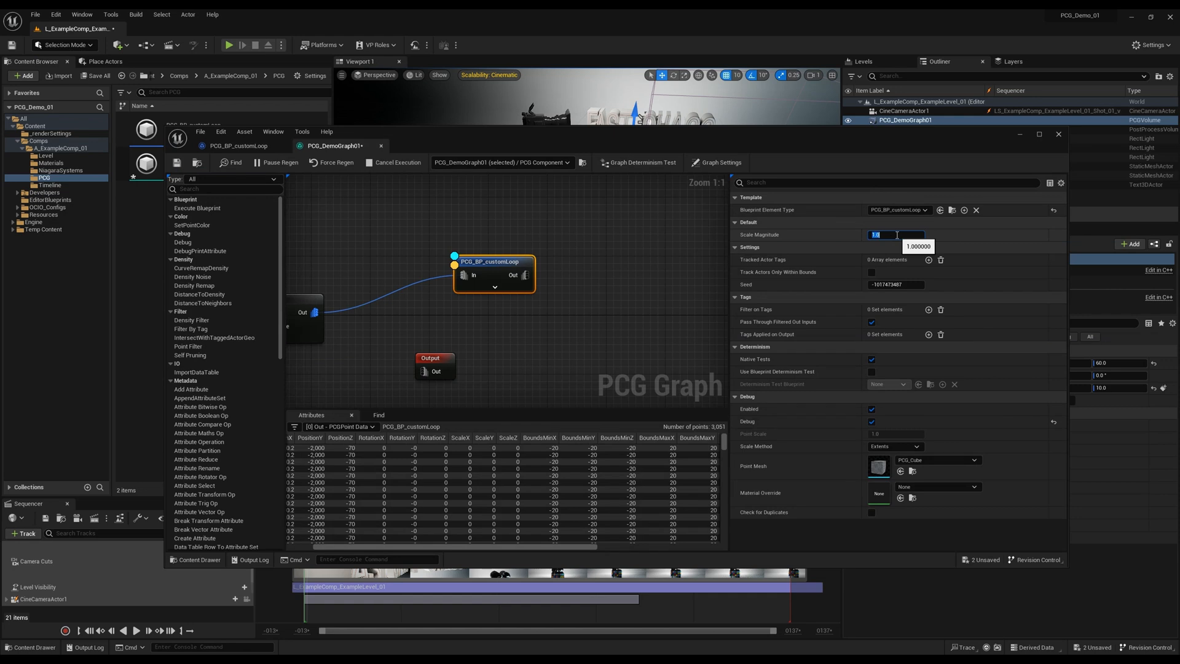
pyautogui.moveTo(720, 126); pyautogui.dragTo(726, 343)
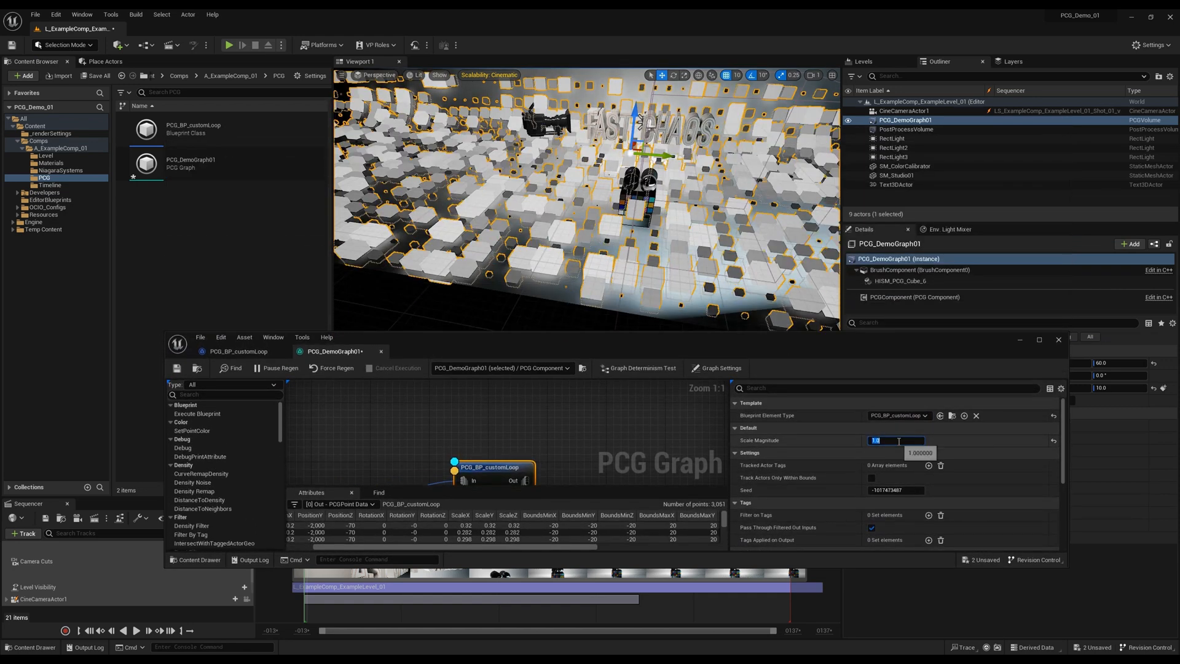
pyautogui.write('2')
pyautogui.press('Return')
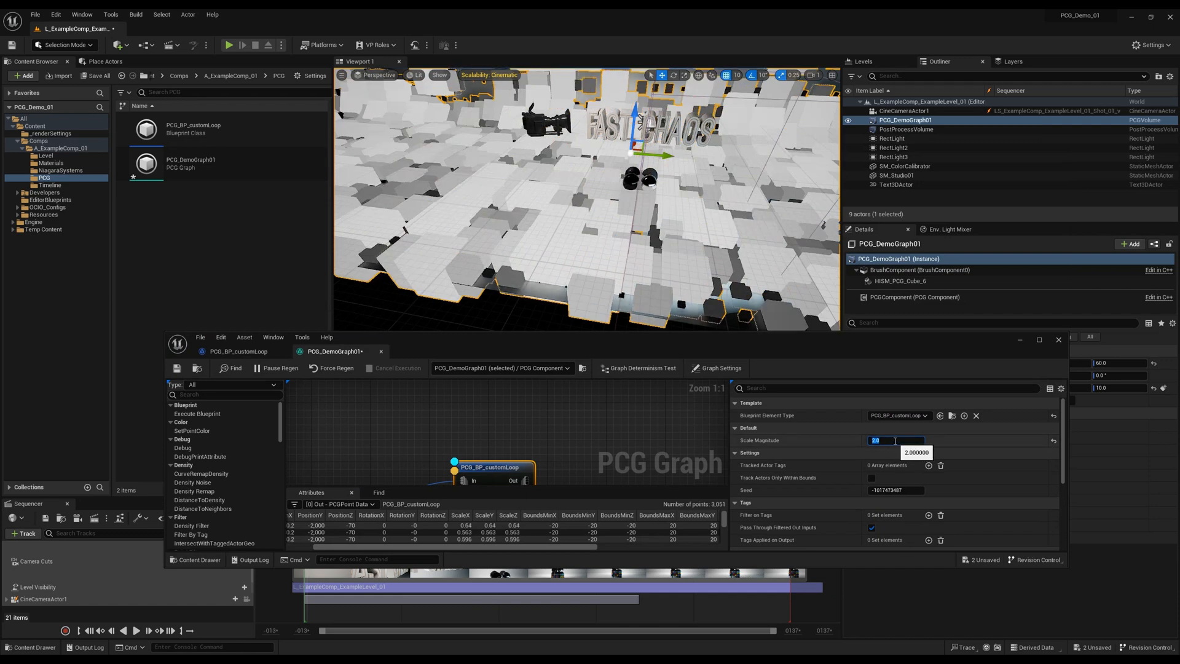
pyautogui.write('1')
pyautogui.press('Return')
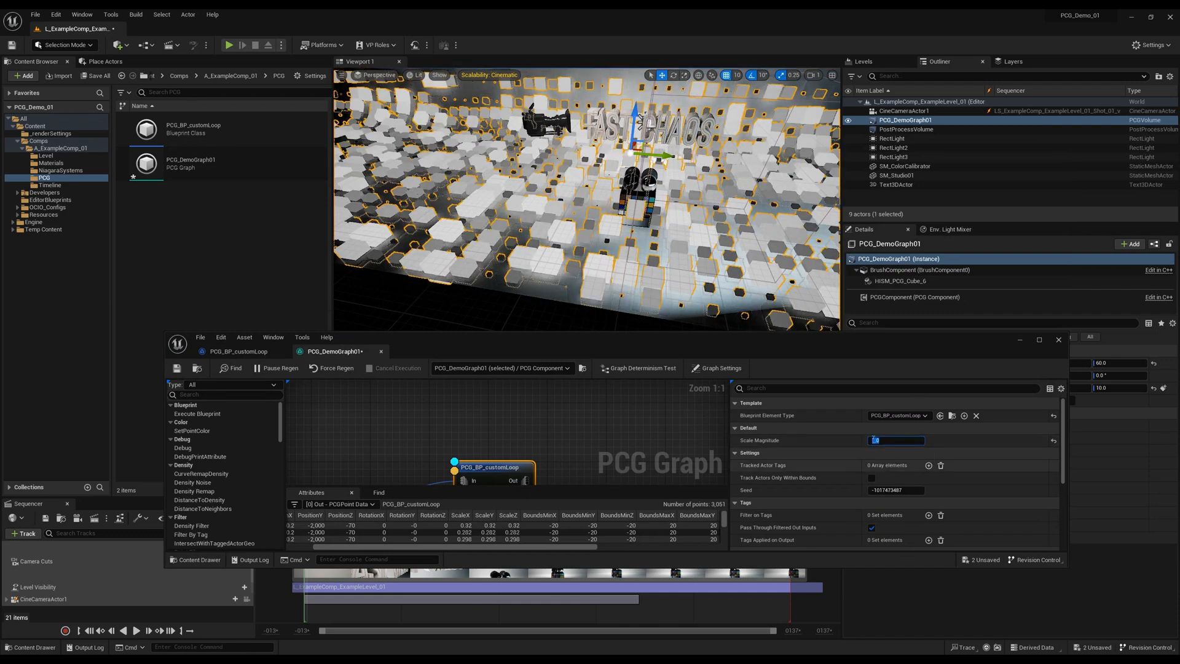
pyautogui.moveTo(503, 339); pyautogui.dragTo(548, 341)
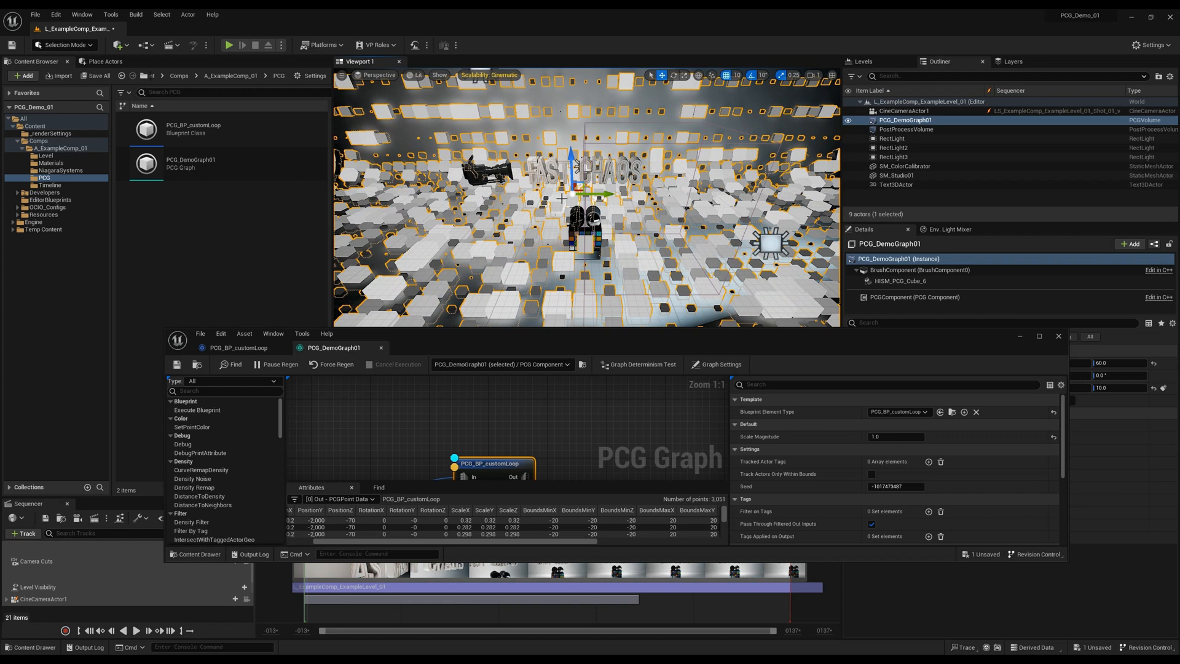
# Move PCG_BP_customLoop farther from the Surface Sampler and add a DistanceToDensity node near the gap between them.
pyautogui.scroll(-4, 392, 430)
pyautogui.click(490, 404)
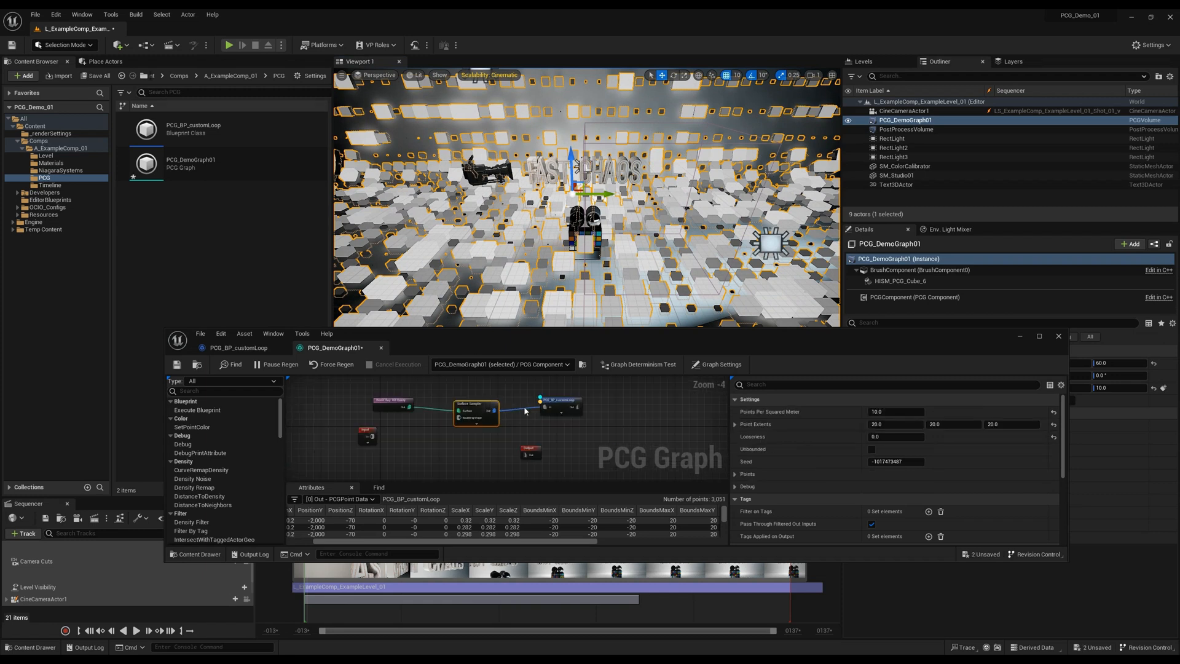
pyautogui.moveTo(543, 405); pyautogui.dragTo(582, 410)
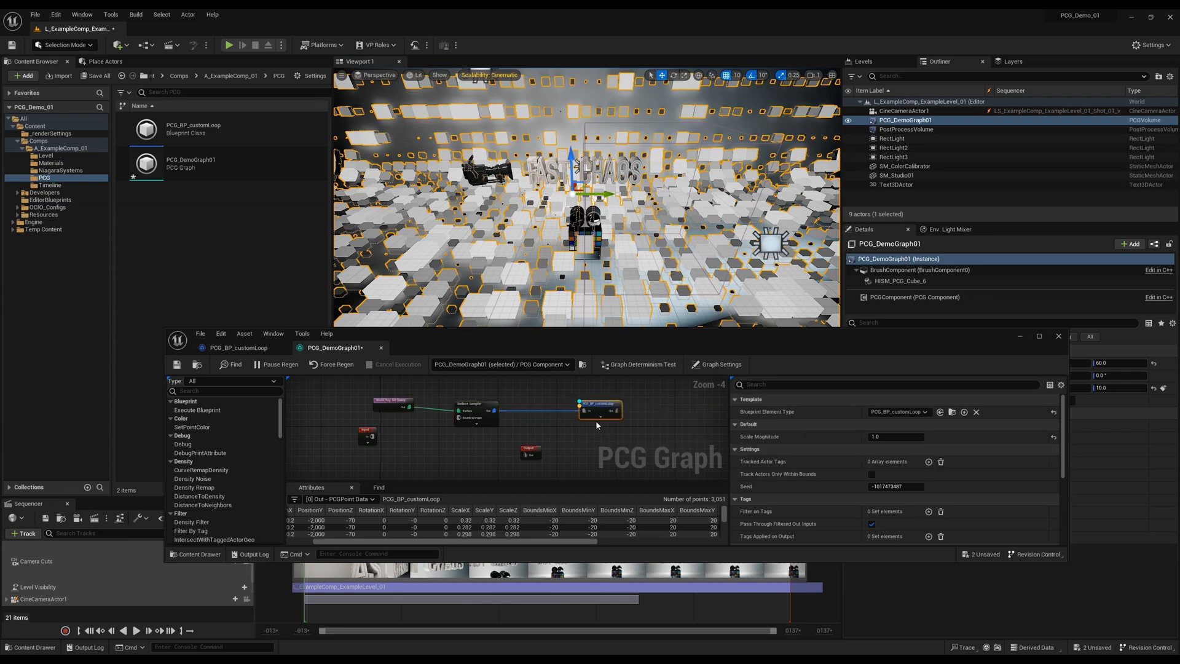
pyautogui.rightClick(539, 387)
pyautogui.write('dist')
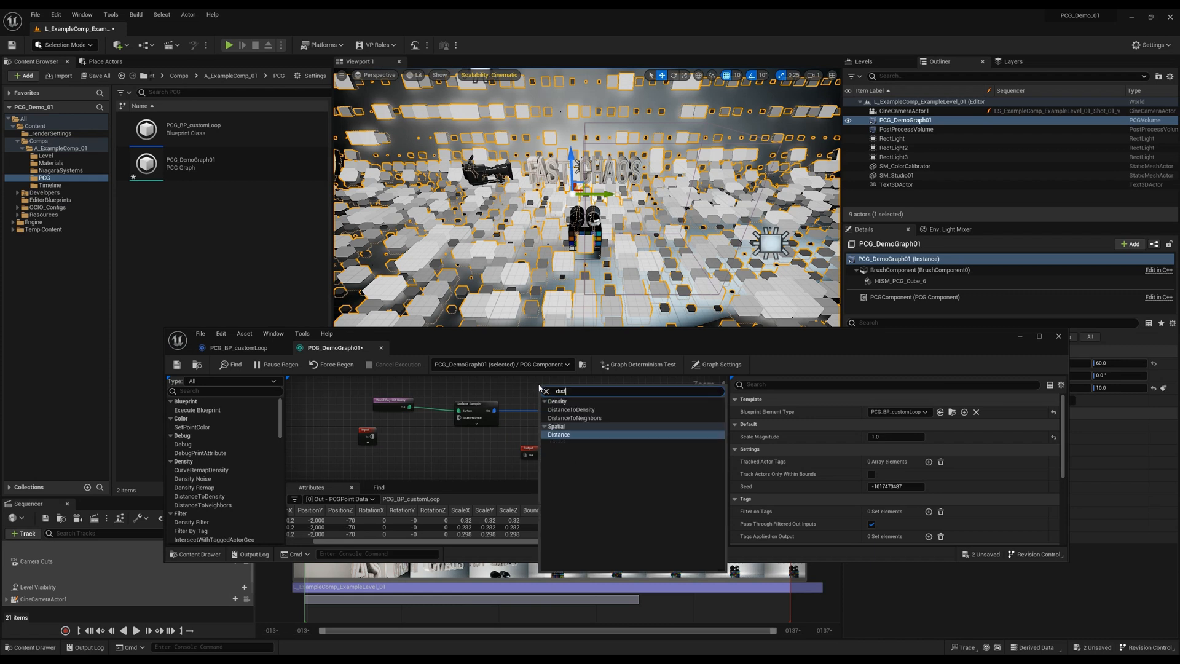
pyautogui.click(570, 409)
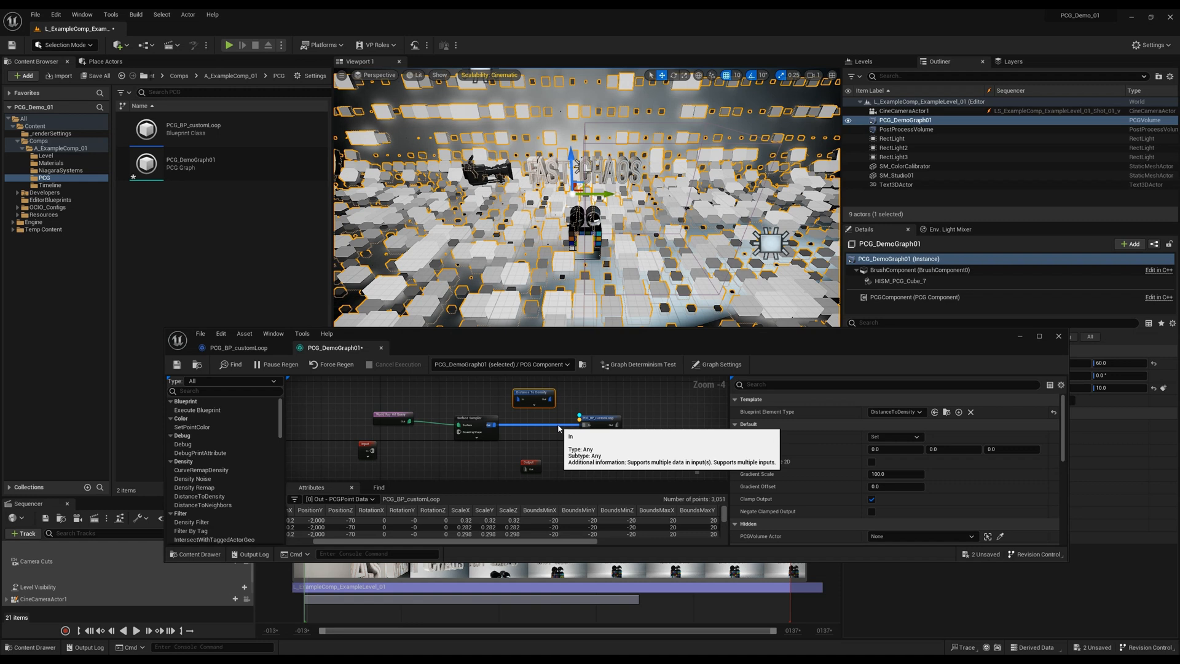
# Insert the DistanceToDensity node between the Surface Sampler and PCG_BP_customLoop in place of their direct connection.
pyautogui.keyDown('alt'); pyautogui.click(558, 425); pyautogui.keyUp('alt')
pyautogui.moveTo(493, 425); pyautogui.dragTo(533, 437)
pyautogui.scroll(1, 541, 439)
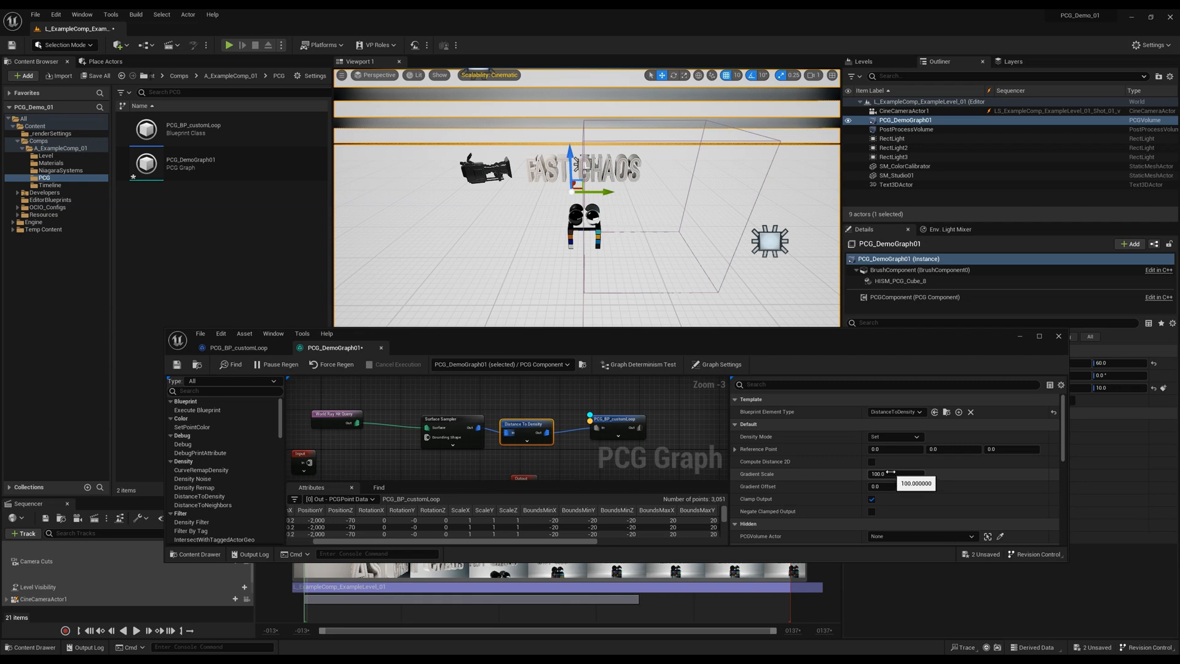
# Set the DistanceToDensity node's Reference Point to 845, 30, 10.
pyautogui.click(882, 449)
pyautogui.write('845')
pyautogui.press('Tab')
pyautogui.write('310')
pyautogui.press('Tab')
pyautogui.write('10')
pyautogui.press('Return')
# Set the DistanceToDensity node's Gradient Scale to 2300 and check the falloff in the viewport.
pyautogui.click(888, 476)
pyautogui.click(888, 476)
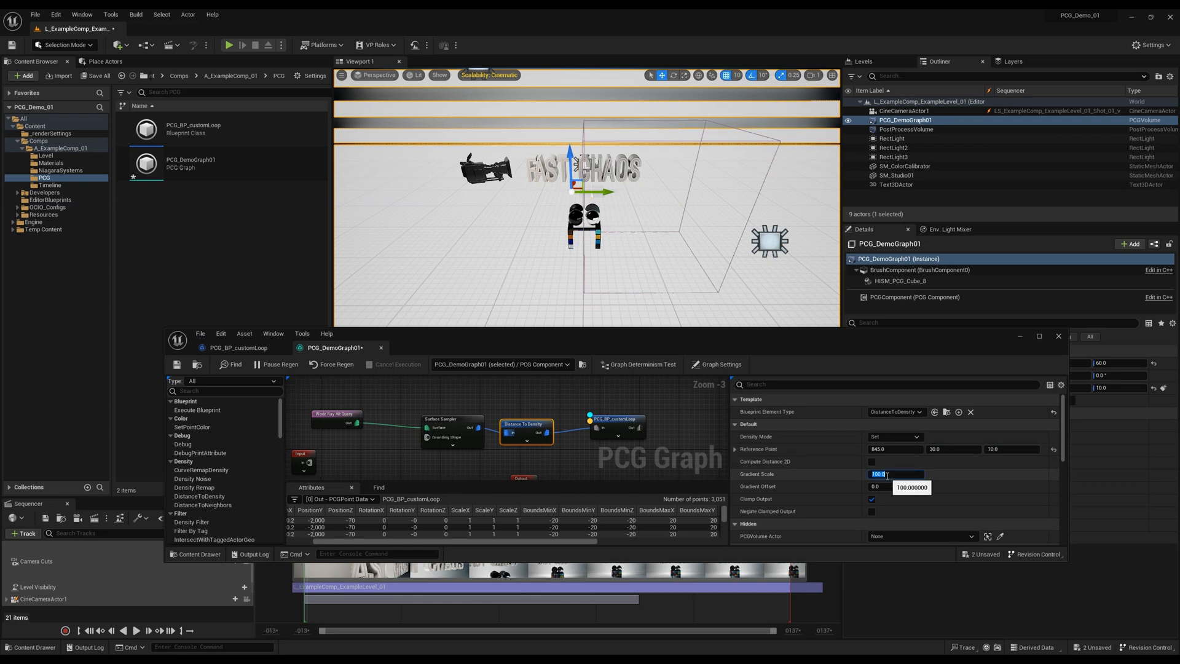
pyautogui.write('2300')
pyautogui.press('Return')
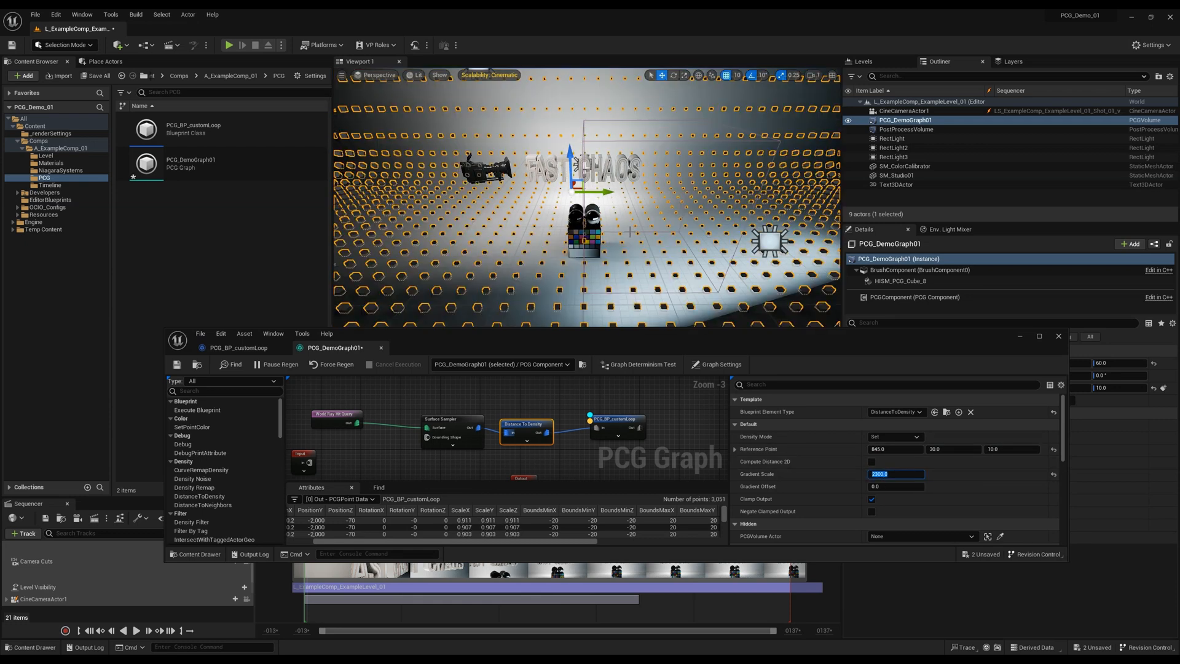
pyautogui.moveTo(587, 197); pyautogui.dragTo(550, 197, button='right')
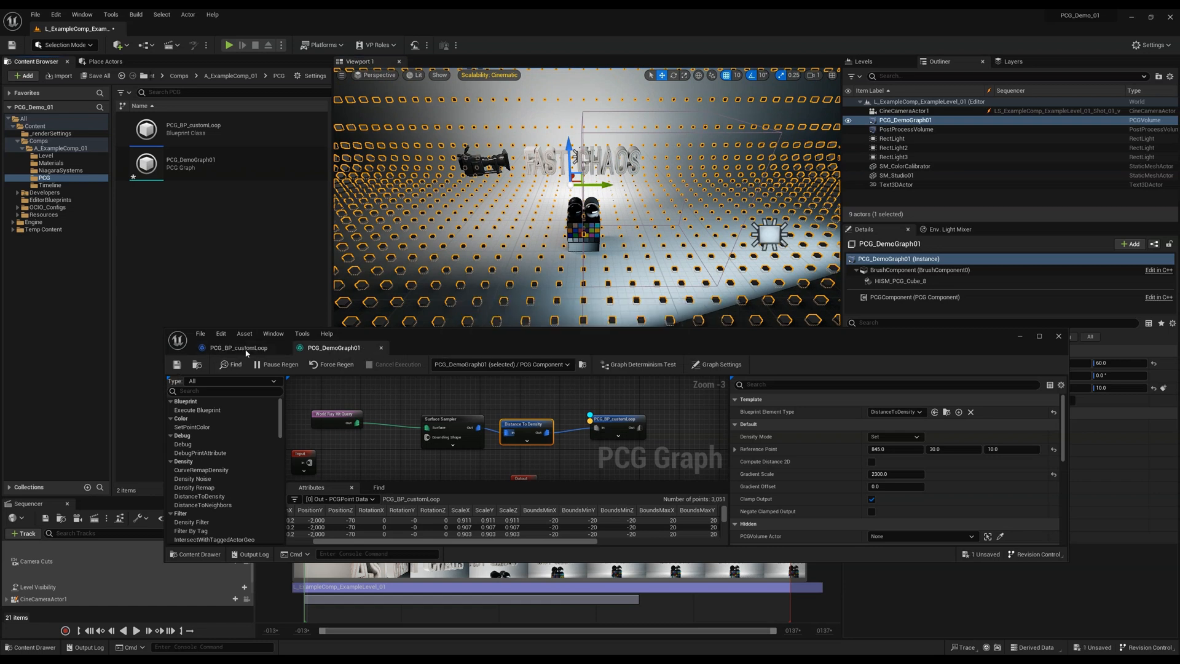
# In the Point Loop Body of PCG_BP_customLoop, chain a new Multiply node and an Add node from the Density output.
pyautogui.click(239, 348)
pyautogui.moveTo(606, 447); pyautogui.dragTo(579, 437, button='right')
pyautogui.scroll(-3, 602, 445)
pyautogui.moveTo(632, 474)
pyautogui.mouseDown(button='right')
pyautogui.moveTo(656, 440)
pyautogui.moveTo(632, 443)
pyautogui.moveTo(648, 480)
pyautogui.mouseUp(button='right')
pyautogui.scroll(3, 617, 473)
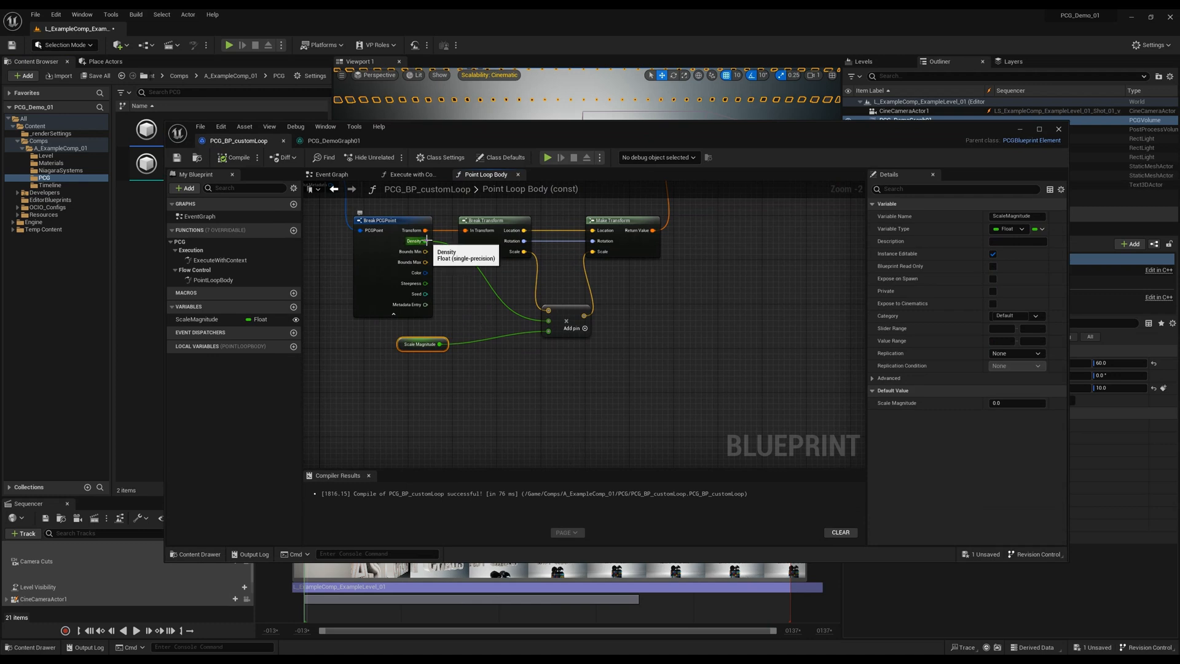
pyautogui.moveTo(426, 240); pyautogui.dragTo(443, 391)
pyautogui.write('*')
pyautogui.press('Return')
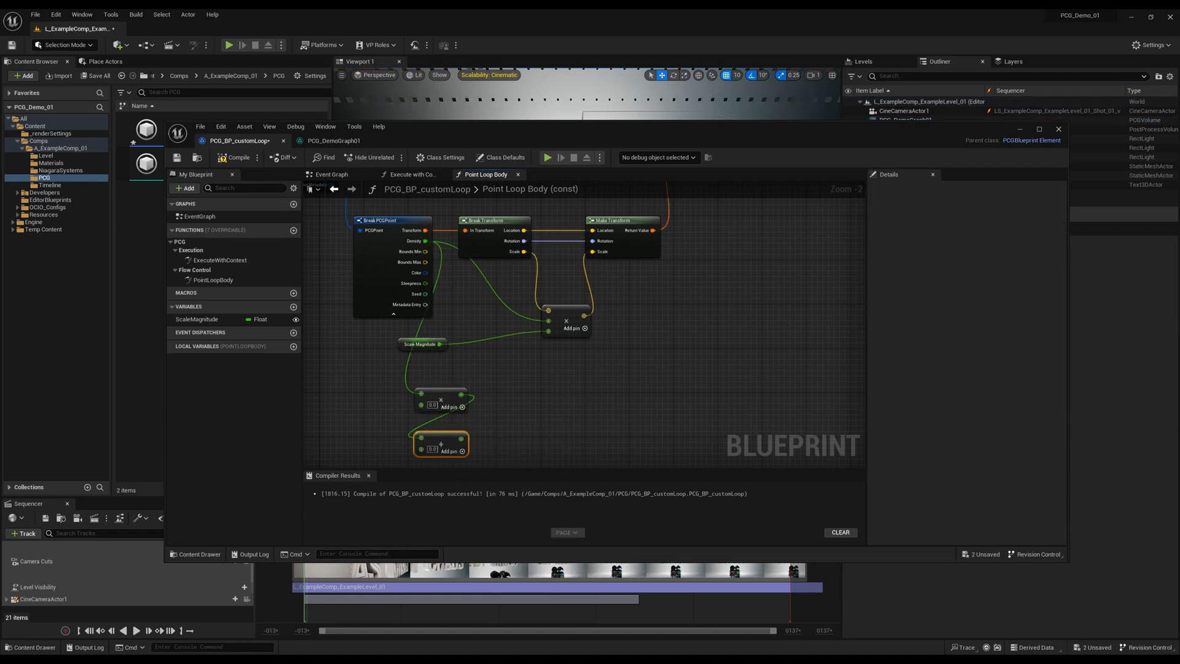
# Feed the Add node's result into a new Sin (Radians) node.
pyautogui.moveTo(461, 437); pyautogui.dragTo(391, 407)
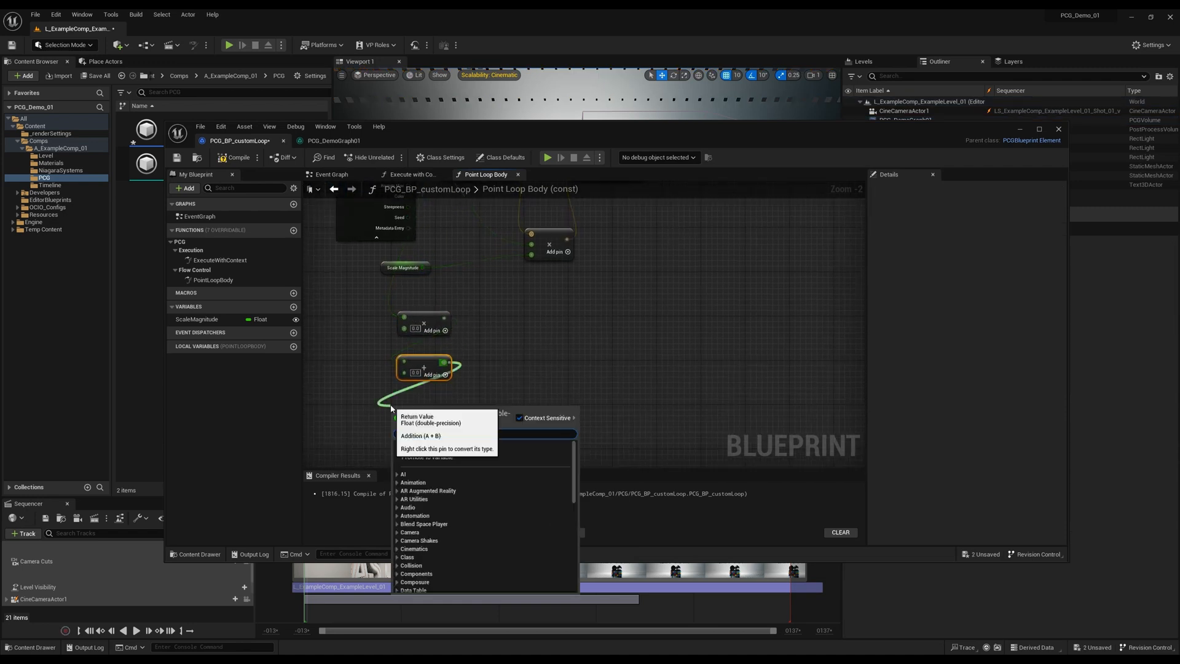
pyautogui.write('sine')
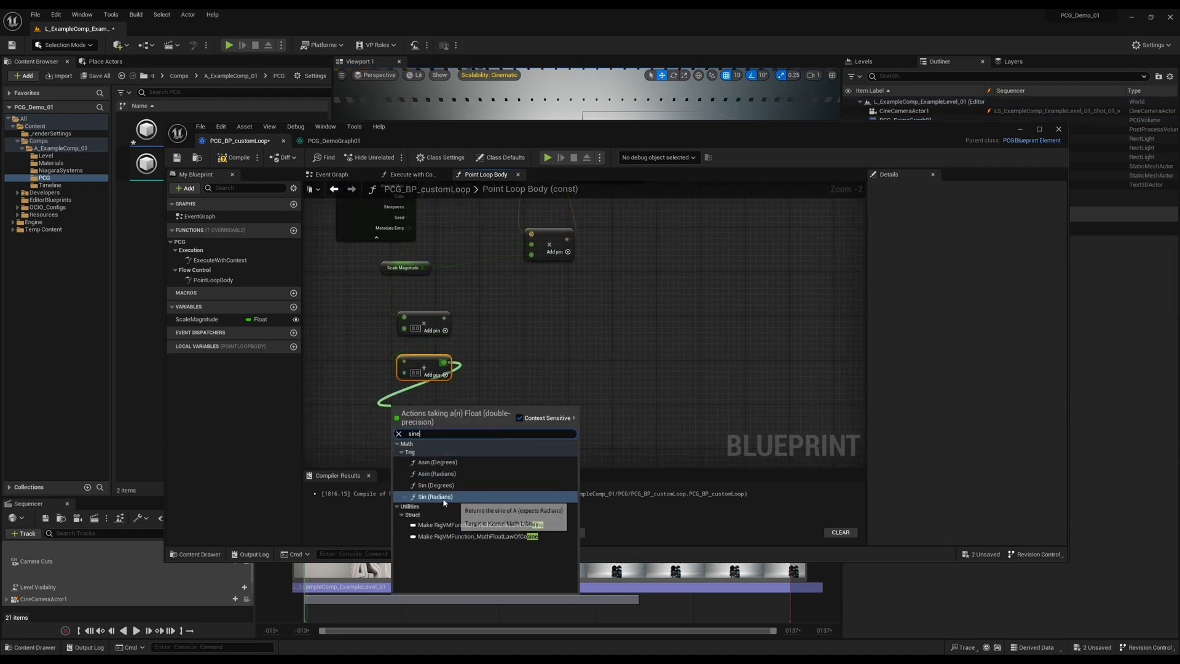
pyautogui.click(437, 496)
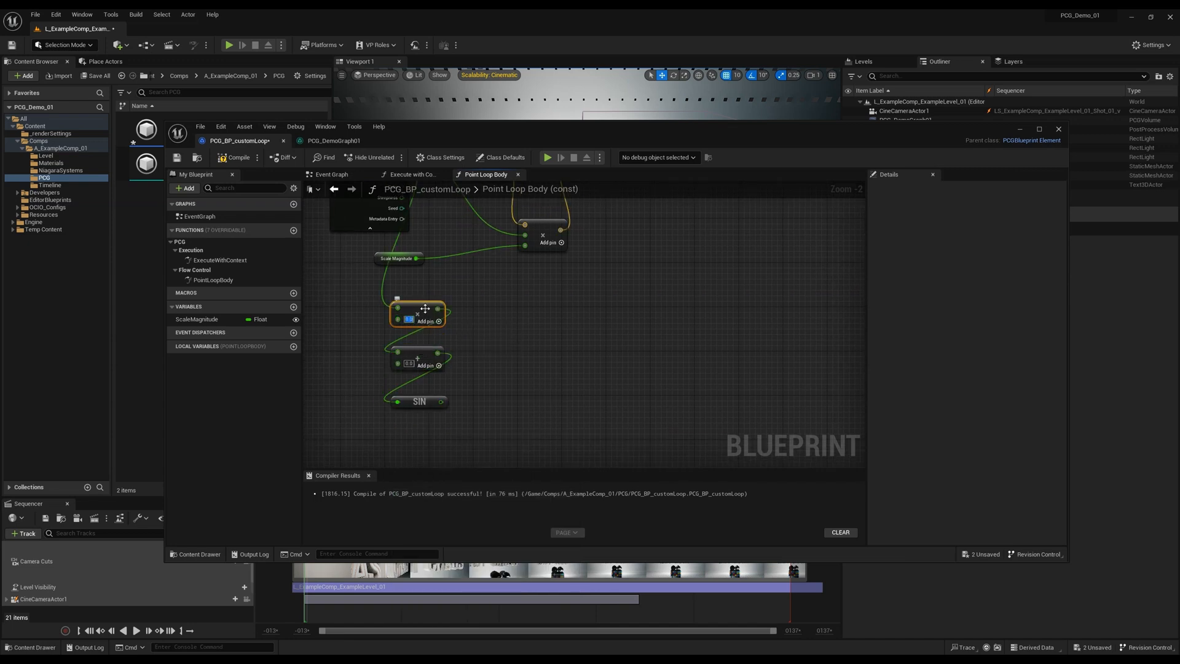
# Set the new Multiply node's second input to 12 and promote it to an instance-editable variable named SinFrequency.
pyautogui.write('12')
pyautogui.rightClick(399, 320)
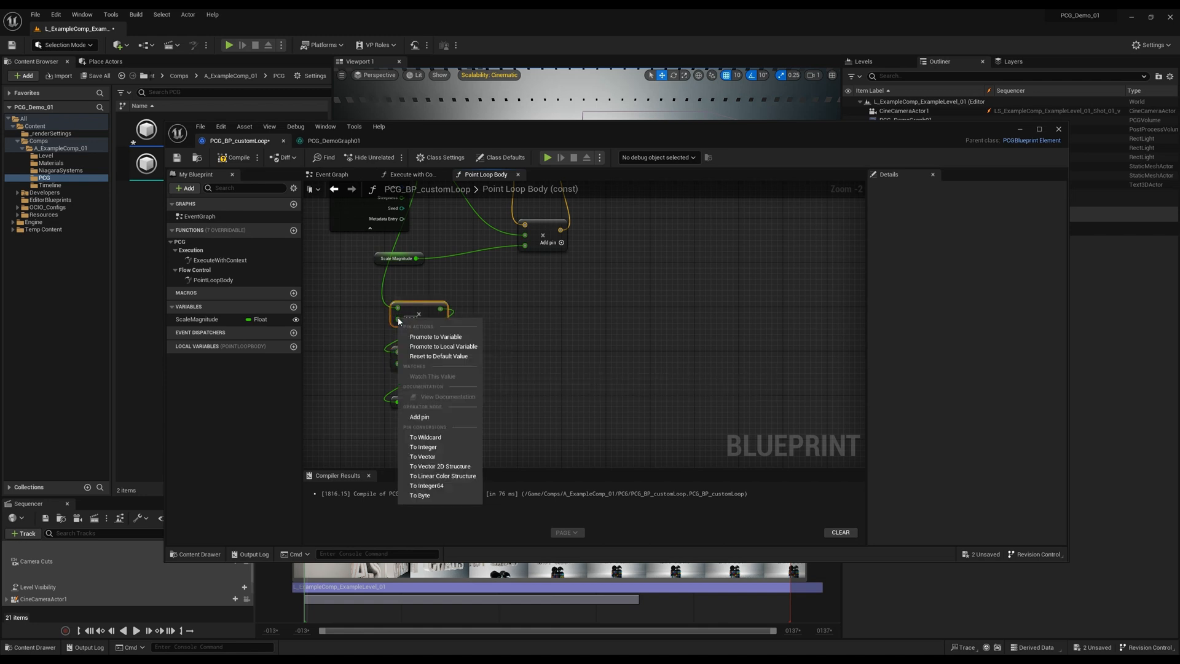
pyautogui.click(413, 337)
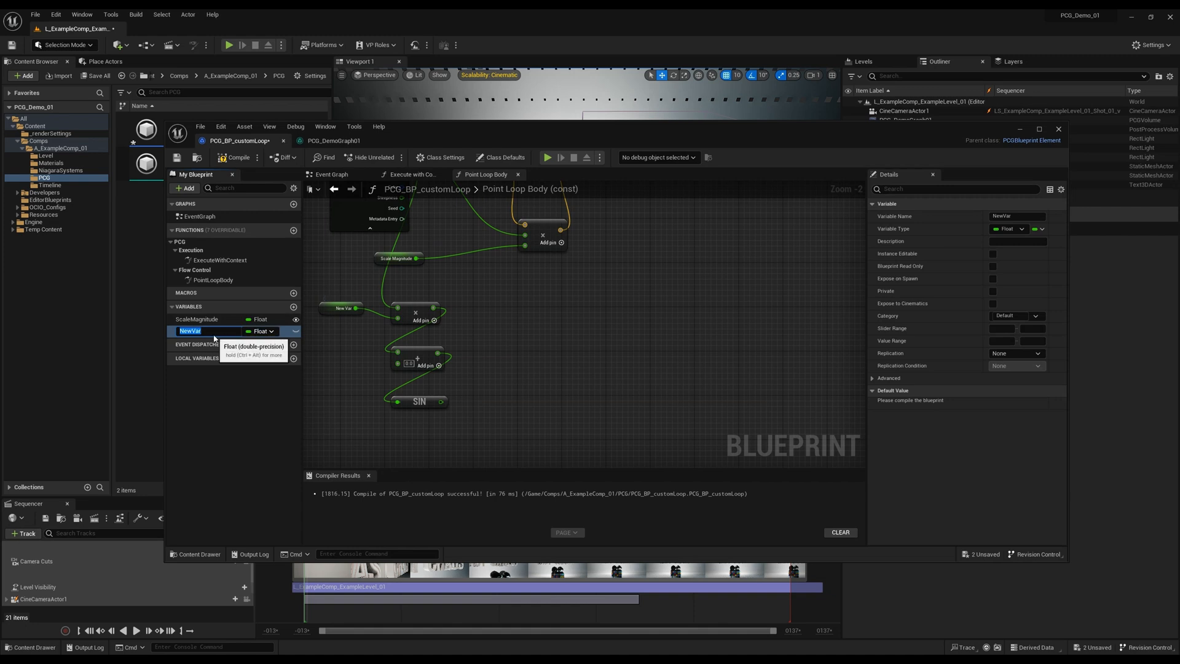
pyautogui.write('SinFrequency')
pyautogui.press('Return')
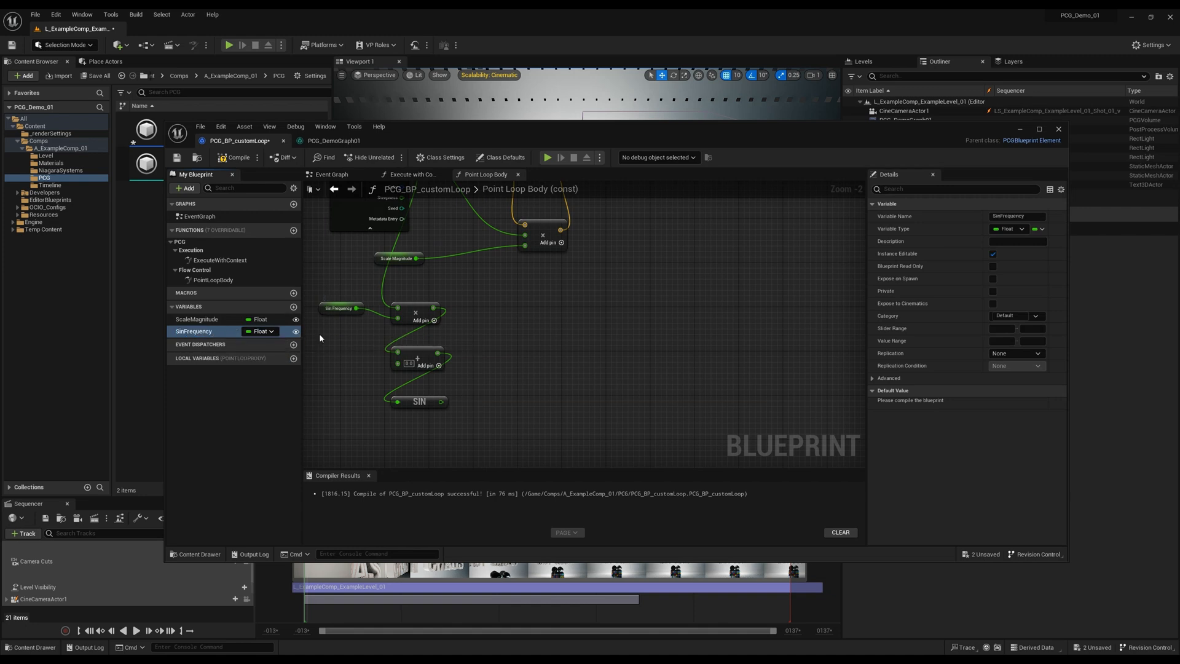
# Promote the Add node's second input to an instance-editable variable named SequencerCtrlVar, and line up both variable nodes with their inputs.
pyautogui.rightClick(398, 363)
pyautogui.click(437, 381)
pyautogui.write('SequencerCtrl')
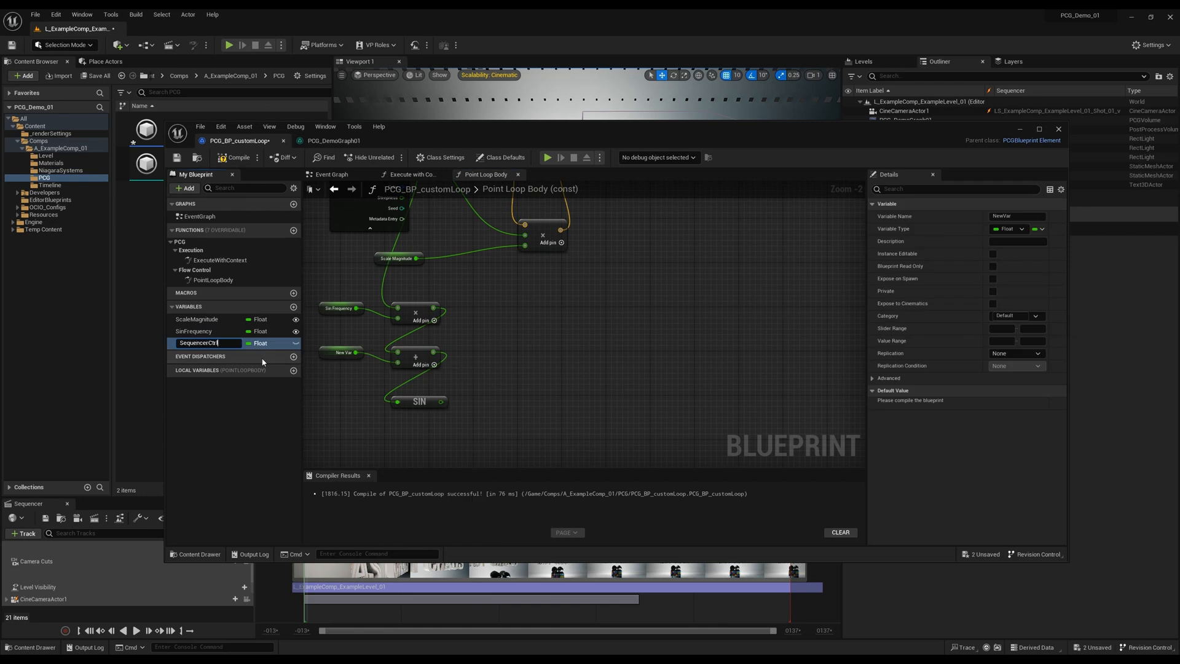
pyautogui.press('Return')
pyautogui.click(296, 343)
pyautogui.moveTo(375, 345); pyautogui.dragTo(428, 349, button='right')
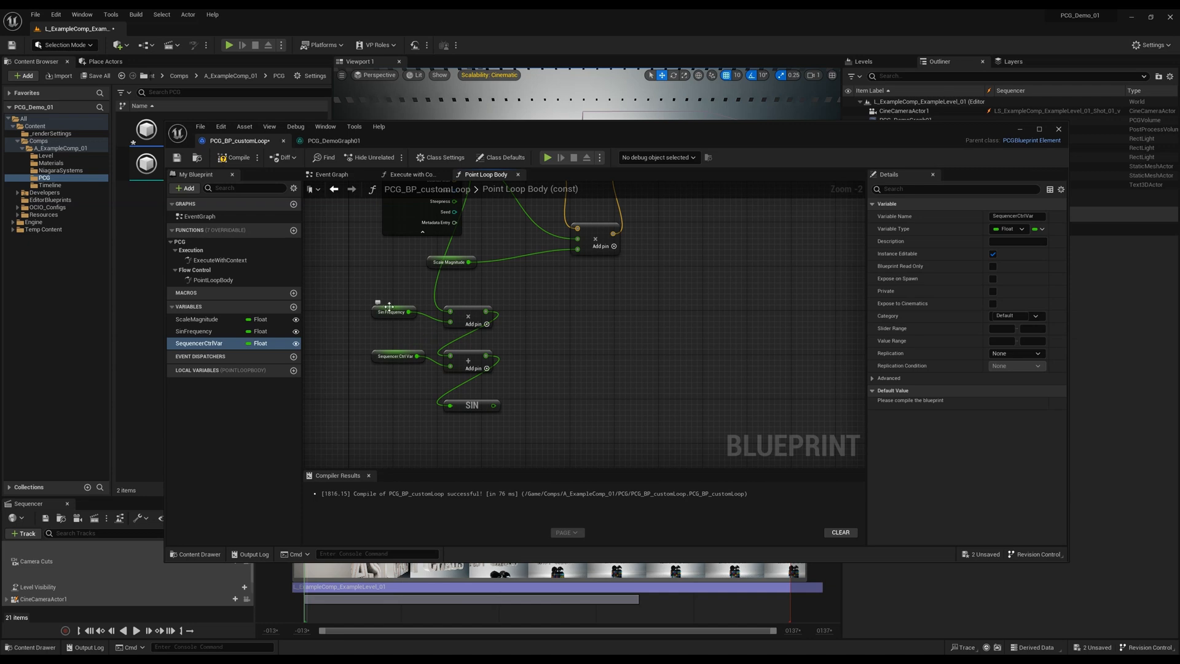
pyautogui.moveTo(389, 306); pyautogui.dragTo(390, 323)
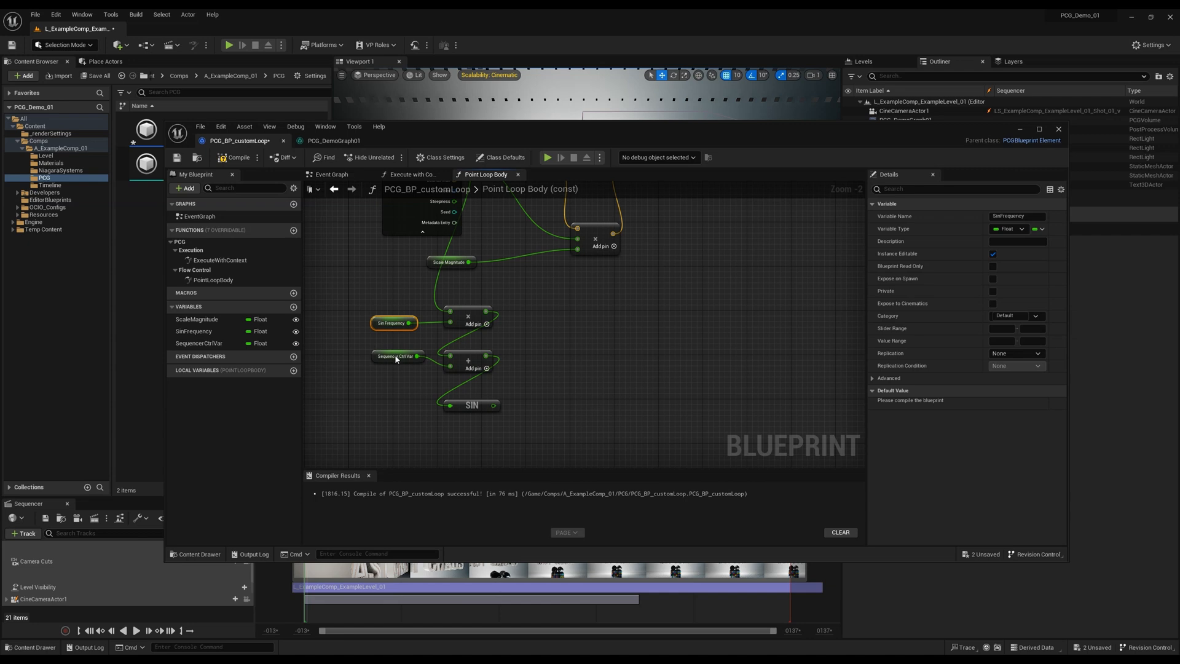
pyautogui.moveTo(397, 360); pyautogui.dragTo(399, 371)
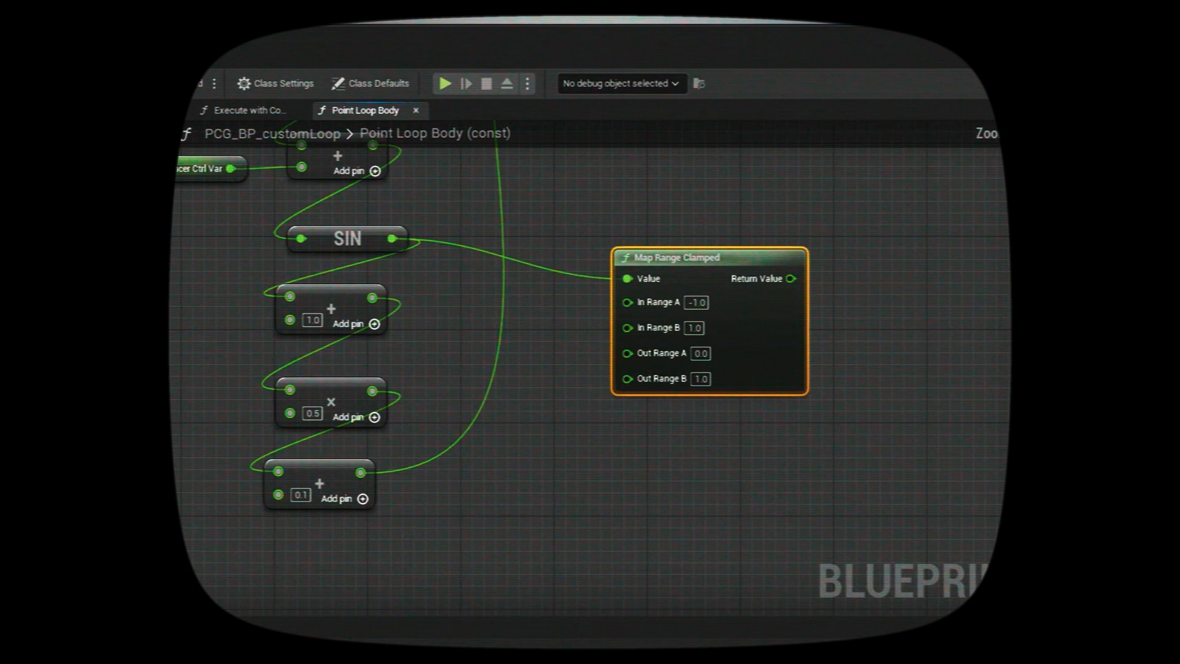
# Tidy the layout of the Multiply 0.5 and Add 0.1 nodes in the chain below the Sin node.
pyautogui.moveTo(516, 542); pyautogui.dragTo(602, 519, button='right')
pyautogui.moveTo(477, 426); pyautogui.dragTo(349, 475)
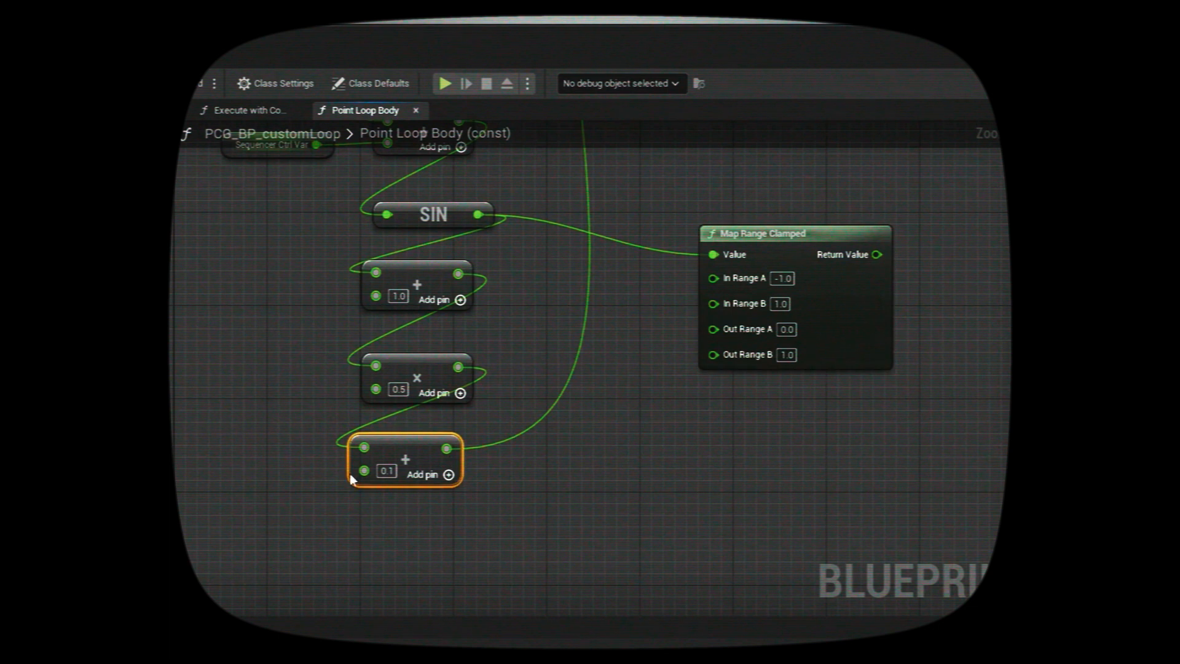
pyautogui.moveTo(396, 443); pyautogui.dragTo(407, 430)
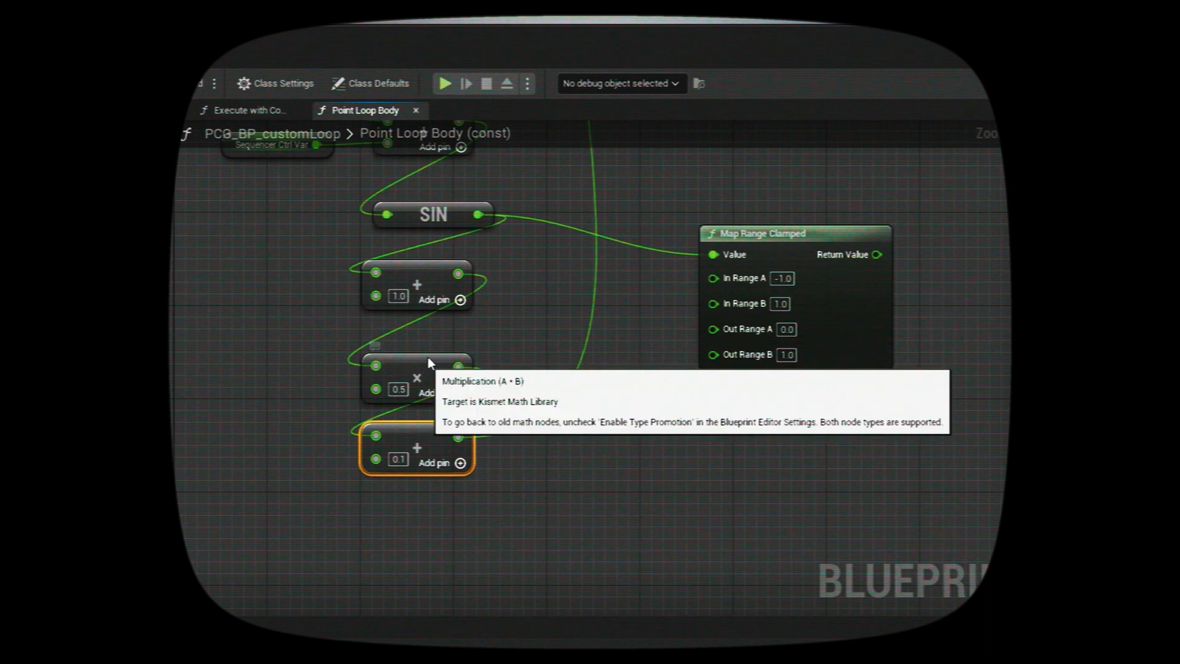
pyautogui.moveTo(428, 358); pyautogui.dragTo(440, 335)
pyautogui.moveTo(410, 427); pyautogui.dragTo(422, 416)
pyautogui.moveTo(551, 349); pyautogui.dragTo(462, 442, button='right')
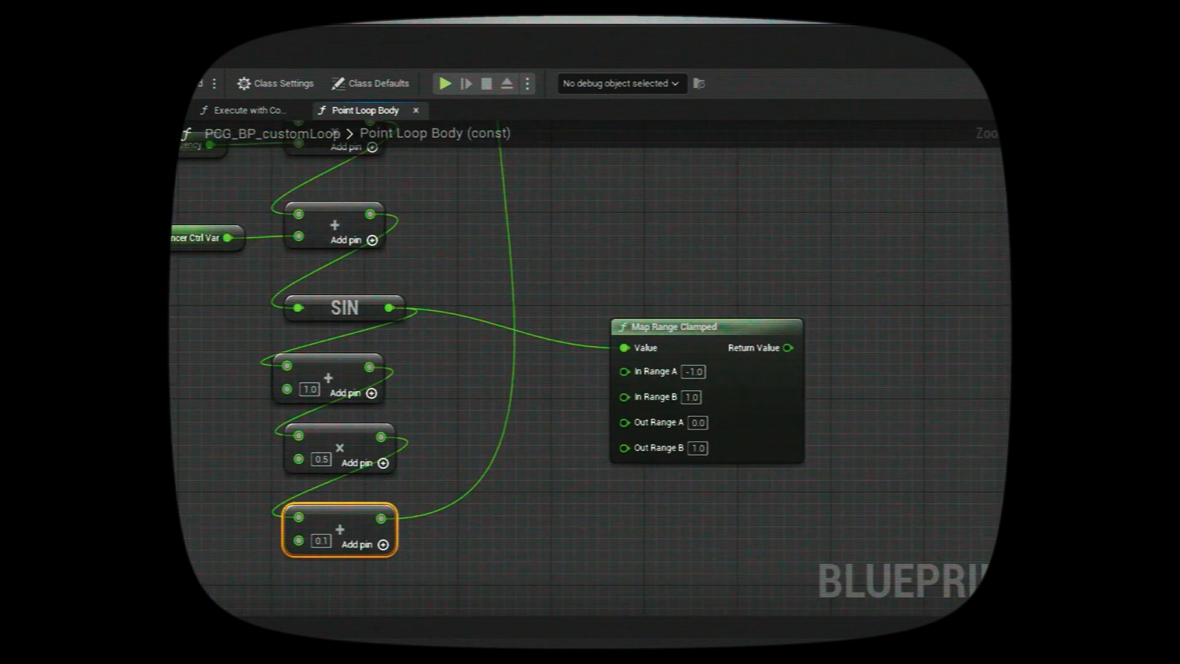
# Try changing Out Range A on the Map Range Clamped node as an alternative to the add-and-multiply chain.
pyautogui.moveTo(729, 267); pyautogui.dragTo(673, 325, button='right')
pyautogui.moveTo(597, 302); pyautogui.dragTo(769, 524)
pyautogui.click(830, 432)
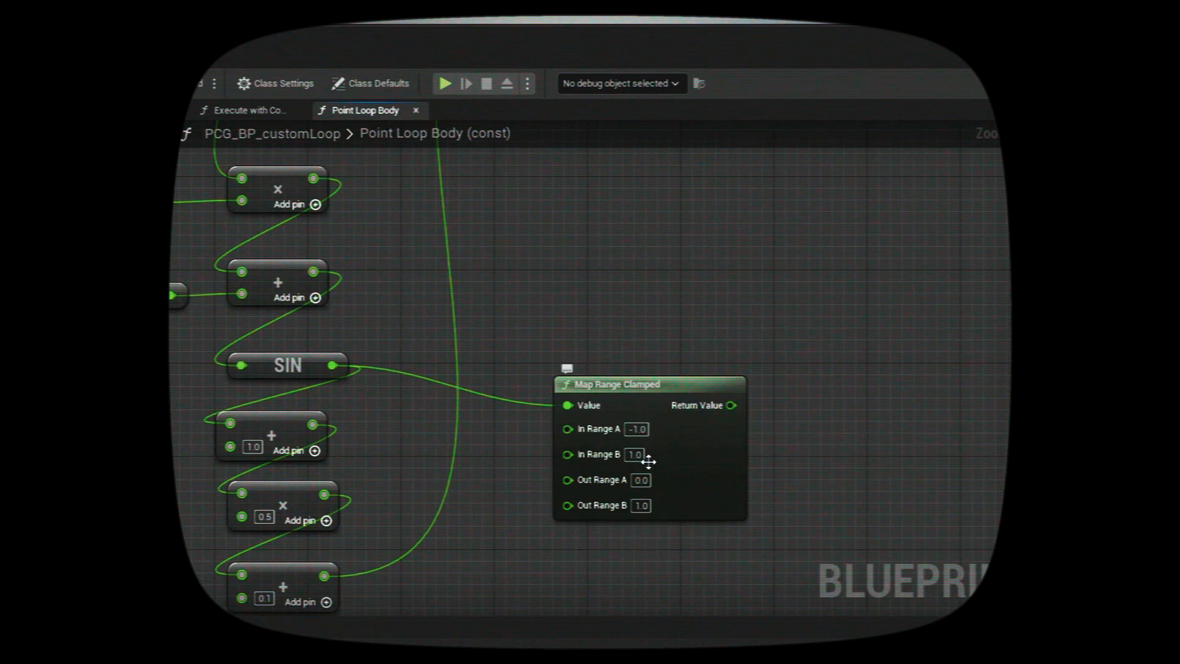
pyautogui.click(641, 480)
pyautogui.write('1')
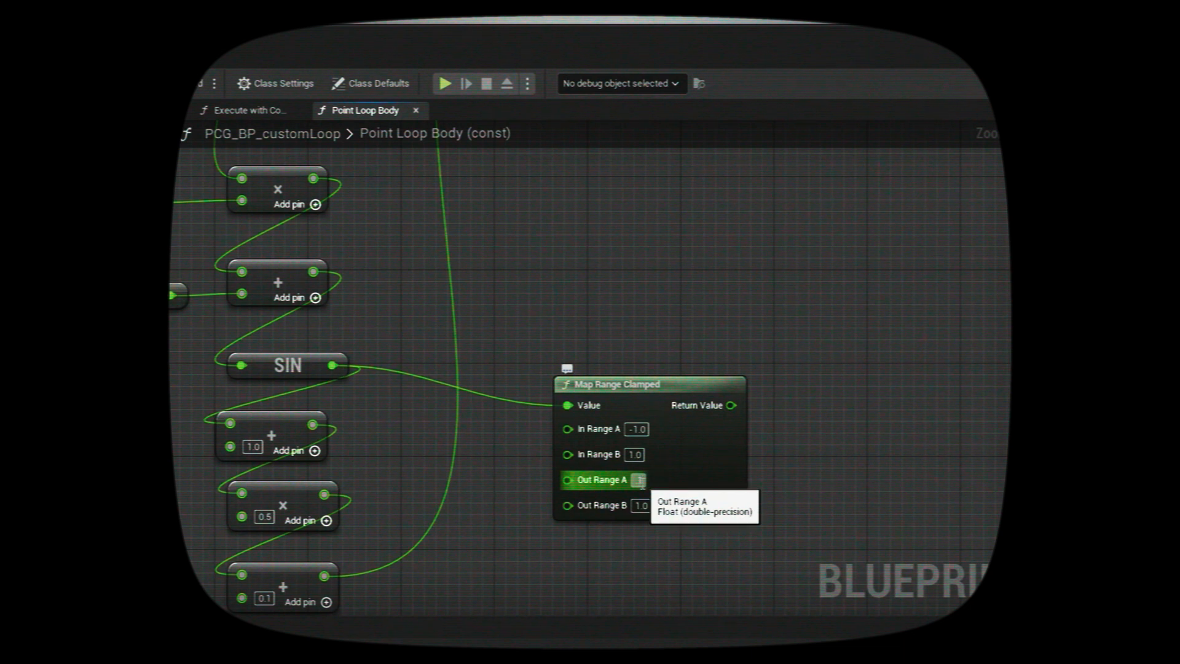
pyautogui.click(674, 474)
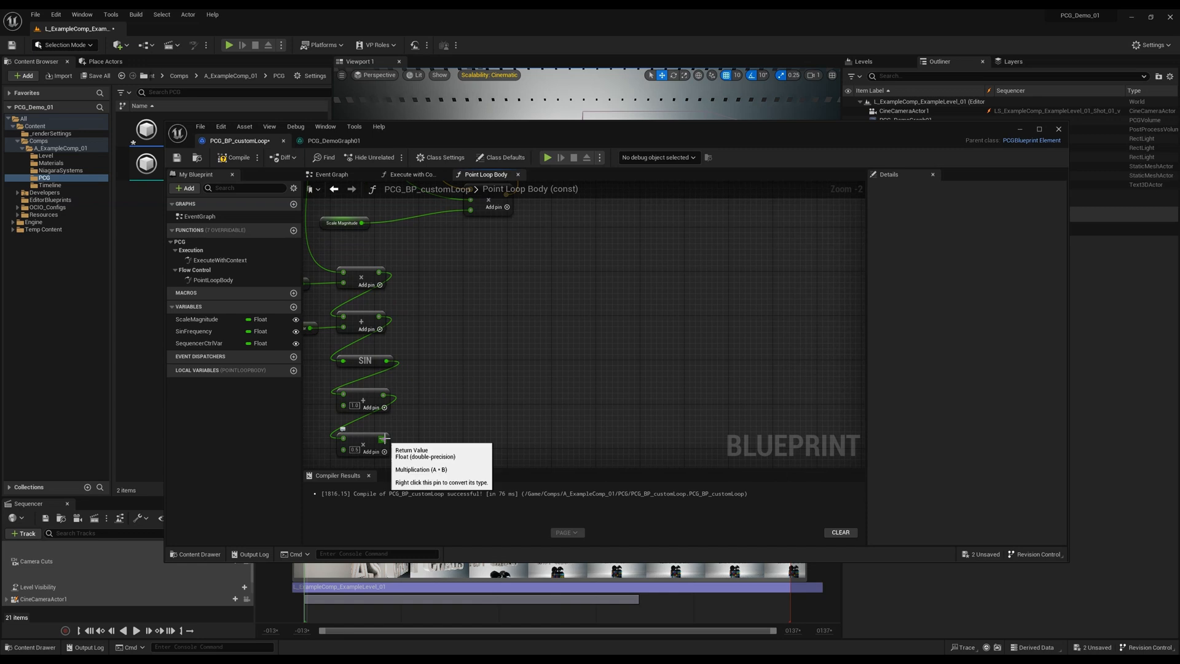
# Connect the last Multiply node of the sine chain to the scale Multiply's second input, and compile and save the Blueprint.
pyautogui.moveTo(383, 438); pyautogui.dragTo(472, 330)
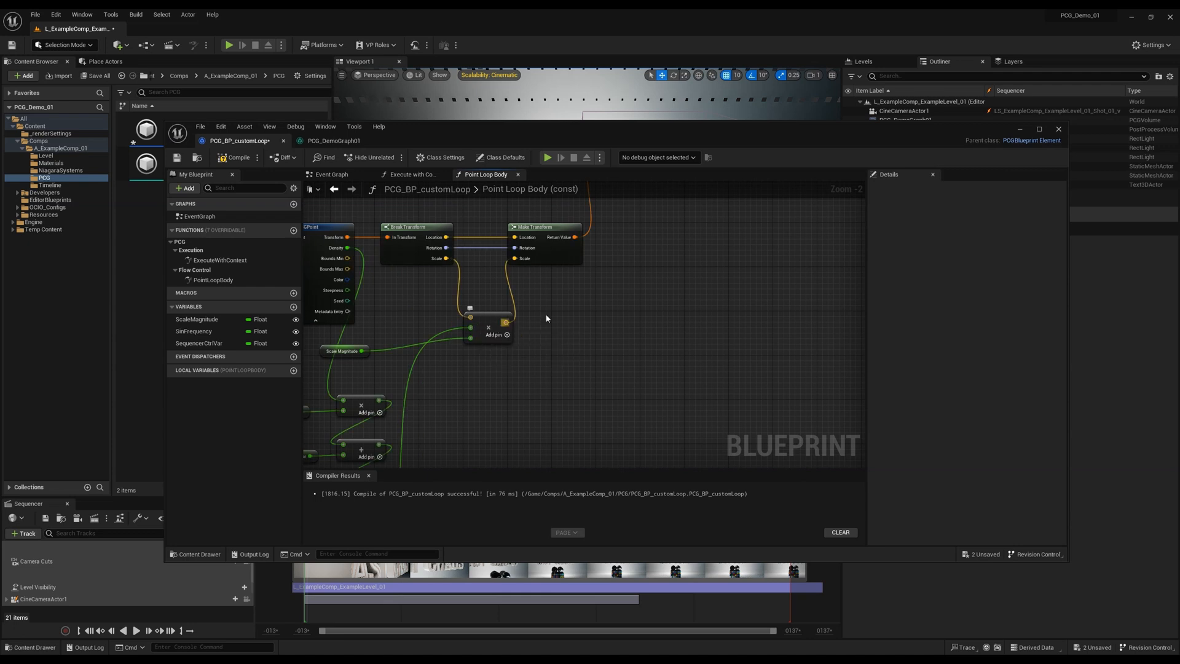
pyautogui.click(234, 157)
pyautogui.click(176, 157)
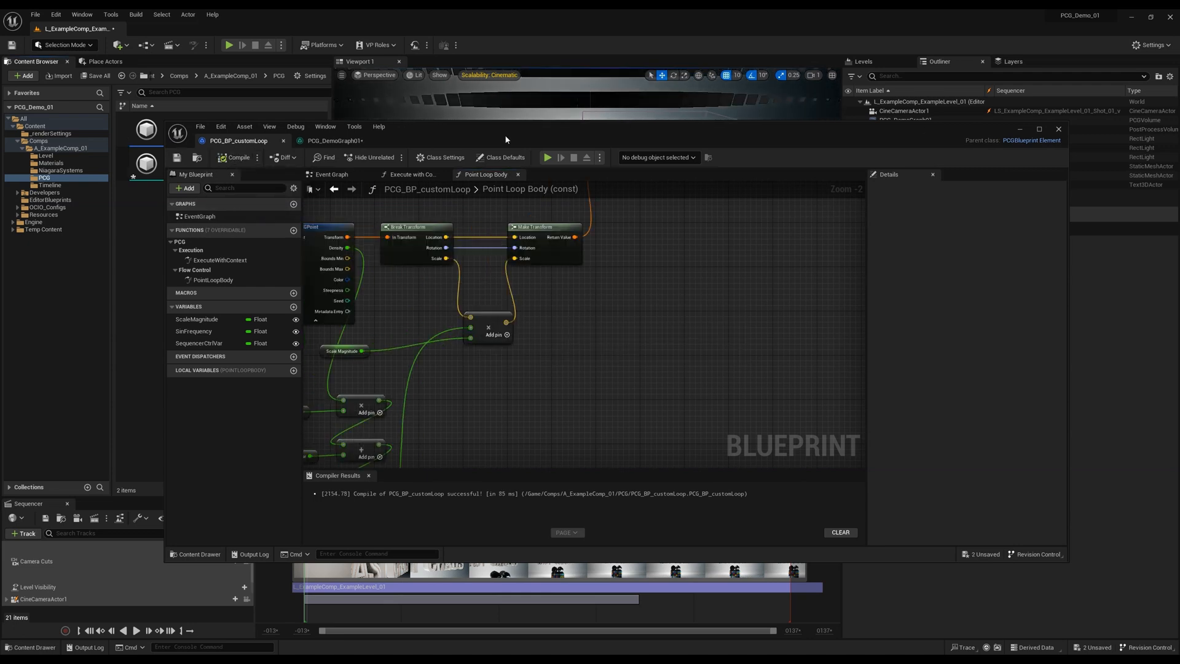
# In PCG_DemoGraph01, set PCG_BP_customLoop's Sin Frequency to 24 and Sequencer Ctrl Var to about -19.97.
pyautogui.click(335, 140)
pyautogui.moveTo(584, 121); pyautogui.dragTo(585, 355)
pyautogui.moveTo(591, 200)
pyautogui.mouseDown(button='right')
pyautogui.moveTo(566, 166)
pyautogui.moveTo(526, 149)
pyautogui.moveTo(488, 153)
pyautogui.moveTo(553, 171)
pyautogui.moveTo(671, 158)
pyautogui.moveTo(570, 155)
pyautogui.moveTo(587, 181)
pyautogui.mouseUp(button='right')
pyautogui.click(611, 448)
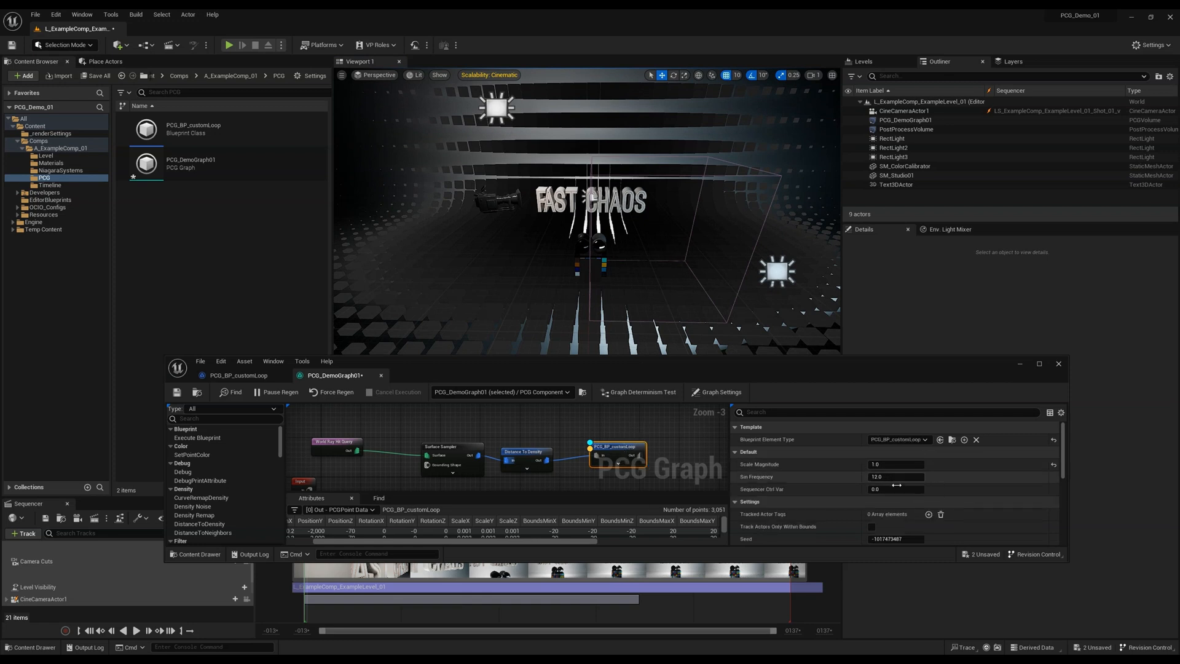
pyautogui.click(886, 477)
pyautogui.write('24')
pyautogui.press('Return')
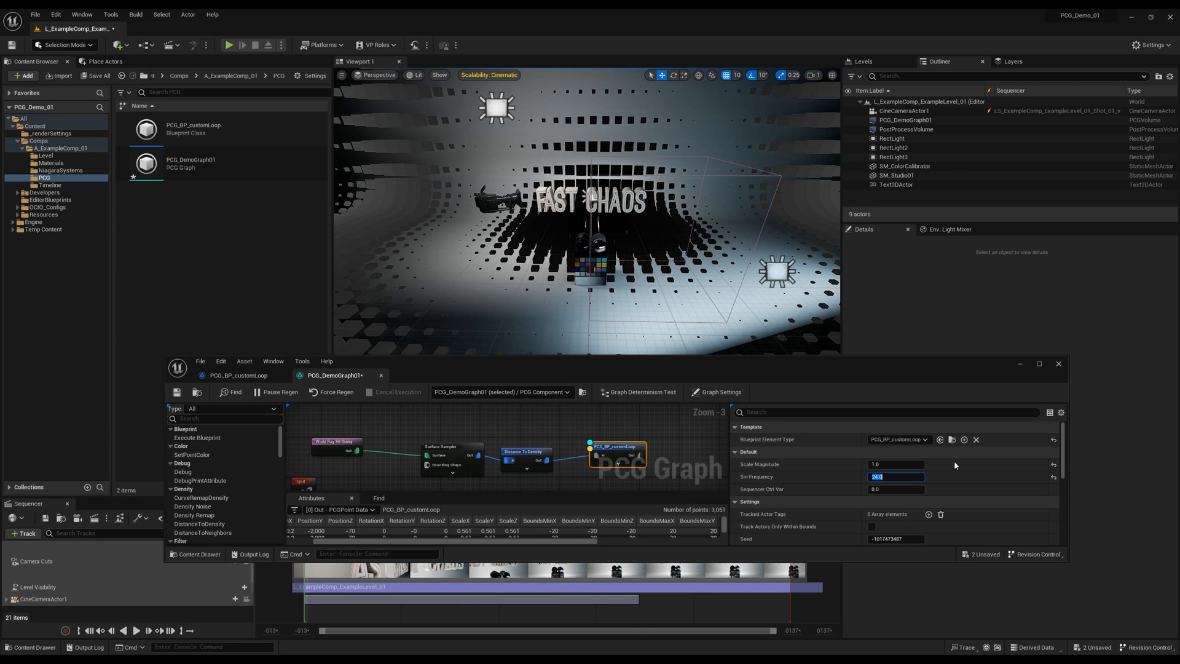
pyautogui.moveTo(878, 489)
pyautogui.mouseDown()
pyautogui.moveTo(911, 490)
pyautogui.moveTo(891, 490)
pyautogui.mouseUp()
# Add a Static Mesh Spawner node fed by the output of PCG_BP_customLoop.
pyautogui.moveTo(676, 447); pyautogui.dragTo(501, 430, button='right')
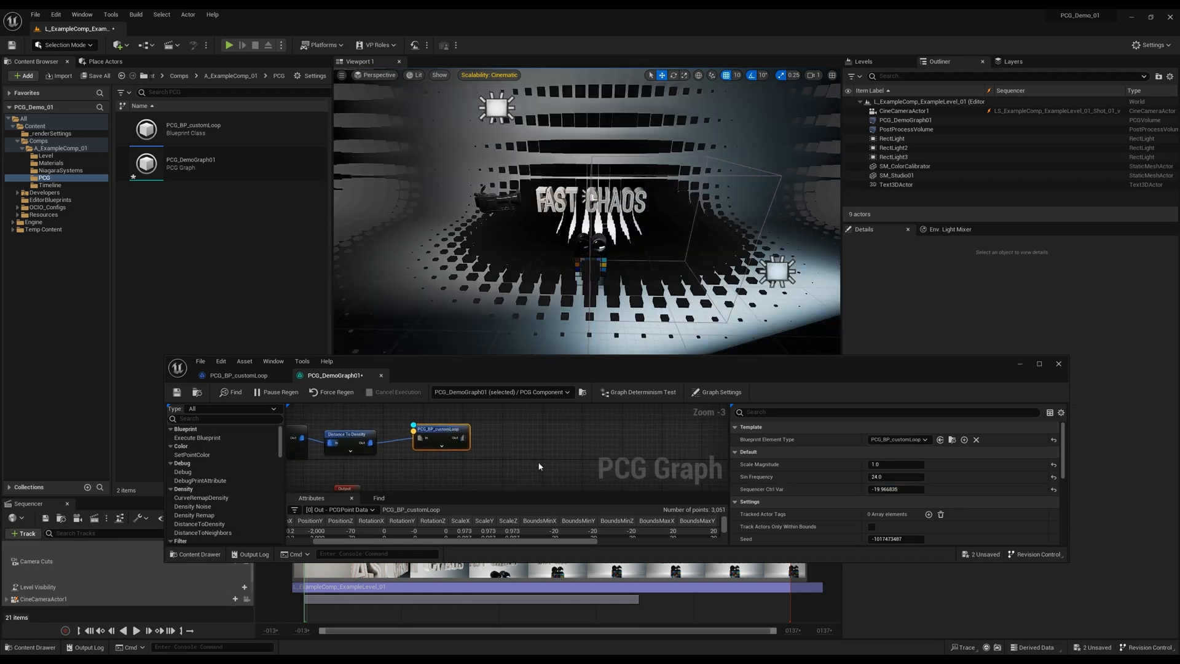
pyautogui.moveTo(460, 437); pyautogui.dragTo(499, 435)
pyautogui.write('sta')
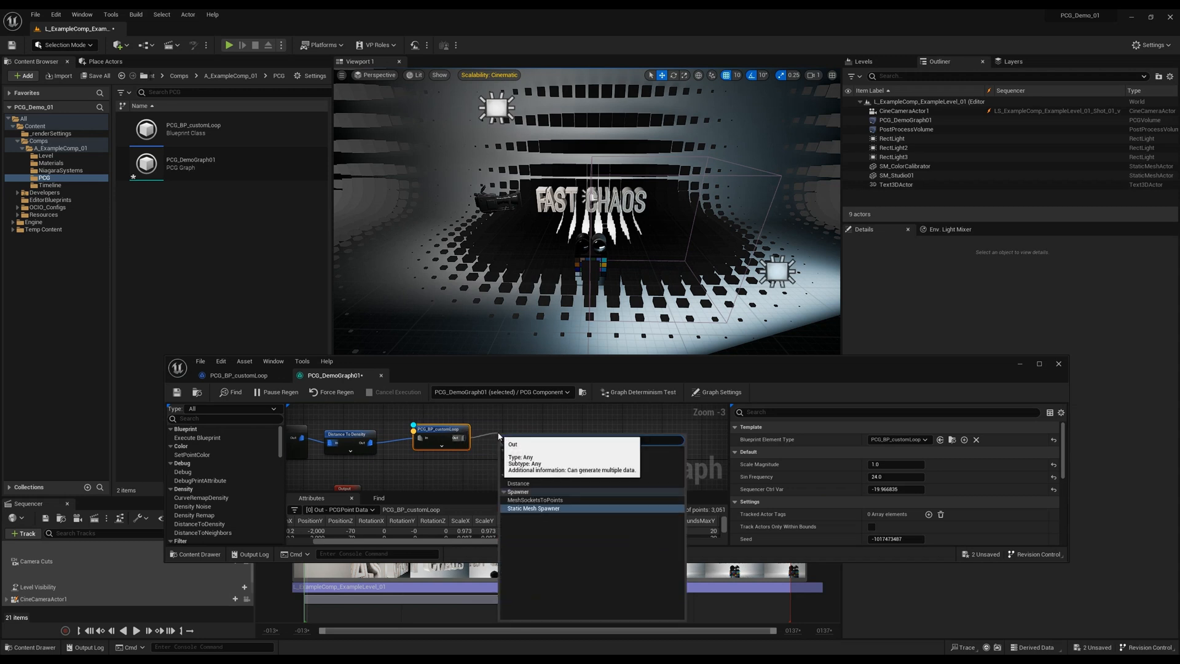
pyautogui.click(549, 500)
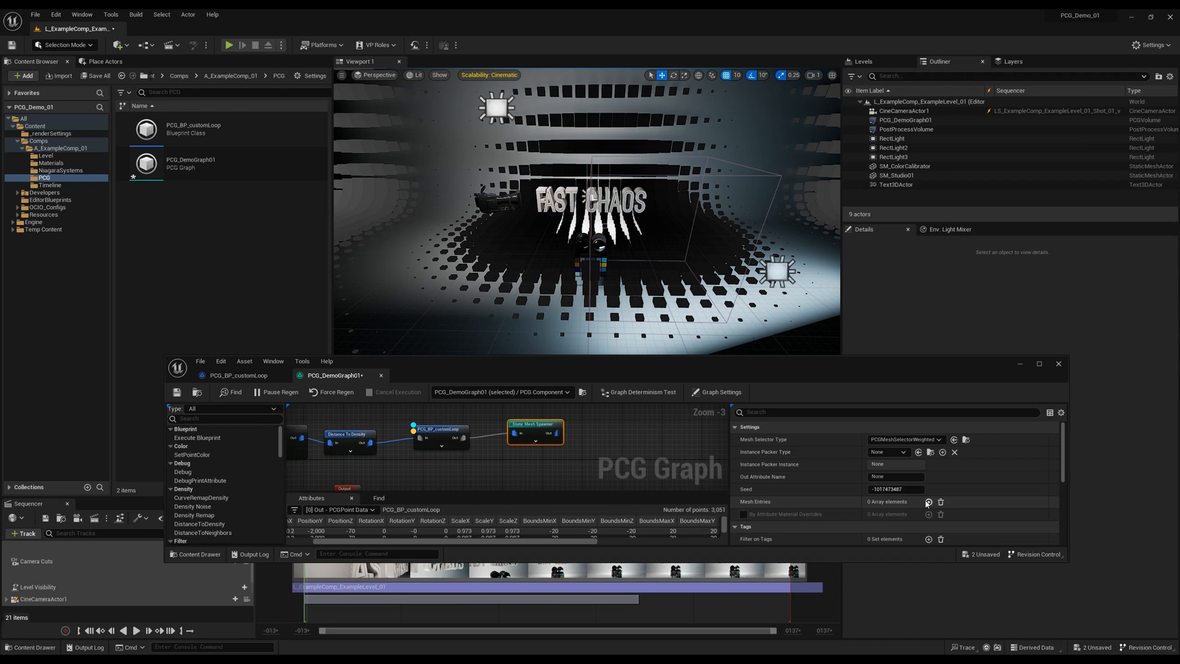
# Add a mesh entry to the Static Mesh Spawner and assign the sphere as its static mesh.
pyautogui.click(929, 503)
pyautogui.click(921, 515)
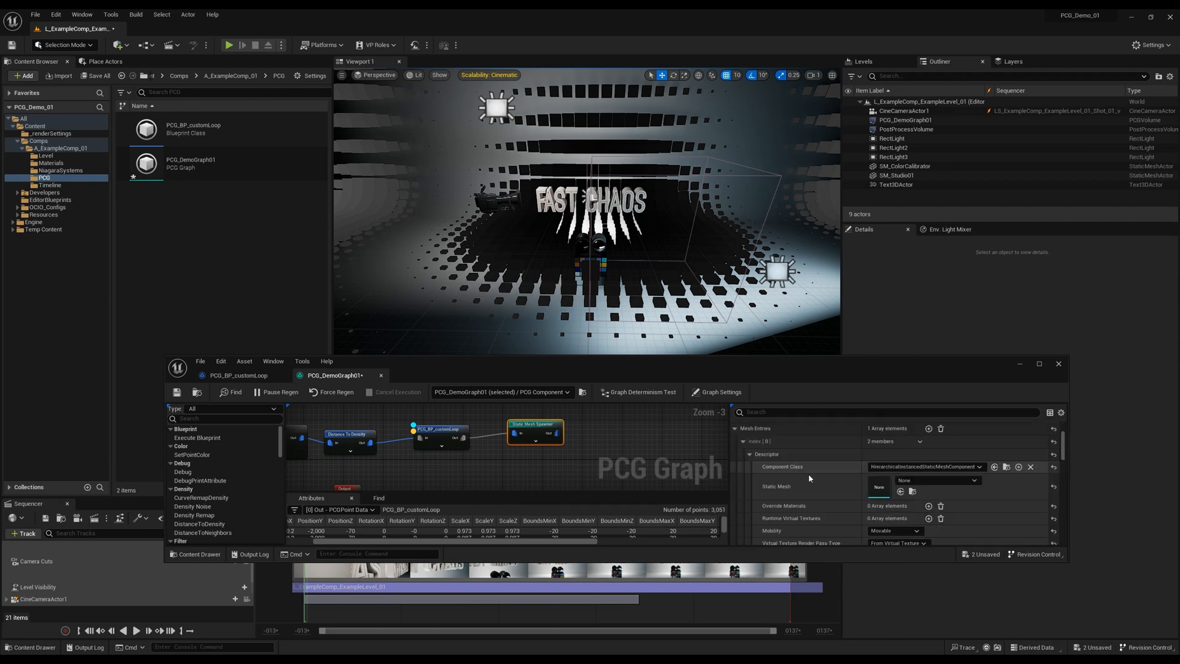
pyautogui.scroll(-2, 810, 474)
pyautogui.click(950, 450)
pyautogui.write('sphere')
pyautogui.press('Return')
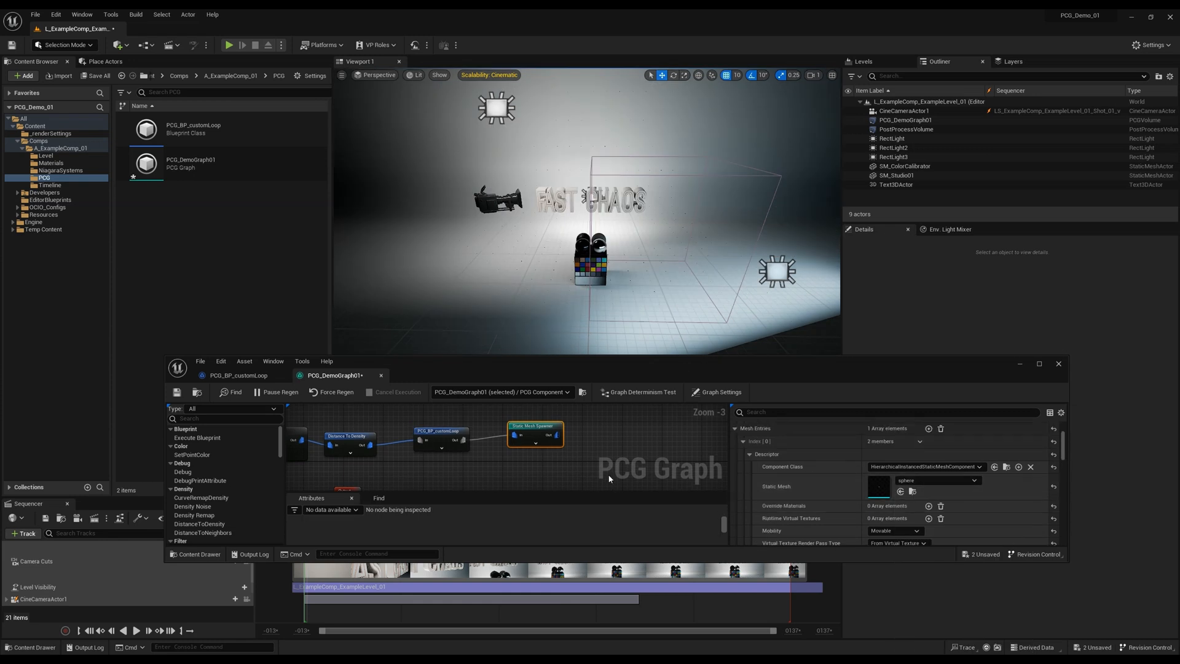
# Set PCG_BP_customLoop's Scale Magnitude to 30, trying 10 and 20 first.
pyautogui.click(448, 427)
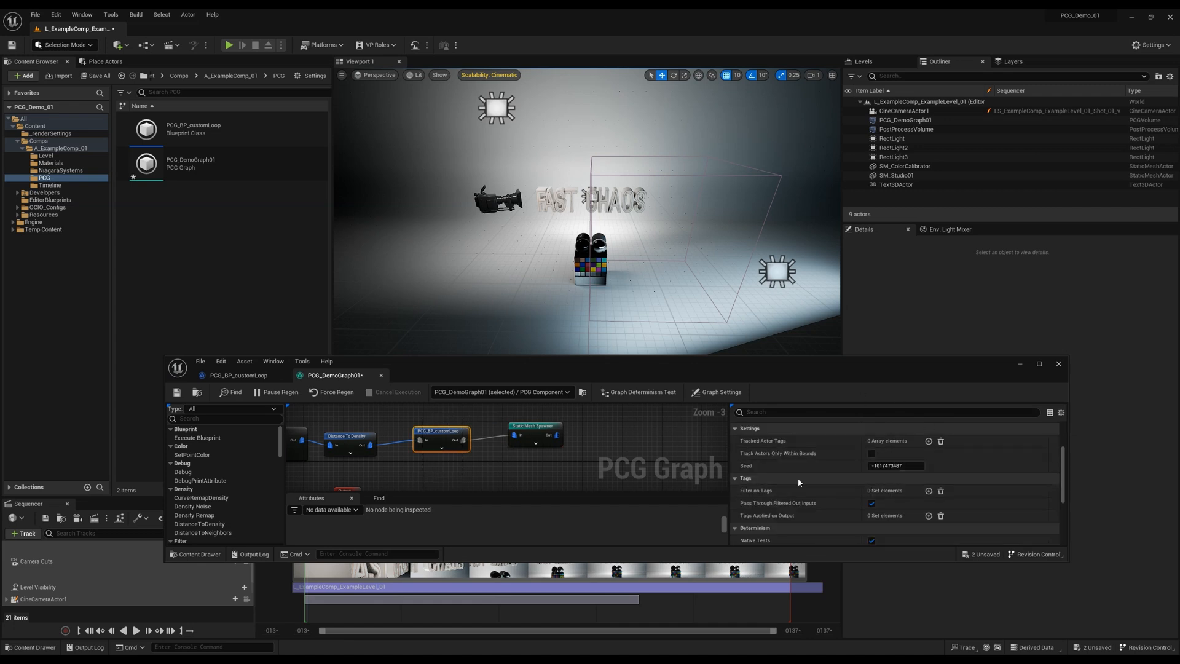
pyautogui.scroll(2, 811, 503)
pyautogui.click(883, 465)
pyautogui.write('10')
pyautogui.press('Return')
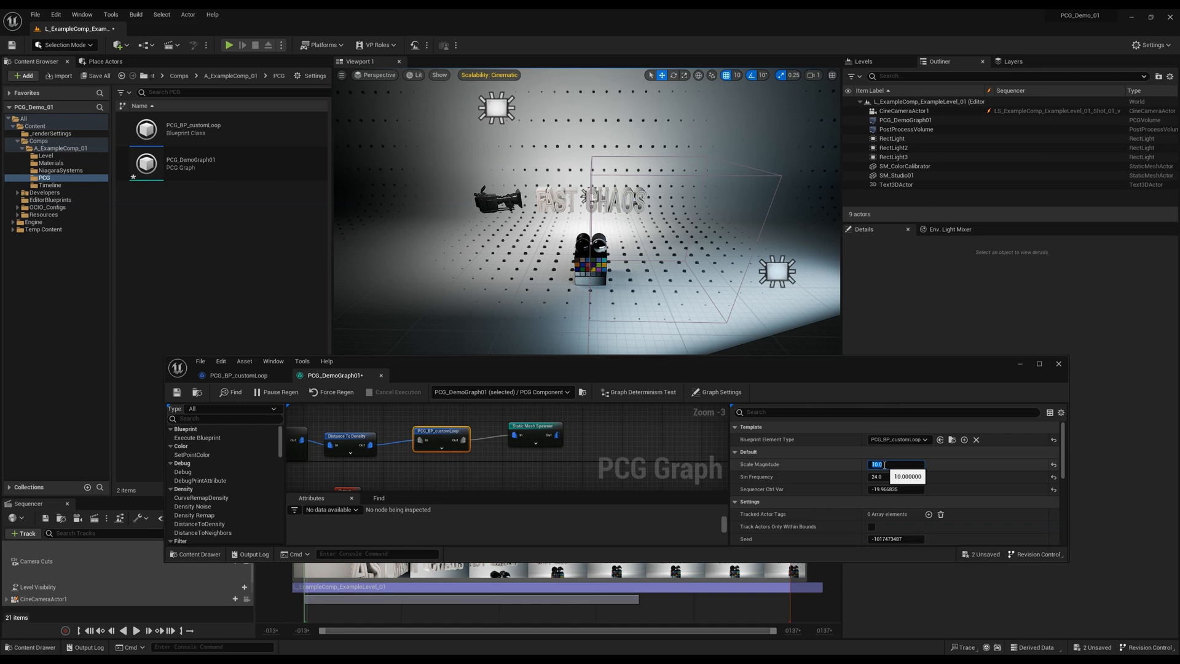
pyautogui.write('20')
pyautogui.press('Return')
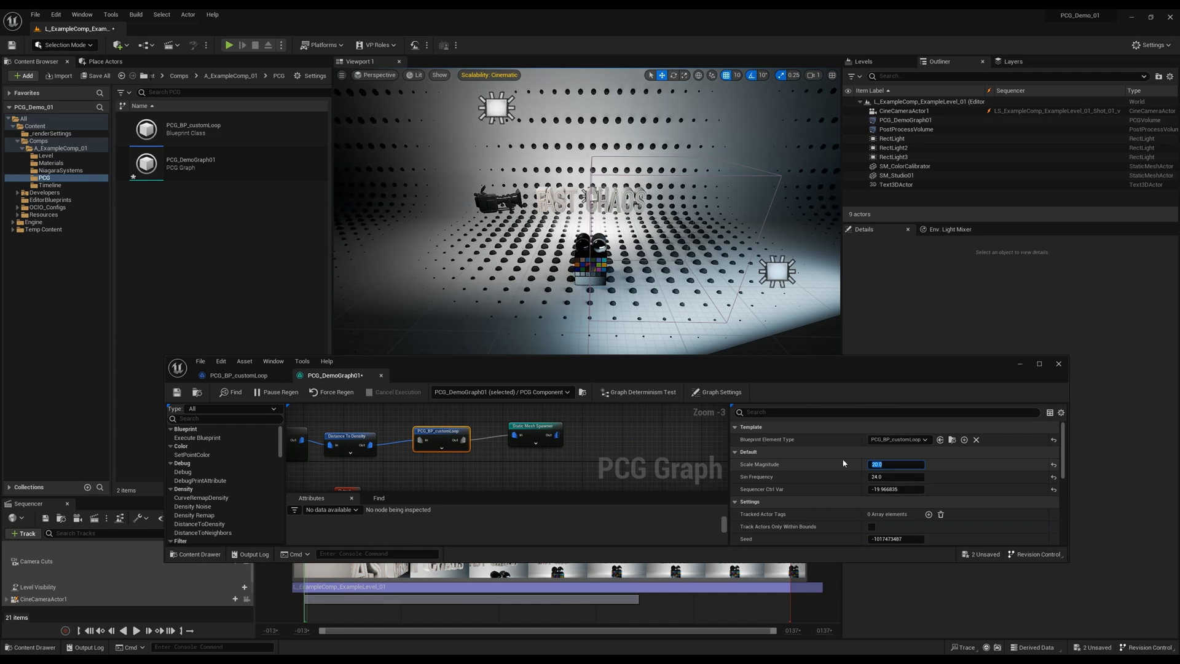
pyautogui.write('30')
pyautogui.press('Return')
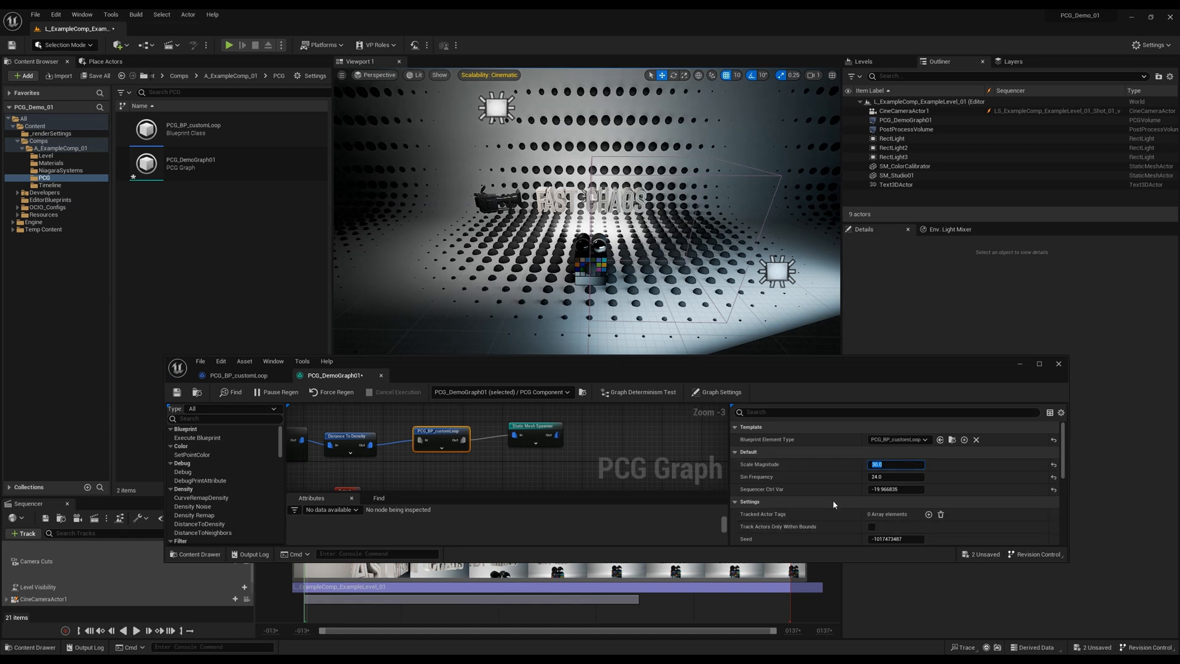
# Add an override material to the Static Mesh Spawner's sphere entry and assign MI_BasicShapeMaterial_BerkshireWhite to it.
pyautogui.click(534, 426)
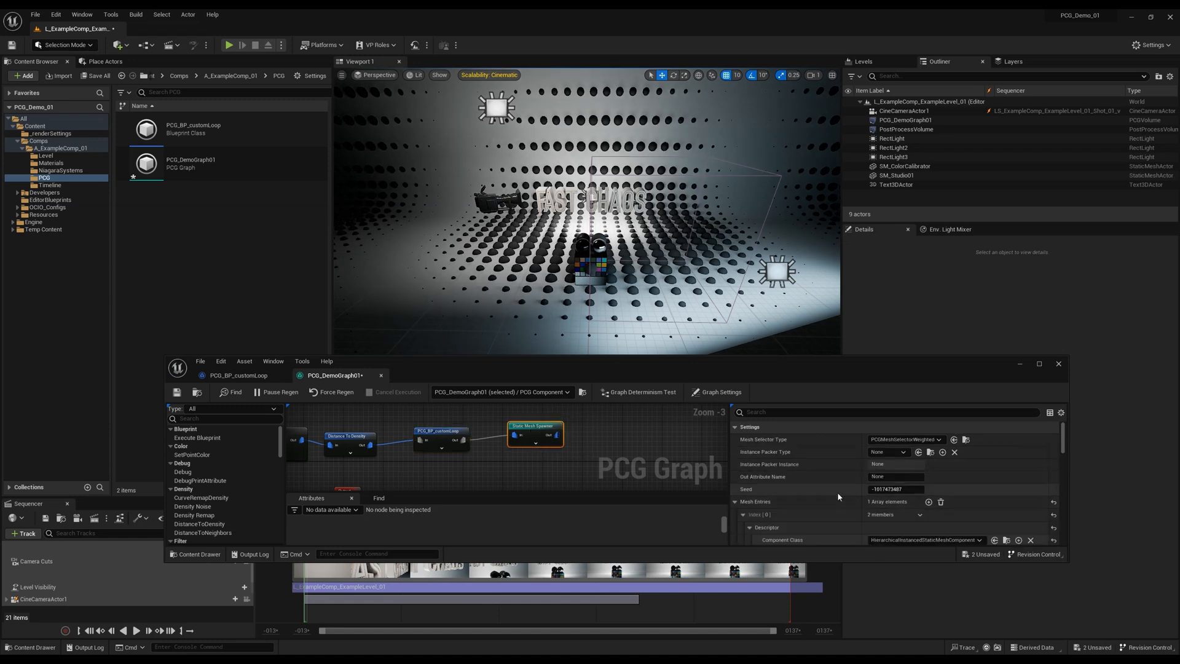
pyautogui.scroll(-3, 823, 476)
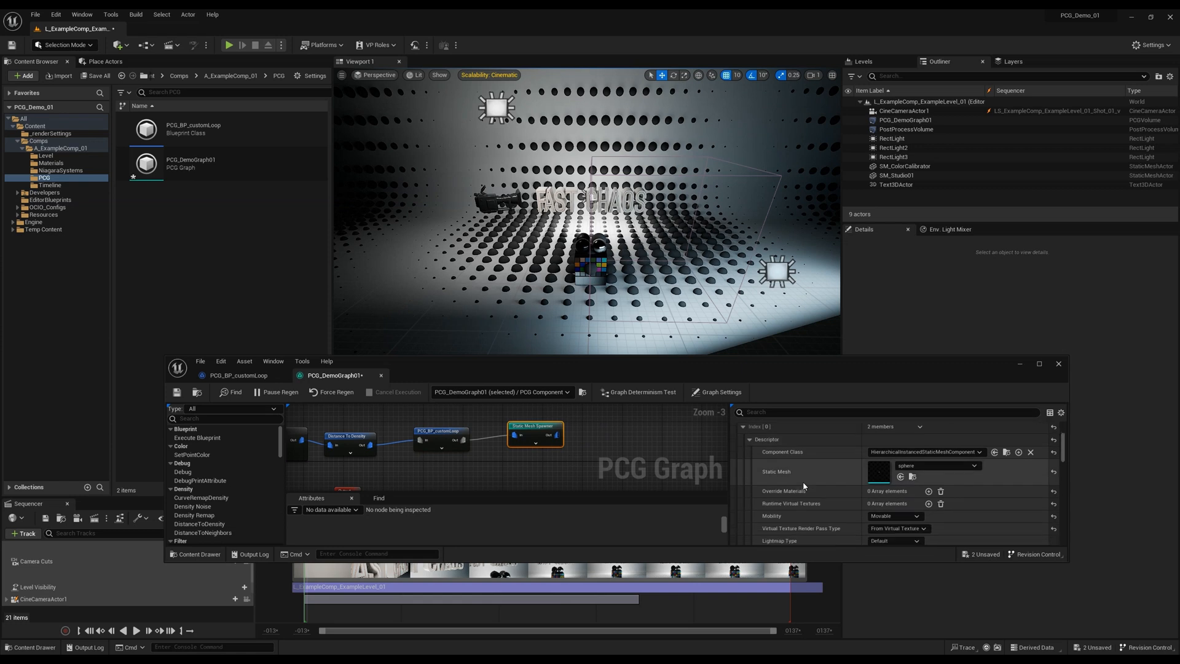
pyautogui.click(927, 491)
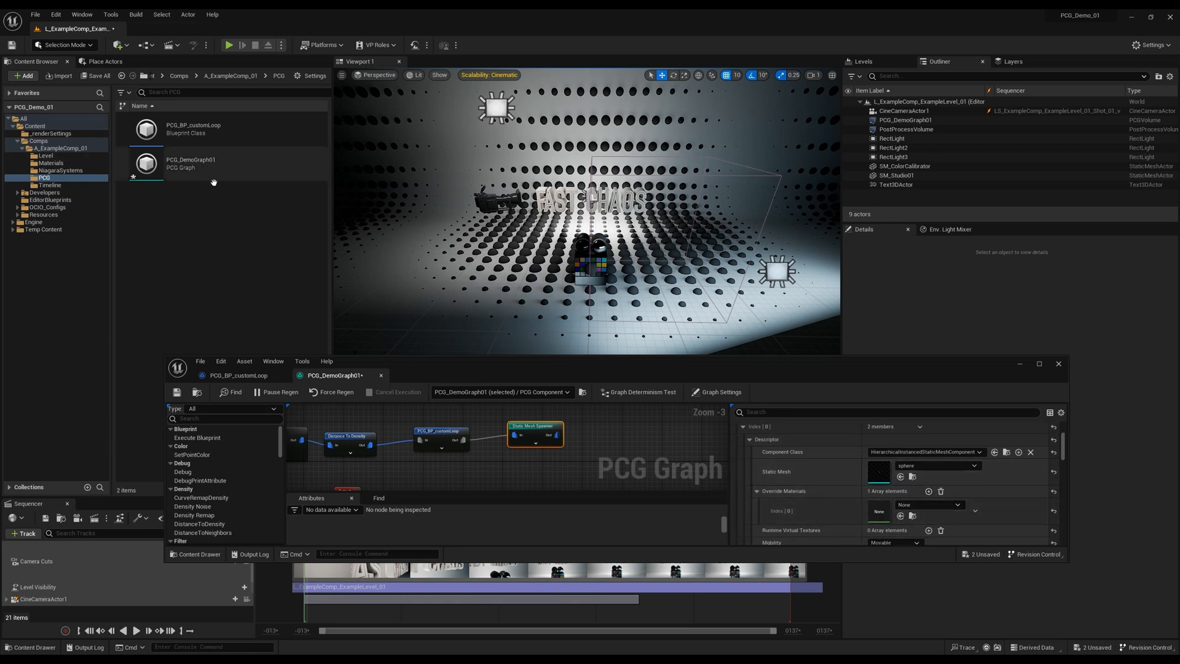
pyautogui.click(51, 163)
pyautogui.moveTo(232, 178); pyautogui.dragTo(903, 510)
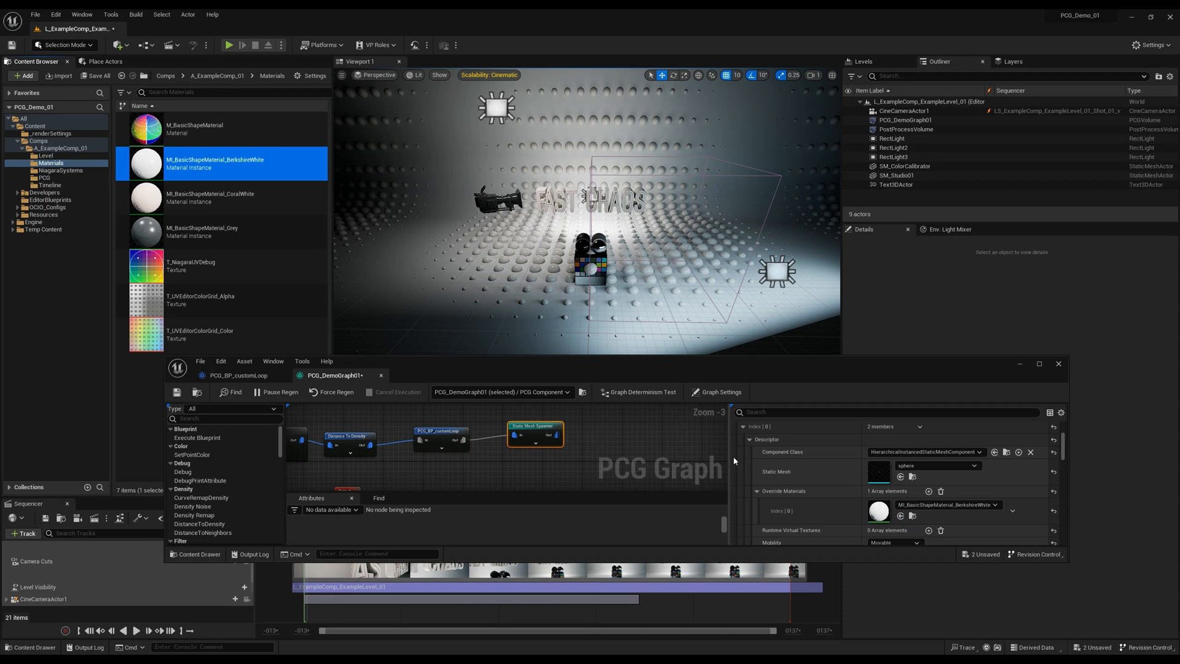
# Set PCG_BP_customLoop's Sequencer Ctrl Var to about -32.4 and close the graph editor.
pyautogui.click(442, 438)
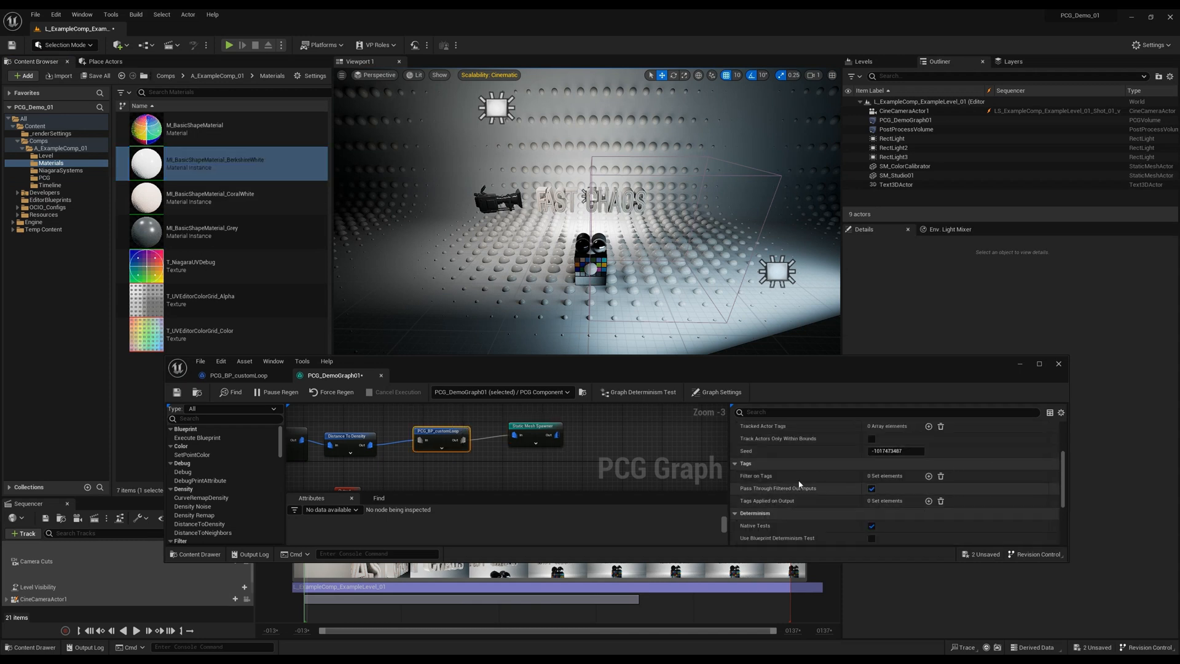
pyautogui.scroll(3, 861, 486)
pyautogui.moveTo(902, 489); pyautogui.dragTo(866, 489)
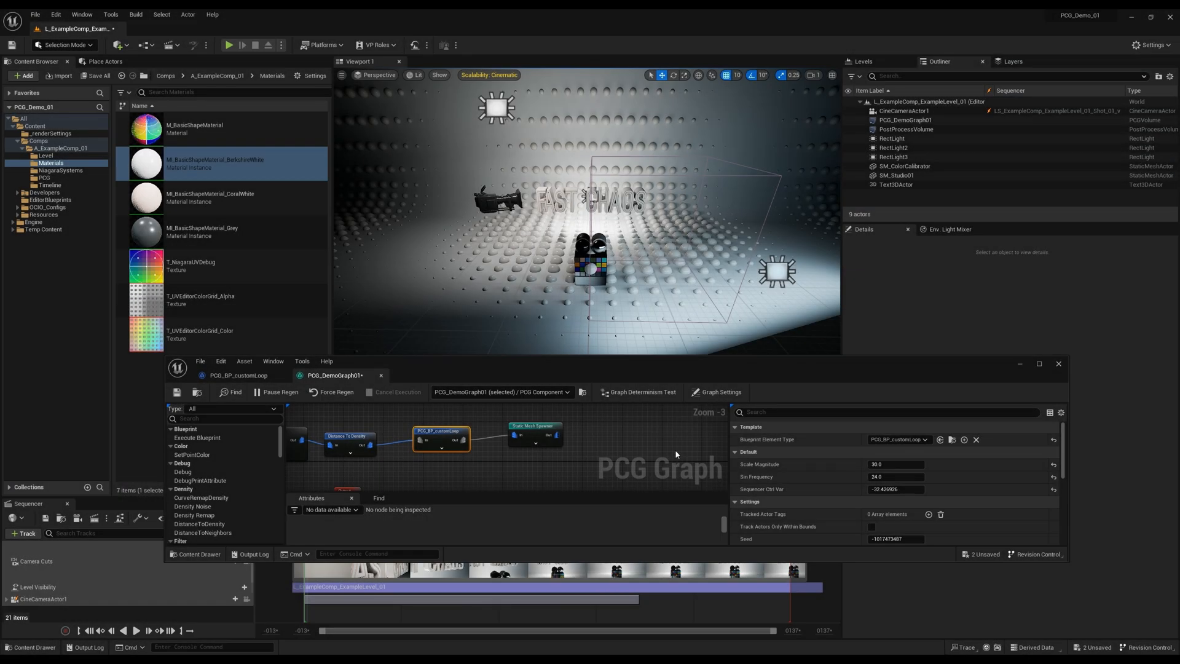
pyautogui.click(1060, 363)
# Create an Actor Blueprint class named BP_PCGPulses in the PCG folder.
pyautogui.click(44, 177)
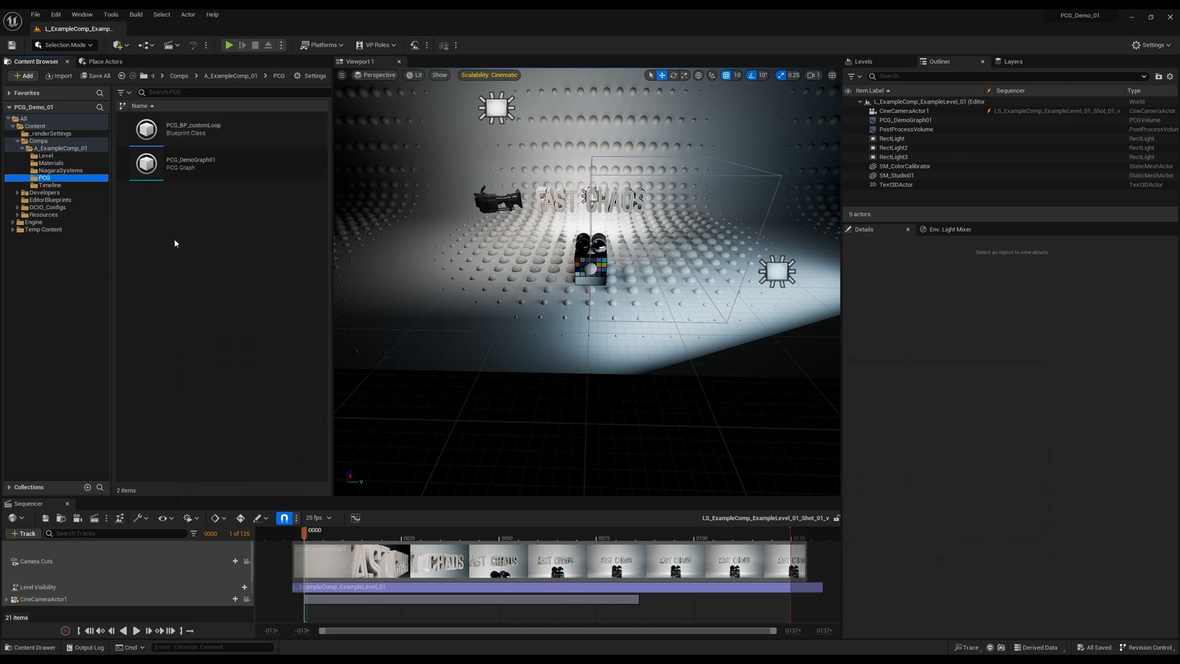
pyautogui.rightClick(175, 240)
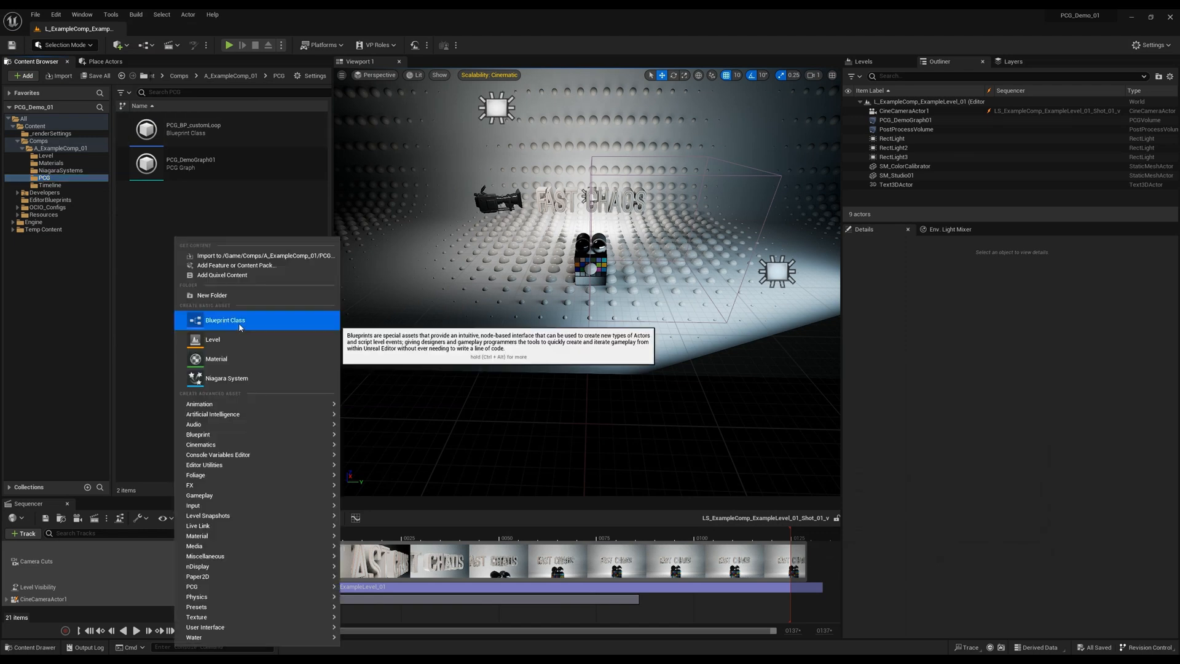
pyautogui.click(238, 323)
pyautogui.click(510, 246)
pyautogui.write('BP_PCGPulses')
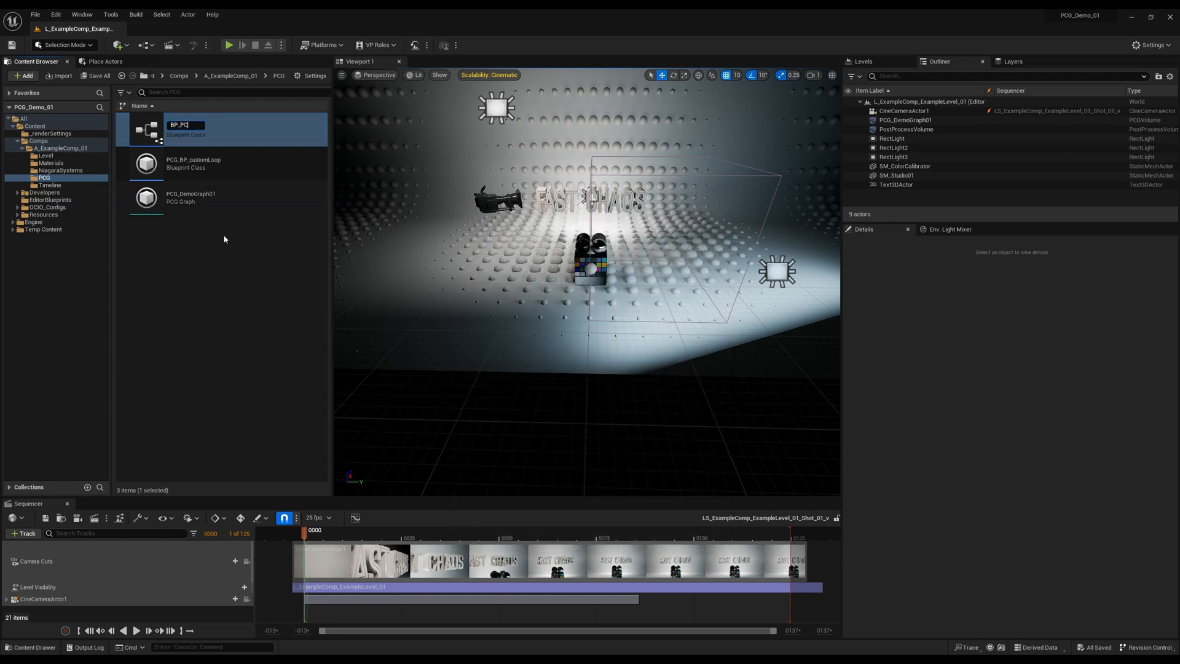
pyautogui.press('Return')
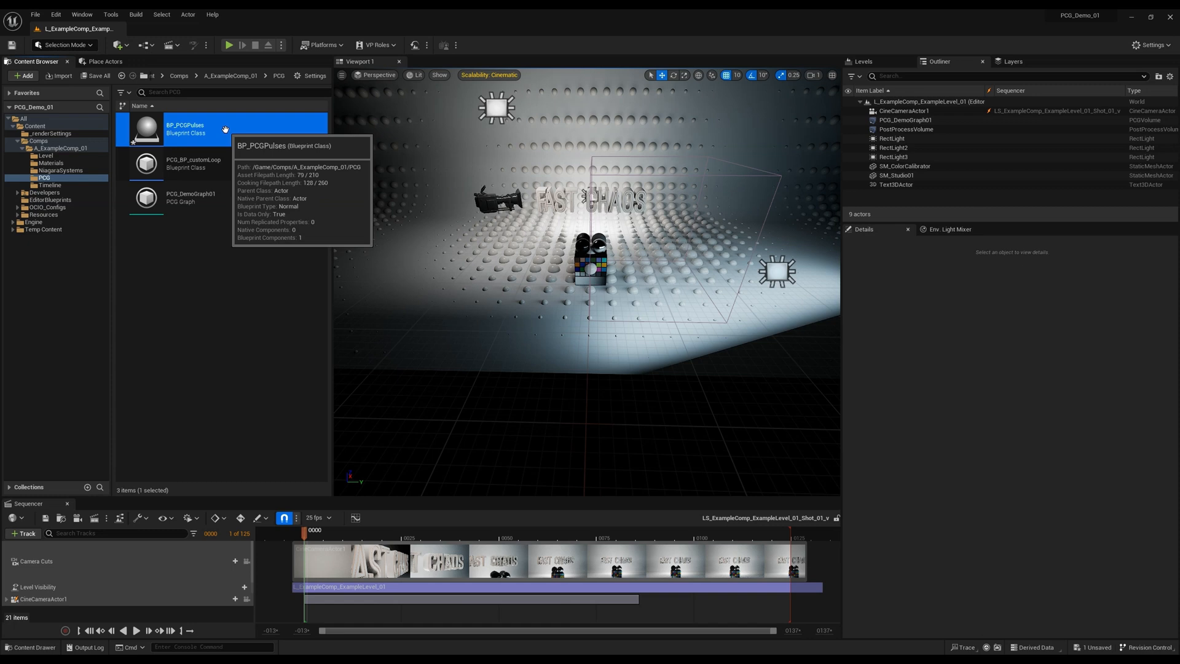
# Open BP_PCGPulses and add a PCG component and a Box collision component to it.
pyautogui.doubleClick(225, 129)
pyautogui.click(284, 224)
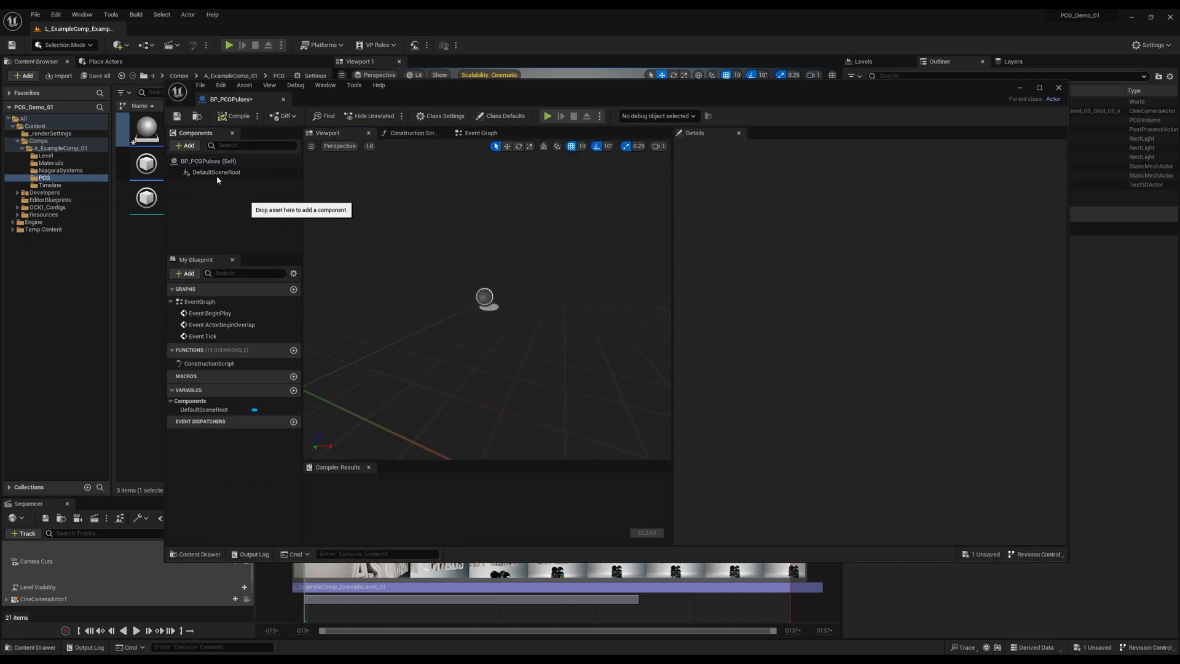
pyautogui.click(190, 146)
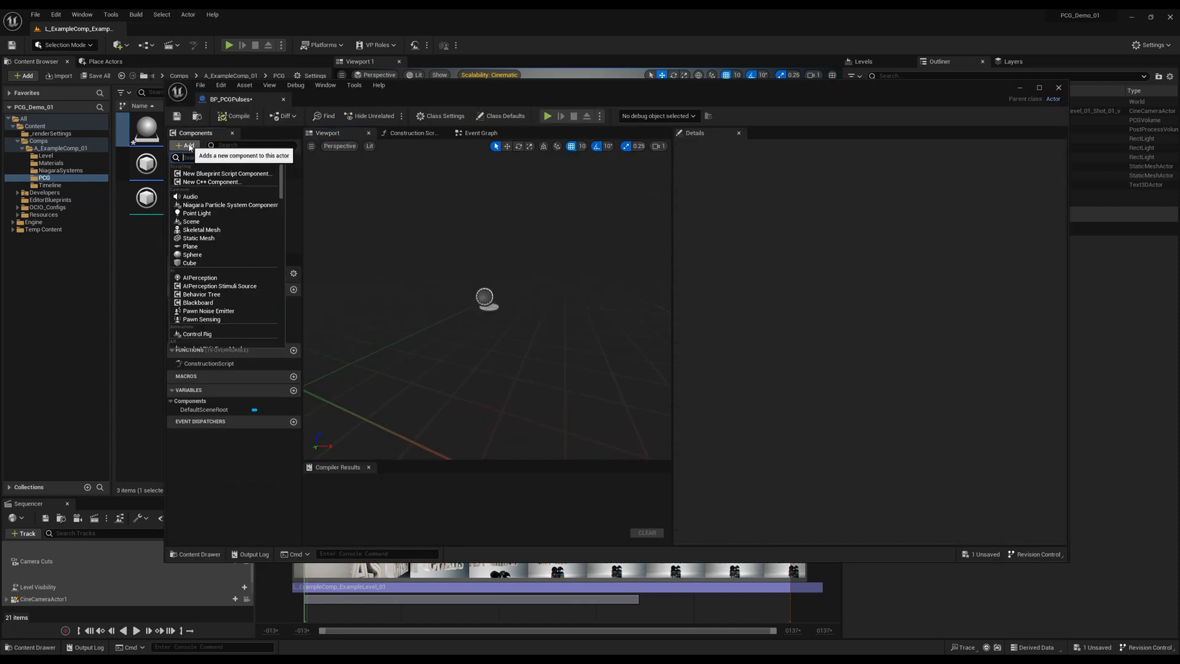
pyautogui.write('pc')
pyautogui.press('Return')
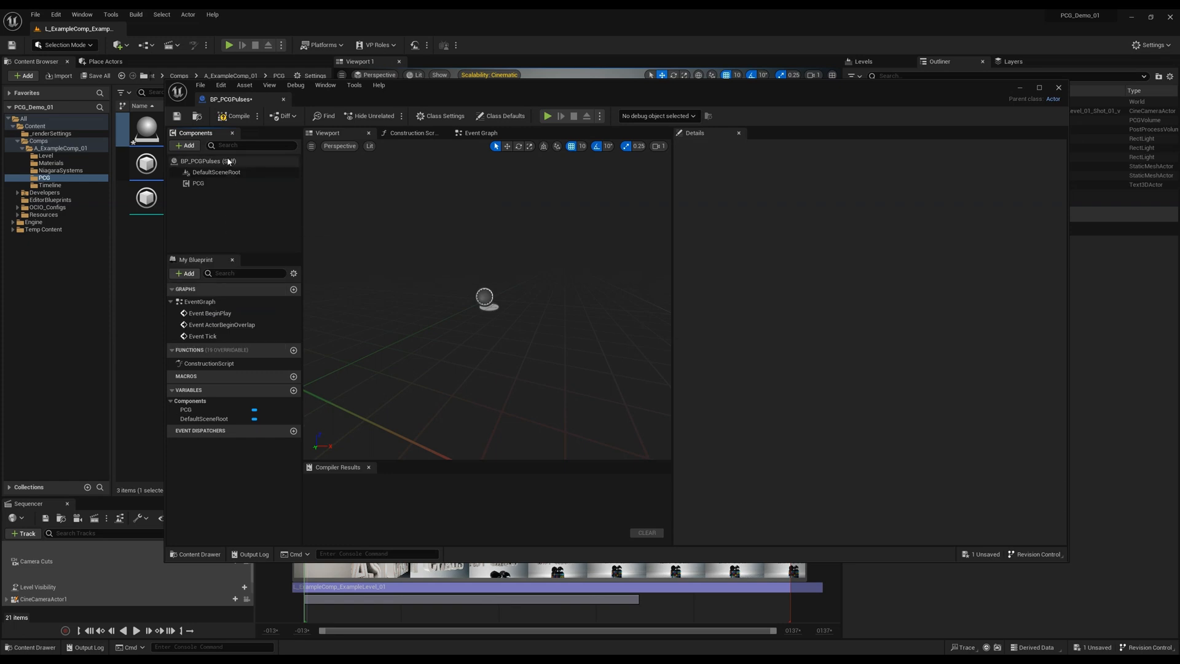
pyautogui.click(187, 146)
pyautogui.write('box')
pyautogui.press('Return')
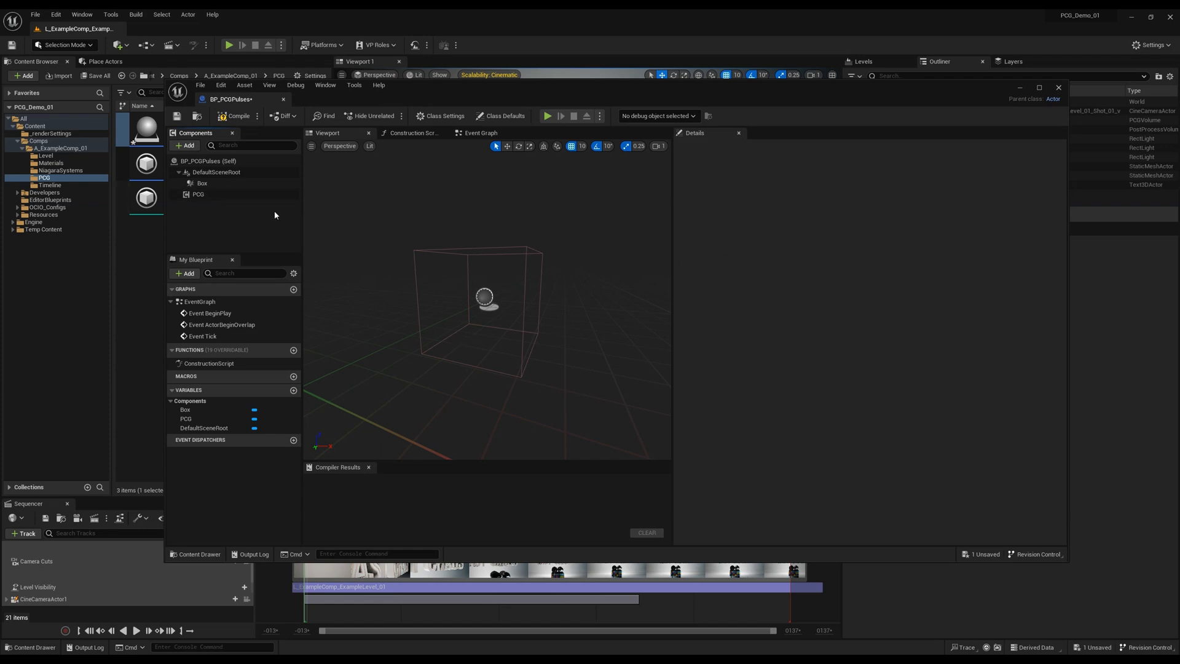
# Assign PCG_DemoGraph01 as the PCG component's graph, and compile, save and close BP_PCGPulses.
pyautogui.click(203, 195)
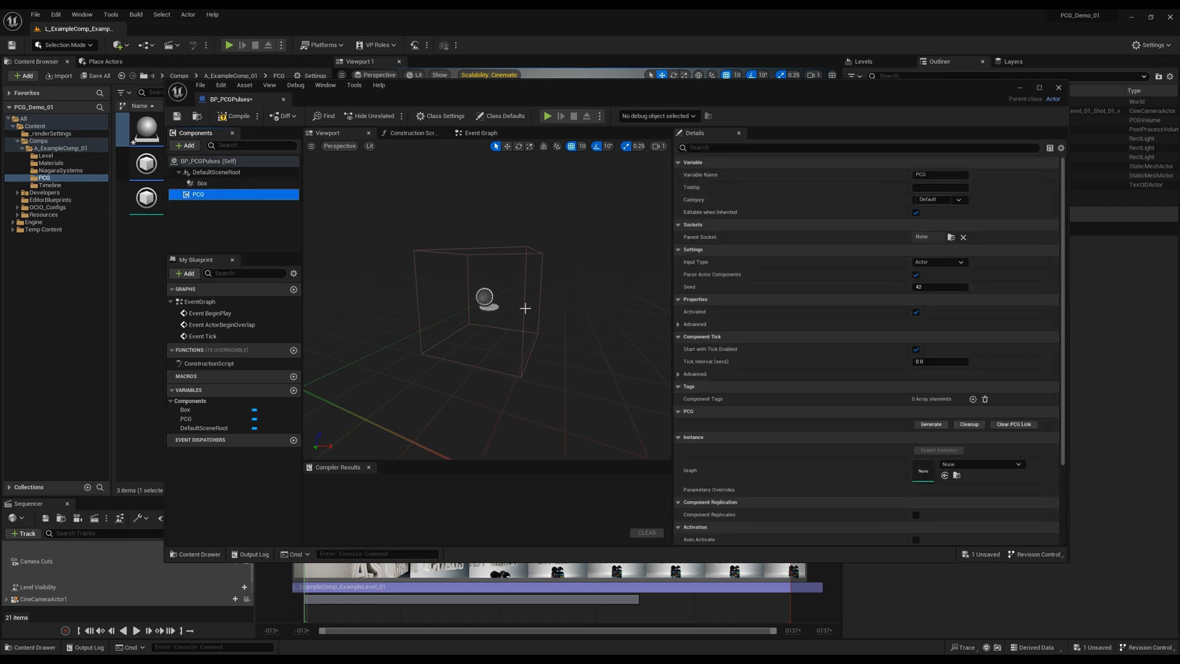
pyautogui.click(203, 183)
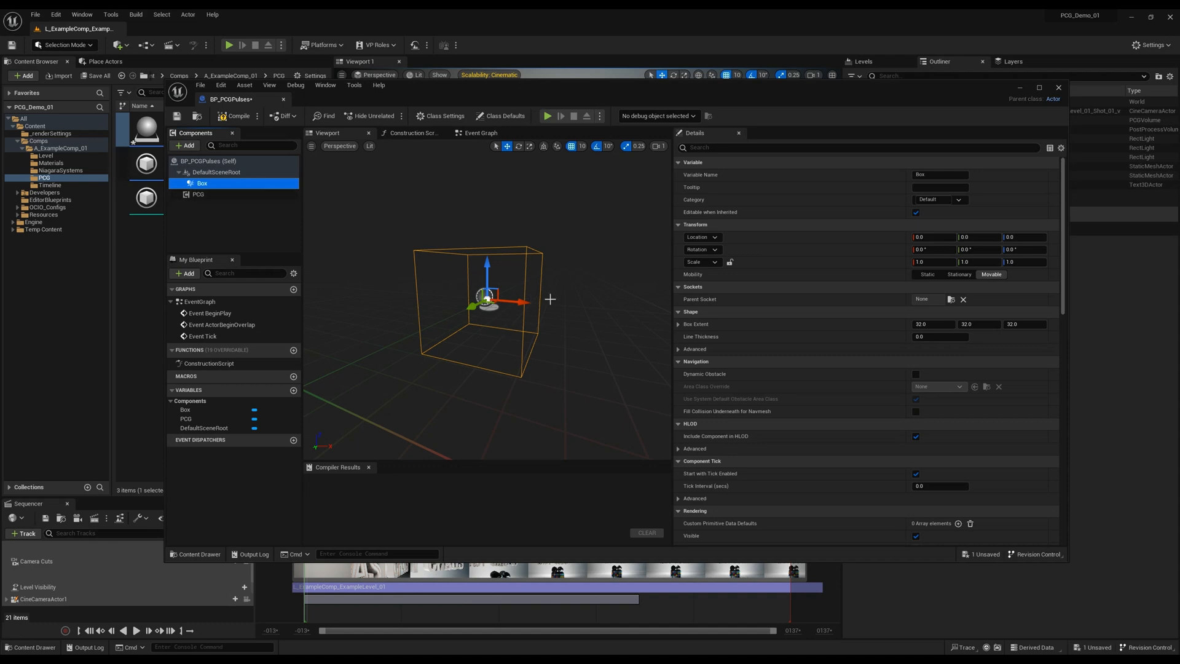
pyautogui.click(197, 194)
pyautogui.click(200, 184)
pyautogui.click(194, 195)
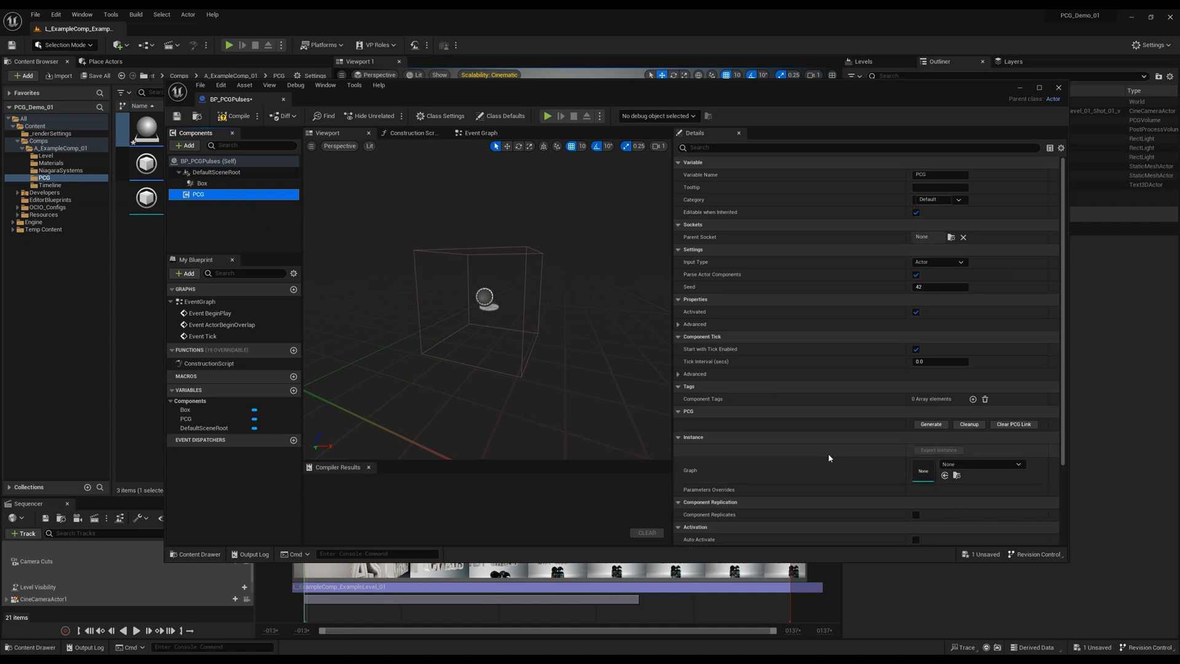
pyautogui.scroll(-1, 827, 452)
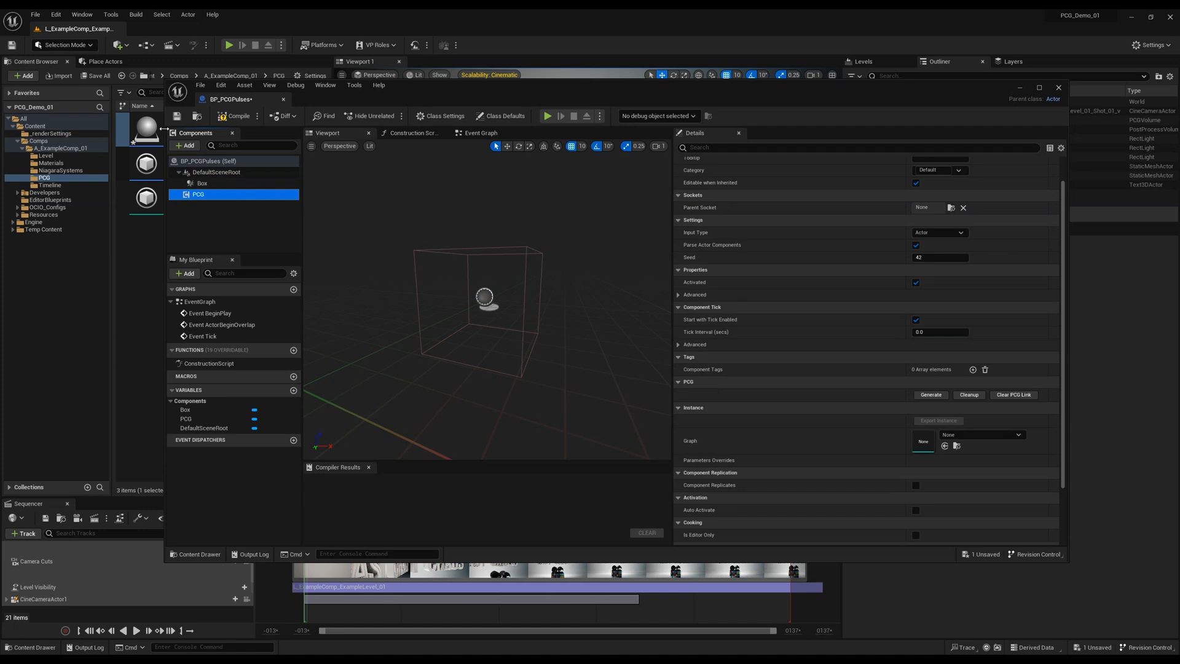
pyautogui.moveTo(164, 128); pyautogui.dragTo(347, 129)
pyautogui.moveTo(182, 199); pyautogui.dragTo(976, 444)
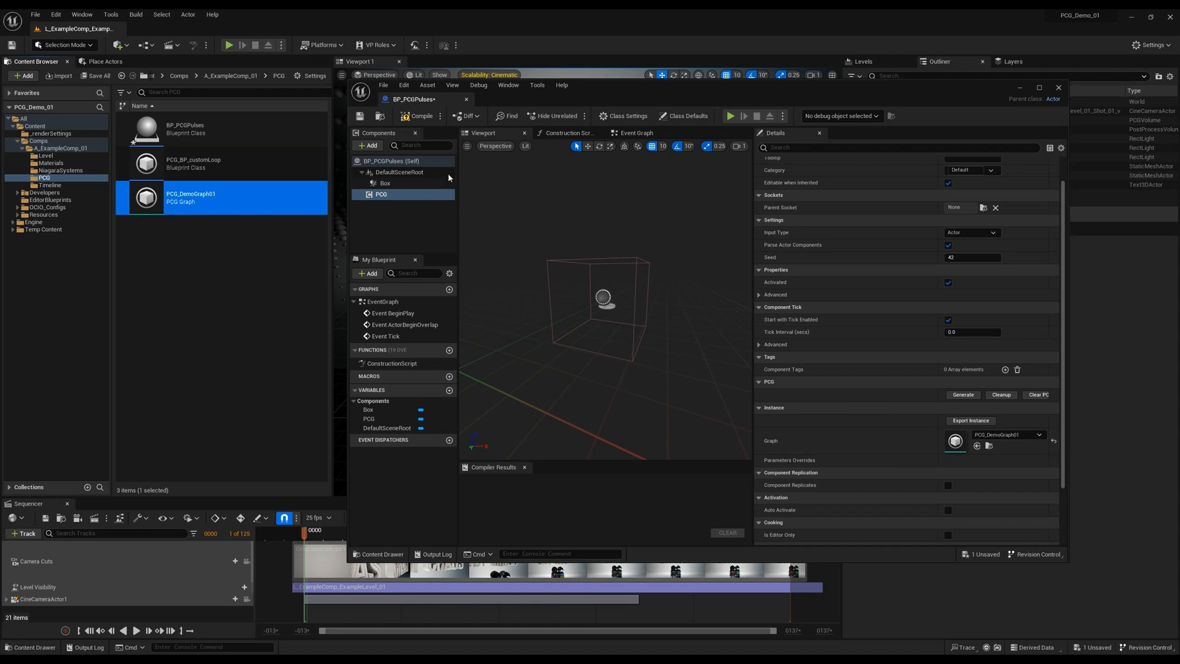
pyautogui.click(406, 117)
pyautogui.click(361, 116)
pyautogui.click(1058, 88)
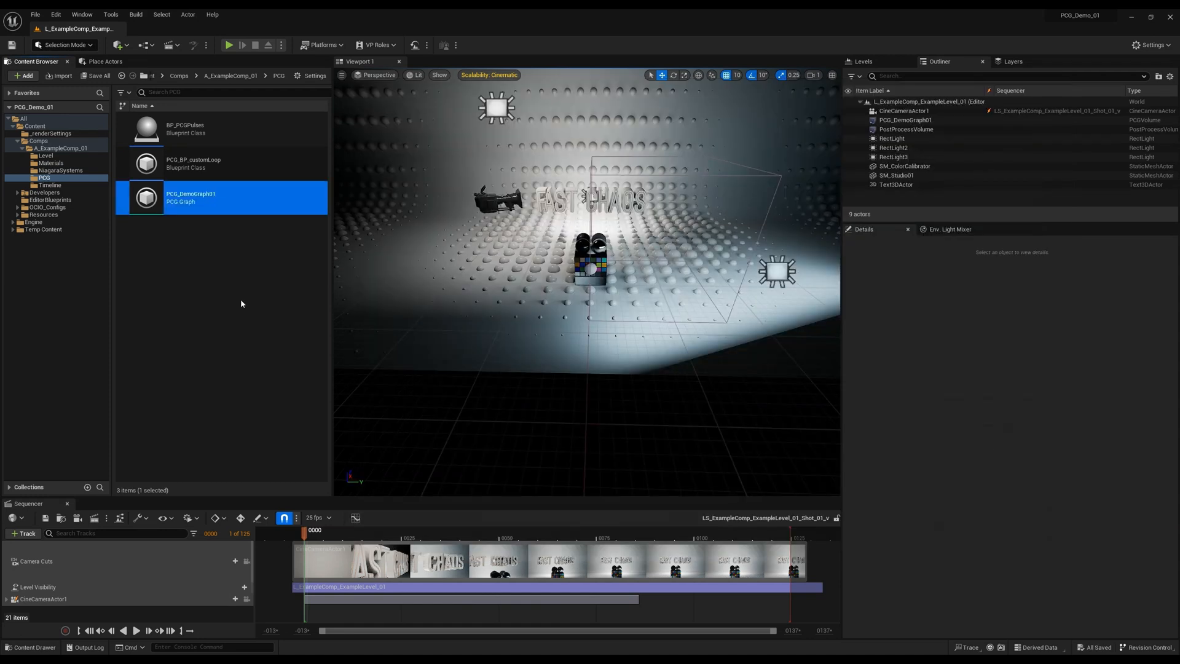
# Delete the PCG_DemoGraph01 volume from the level and place a BP_PCGPulses actor in the scene instead.
pyautogui.click(906, 121)
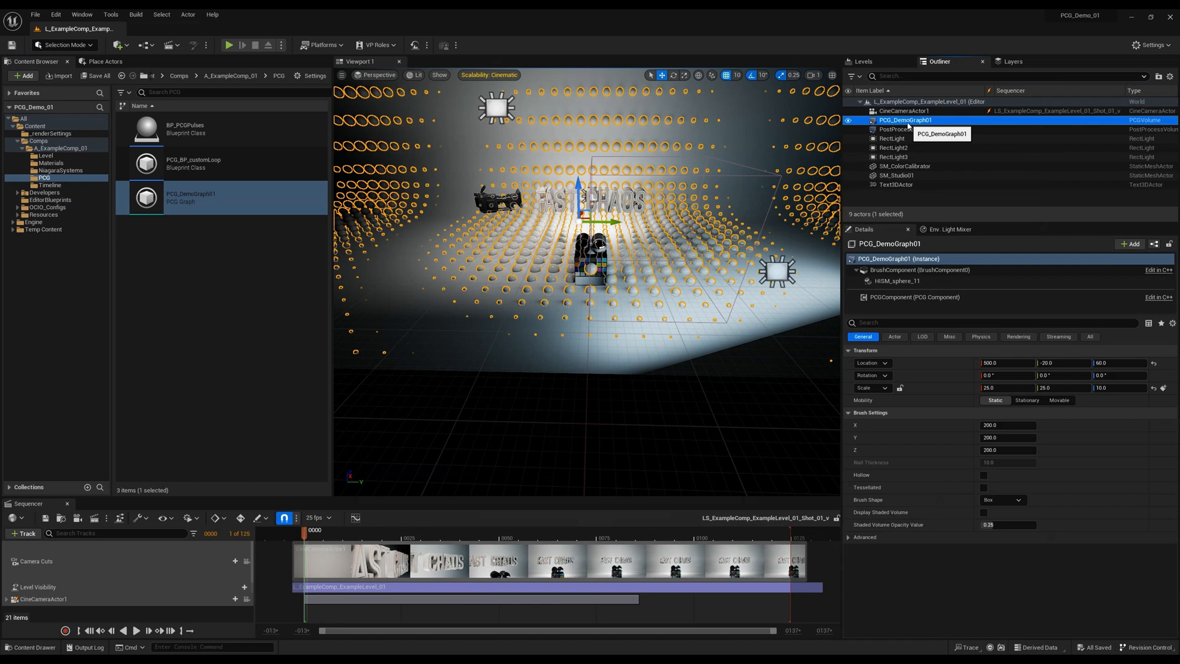
pyautogui.press('Delete')
pyautogui.click(213, 250)
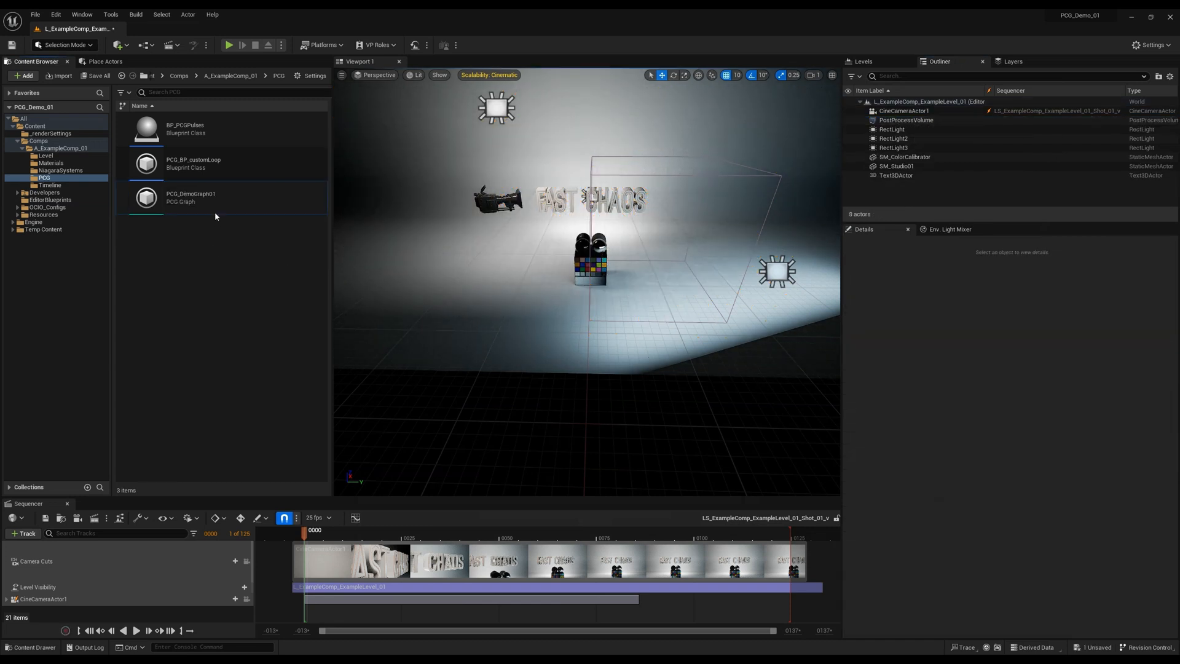
pyautogui.moveTo(182, 129); pyautogui.dragTo(560, 263)
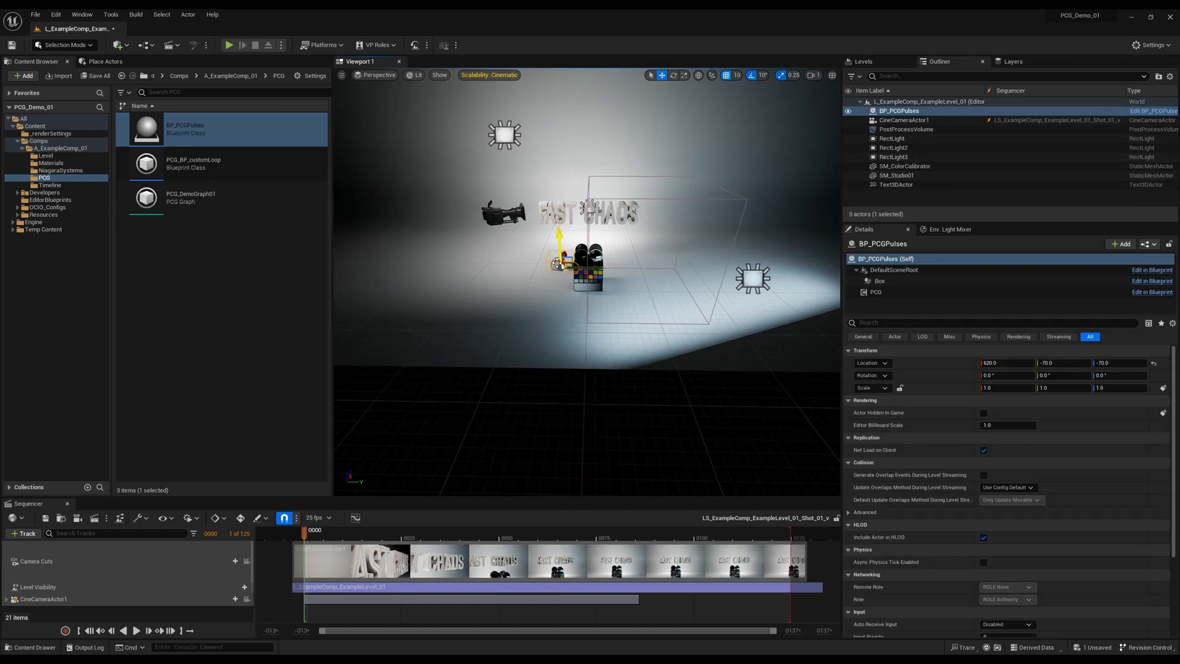
# Set the Box component's extent in BP_PCGPulses to 2000 on all three axes and compile the Blueprint.
pyautogui.doubleClick(184, 131)
pyautogui.click(385, 183)
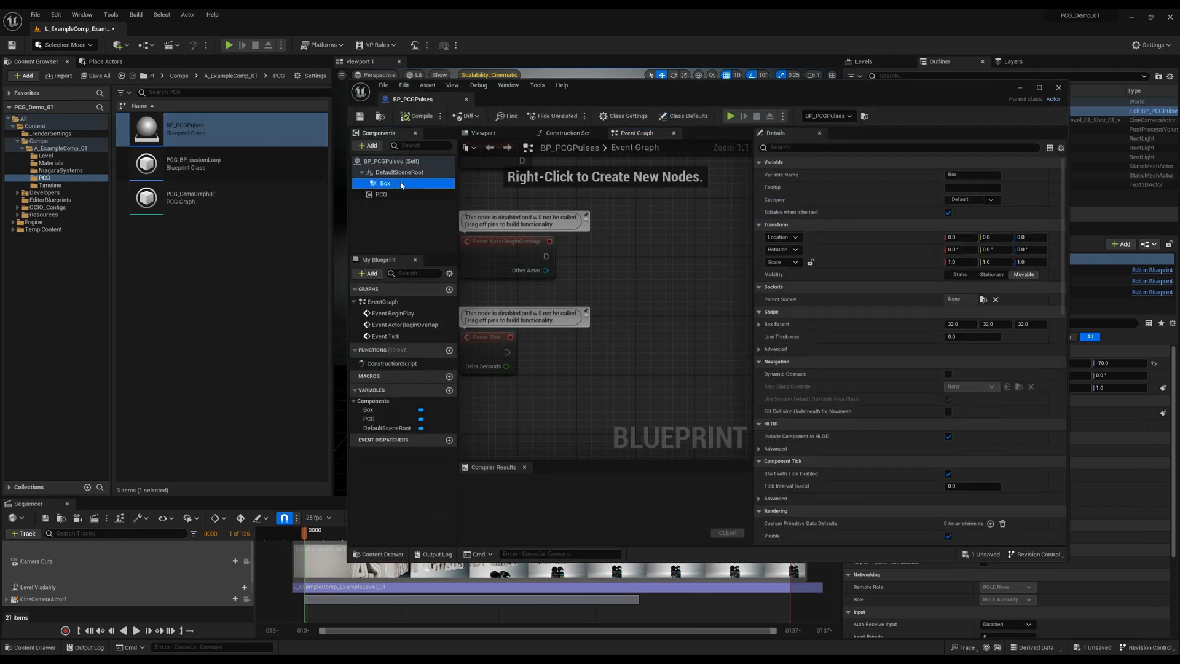
pyautogui.click(959, 324)
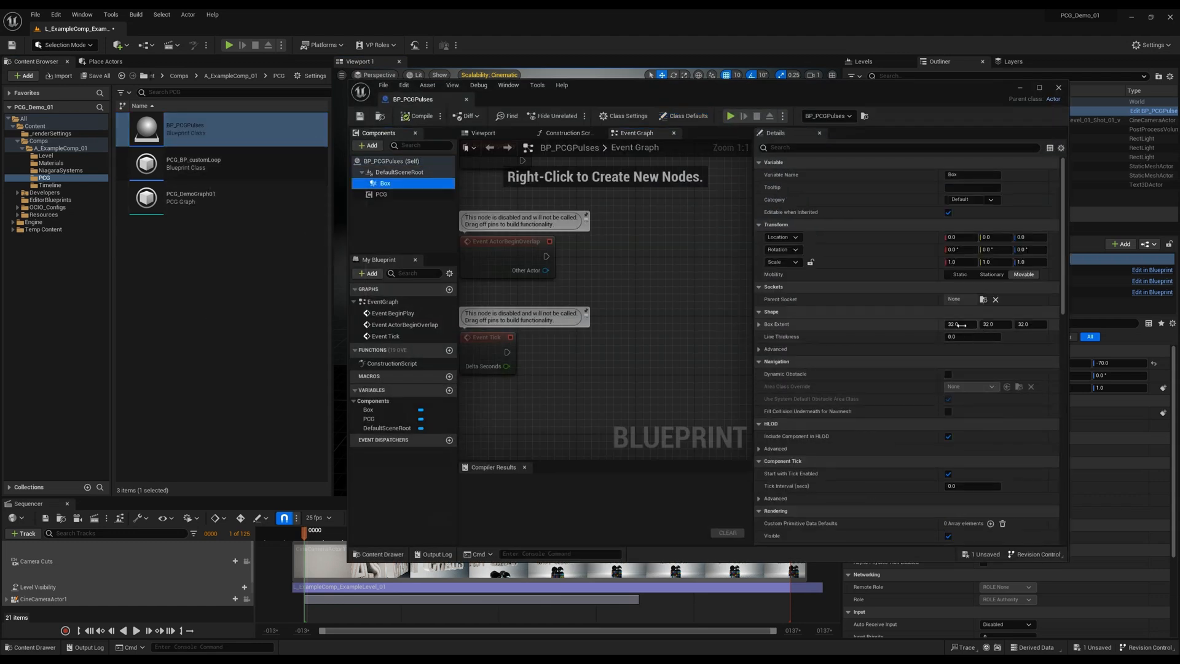
pyautogui.write('2000')
pyautogui.press('Tab')
pyautogui.write('2000')
pyautogui.press('Tab')
pyautogui.write('200')
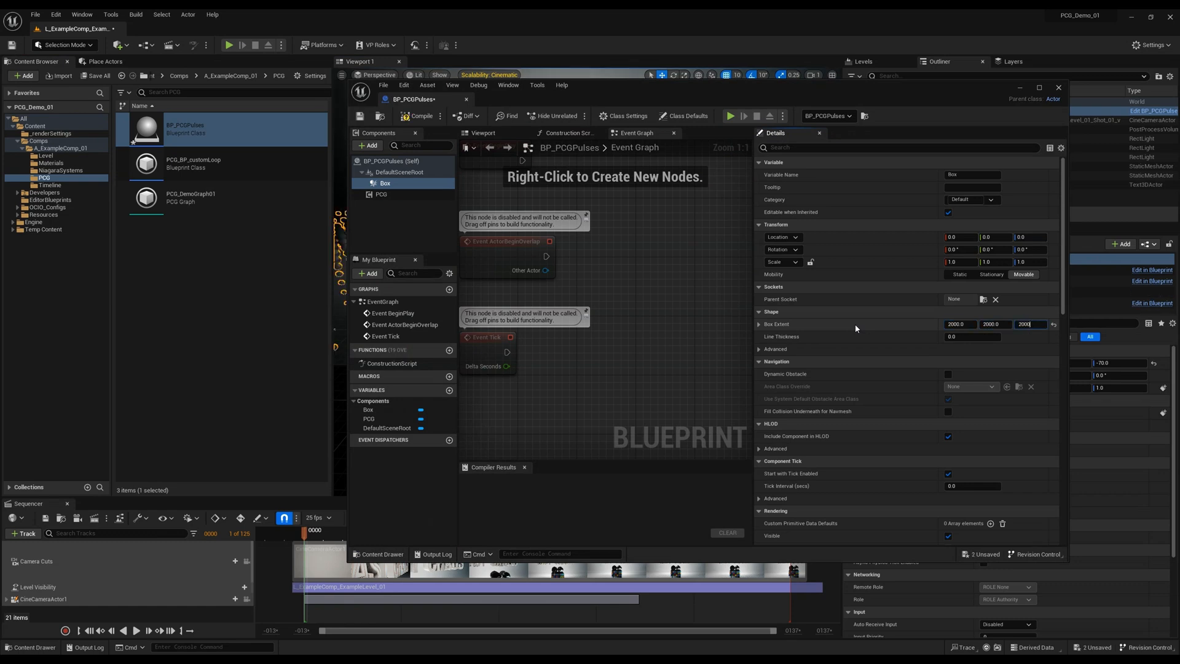
pyautogui.write('0')
pyautogui.press('Return')
pyautogui.click(409, 117)
pyautogui.moveTo(595, 86); pyautogui.dragTo(495, 428)
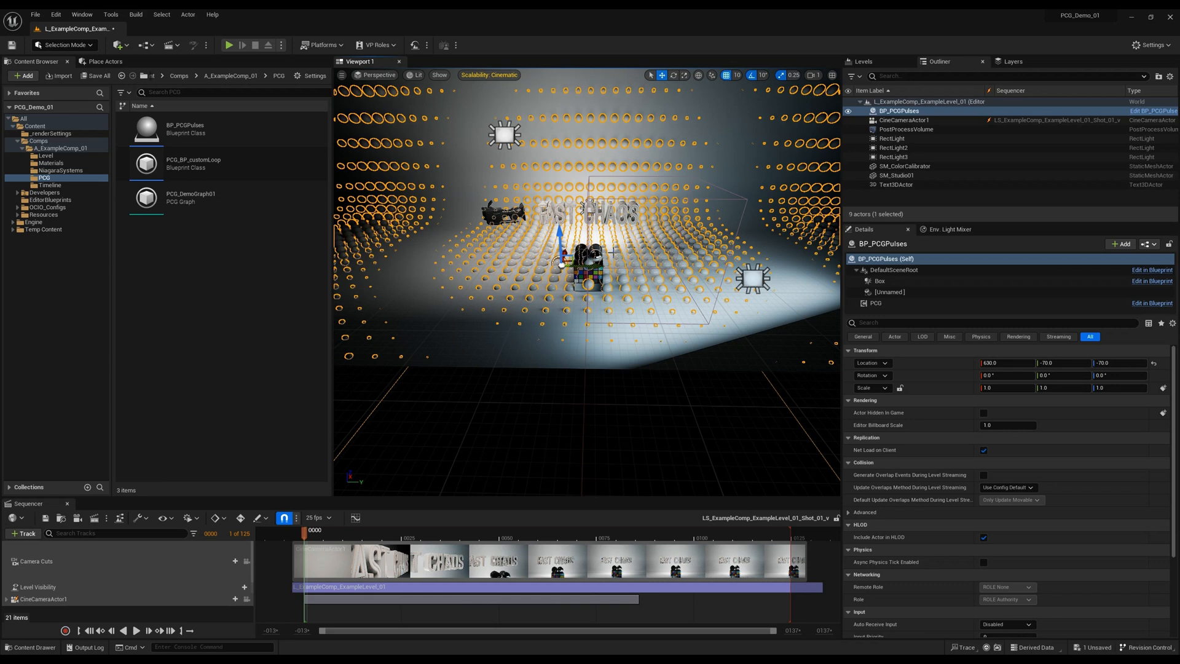
# Add a variable named AnimationCtrl of type Float to BP_PCGPulses.
pyautogui.doubleClick(280, 134)
pyautogui.click(280, 442)
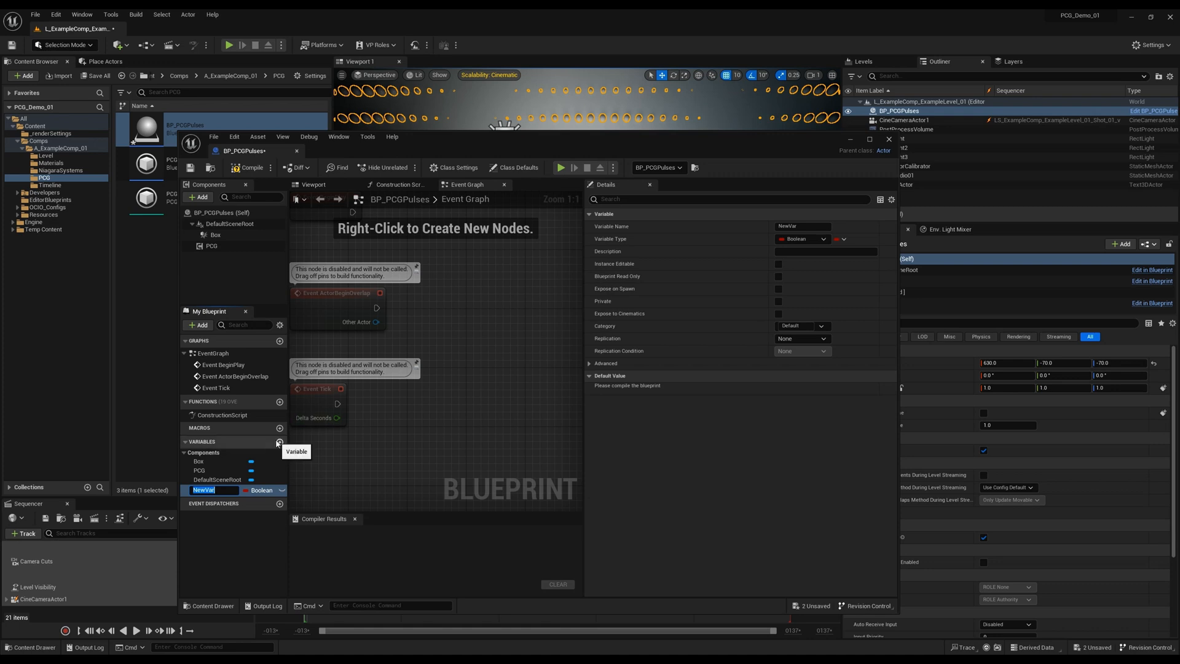
pyautogui.write('Ani')
pyautogui.press('Return')
pyautogui.click(266, 490)
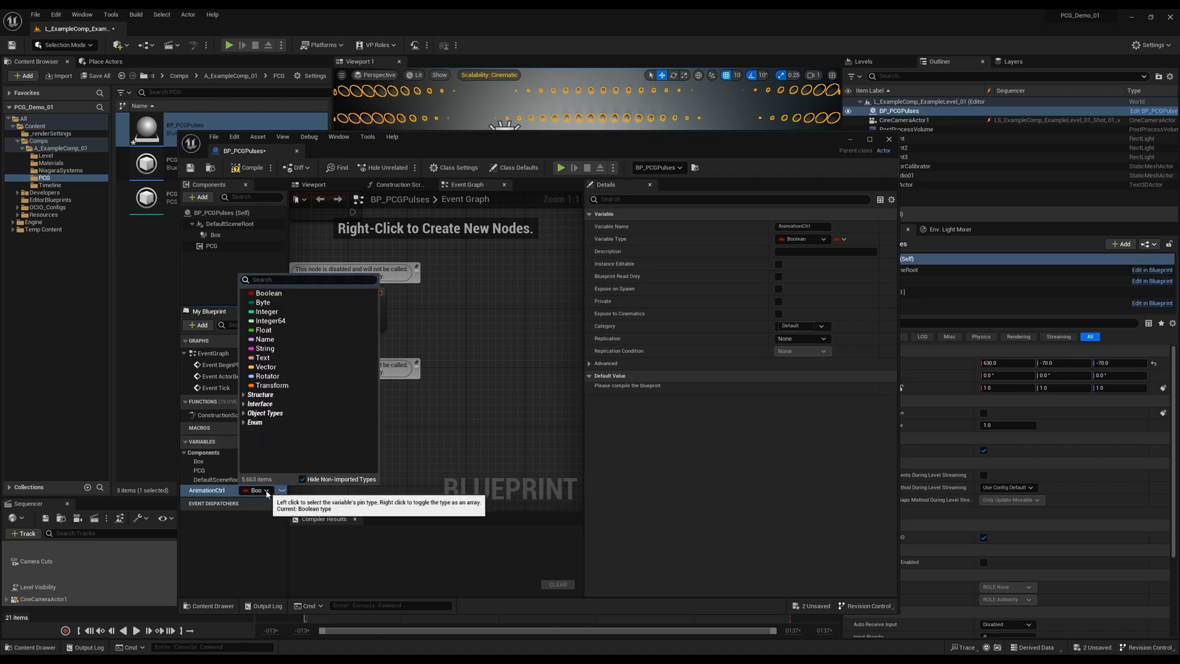
pyautogui.click(264, 330)
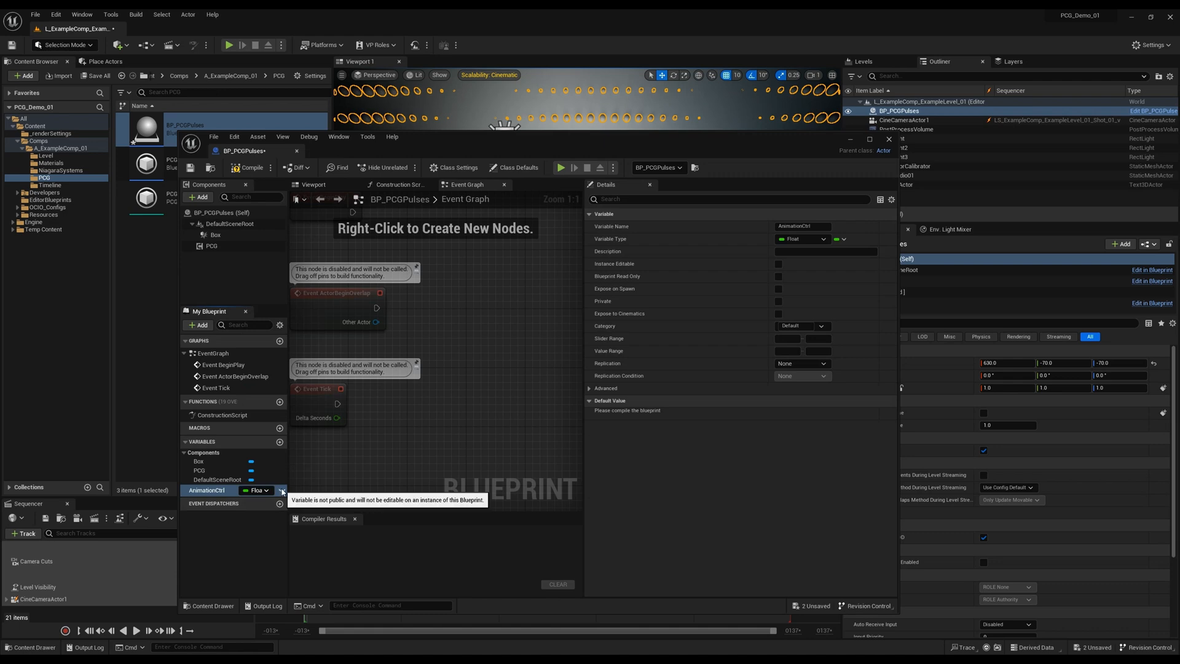
# Make AnimationCtrl instance editable and exposed to cinematics, and compile and save the Blueprint.
pyautogui.click(282, 490)
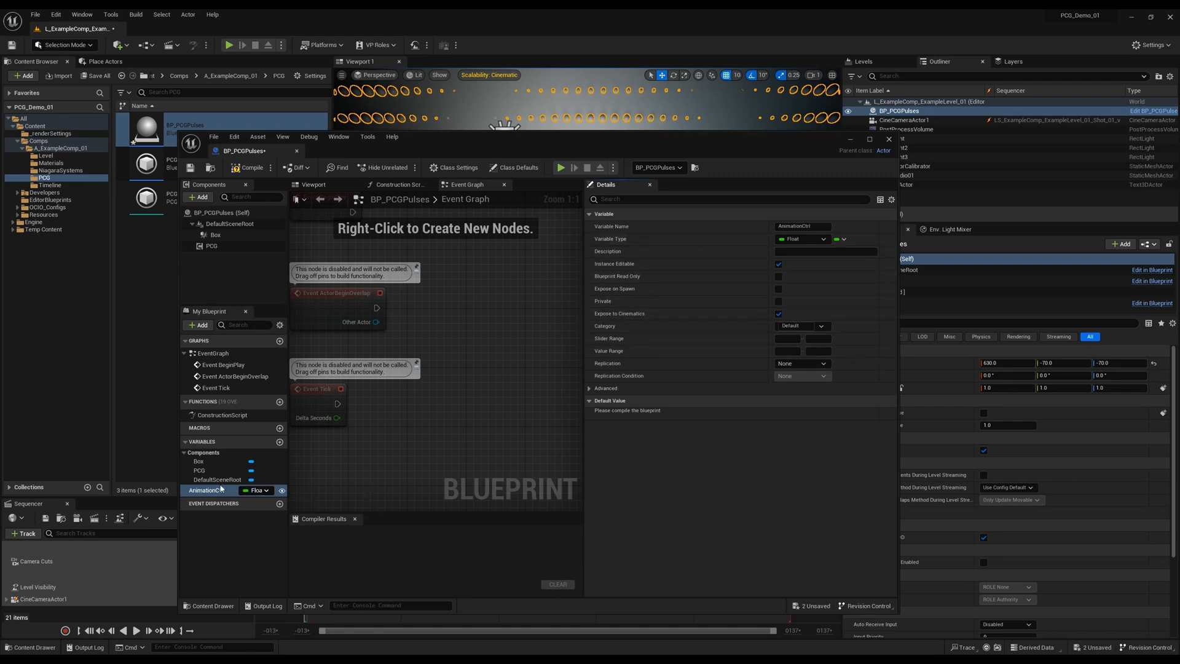
pyautogui.click(247, 167)
pyautogui.click(190, 167)
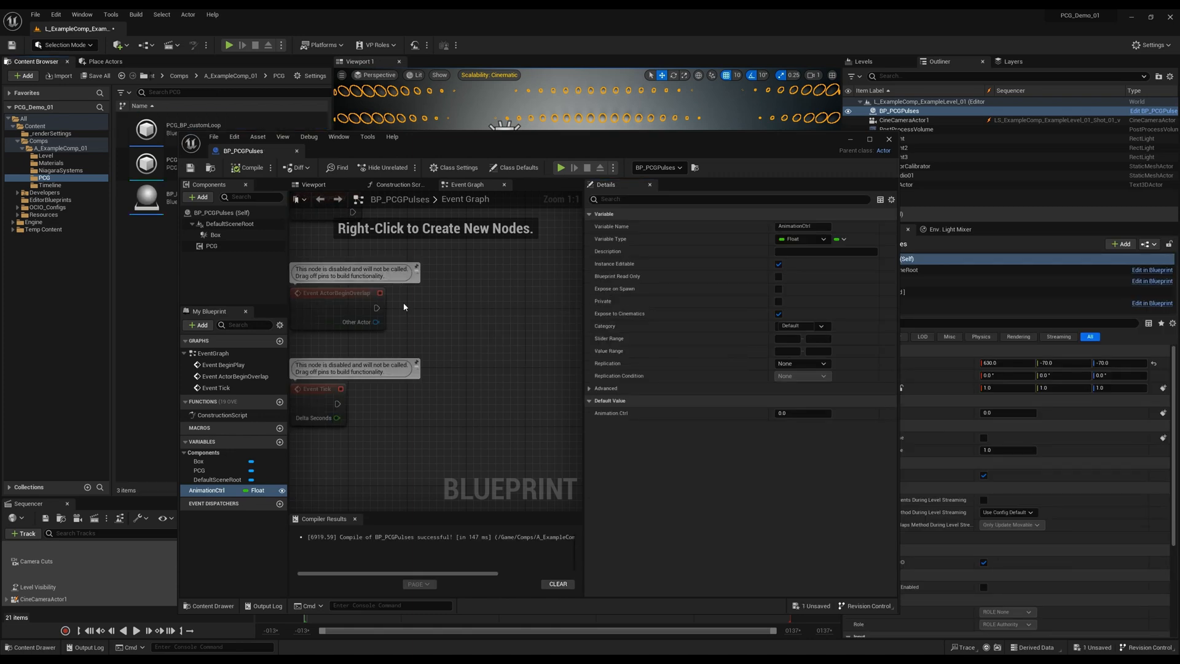
# Open the PCG_DemoGraph01 graph and add a Get Actor Property node above the existing node chain.
pyautogui.click(214, 246)
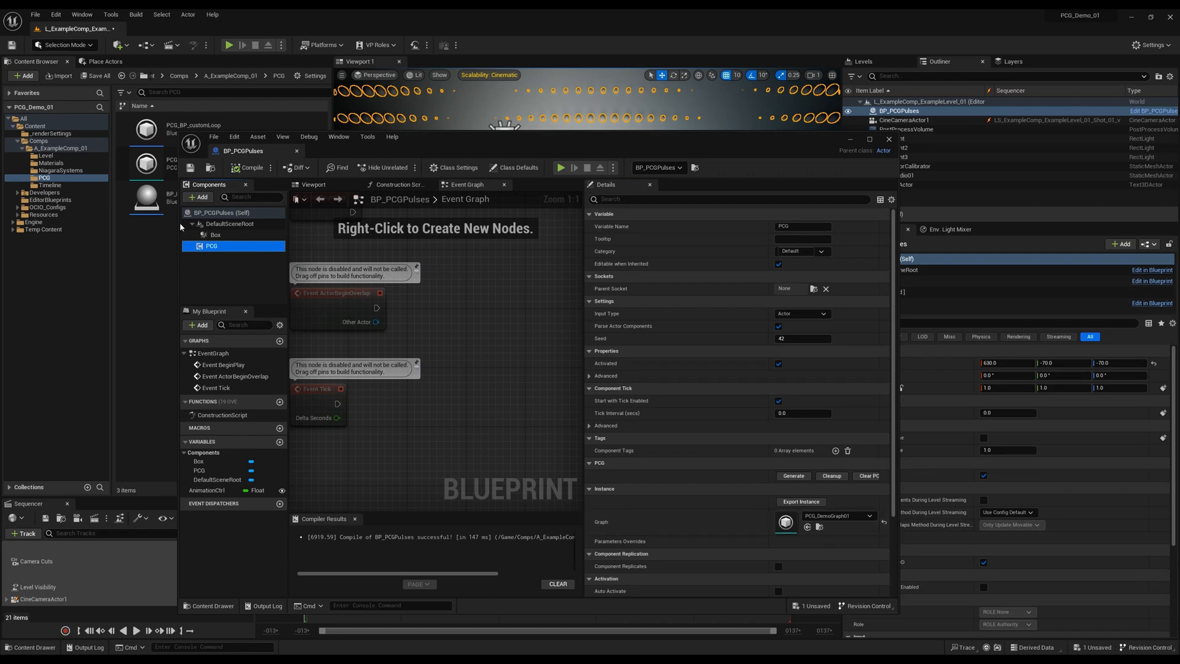
pyautogui.moveTo(177, 223); pyautogui.dragTo(332, 224)
pyautogui.doubleClick(190, 161)
pyautogui.moveTo(455, 244); pyautogui.dragTo(453, 253, button='right')
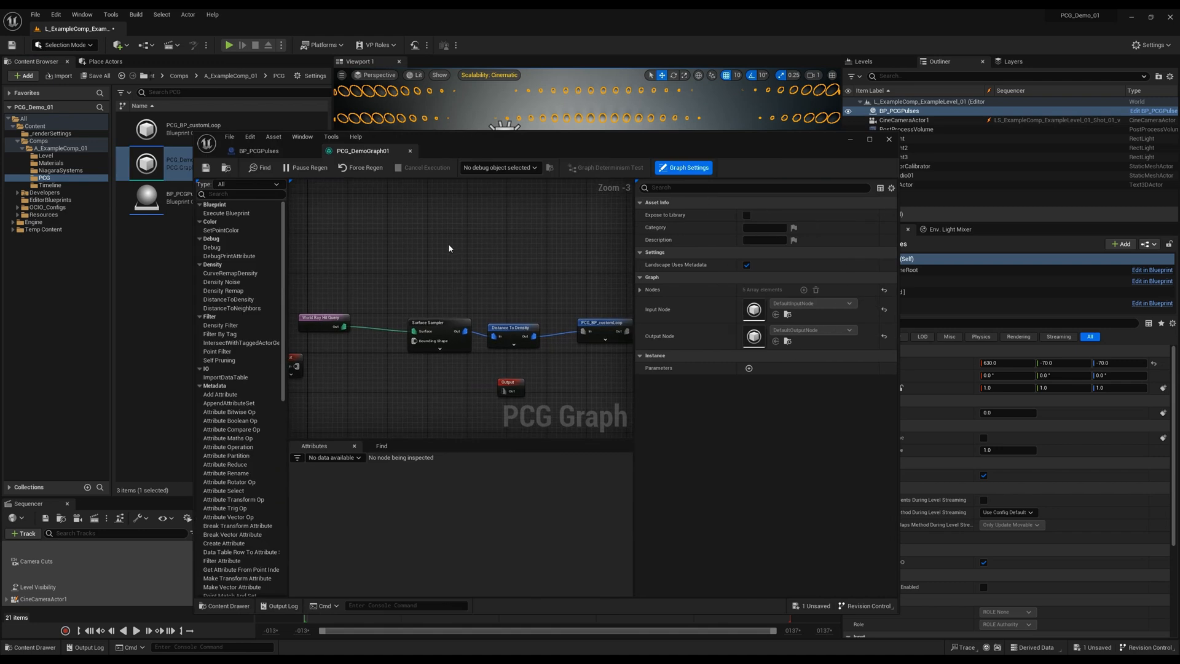
pyautogui.rightClick(444, 244)
pyautogui.write('get actor')
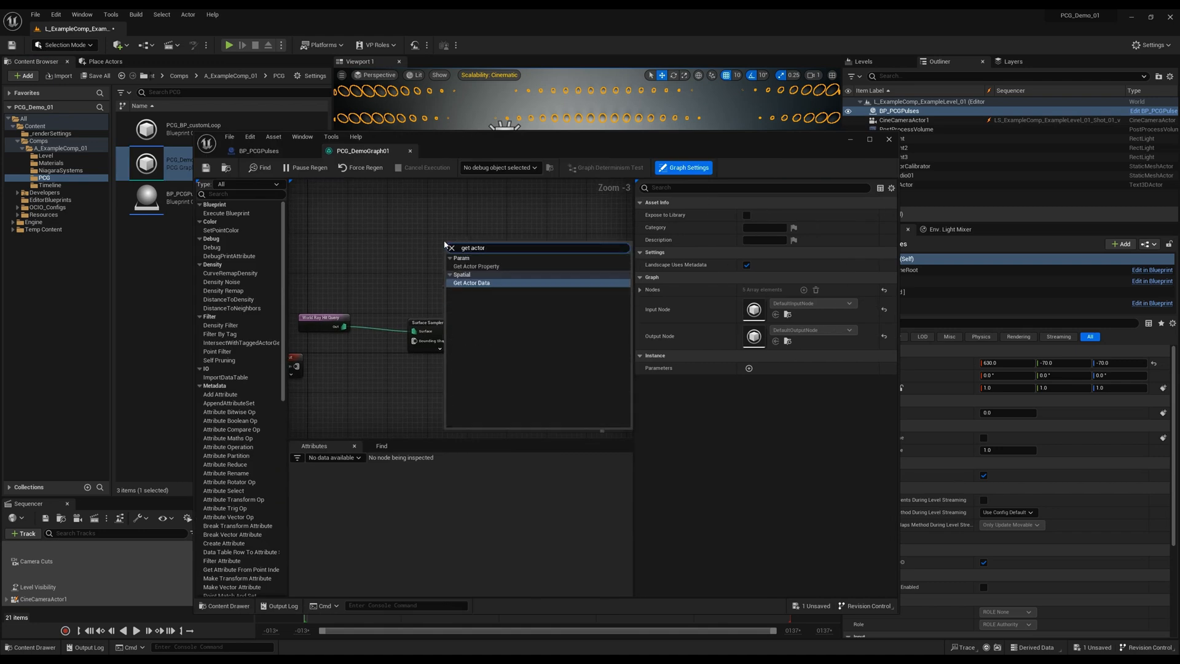
pyautogui.click(476, 266)
# Set the Get Actor Property node's Property Name to AnimationCtrl.
pyautogui.doubleClick(414, 246)
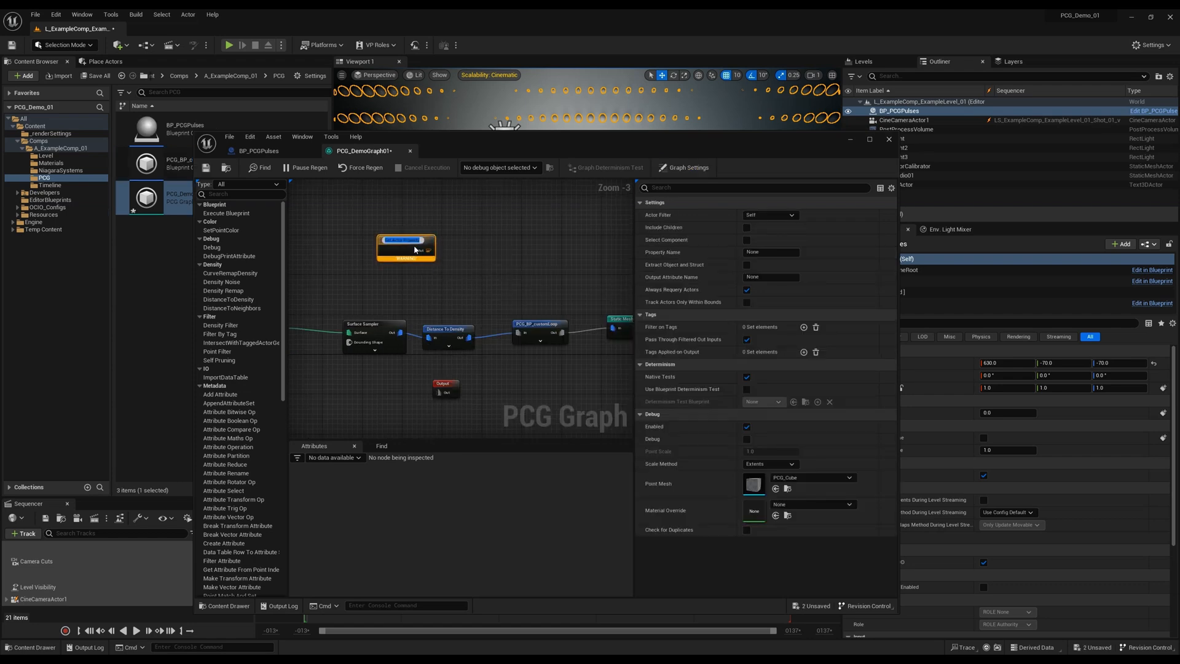
pyautogui.click(439, 267)
pyautogui.click(406, 260)
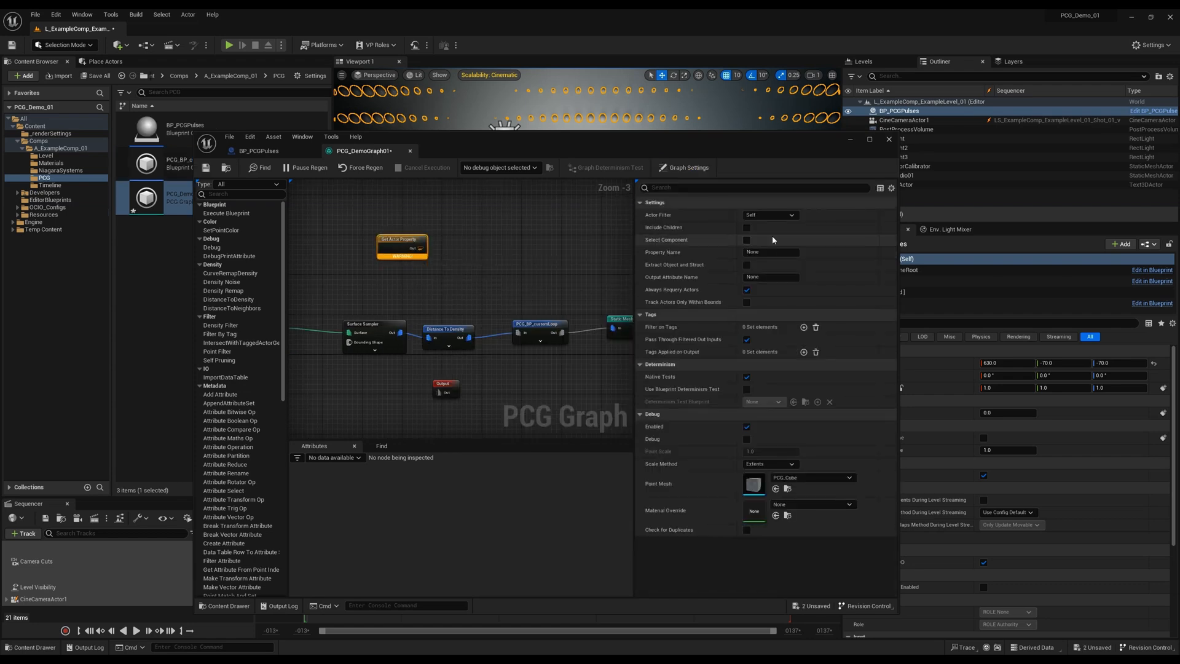
pyautogui.click(754, 252)
pyautogui.write('Animatio')
pyautogui.click(489, 287)
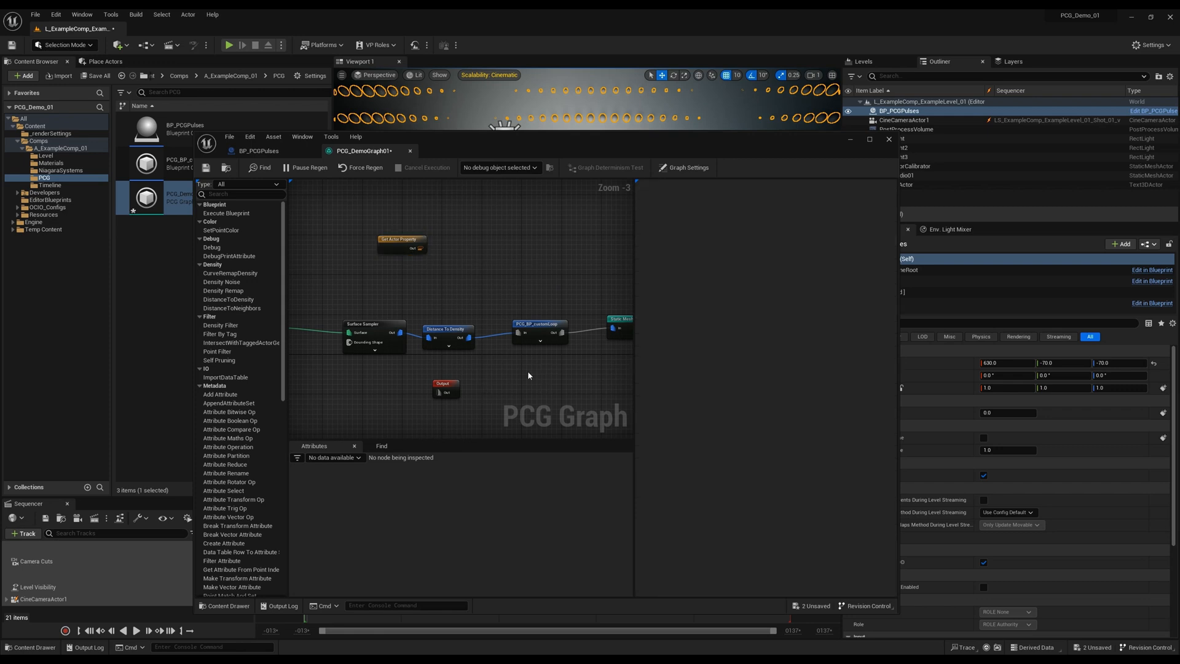
# Connect the Get Actor Property output to the Sequencer Ctrl Var input of the PCG_BP_customLoop node and save the graph.
pyautogui.moveTo(527, 370); pyautogui.dragTo(475, 381, button='right')
pyautogui.moveTo(367, 258); pyautogui.dragTo(444, 257)
pyautogui.click(416, 306)
pyautogui.click(490, 353)
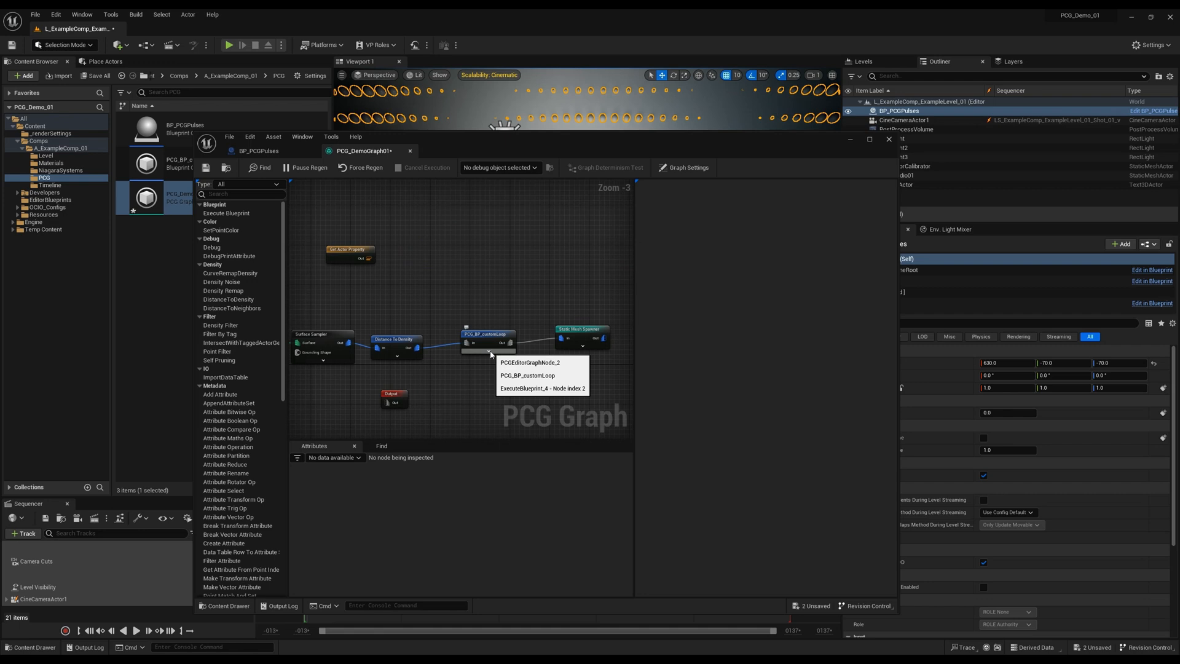
pyautogui.scroll(3, 489, 353)
pyautogui.moveTo(311, 201); pyautogui.dragTo(401, 281)
pyautogui.click(490, 353)
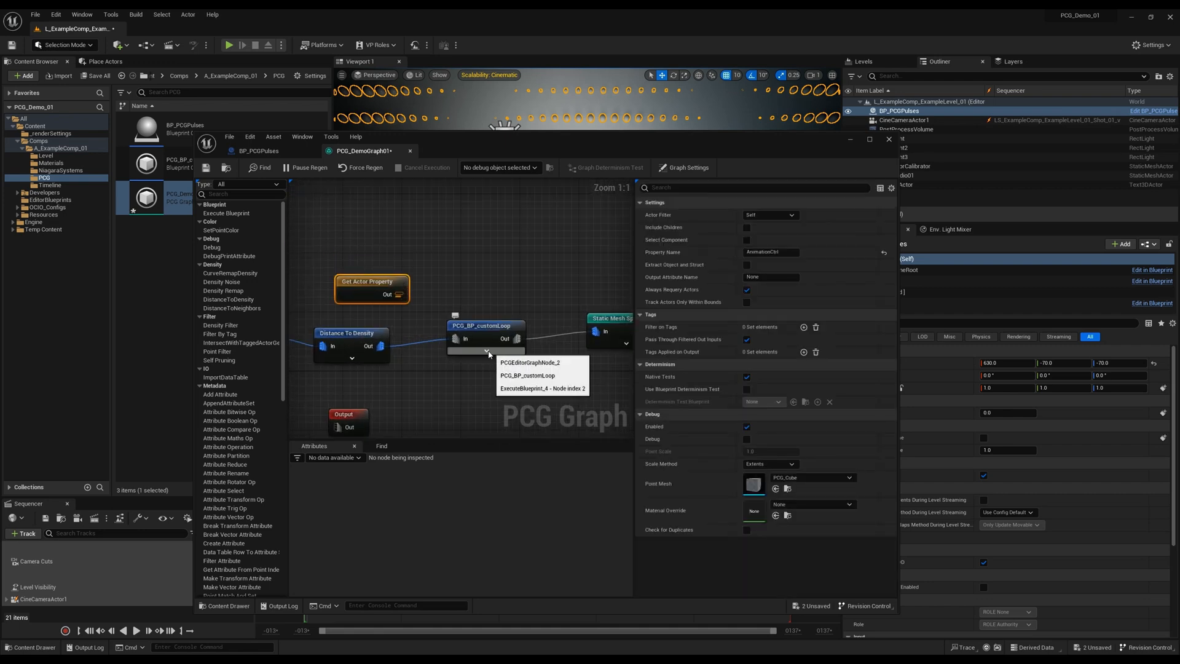
pyautogui.click(488, 352)
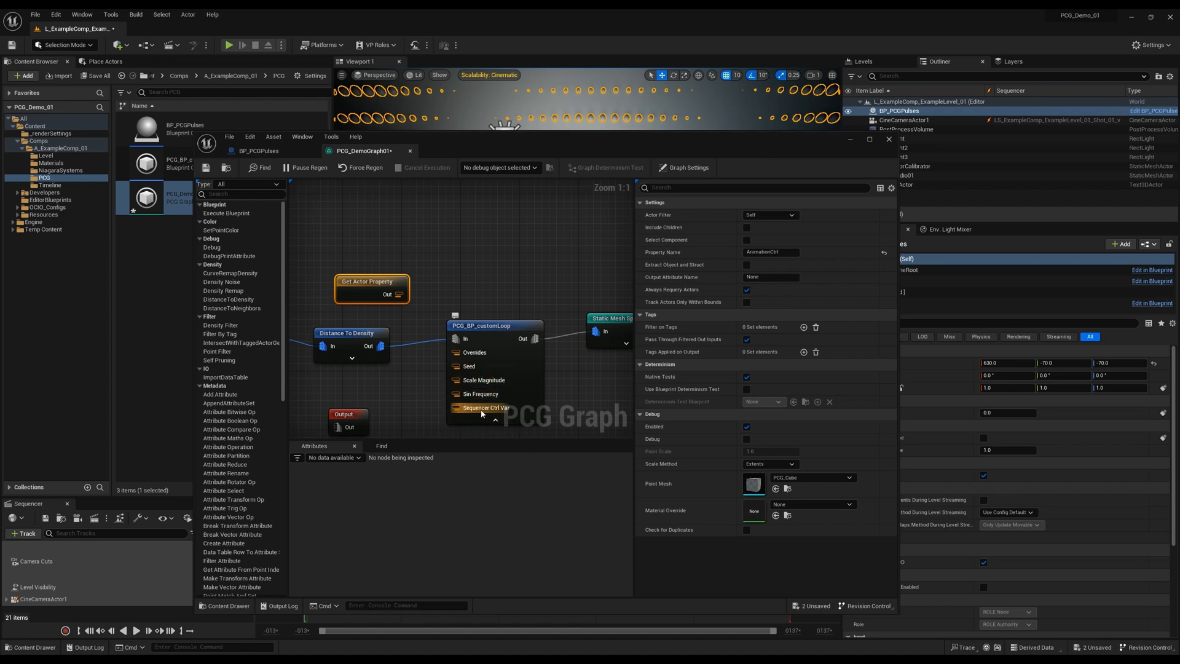
pyautogui.moveTo(397, 296); pyautogui.dragTo(459, 408)
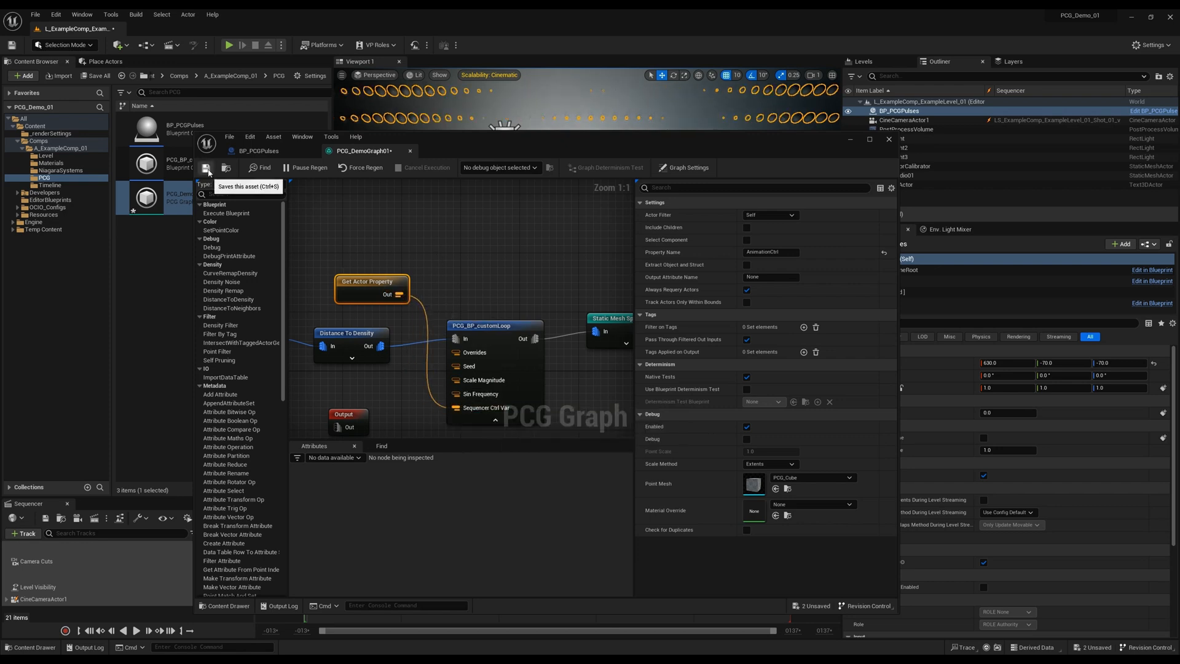
pyautogui.click(209, 169)
# Return to the level and raise the BP_PCGPulses actor's Animation Ctrl to about 46.78 to preview the pulse movement.
pyautogui.click(896, 121)
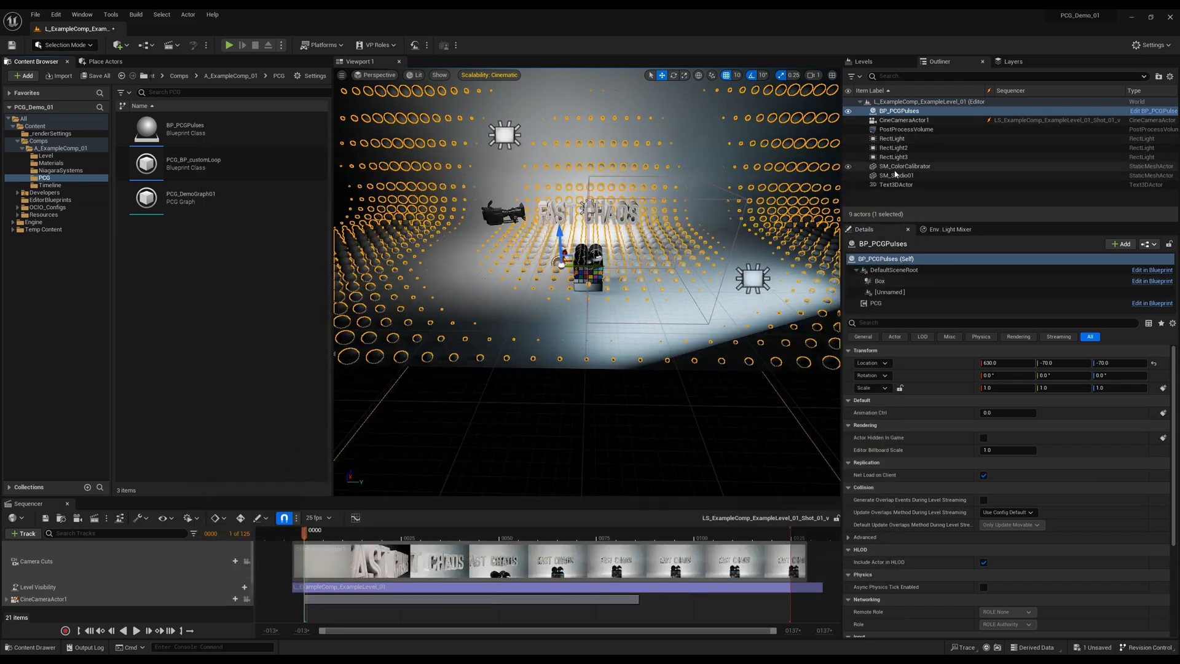
pyautogui.click(897, 121)
pyautogui.click(898, 112)
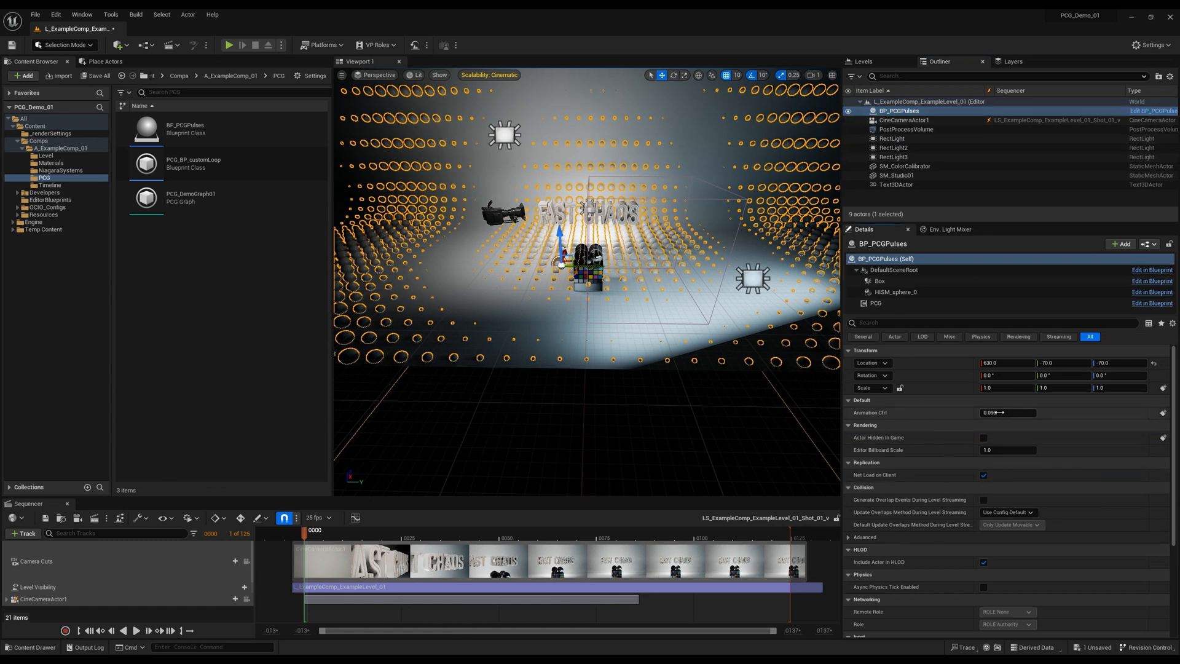
pyautogui.moveTo(997, 412); pyautogui.dragTo(1053, 414)
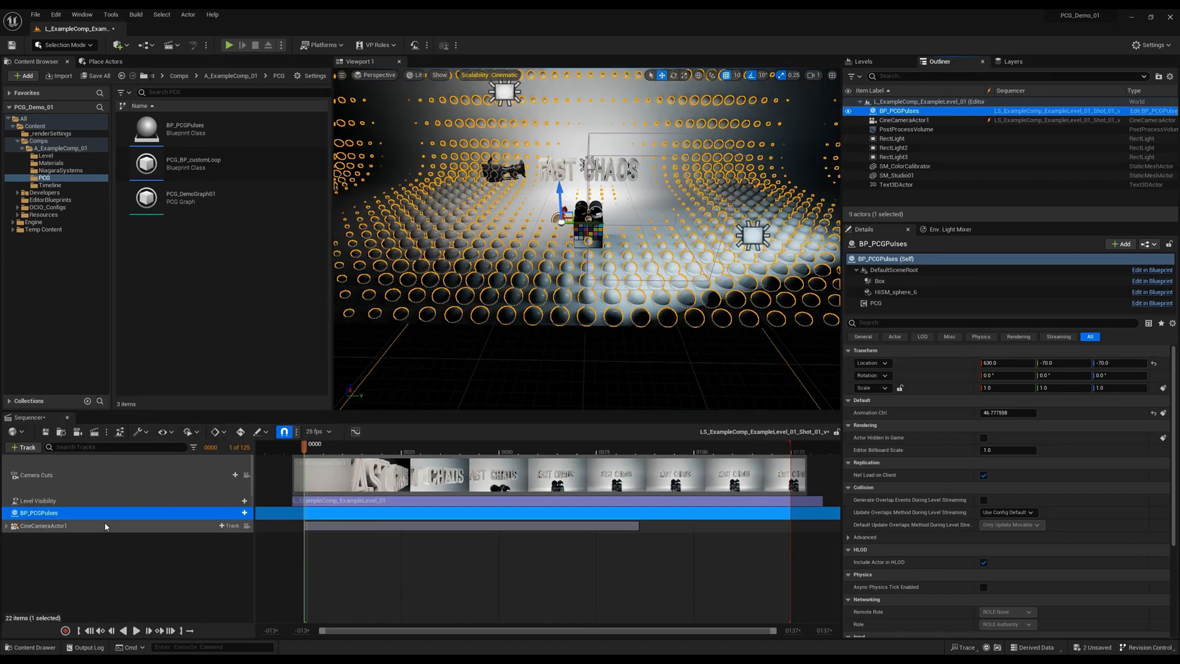
# Add an Animation Ctrl track to BP_PCGPulses in the level sequence and key it at 0 on frame 0.
pyautogui.click(239, 513)
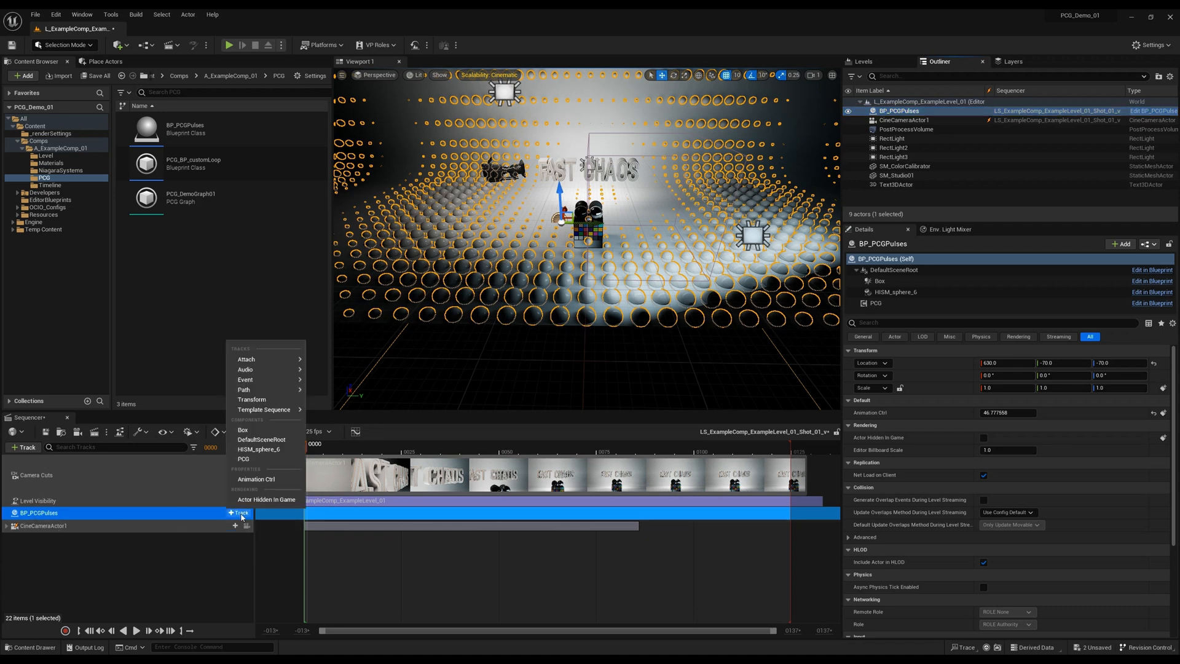
pyautogui.click(263, 479)
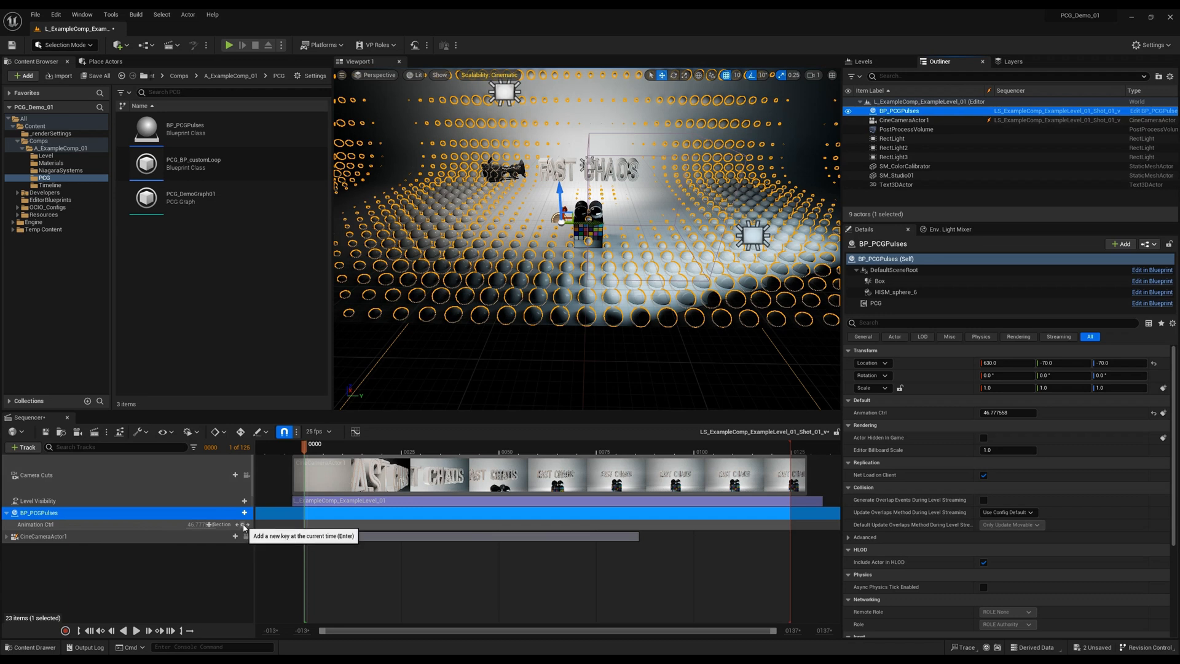
pyautogui.click(198, 525)
pyautogui.write('0')
pyautogui.press('Return')
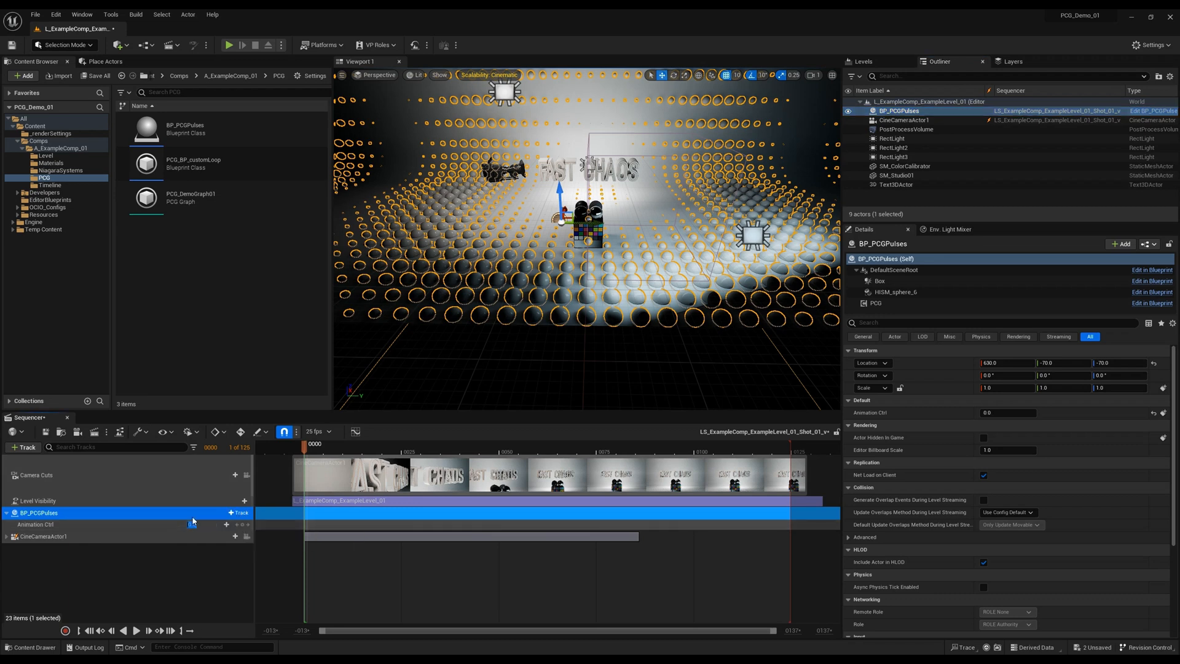
pyautogui.click(227, 524)
# Key Animation Ctrl at 50 at the end of the sequence.
pyautogui.click(787, 450)
pyautogui.click(197, 524)
pyautogui.write('50')
pyautogui.press('Return')
# Scrub the sequence to frame 13 and manually generate the BP_PCGPulses actor's PCG component.
pyautogui.moveTo(787, 450); pyautogui.dragTo(355, 451)
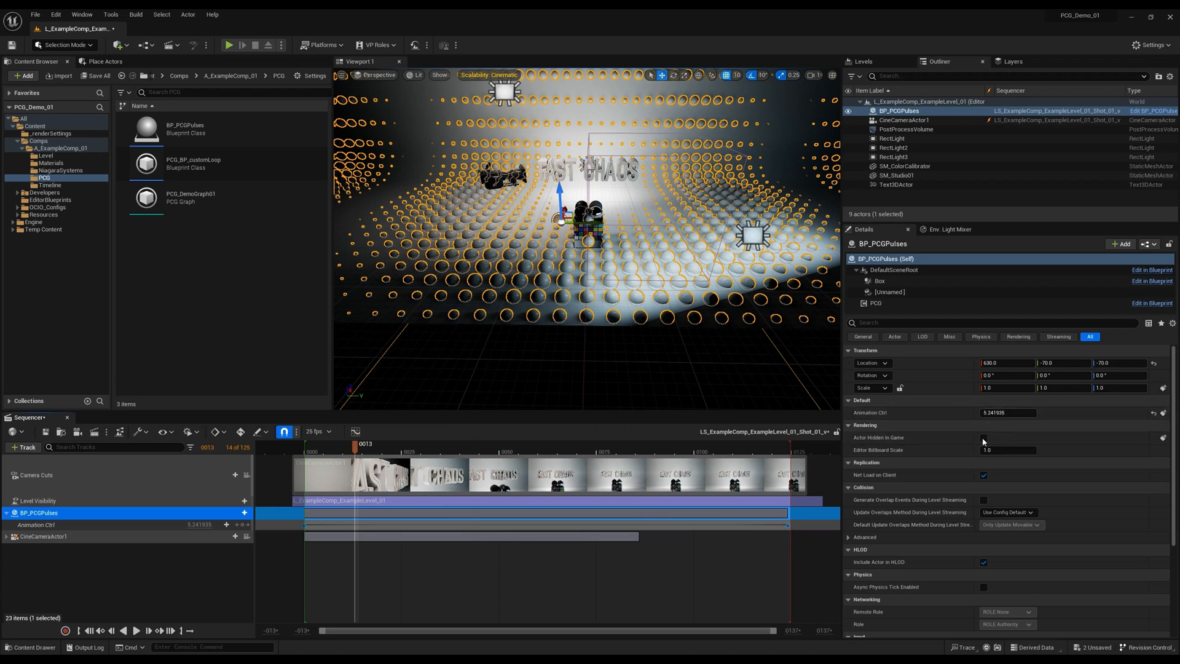
pyautogui.click(880, 301)
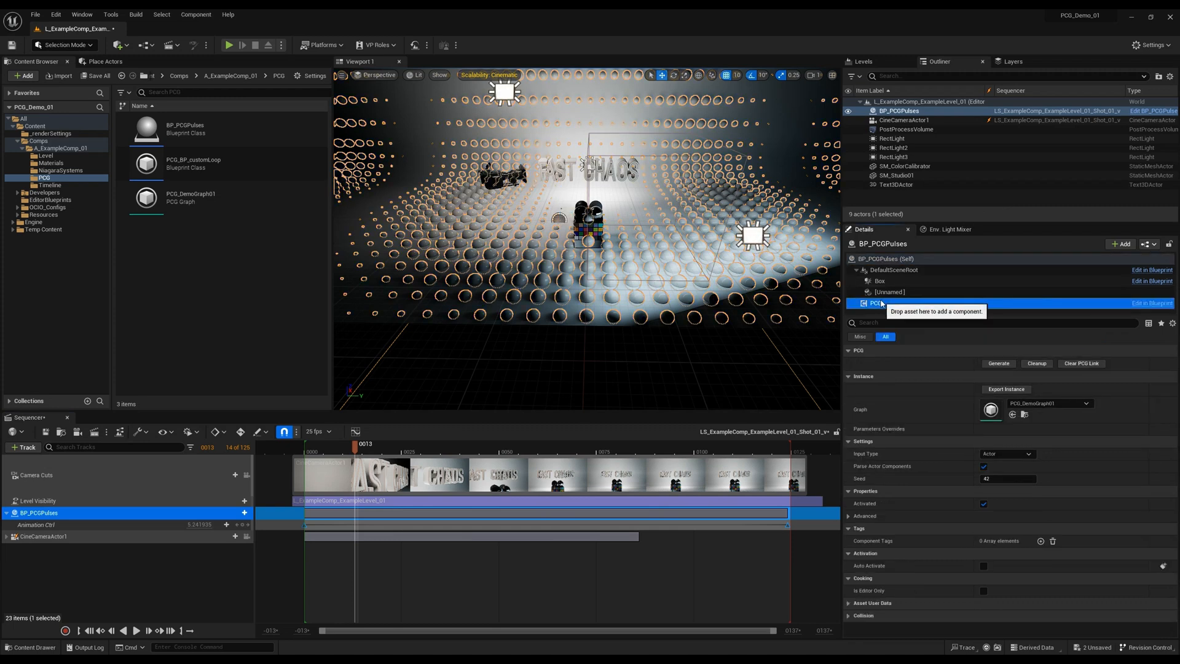
pyautogui.click(998, 363)
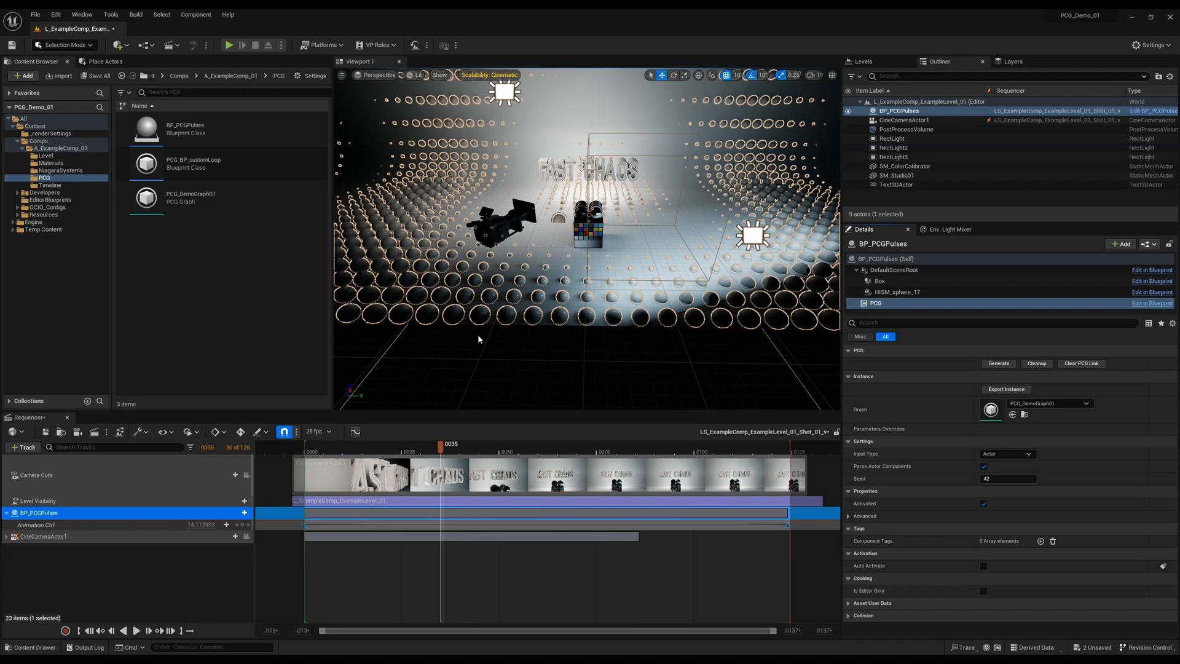
# Add the PCG component under BP_PCGPulses in the sequence, give it a Repeater event track, and return to frame 0.
pyautogui.click(448, 518)
pyautogui.click(239, 513)
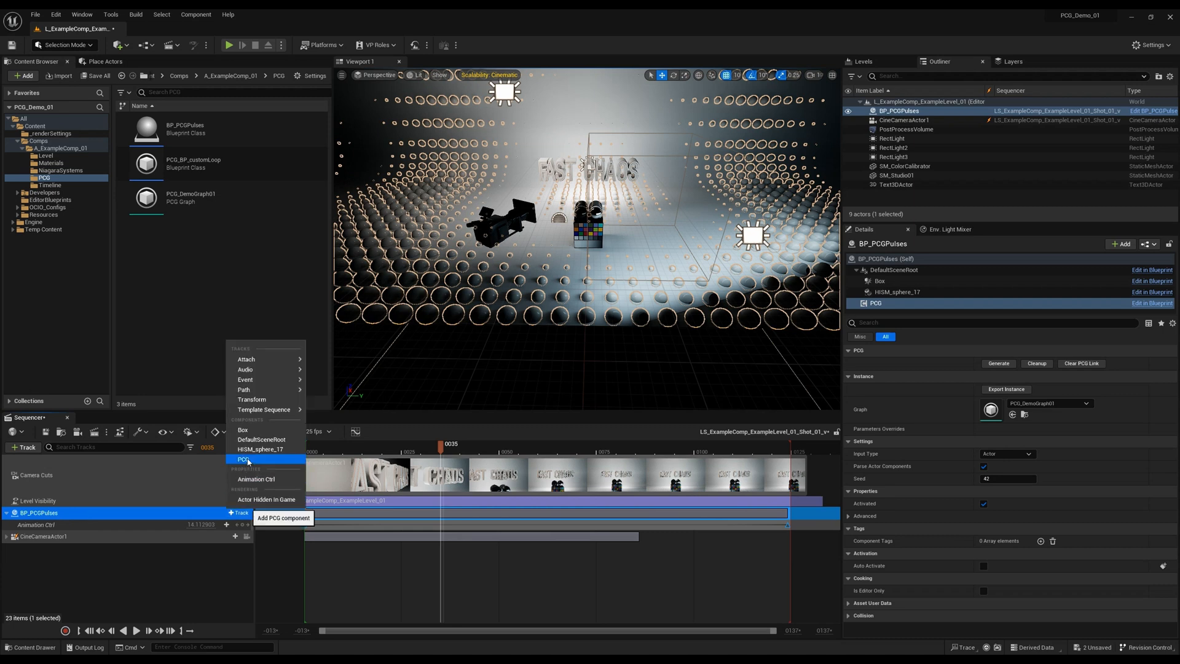
pyautogui.click(244, 460)
pyautogui.click(239, 526)
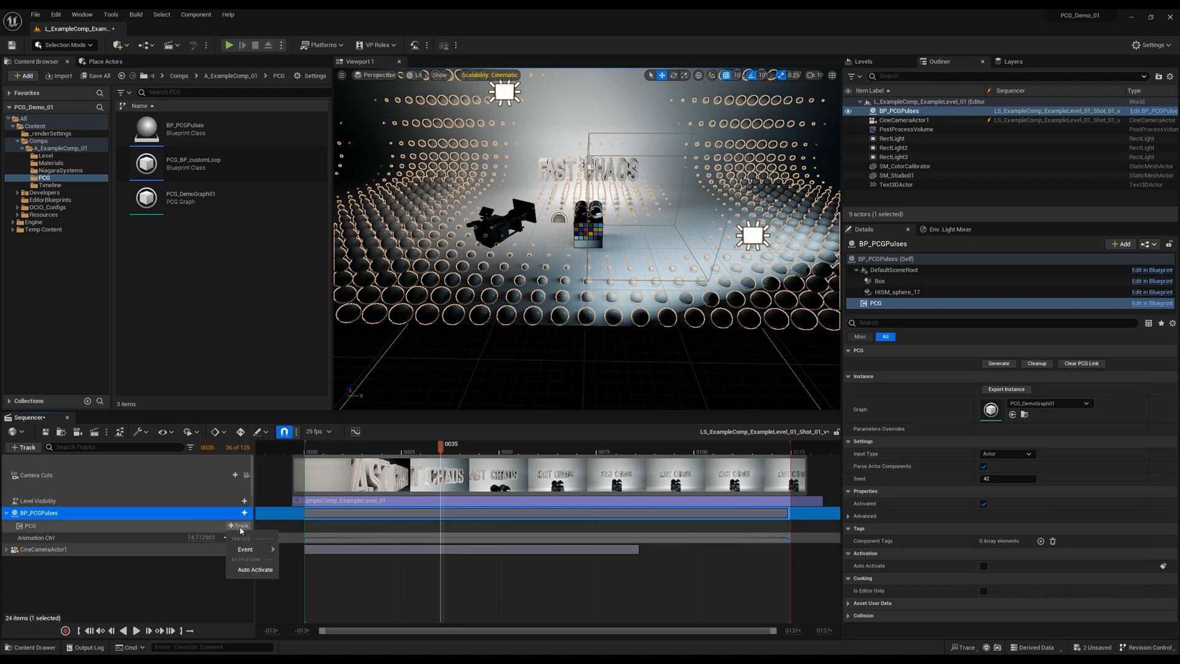
pyautogui.moveTo(249, 549)
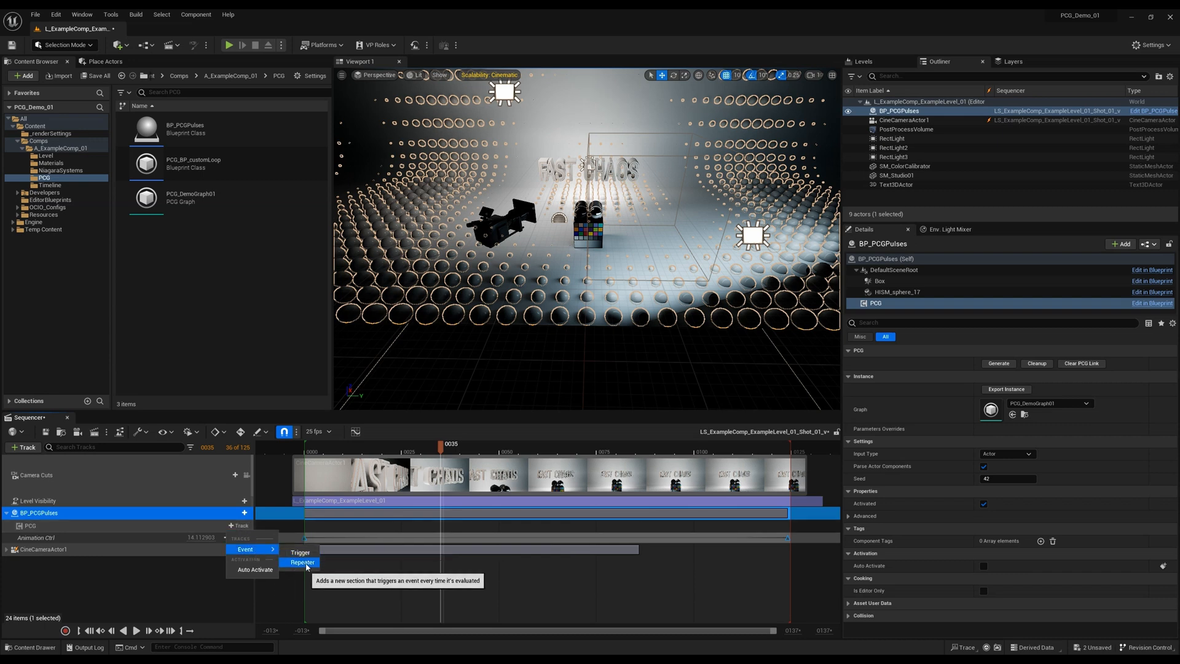
pyautogui.click(300, 555)
pyautogui.moveTo(441, 526); pyautogui.dragTo(309, 527)
pyautogui.click(323, 451)
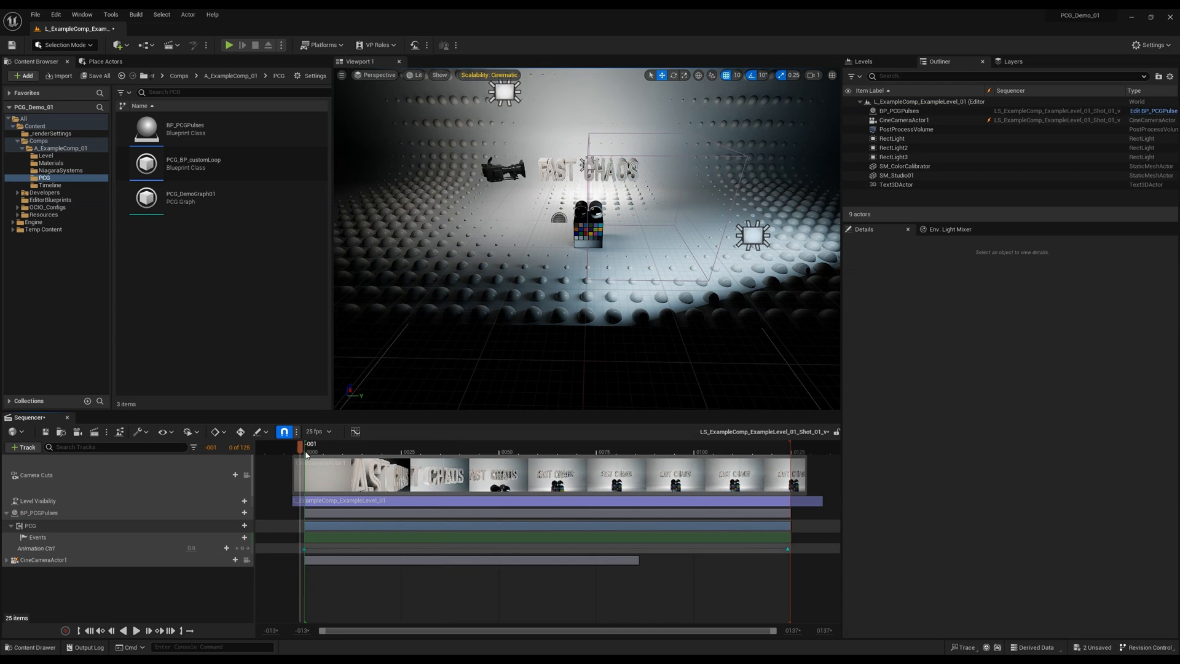
pyautogui.moveTo(325, 456); pyautogui.dragTo(304, 452)
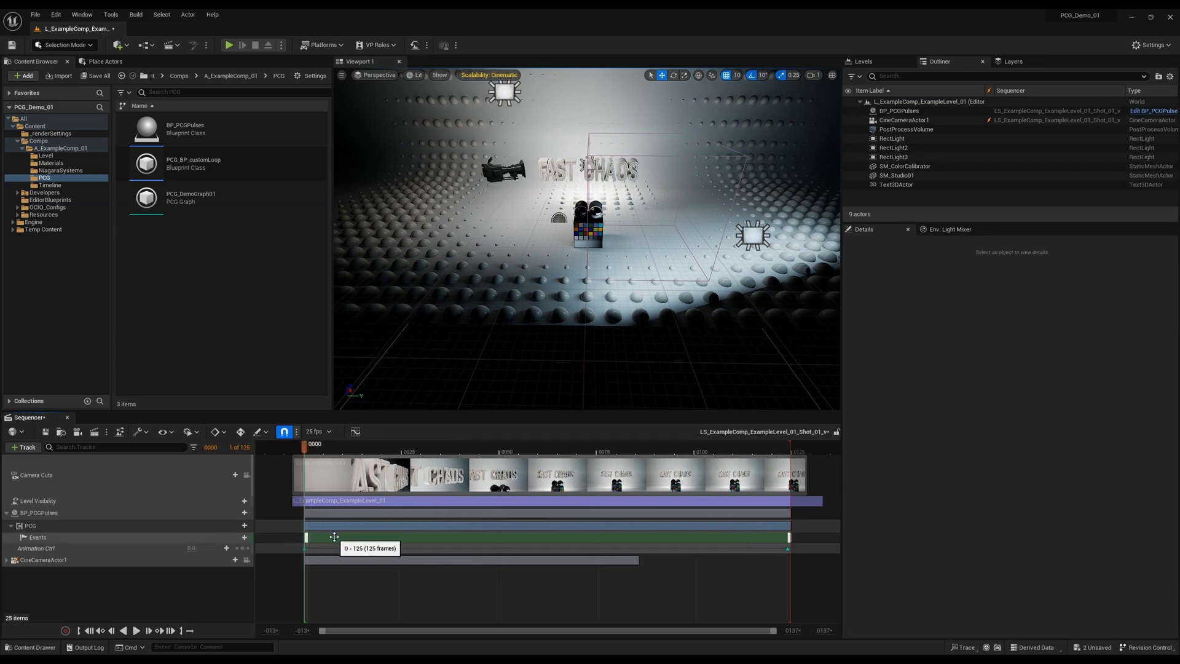
# Quick-bind the PCG repeater section's event to the PCGComponent Generate function.
pyautogui.rightClick(335, 537)
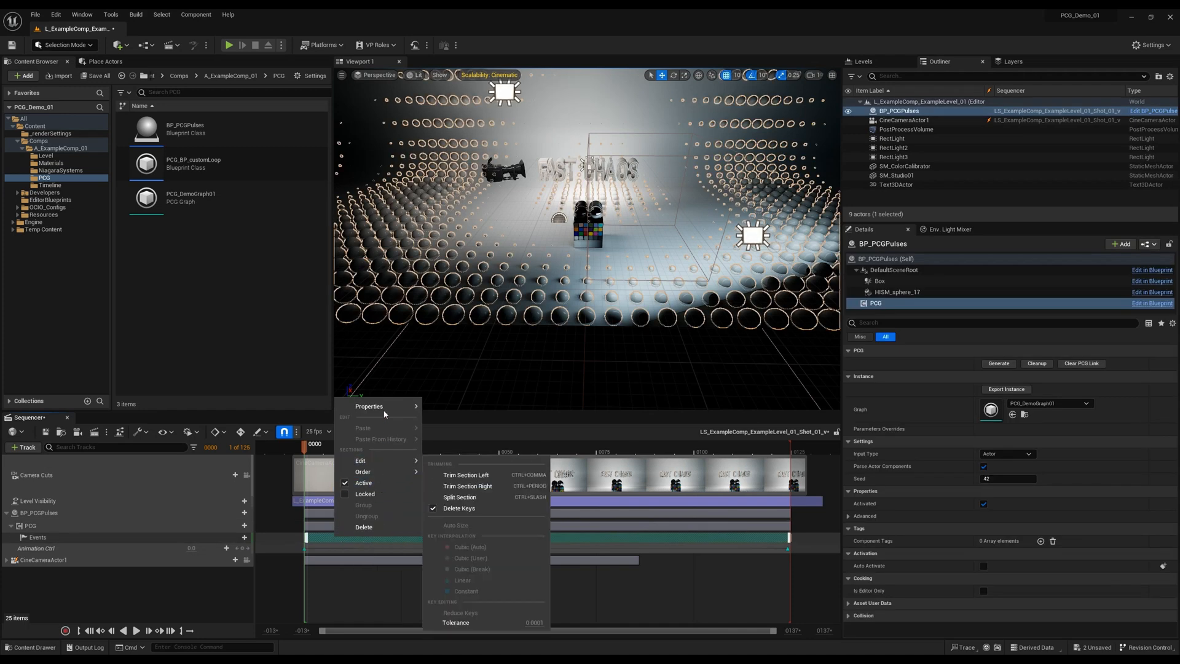
pyautogui.moveTo(385, 413)
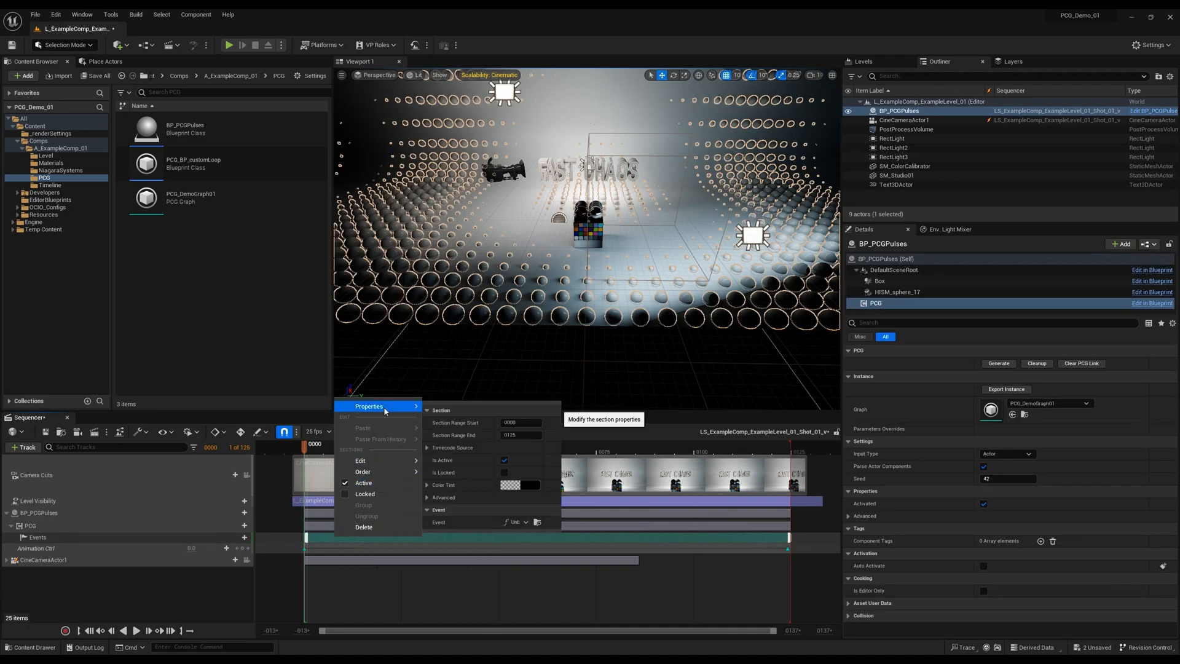
pyautogui.click(526, 522)
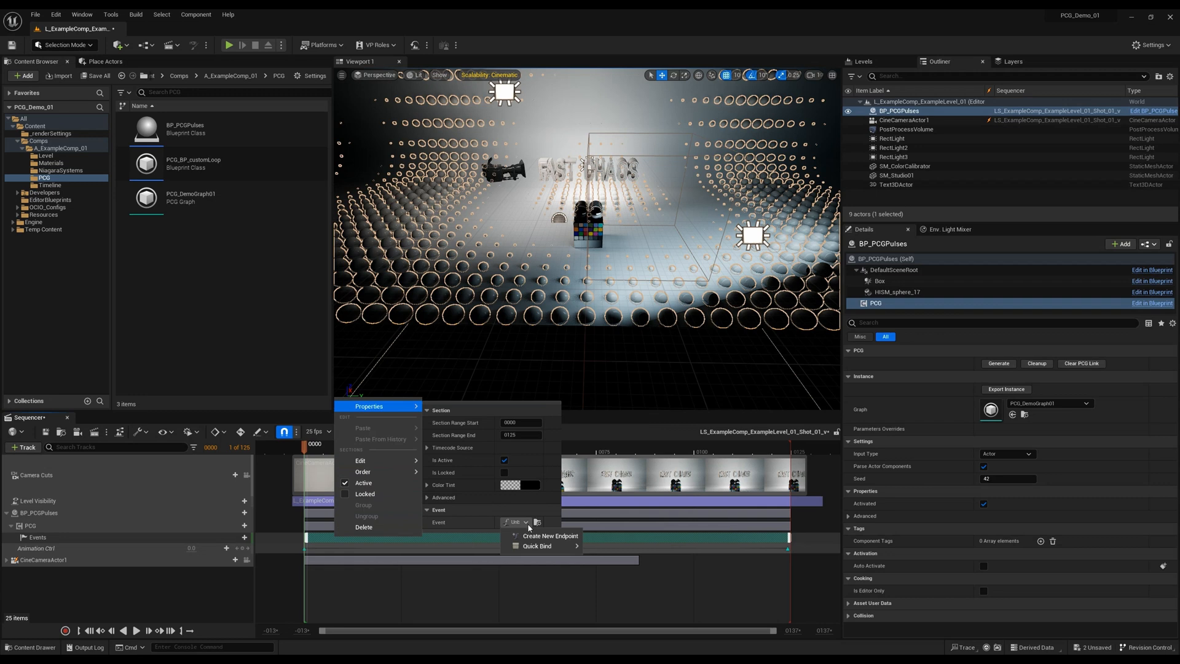
pyautogui.moveTo(550, 546)
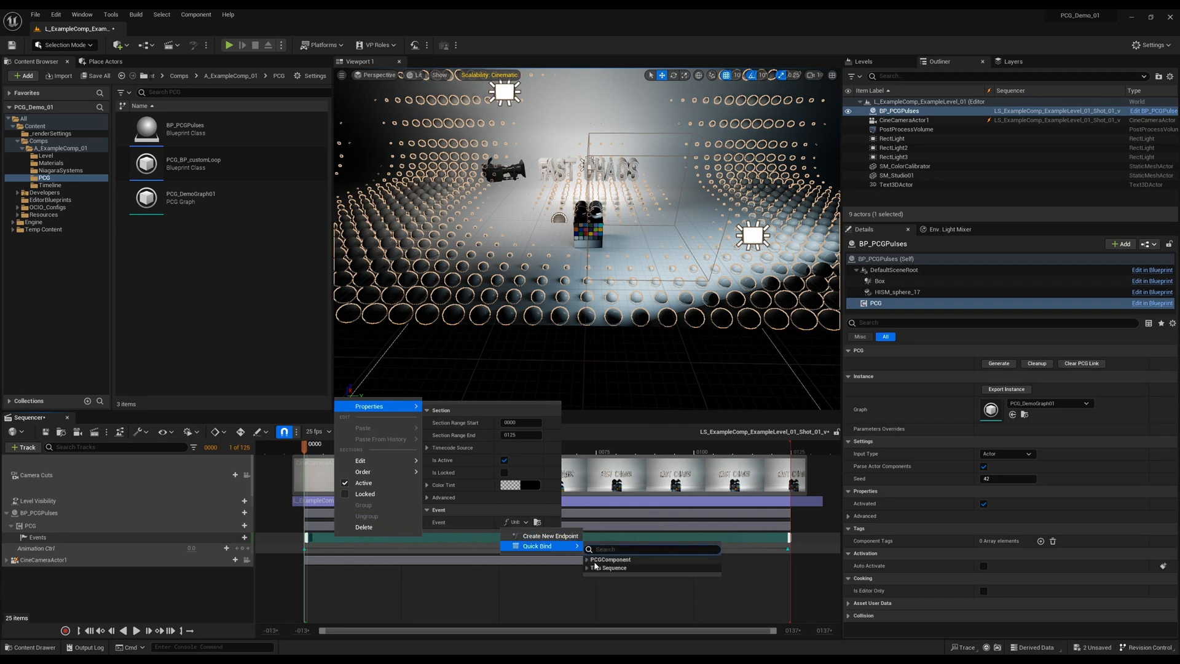
pyautogui.click(588, 560)
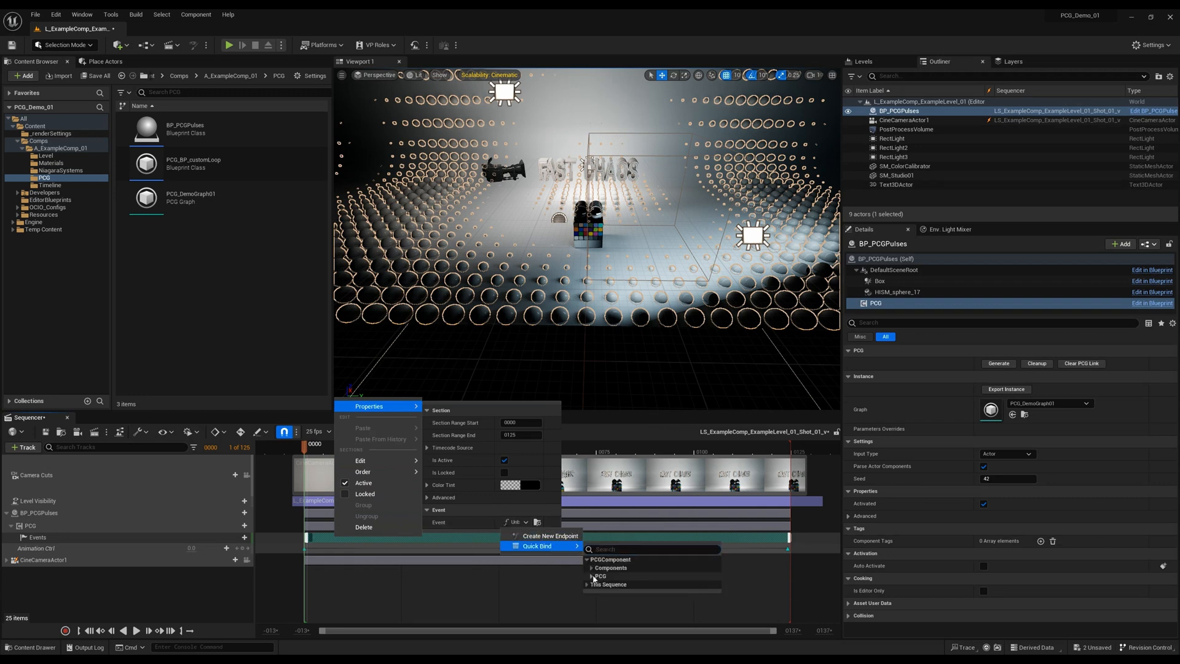
pyautogui.click(593, 575)
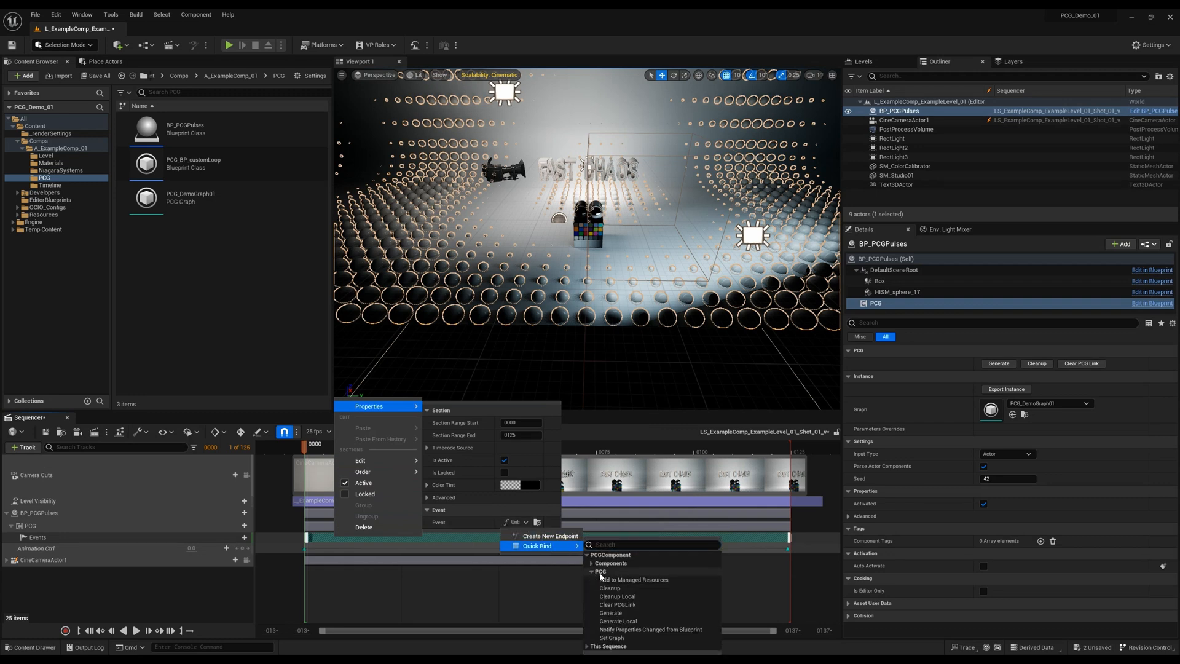
pyautogui.click(611, 613)
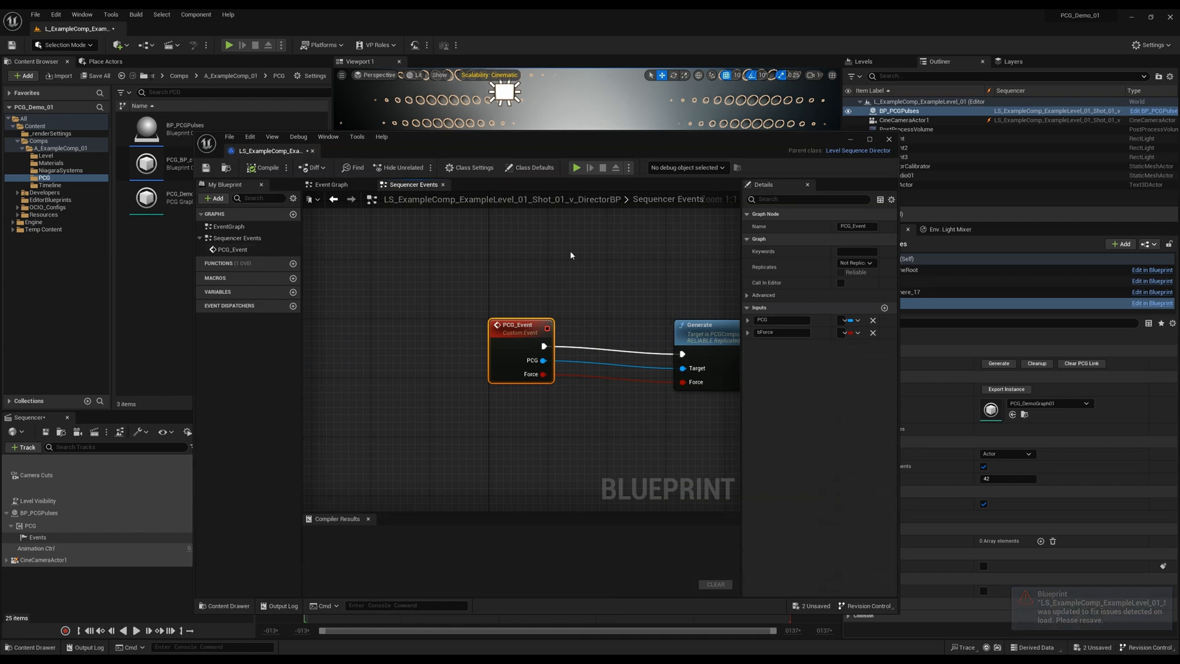
# Arrange the sequence's Director Blueprint window beside the tracks and examine the PCG_Event to Generate connection.
pyautogui.moveTo(533, 141); pyautogui.dragTo(520, 98)
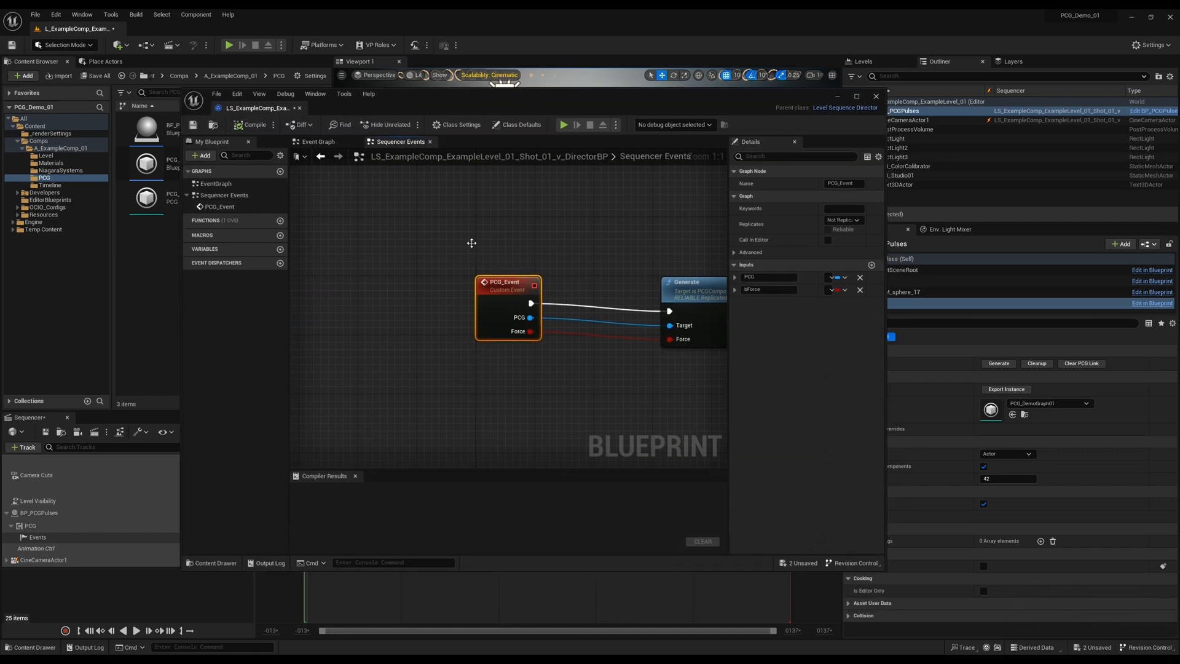
pyautogui.moveTo(639, 234); pyautogui.dragTo(521, 218, button='right')
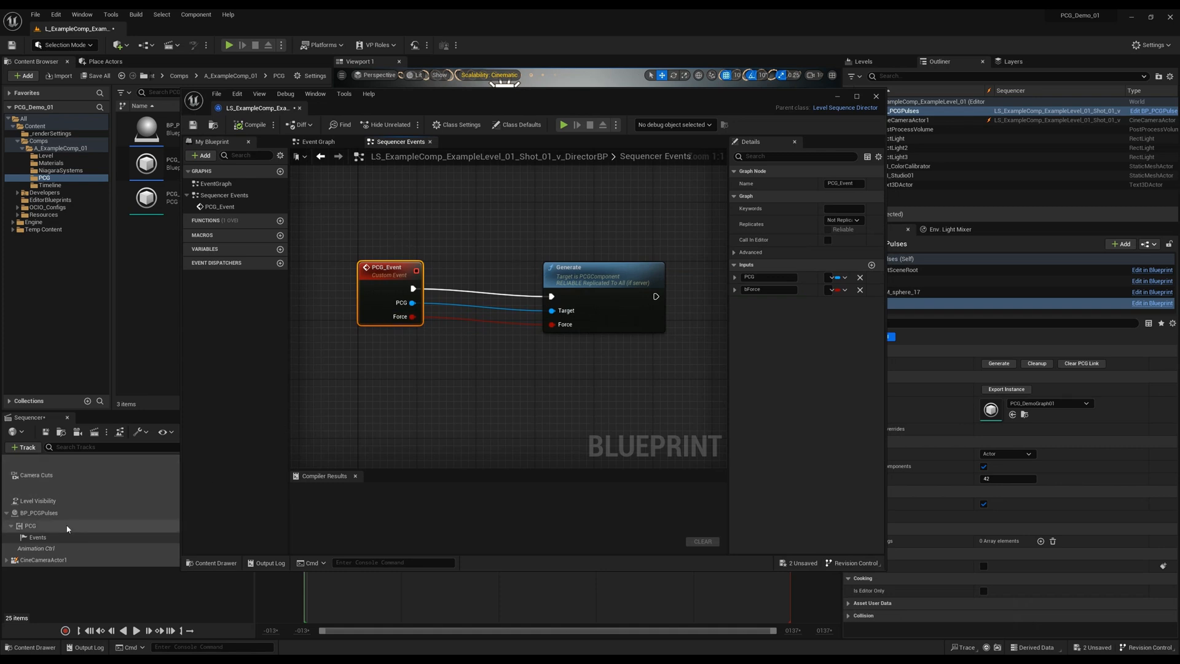
pyautogui.moveTo(181, 349); pyautogui.dragTo(325, 346)
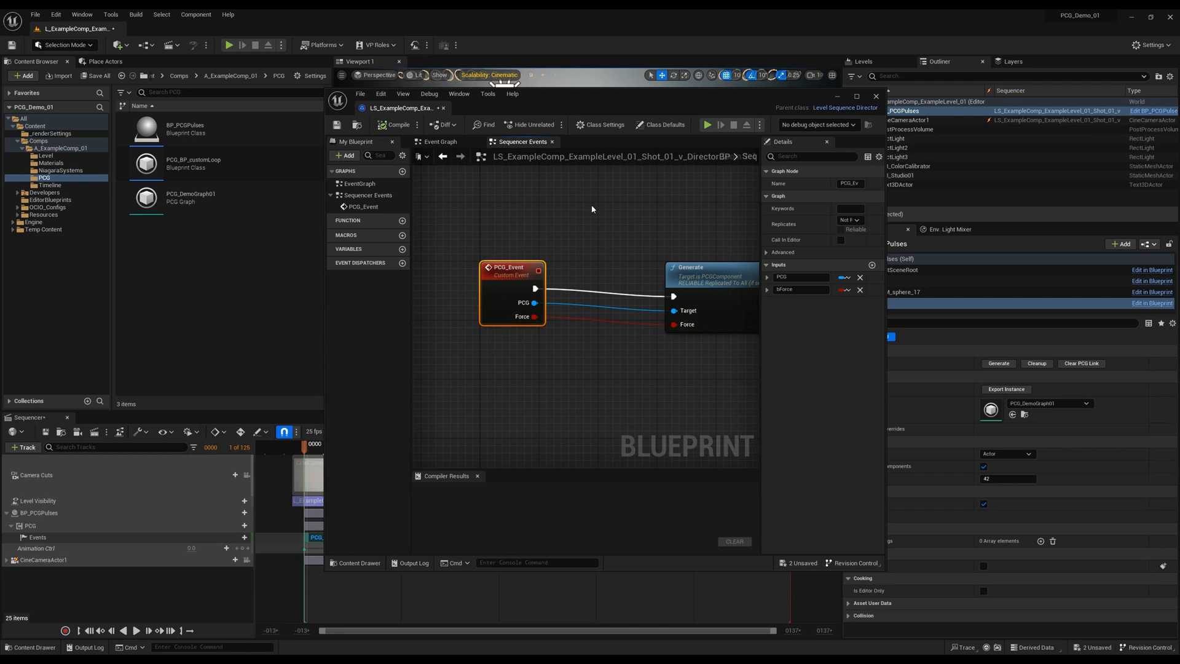
pyautogui.moveTo(592, 209); pyautogui.dragTo(527, 221, button='right')
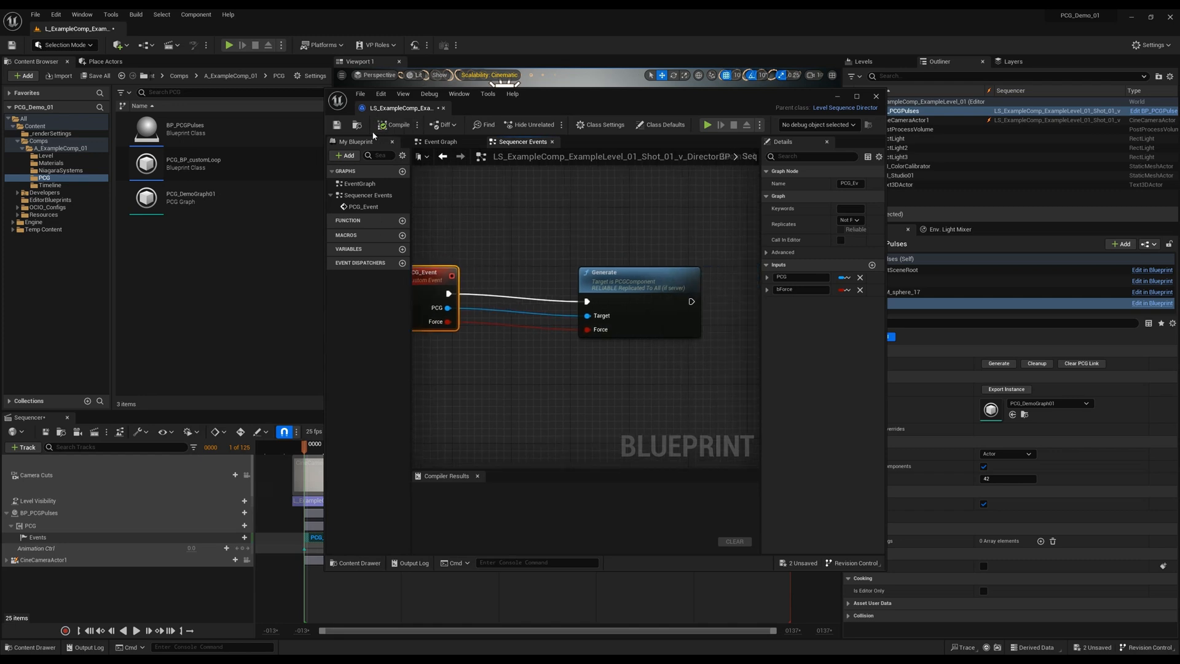
# Save and close the sequence's Director Blueprint, and scrub the sequence to frame 6.
pyautogui.click(336, 125)
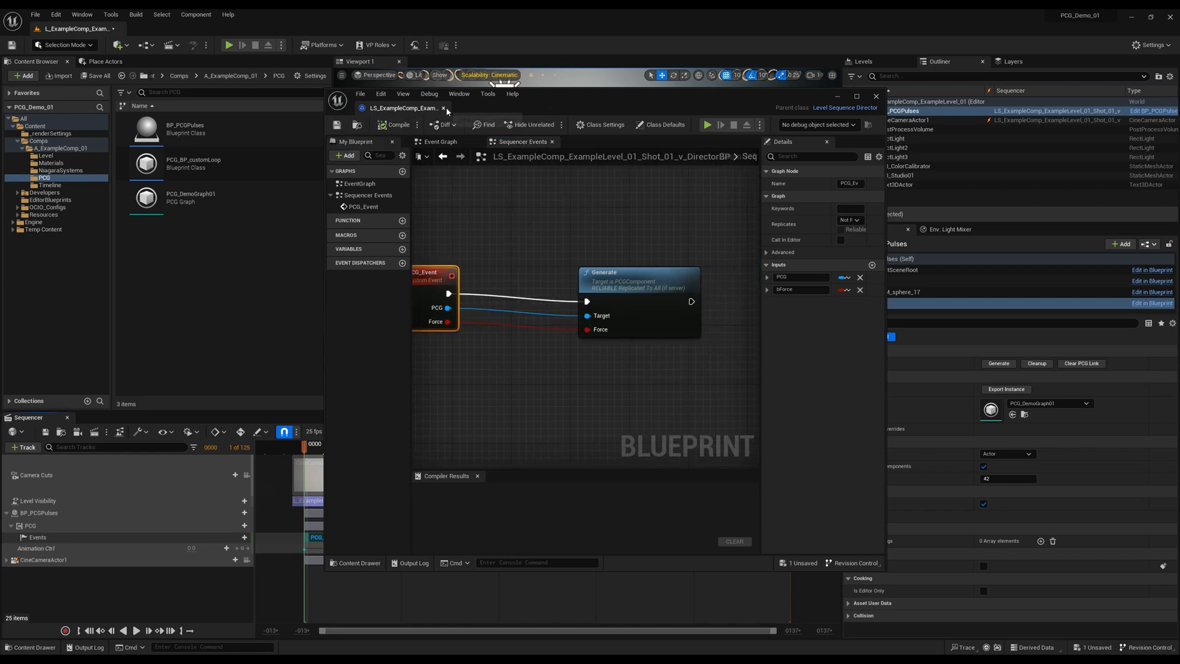
pyautogui.click(443, 108)
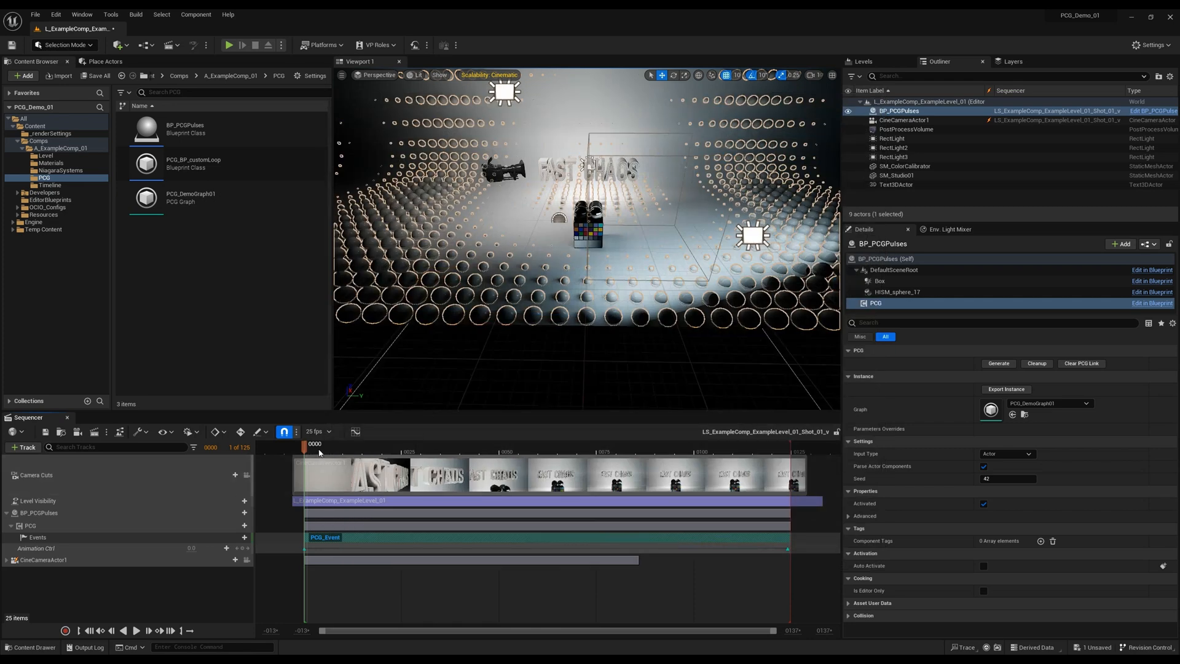
pyautogui.moveTo(319, 453)
pyautogui.mouseDown()
pyautogui.moveTo(513, 451)
pyautogui.moveTo(328, 452)
pyautogui.mouseUp()
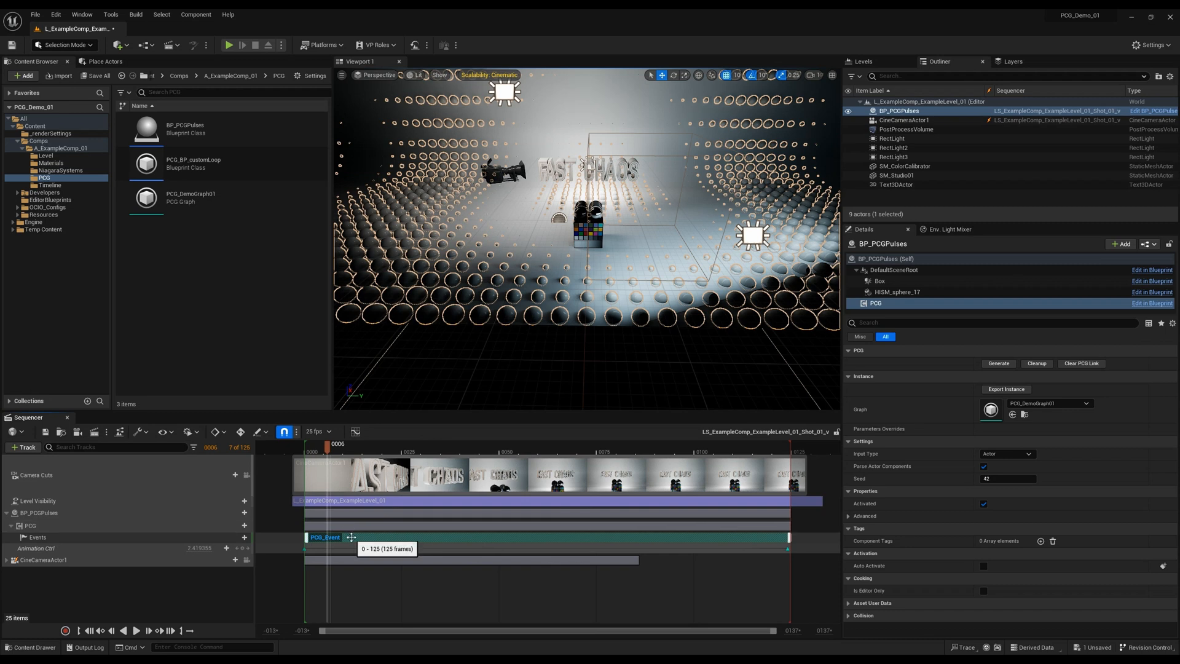
# Enable Call In Editor and the Force payload for the PCG_Event section, and test the animation by scrubbing to frame 36.
pyautogui.rightClick(351, 537)
pyautogui.moveTo(399, 407)
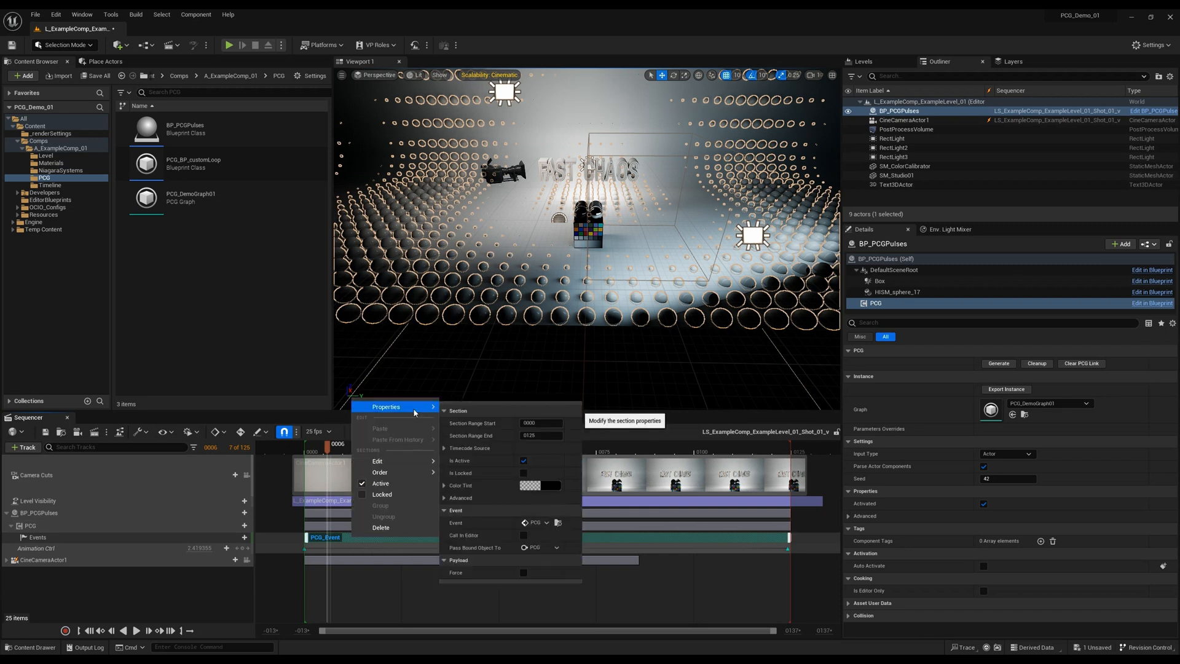
pyautogui.click(523, 535)
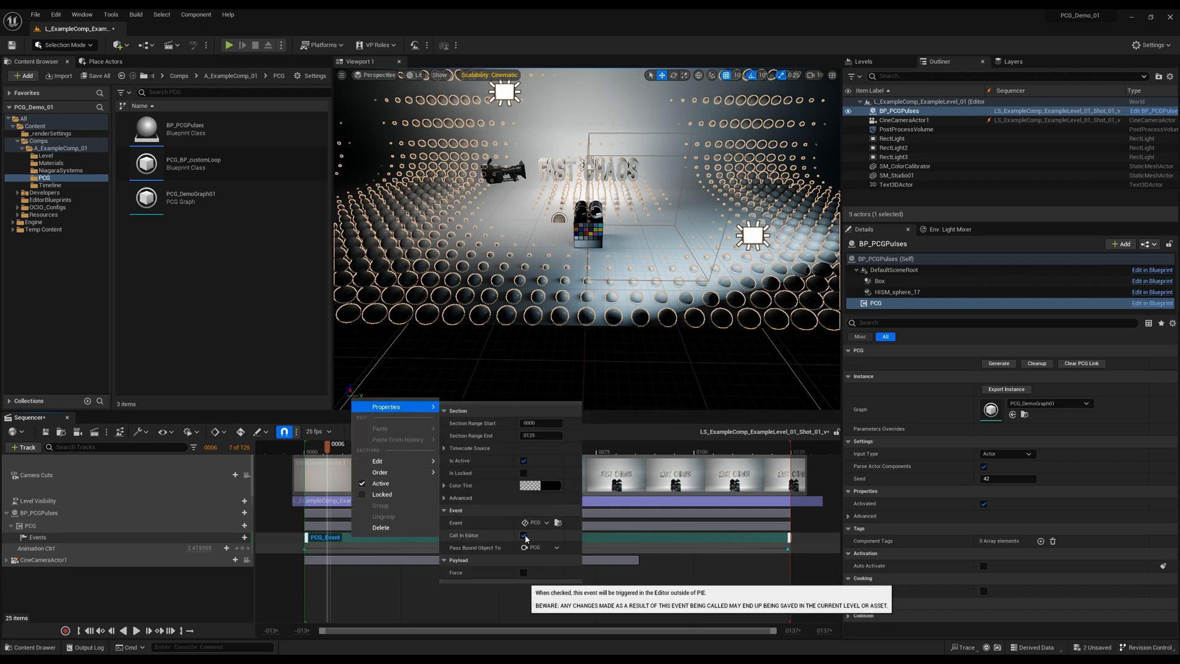
pyautogui.click(523, 572)
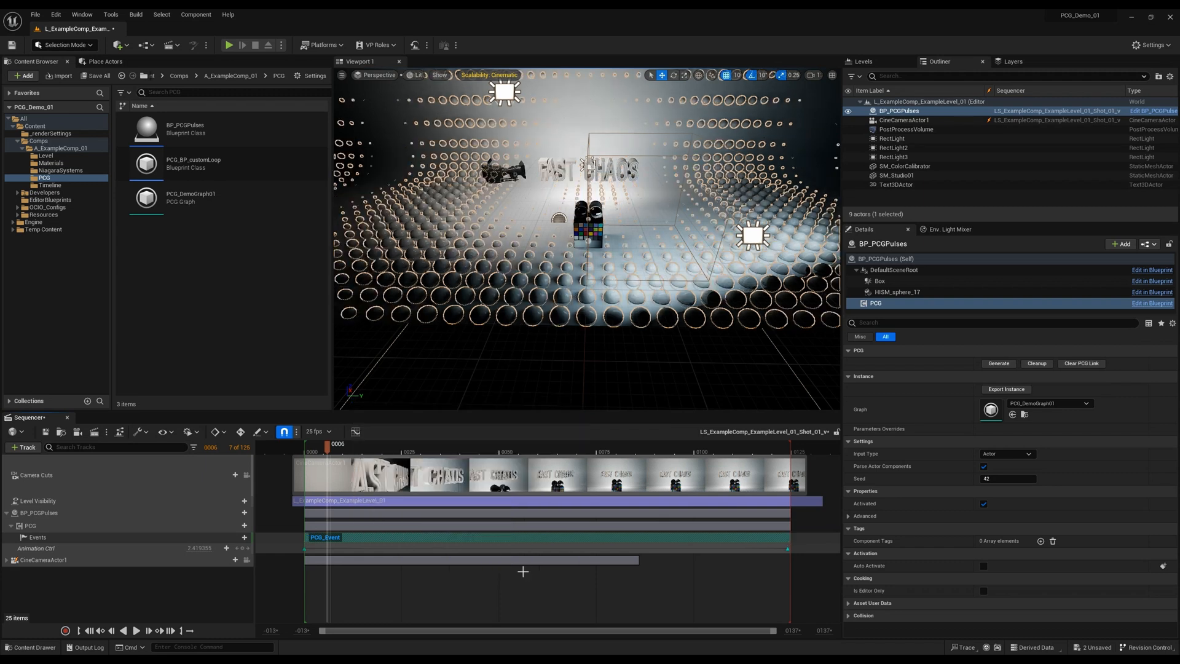
pyautogui.moveTo(348, 449); pyautogui.dragTo(431, 449)
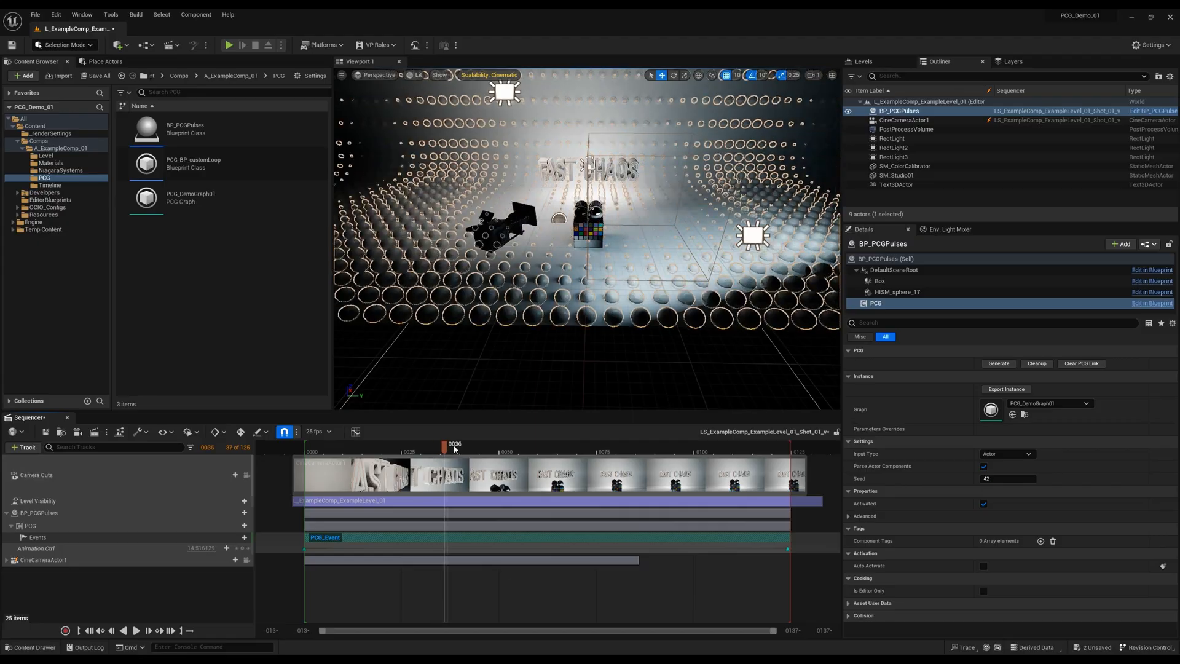